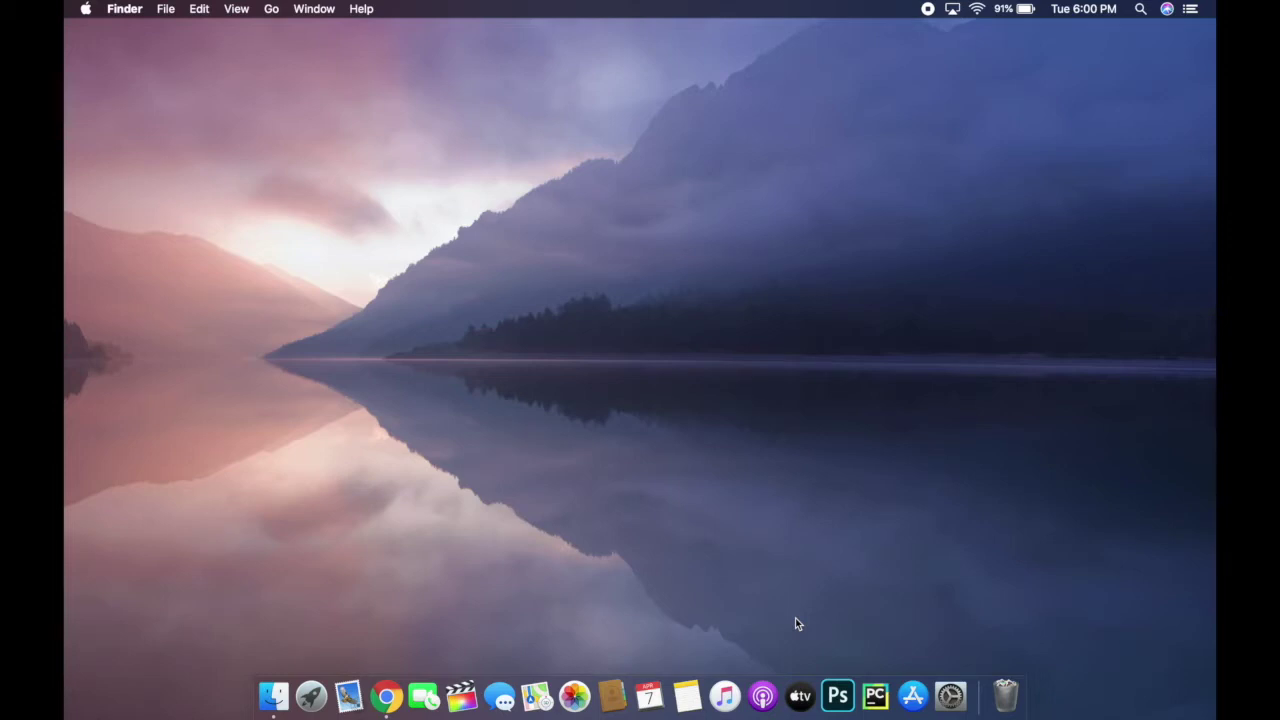
Step: Launch Chrome and load the Department of Labor home page at labor.ny.gov/home
click(384, 685)
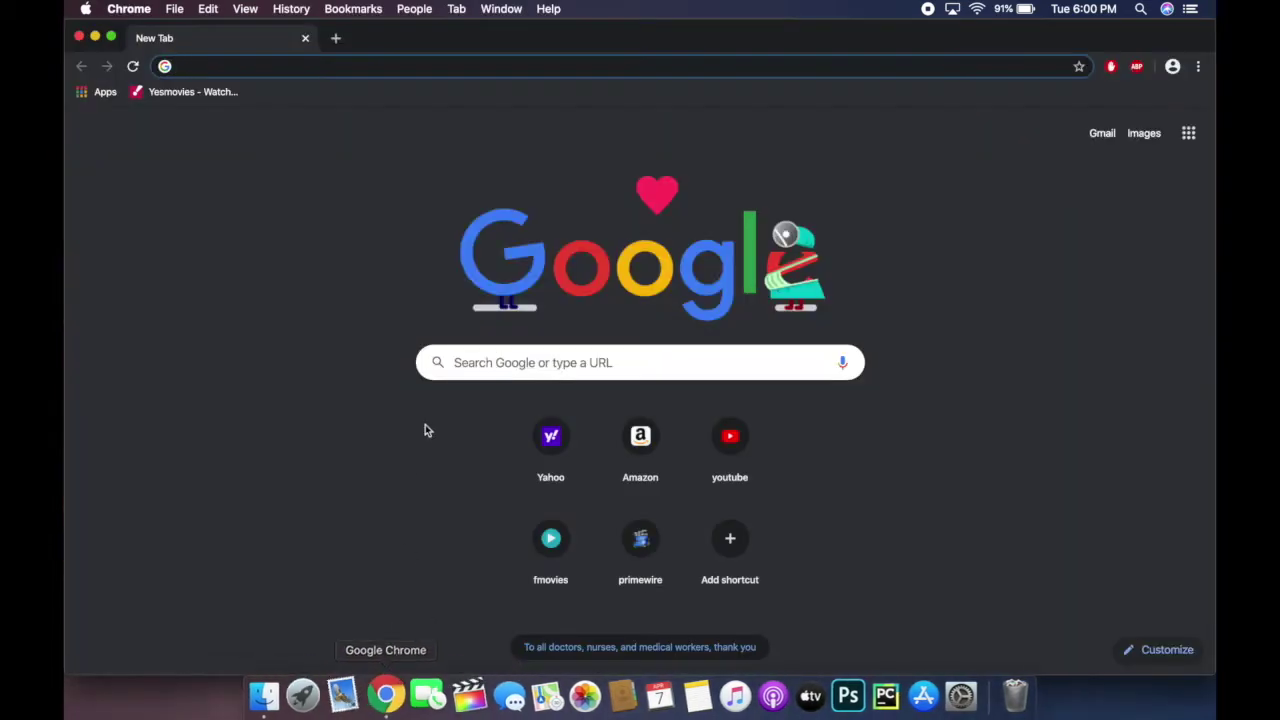
text(la)
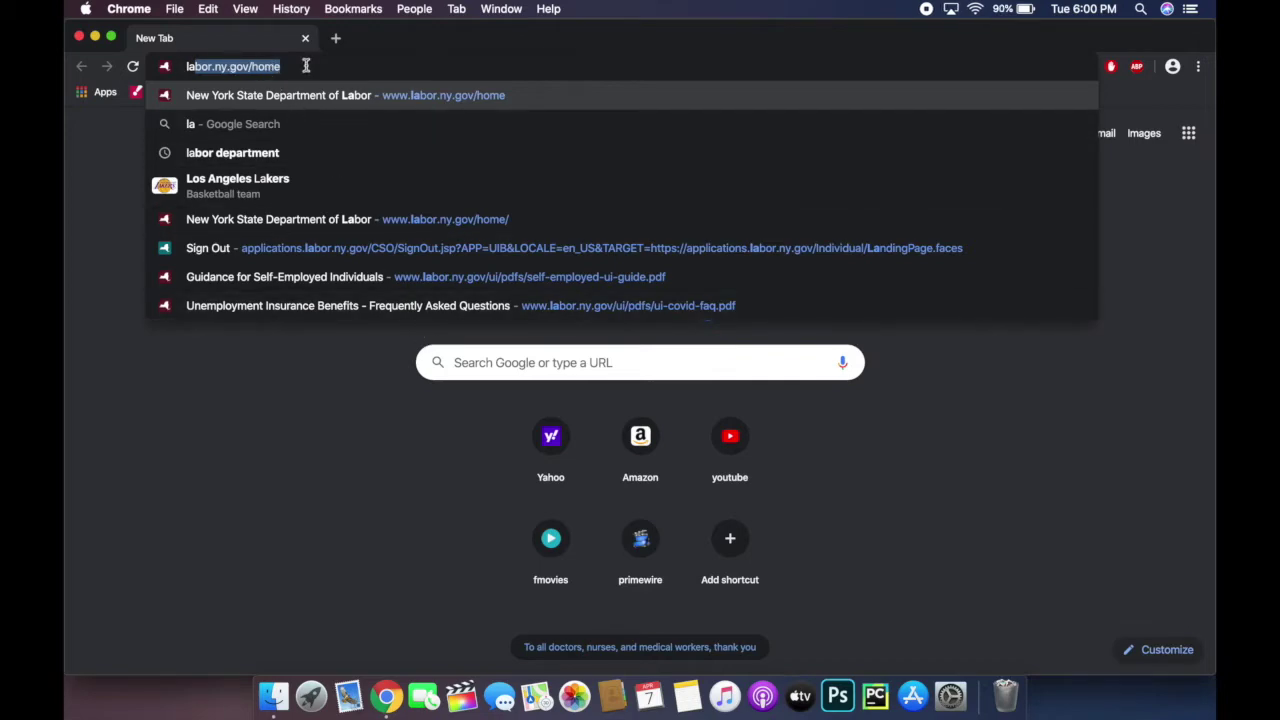
key(Return)
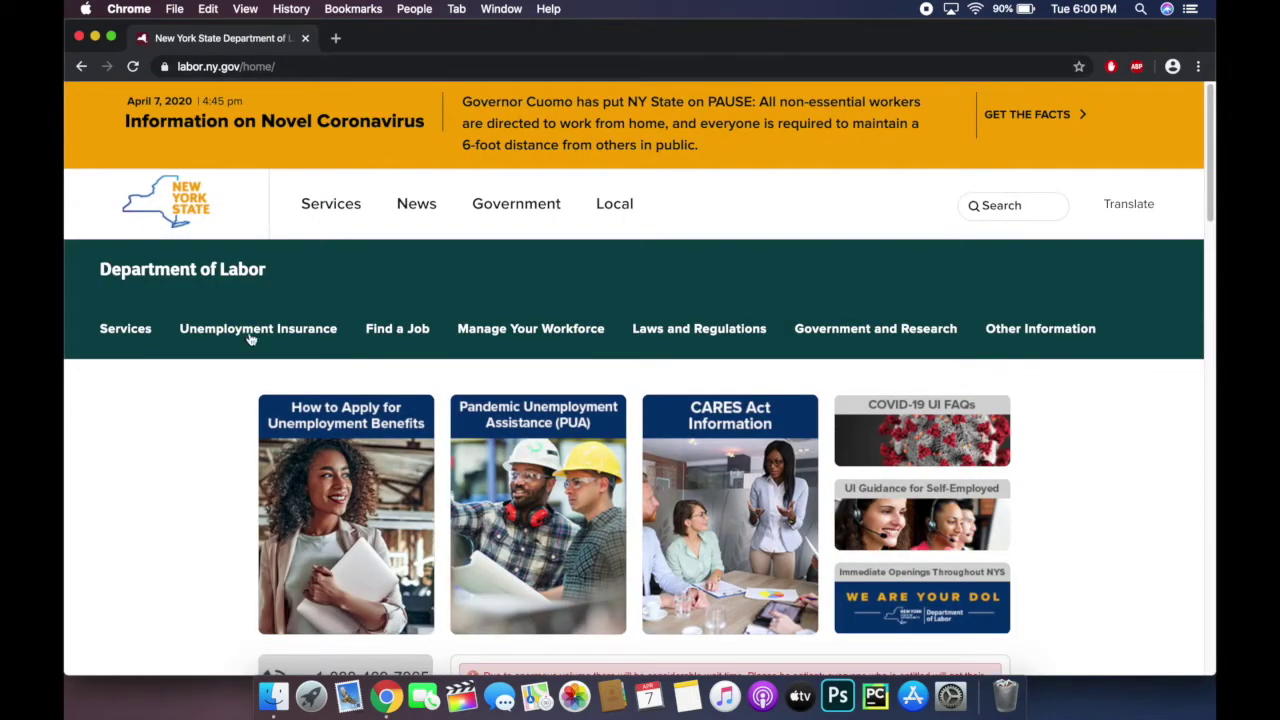
Step: Look over the home page, then open the Unemployment Insurance menu in the green navigation bar
scroll(240, 362, down, 5)
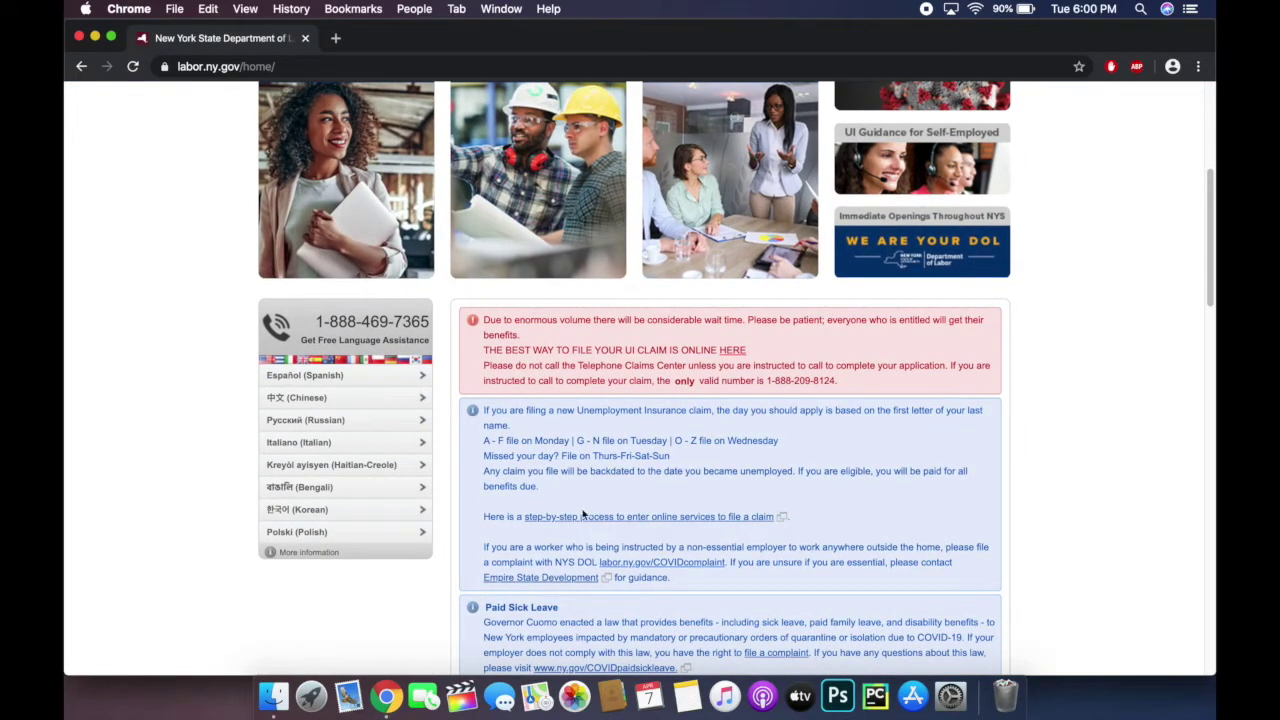
scroll(590, 452, down, 4)
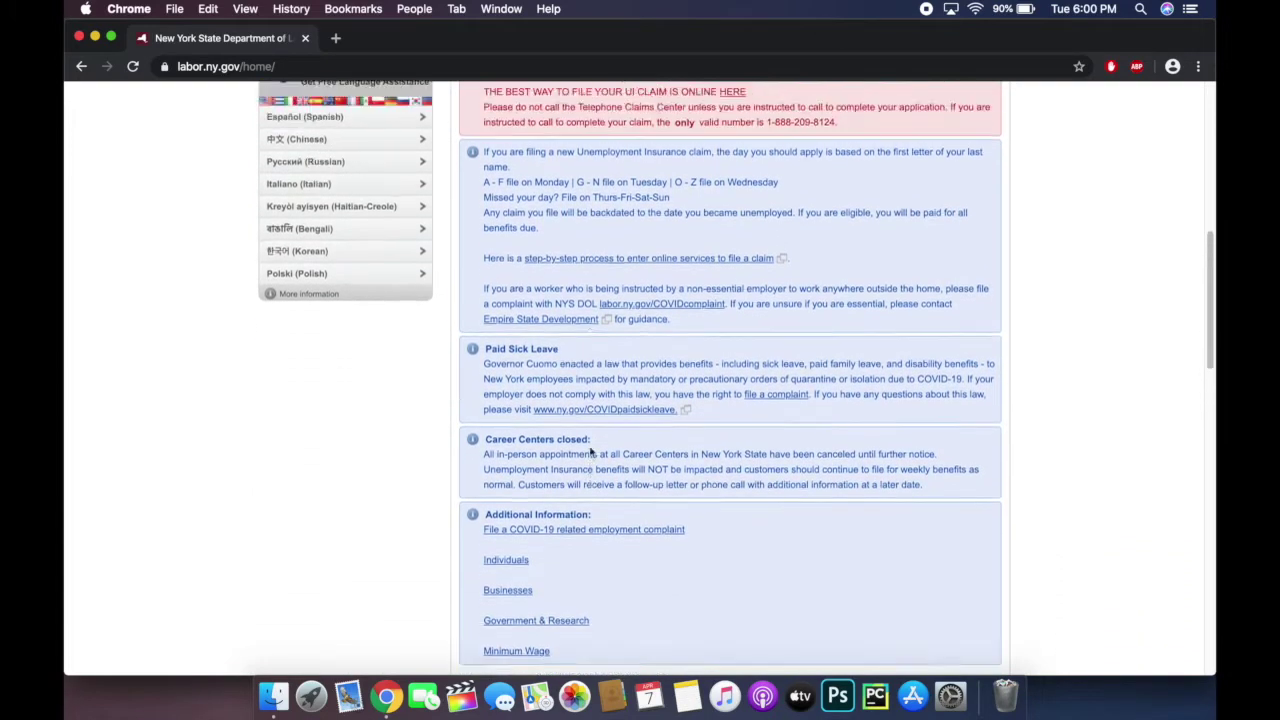
scroll(590, 448, up, 6)
scroll(590, 452, up, 2)
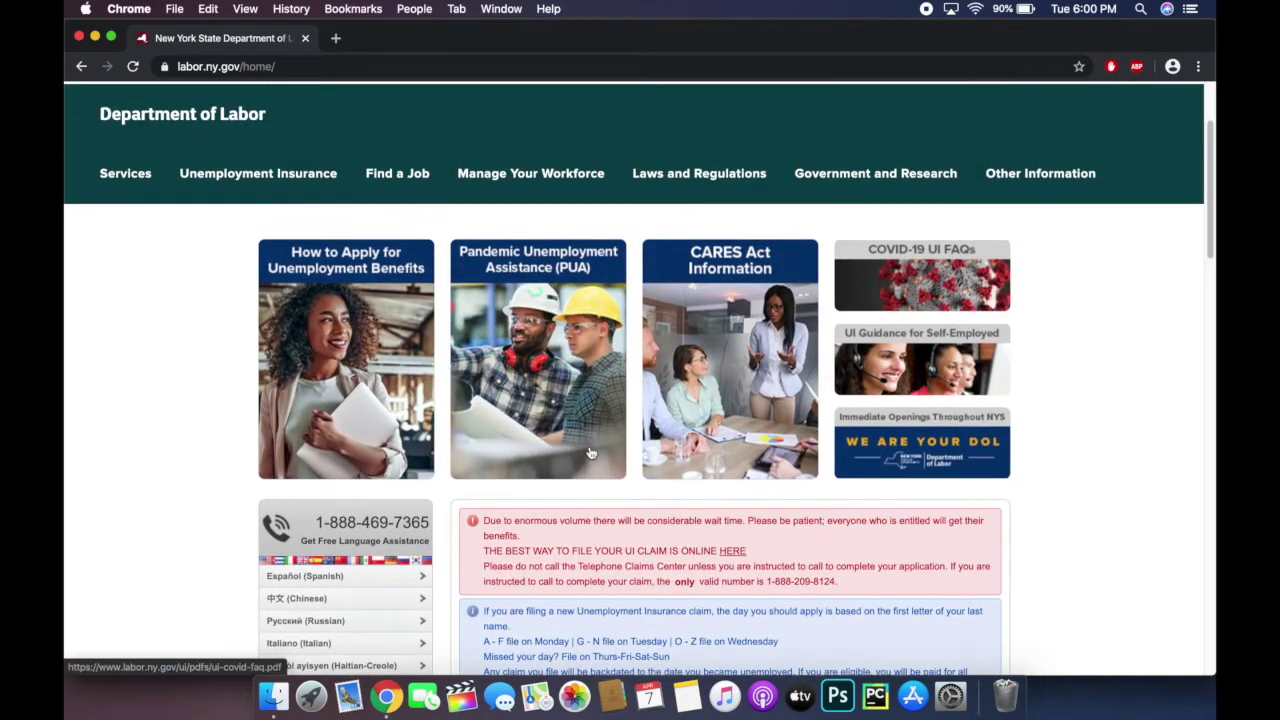
click(316, 177)
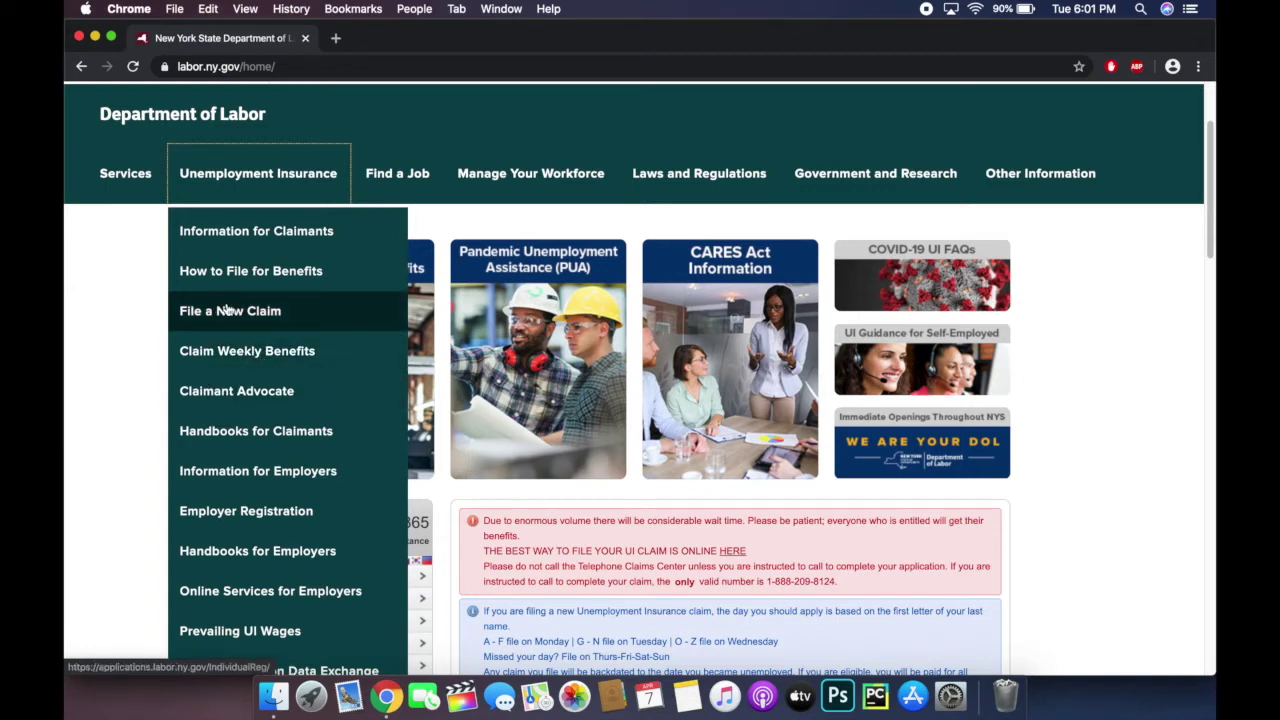
Step: Choose File a New Claim and start a new account with Create NY.gov Account
click(244, 312)
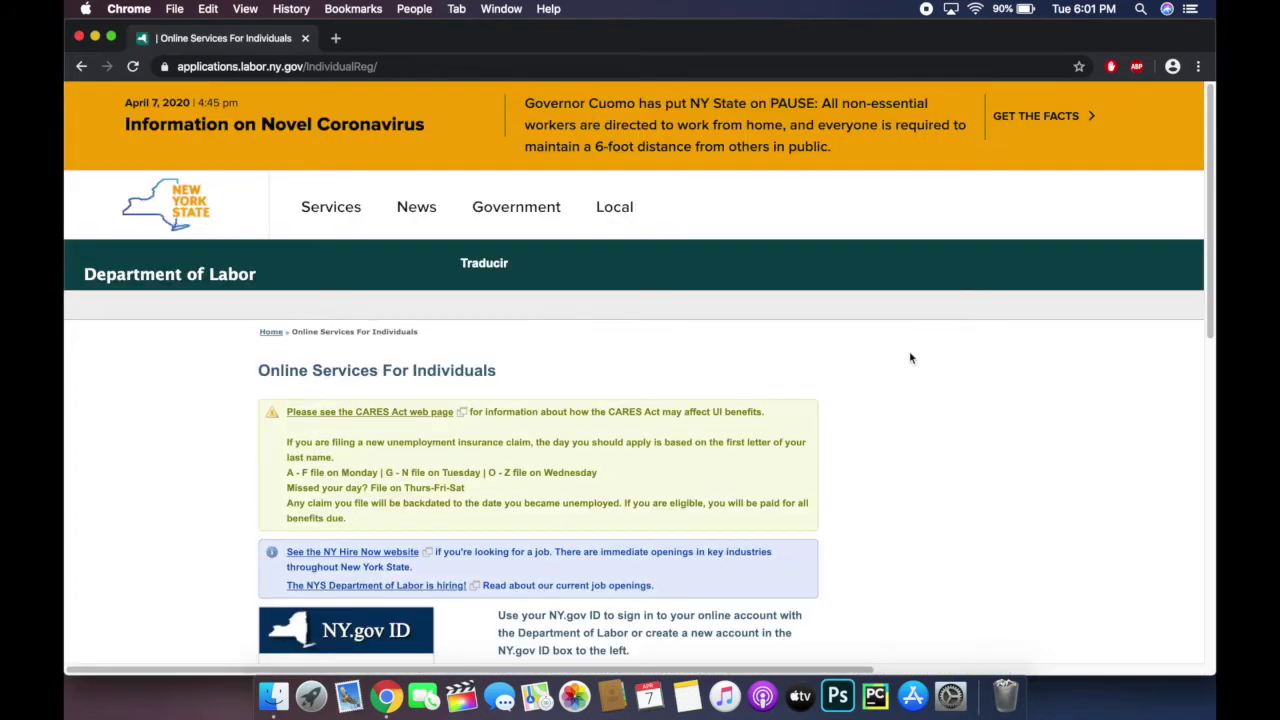
scroll(951, 395, down, 5)
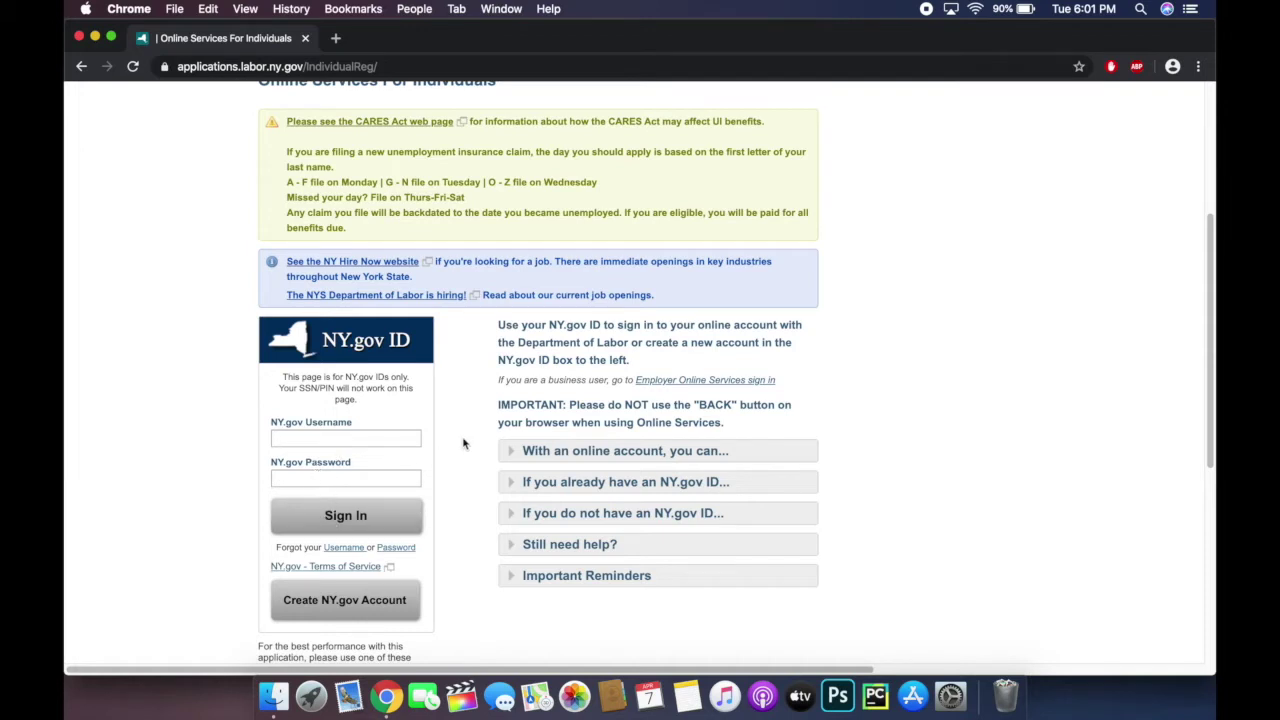
scroll(466, 445, down, 2)
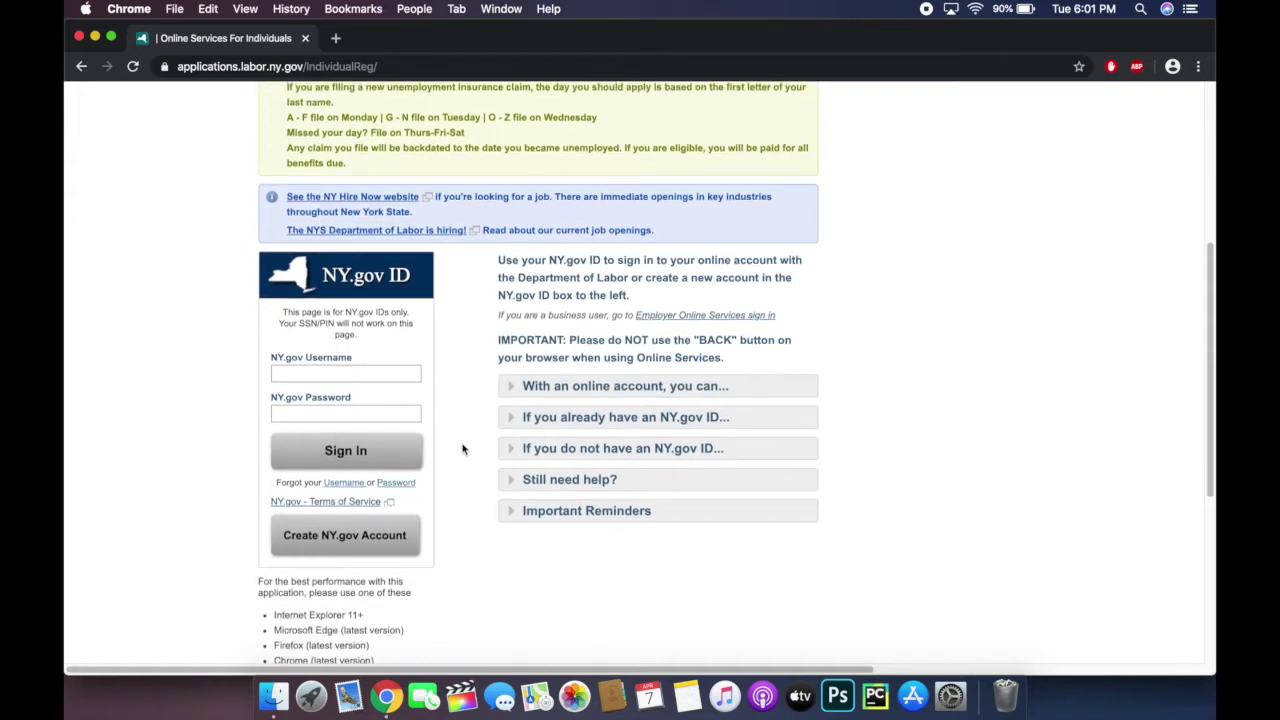
click(352, 538)
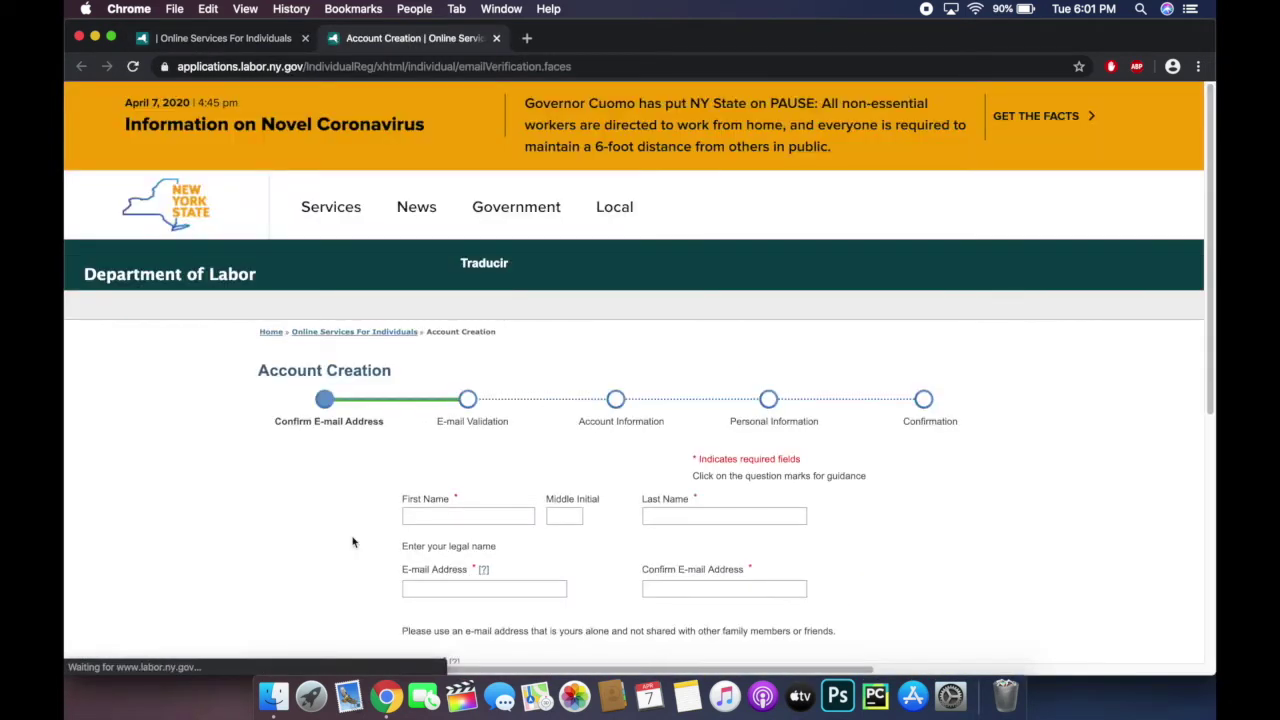
scroll(352, 542, down, 4)
Step: Enter the legal name and e-mail address twice, pass the captcha, and continue
click(468, 333)
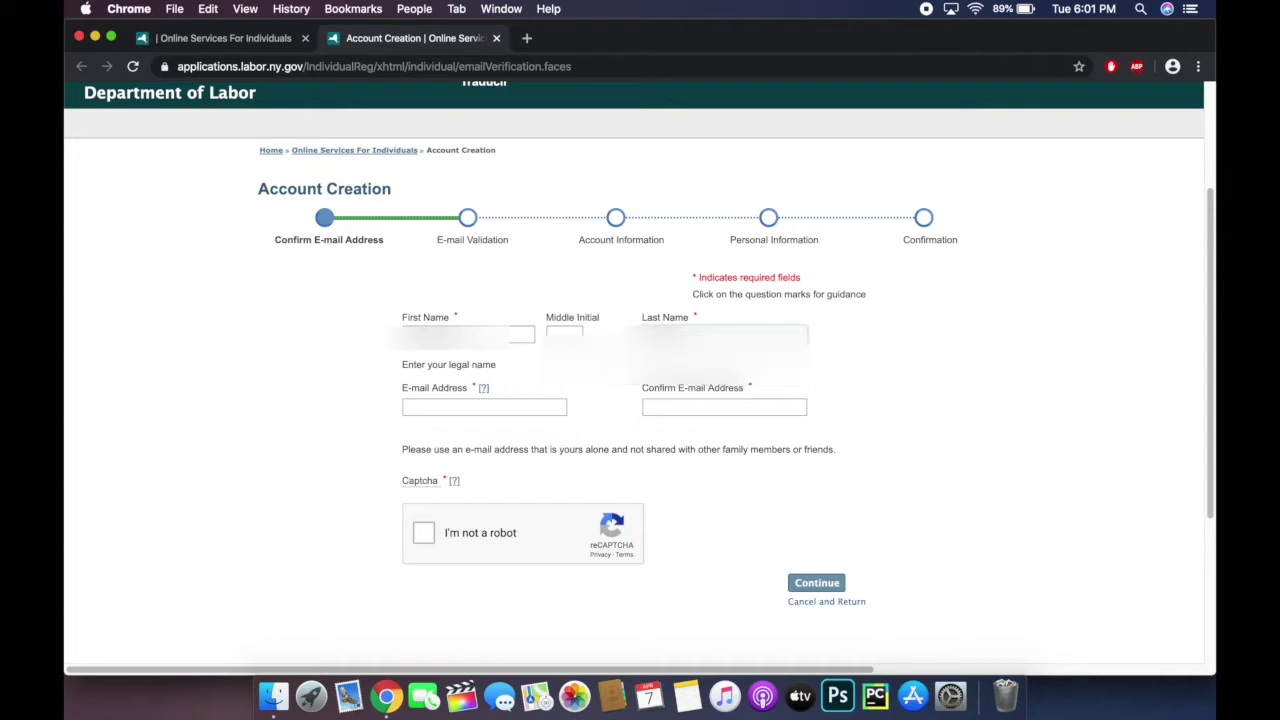
click(438, 410)
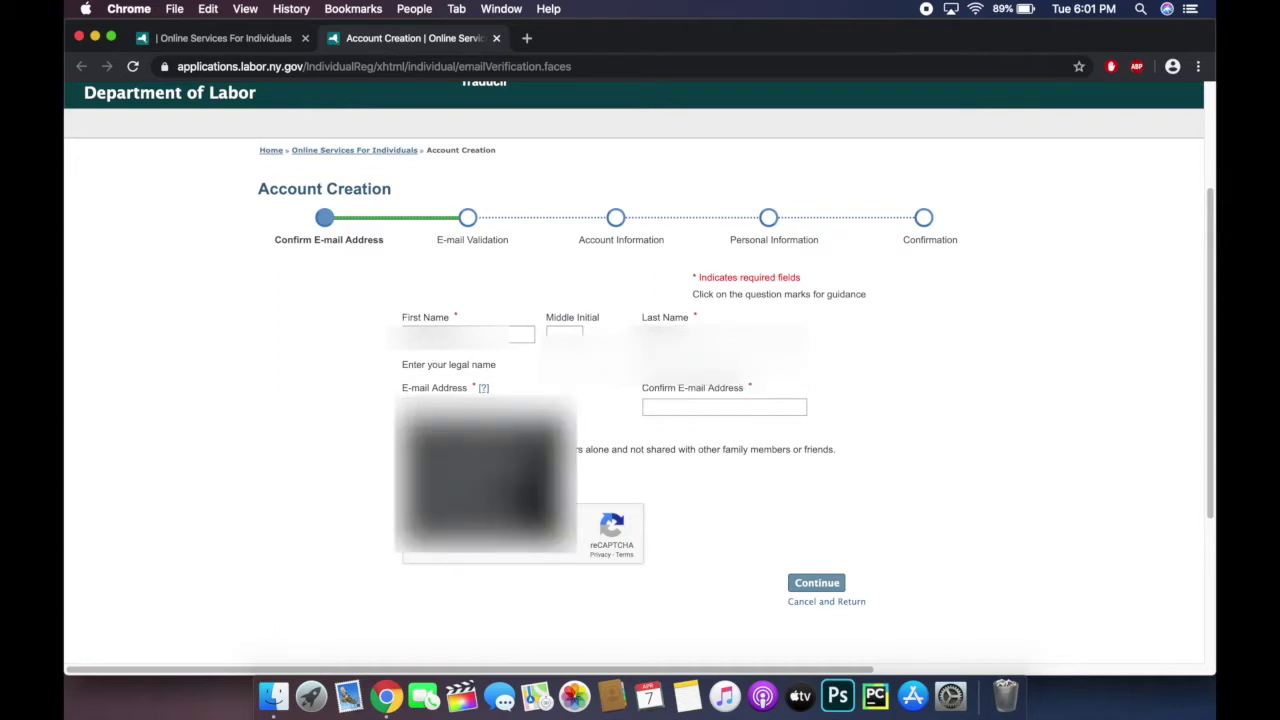
text(...)
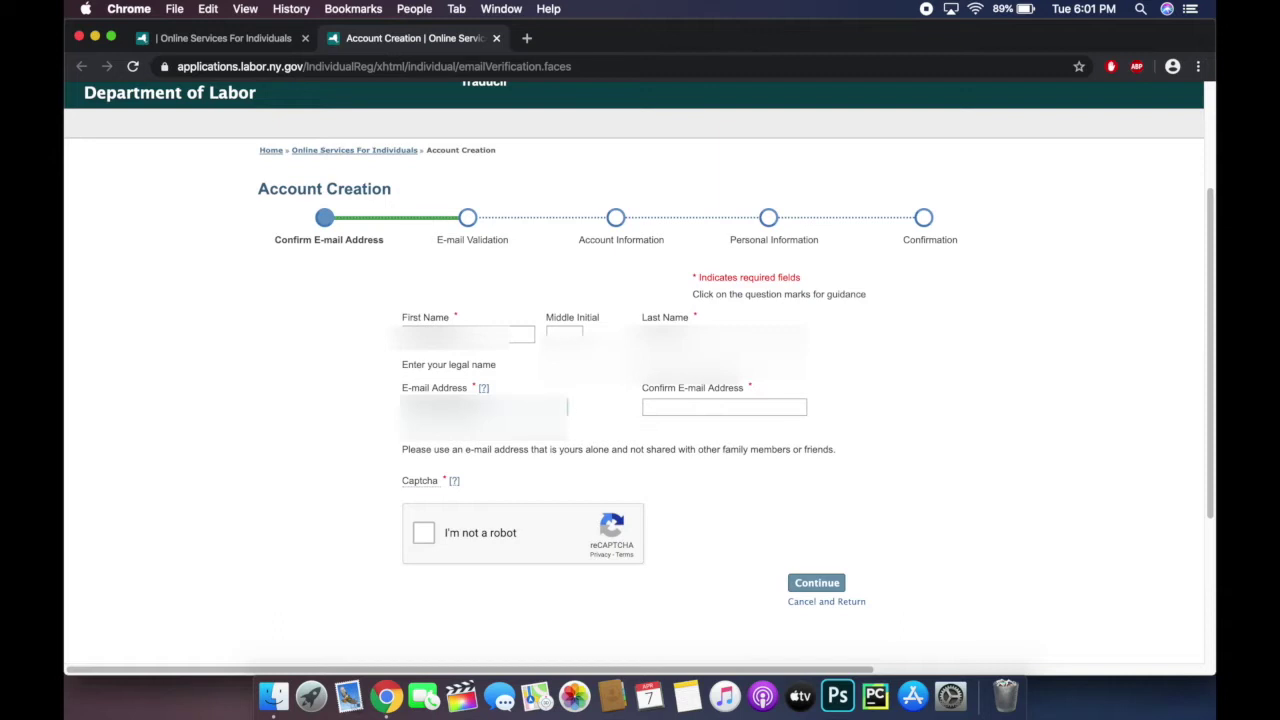
click(724, 407)
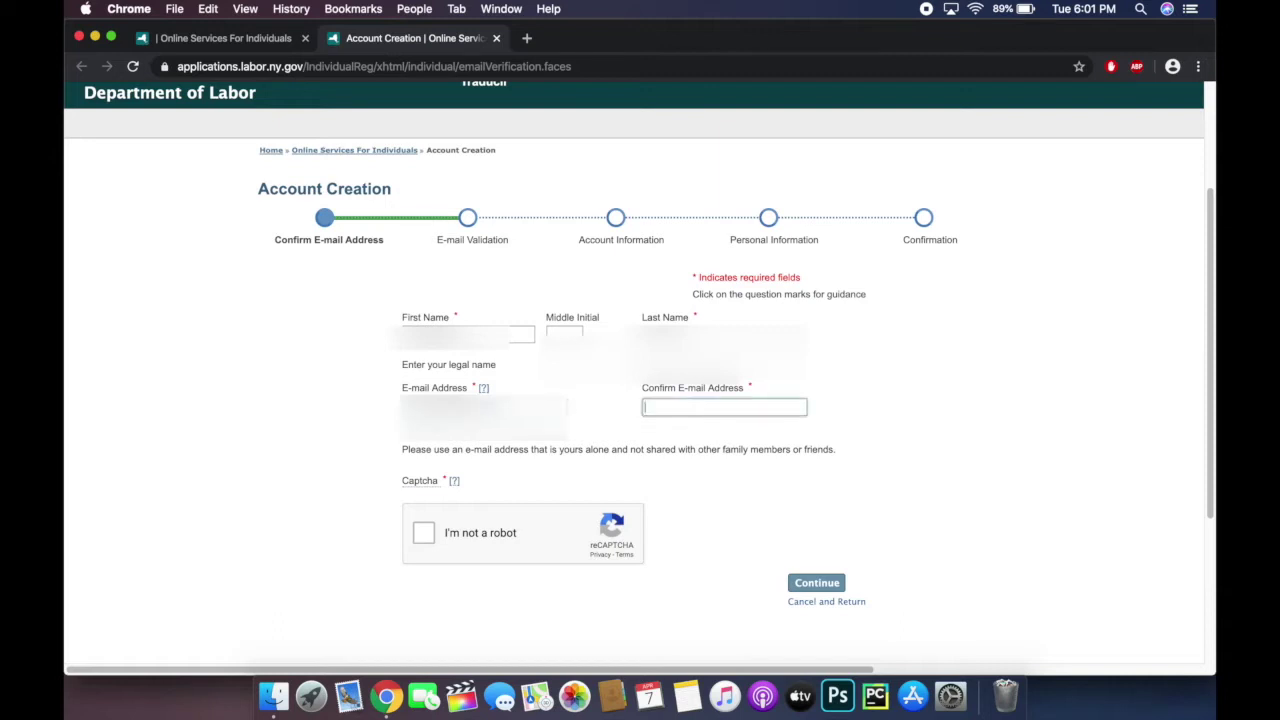
key(super+v)
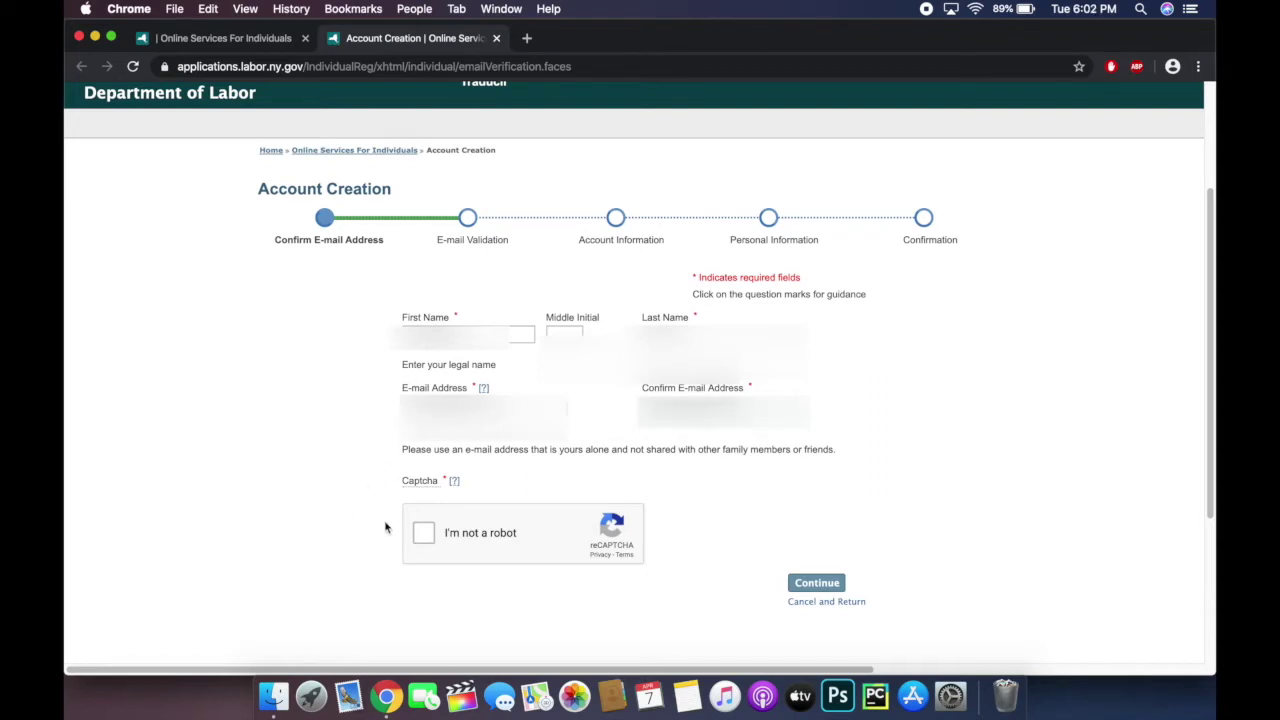
click(431, 534)
click(815, 585)
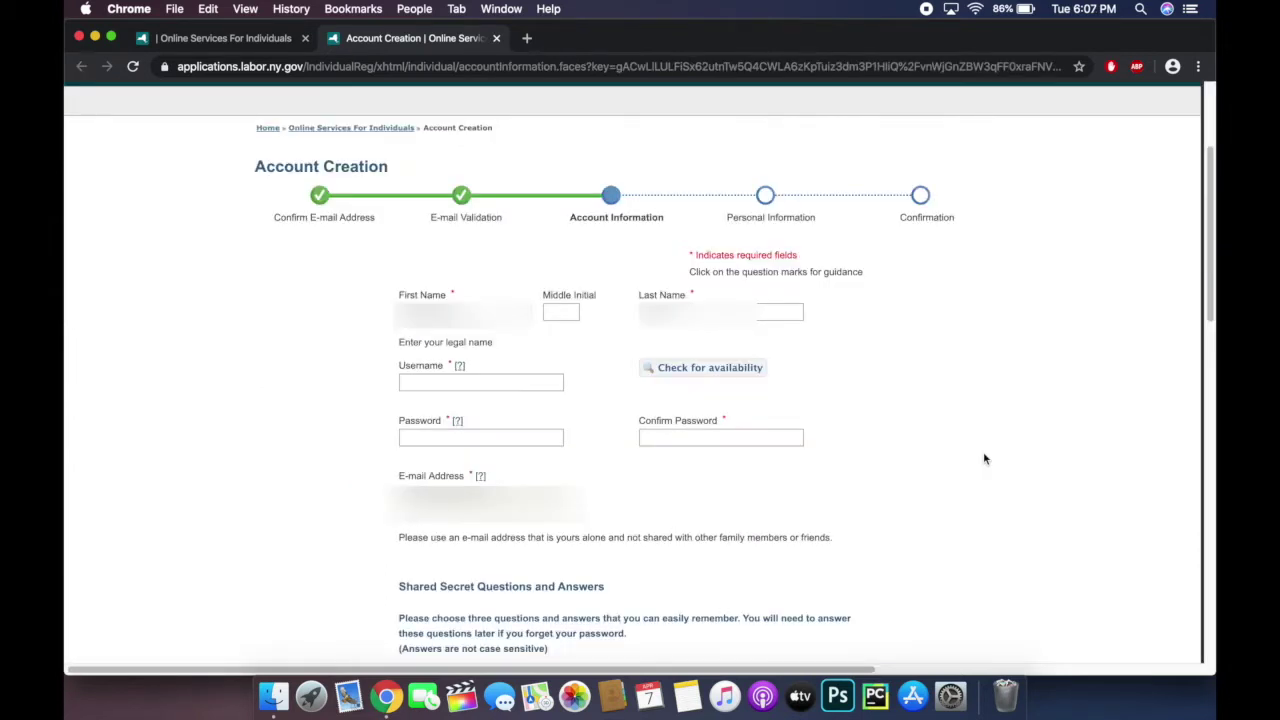
Step: Fill in the account username, password and matching confirm password
click(506, 383)
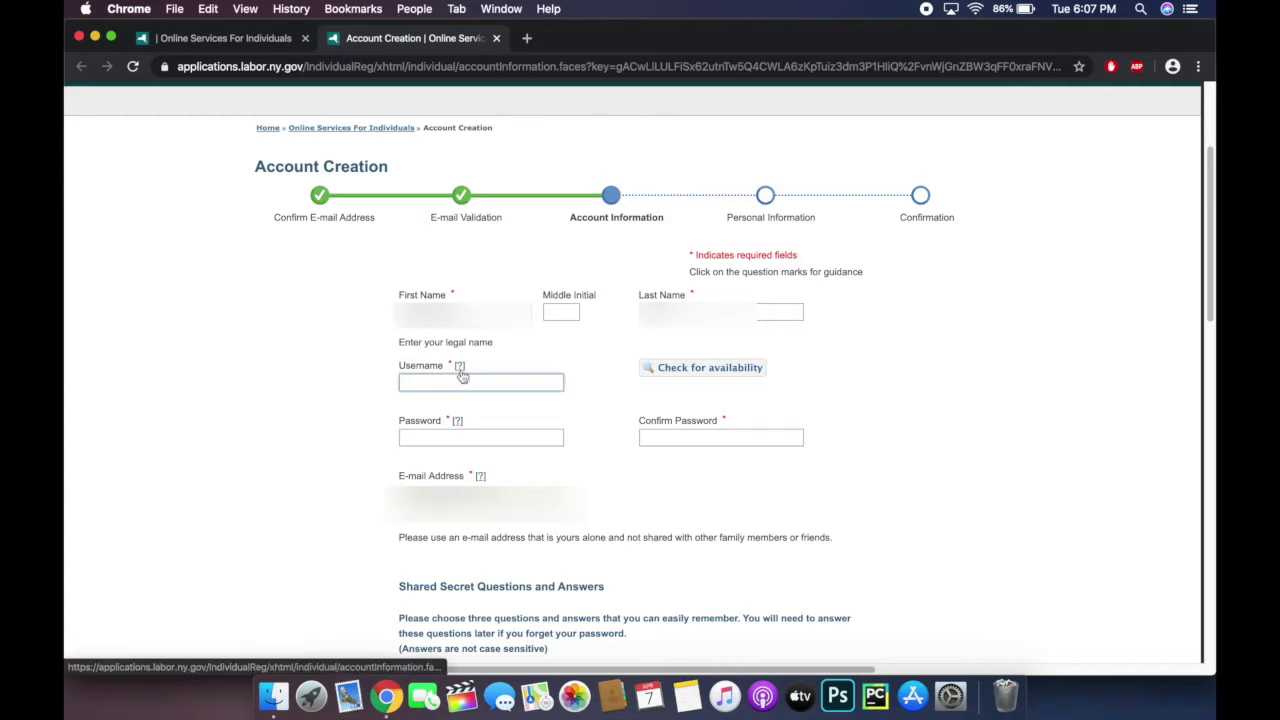
key(super+v)
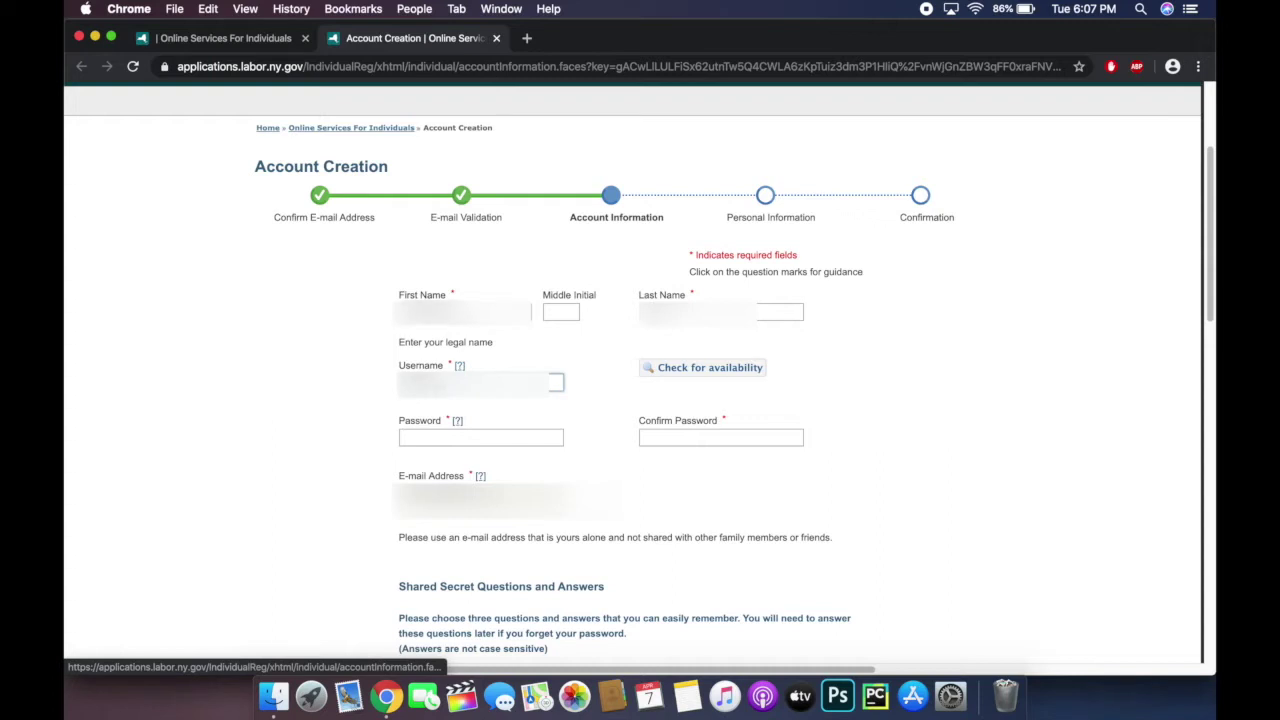
click(466, 439)
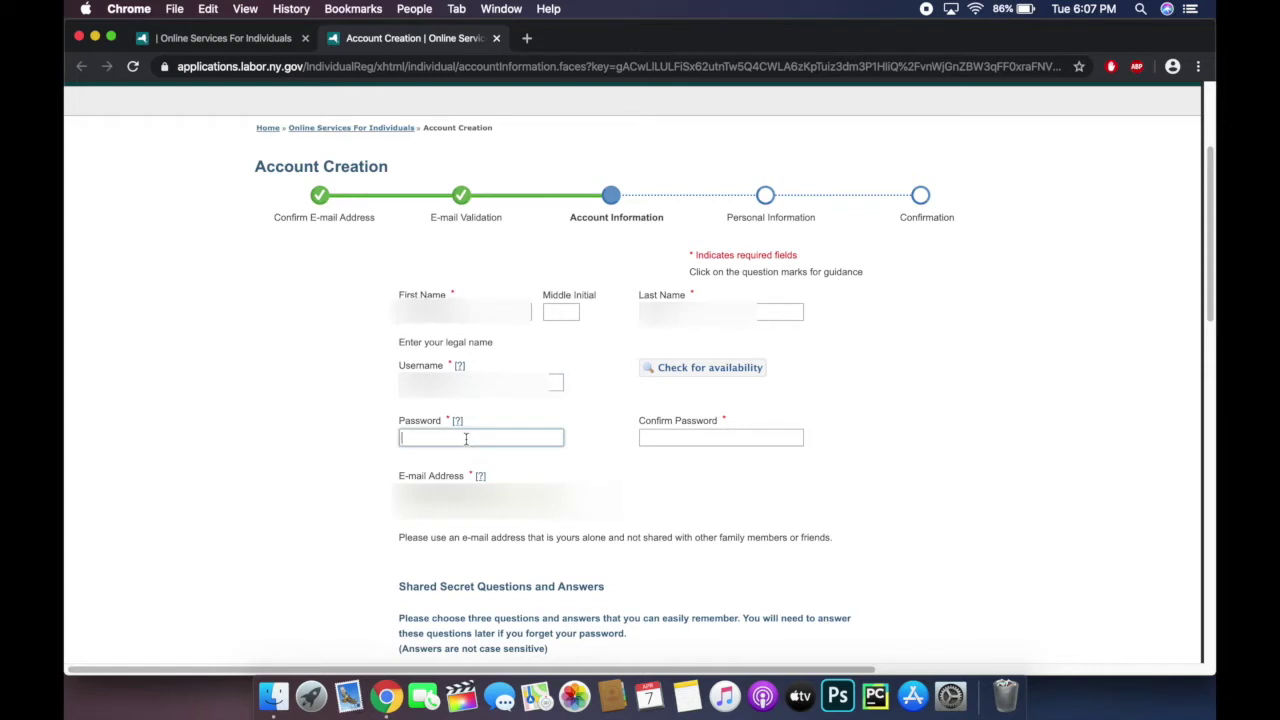
text(•••)
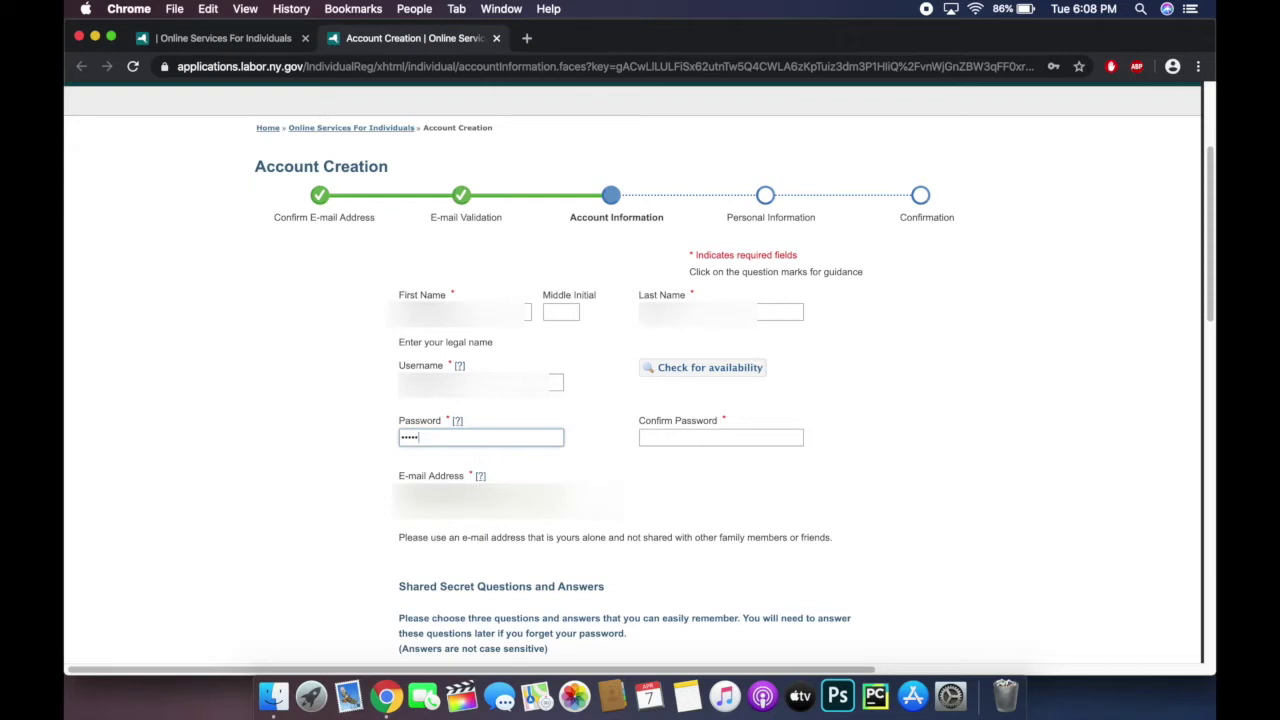
text(•••)
click(661, 439)
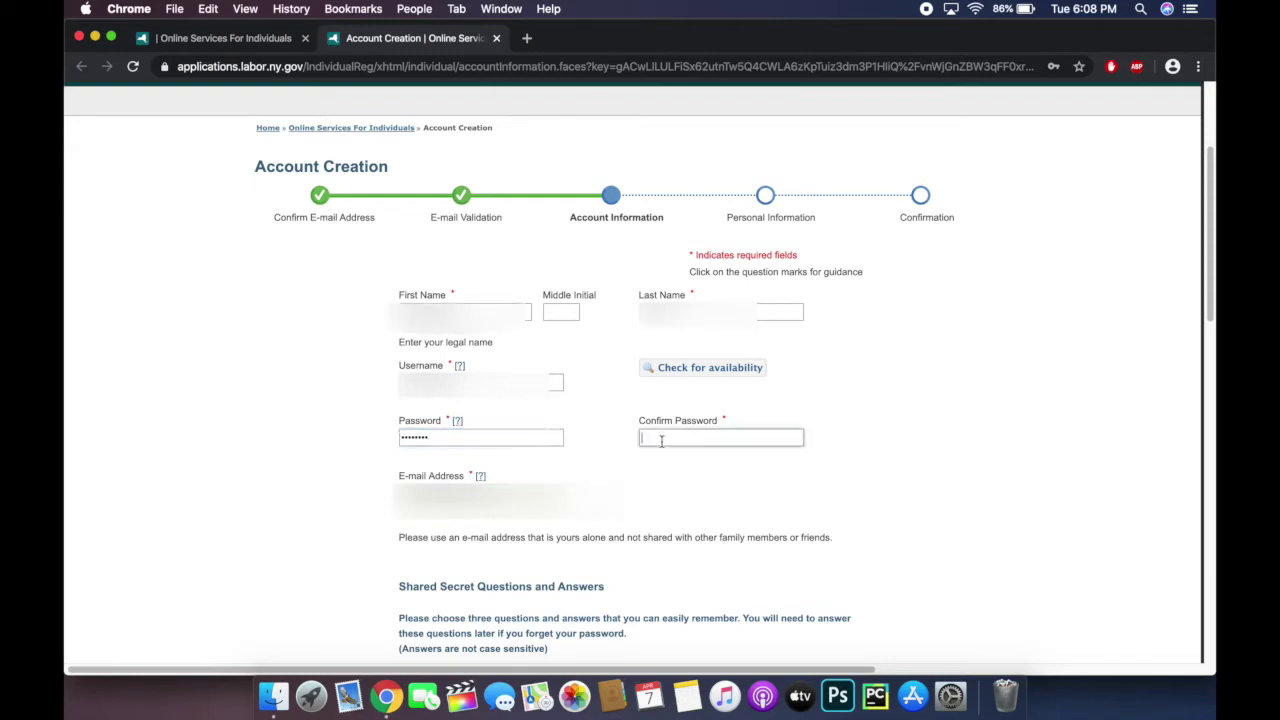
text(•••••••)
Step: Check that the username is available, then scroll down to the security questions
scroll(1072, 504, down, 4)
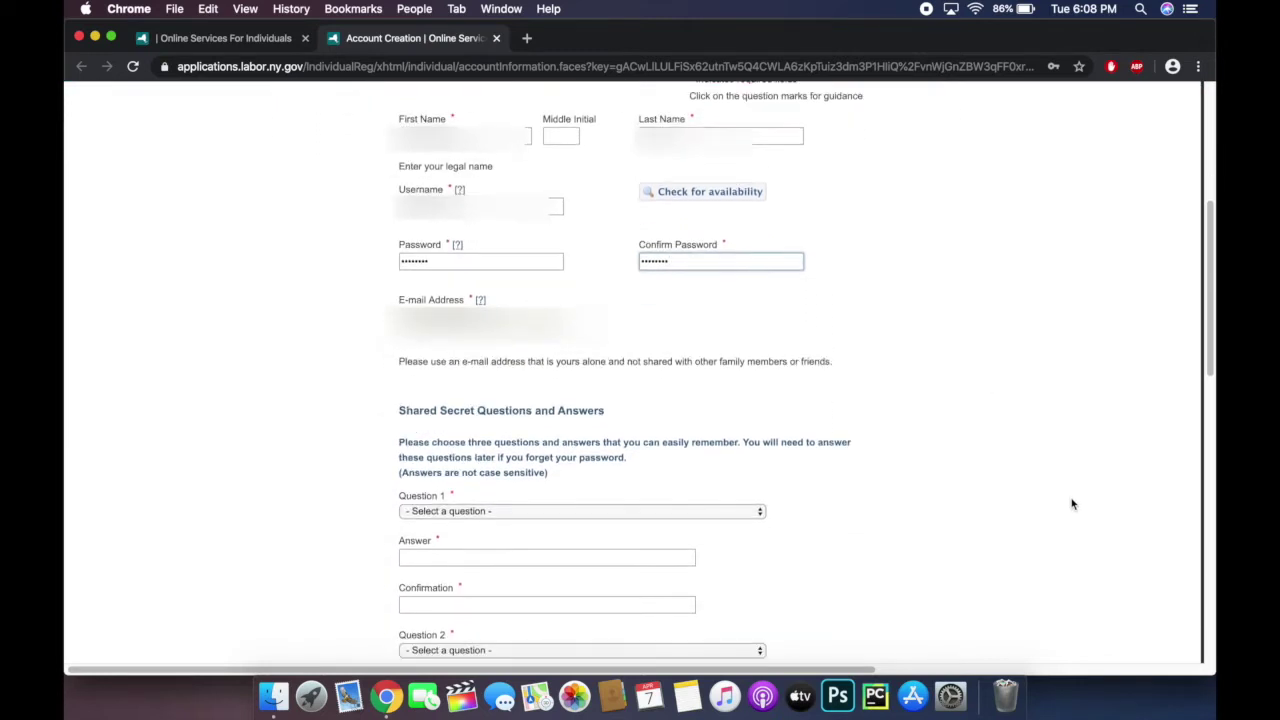
click(708, 195)
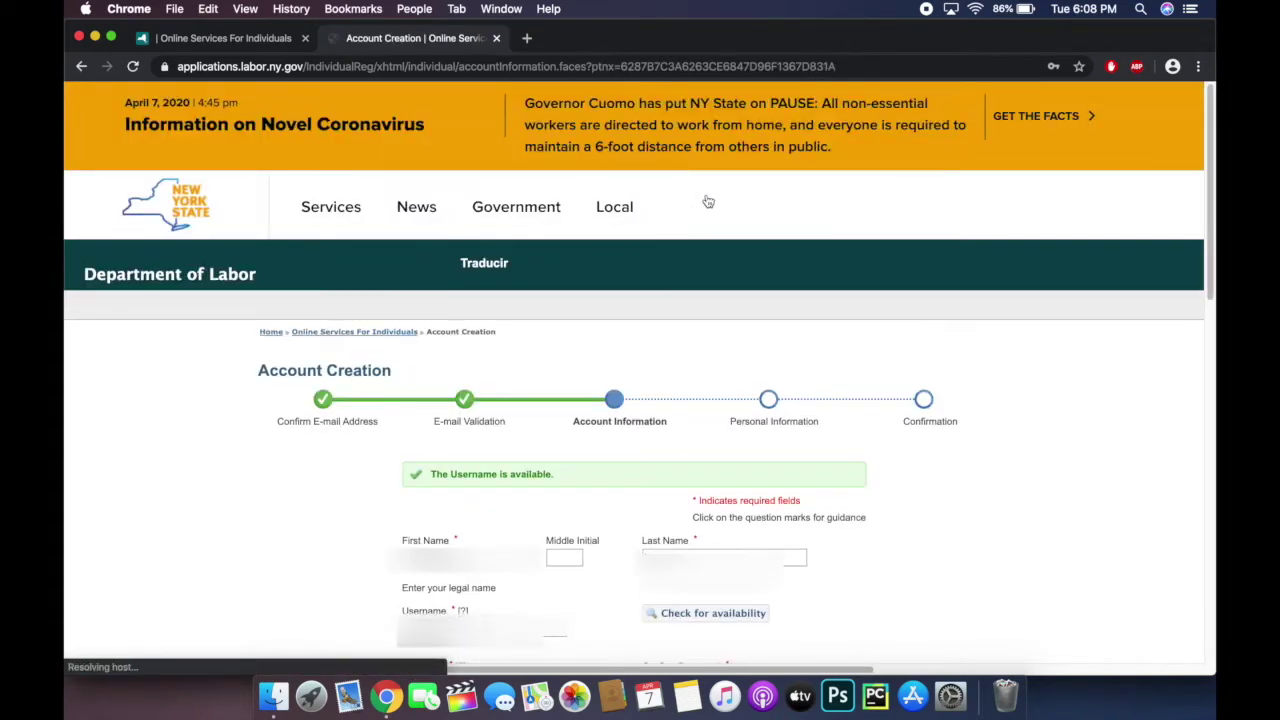
scroll(1068, 480, down, 5)
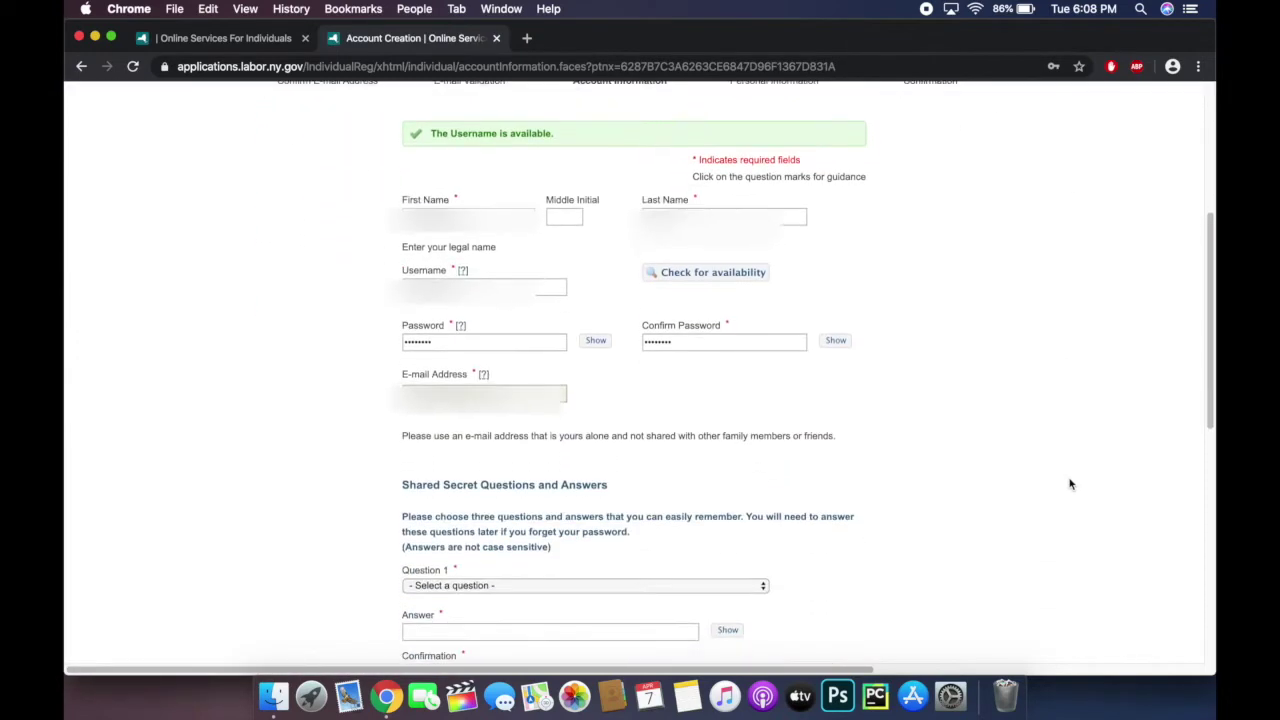
scroll(1070, 484, down, 4)
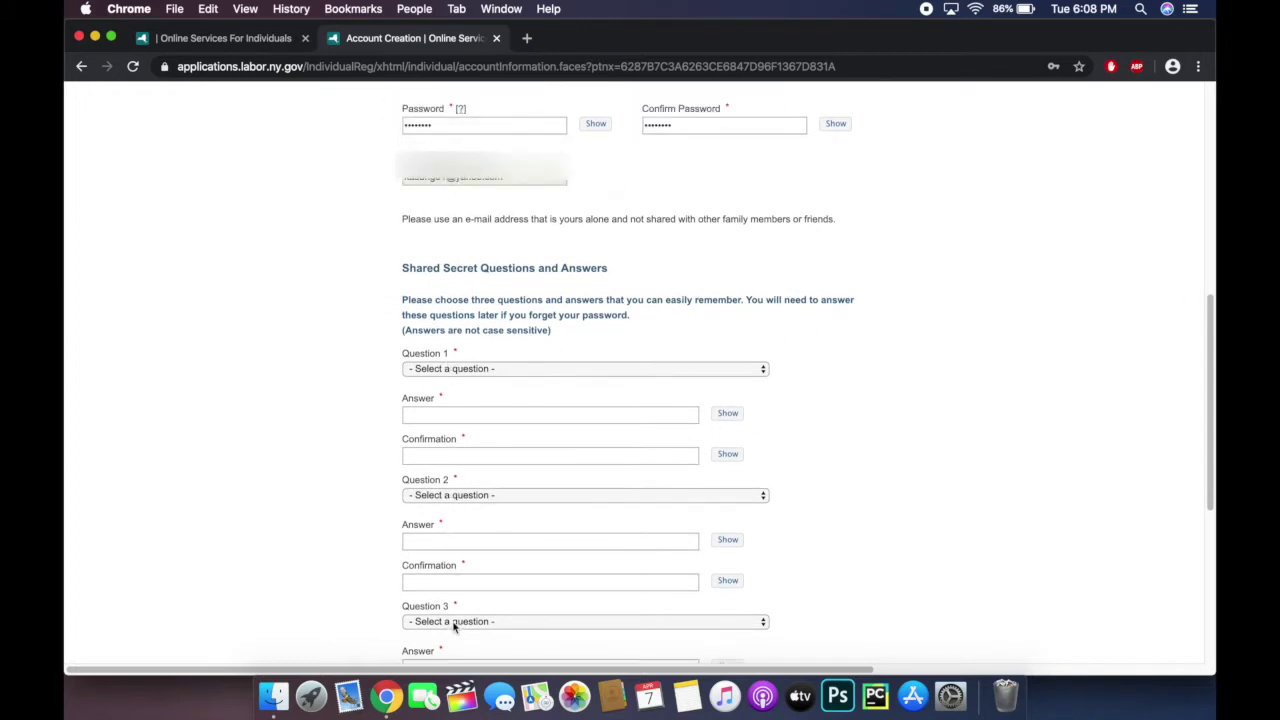
scroll(1014, 360, down, 3)
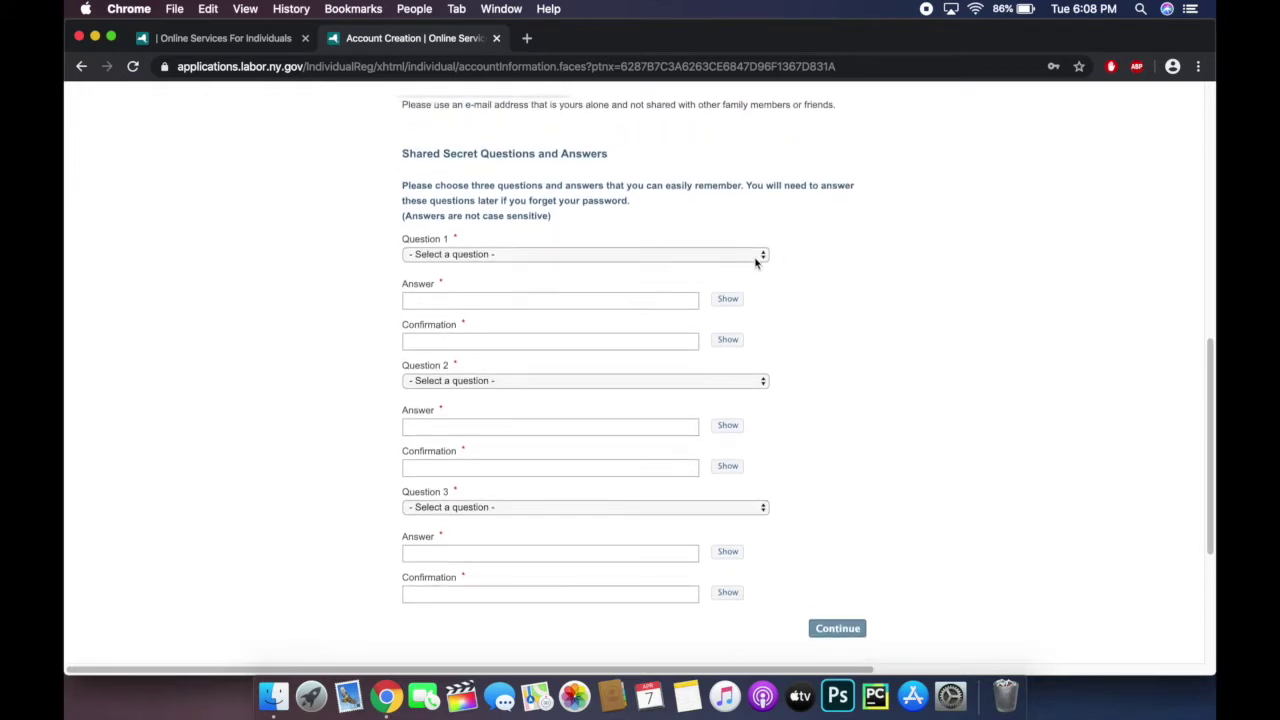
Step: Set Question 1 to the favorite vegetable or fruit question and enter the answer twice
click(756, 258)
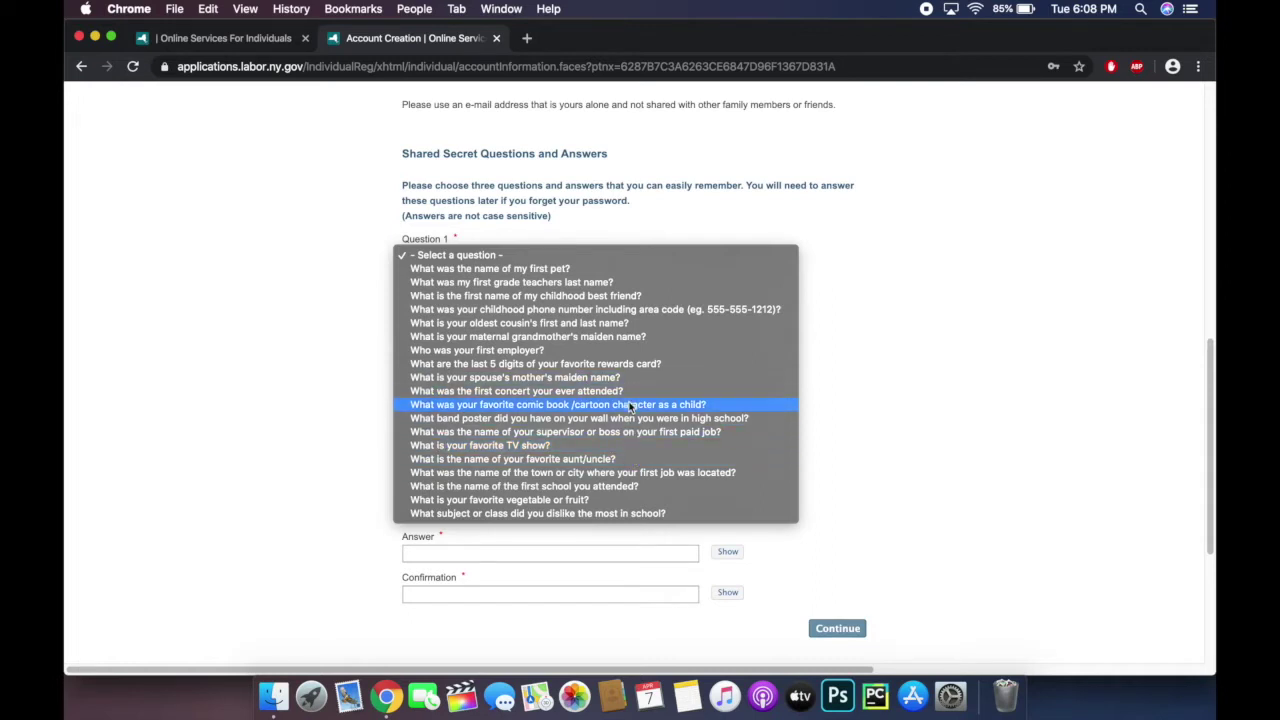
click(639, 499)
click(560, 299)
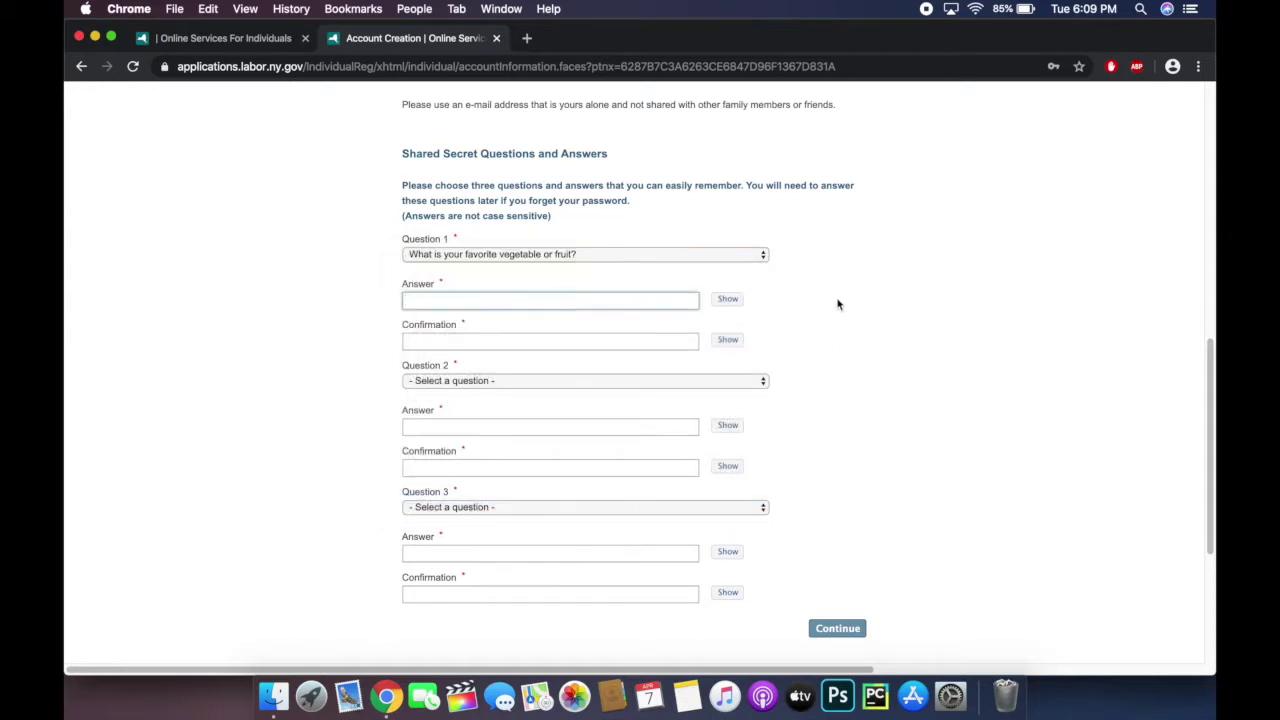
text(apples)
key(Tab)
text(a)
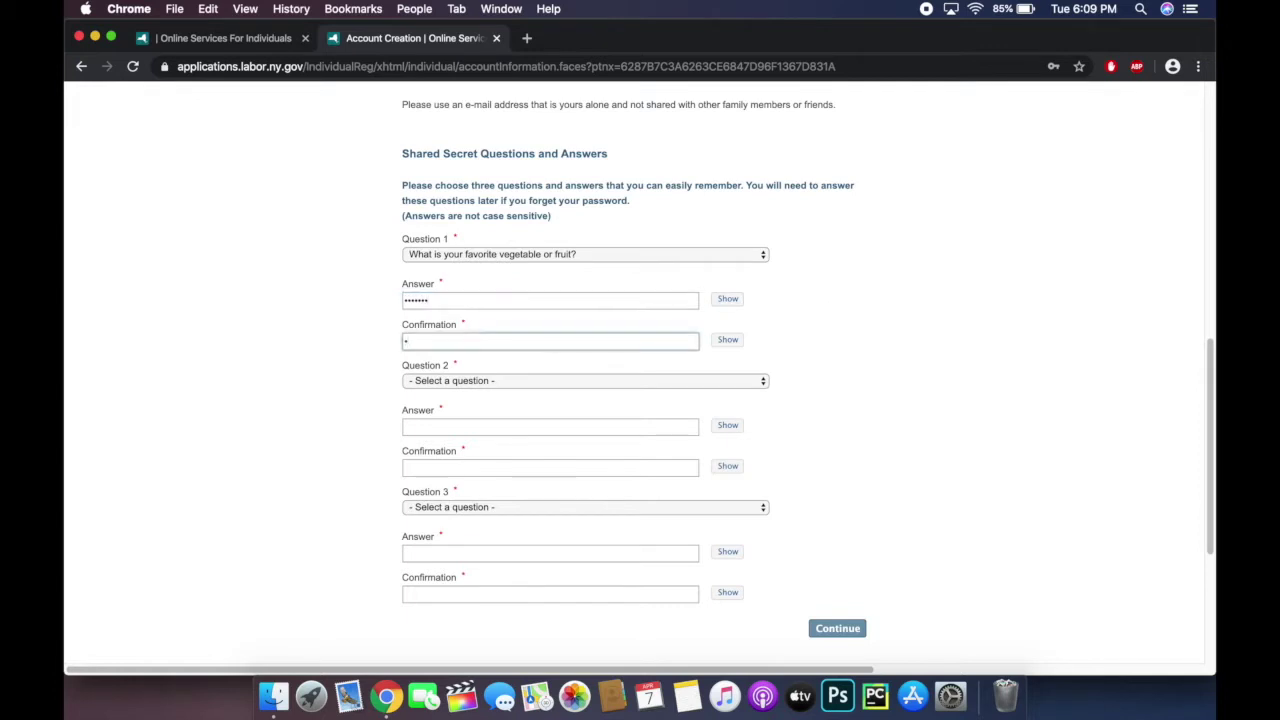
text(pples)
Step: Set Question 2 to the disliked school subject question and enter the answer twice
click(756, 381)
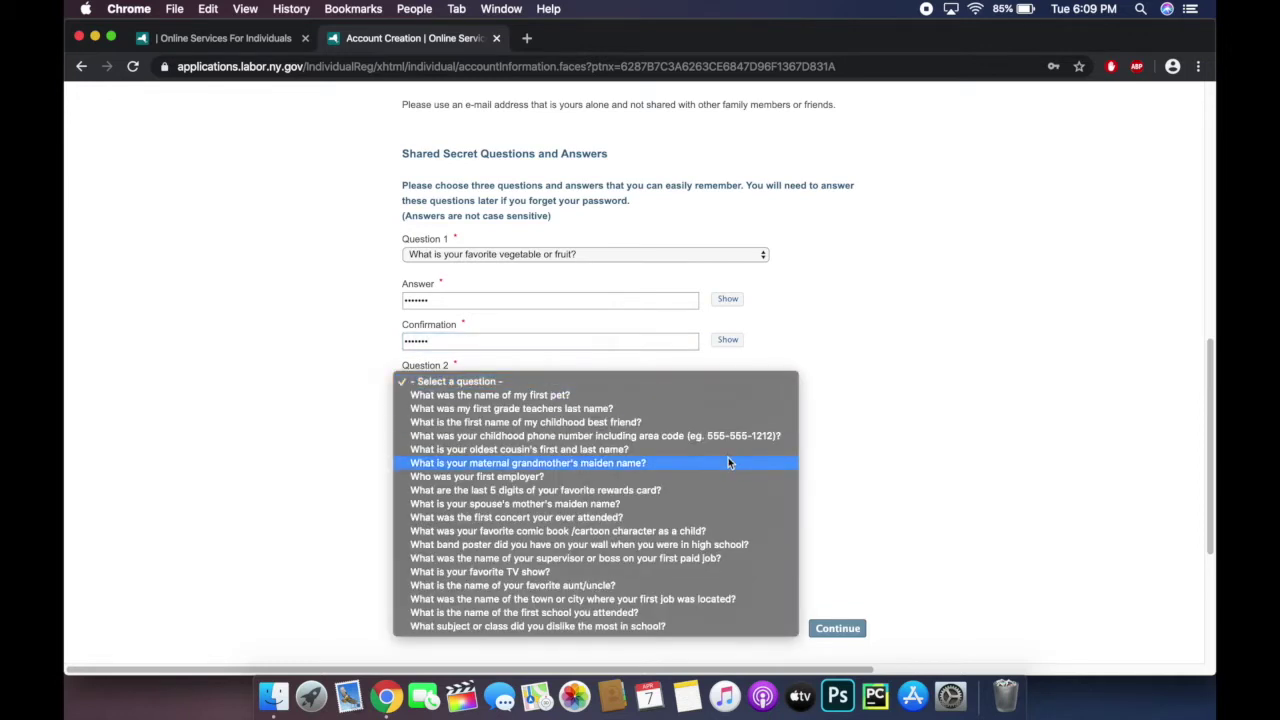
click(592, 626)
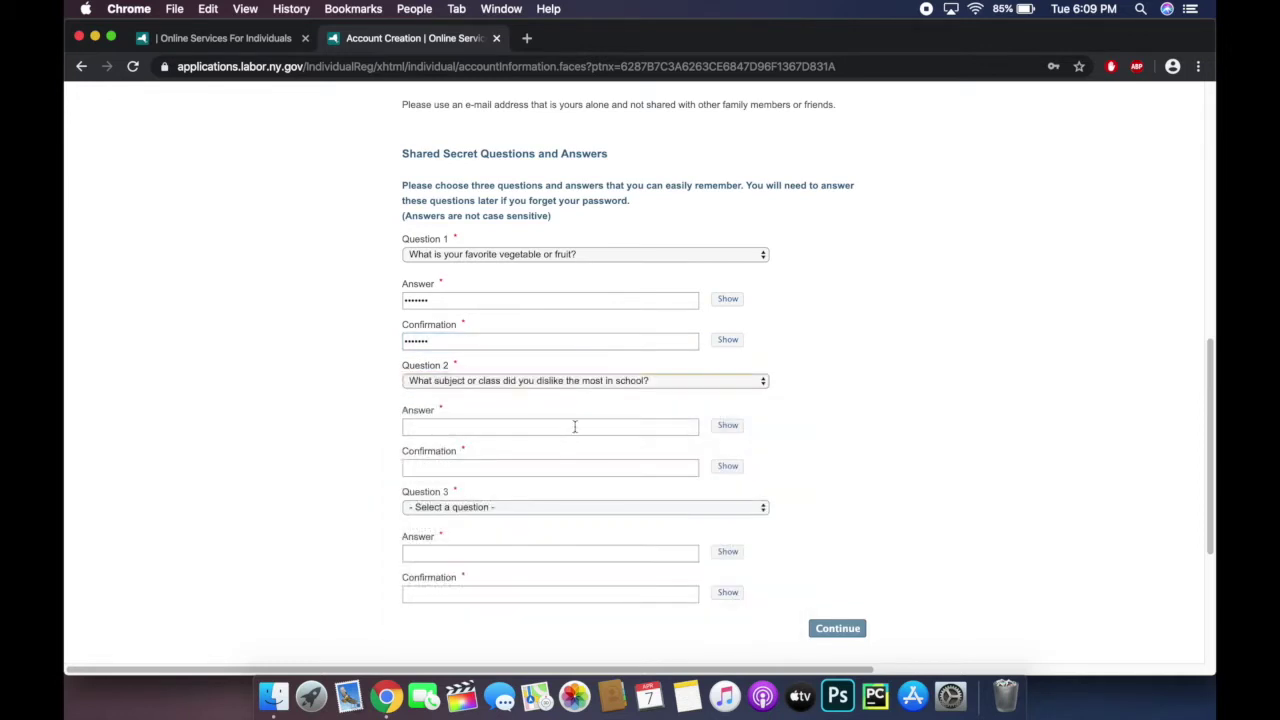
click(575, 426)
text(math)
key(Tab)
key(Tab)
text(math)
Step: Set Question 3 to the first-job town question, enter and confirm its answer, and continue
scroll(720, 525, down, 3)
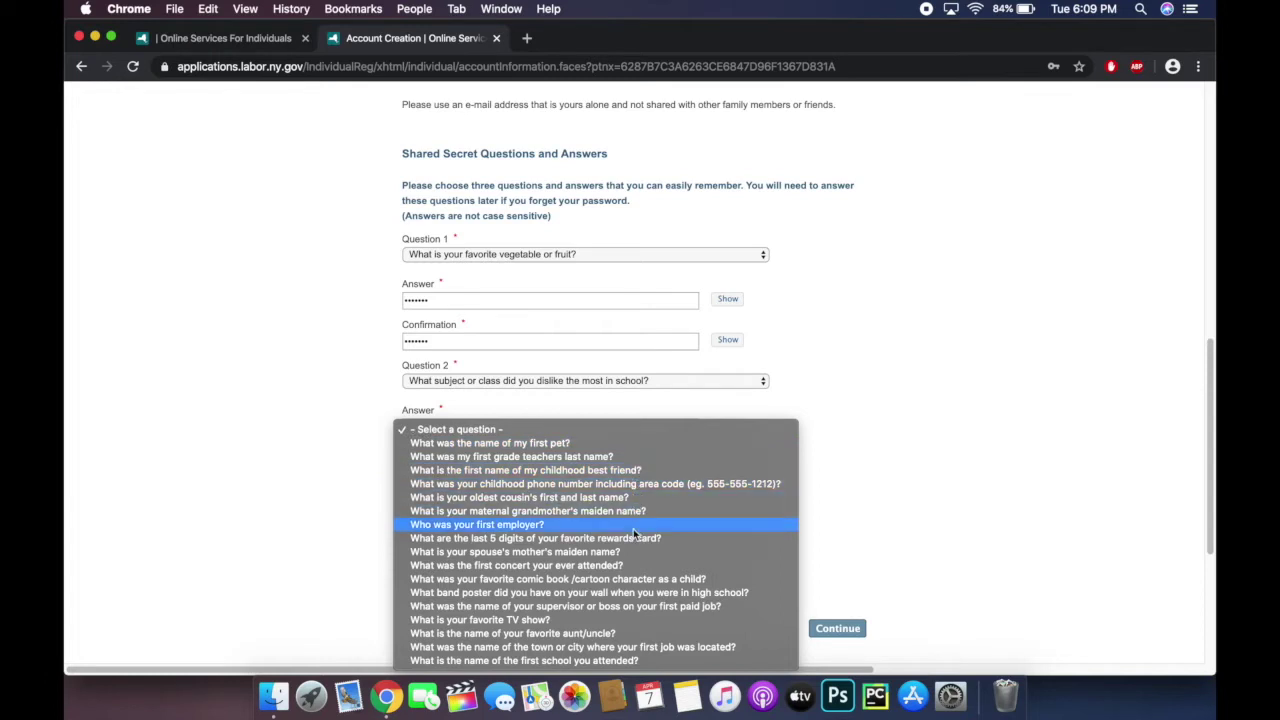
click(633, 645)
click(580, 552)
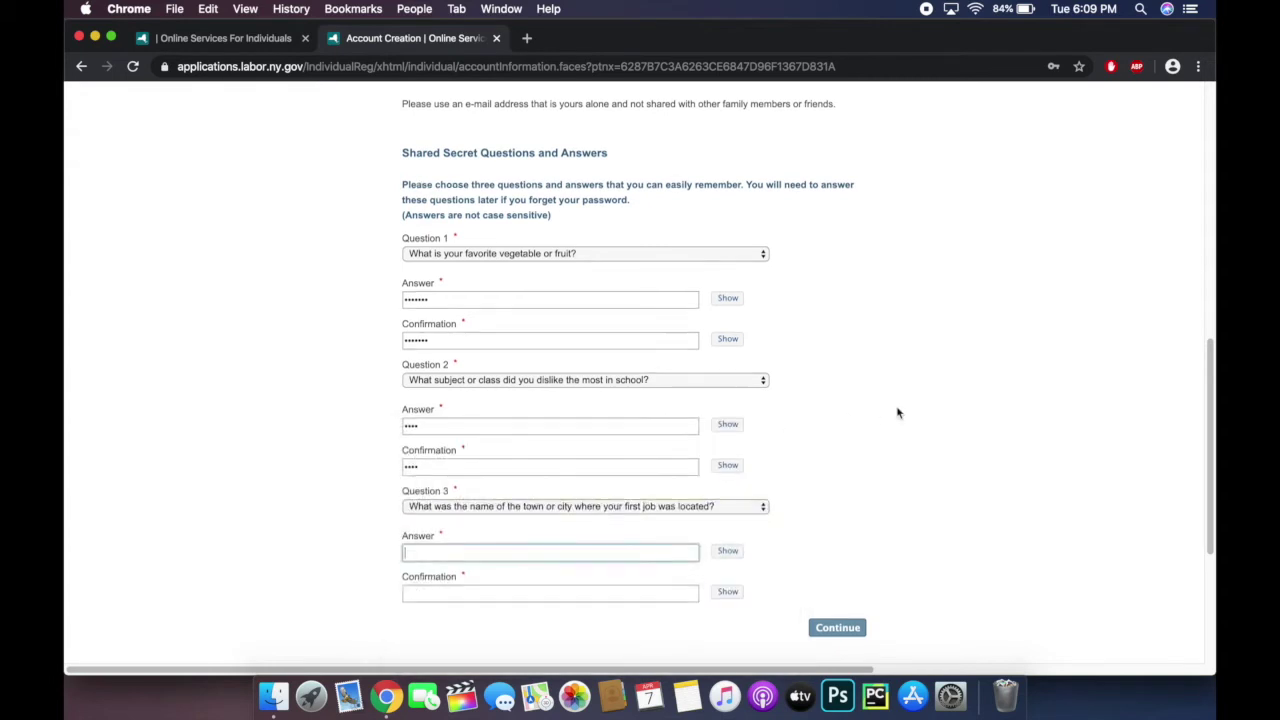
scroll(897, 412, down, 3)
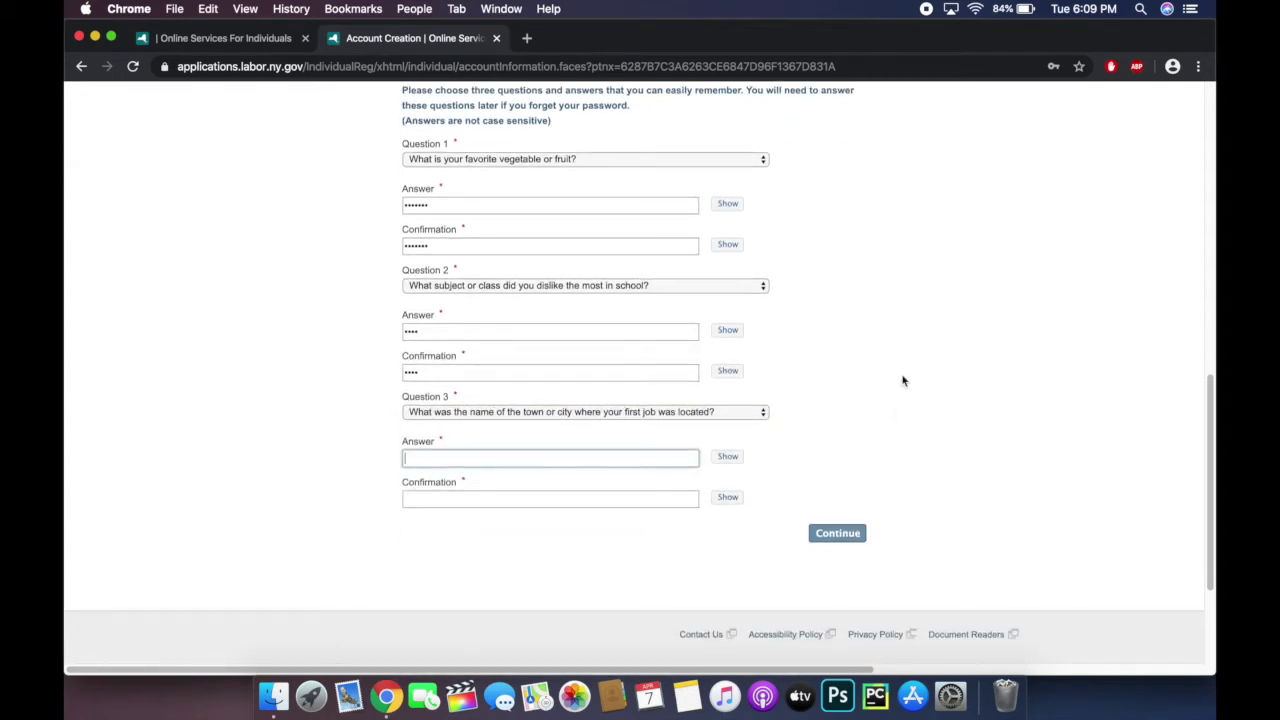
text(•••••••••)
drag(582, 460, 397, 451)
text(•••••••)
click(423, 498)
text(••••••••)
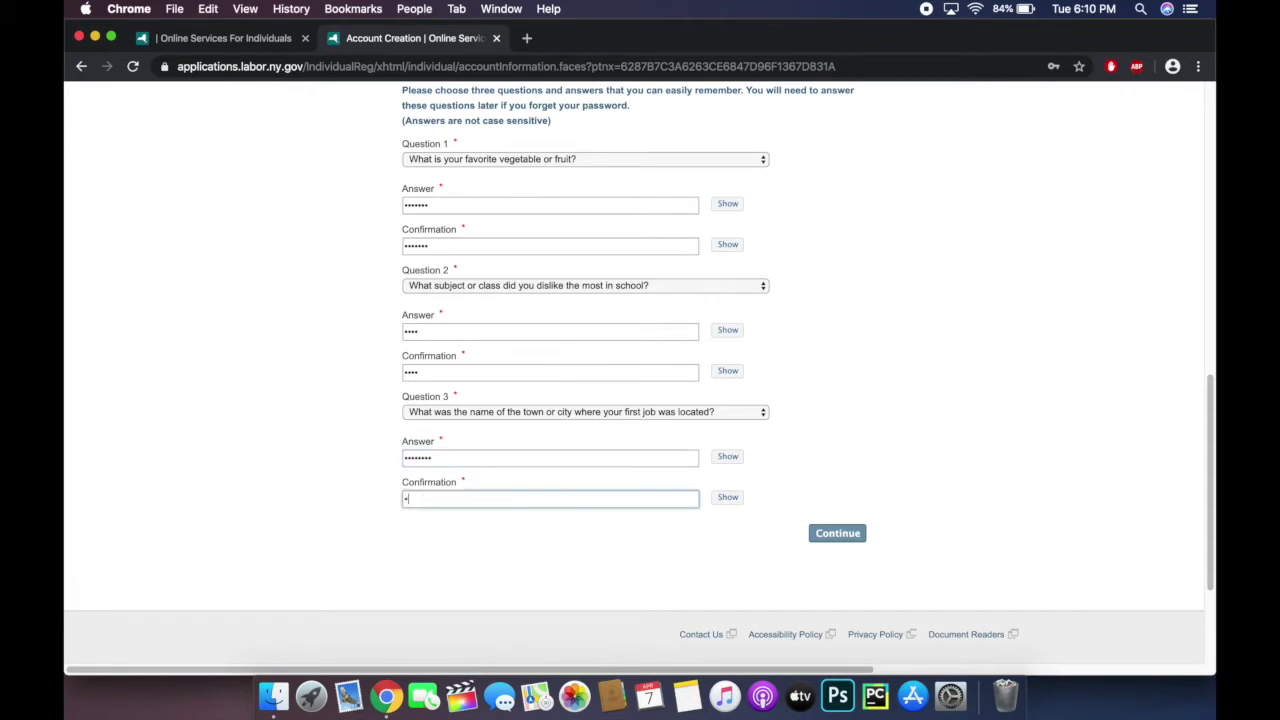
click(836, 535)
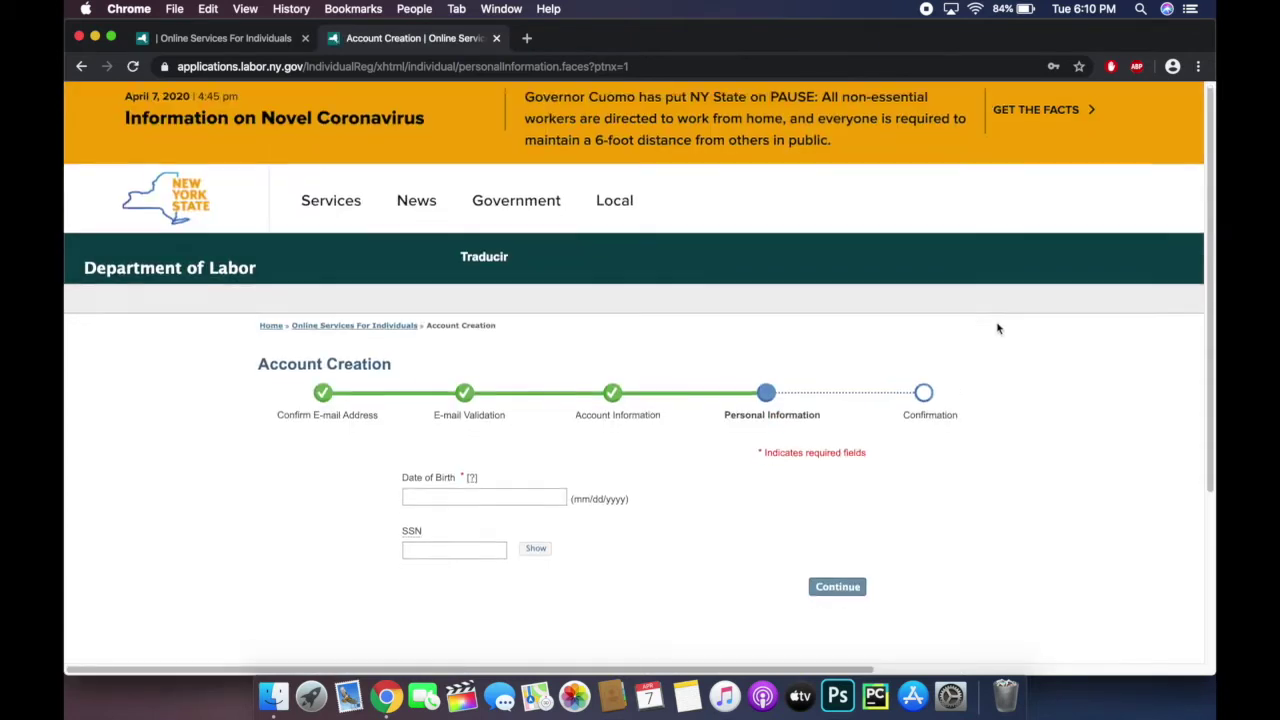
Step: Enter the date of birth in mm/dd/yyyy and the Social Security number, then continue
scroll(997, 326, down, 3)
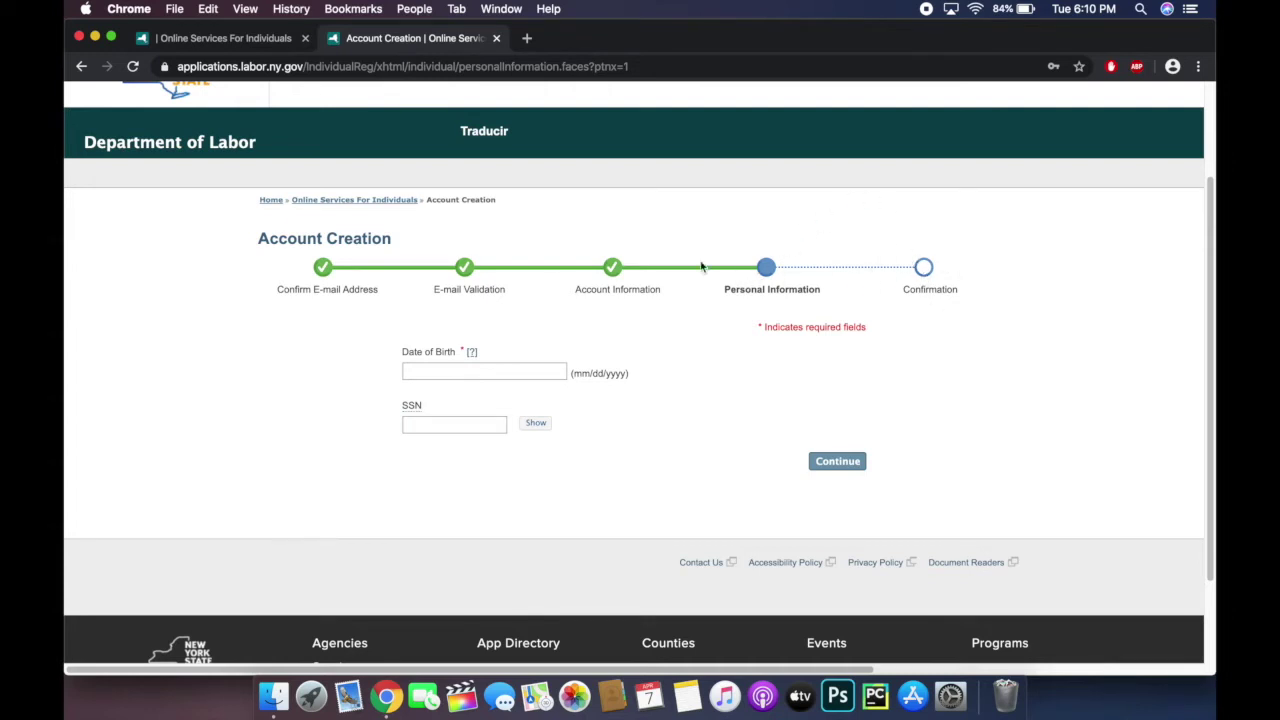
click(440, 369)
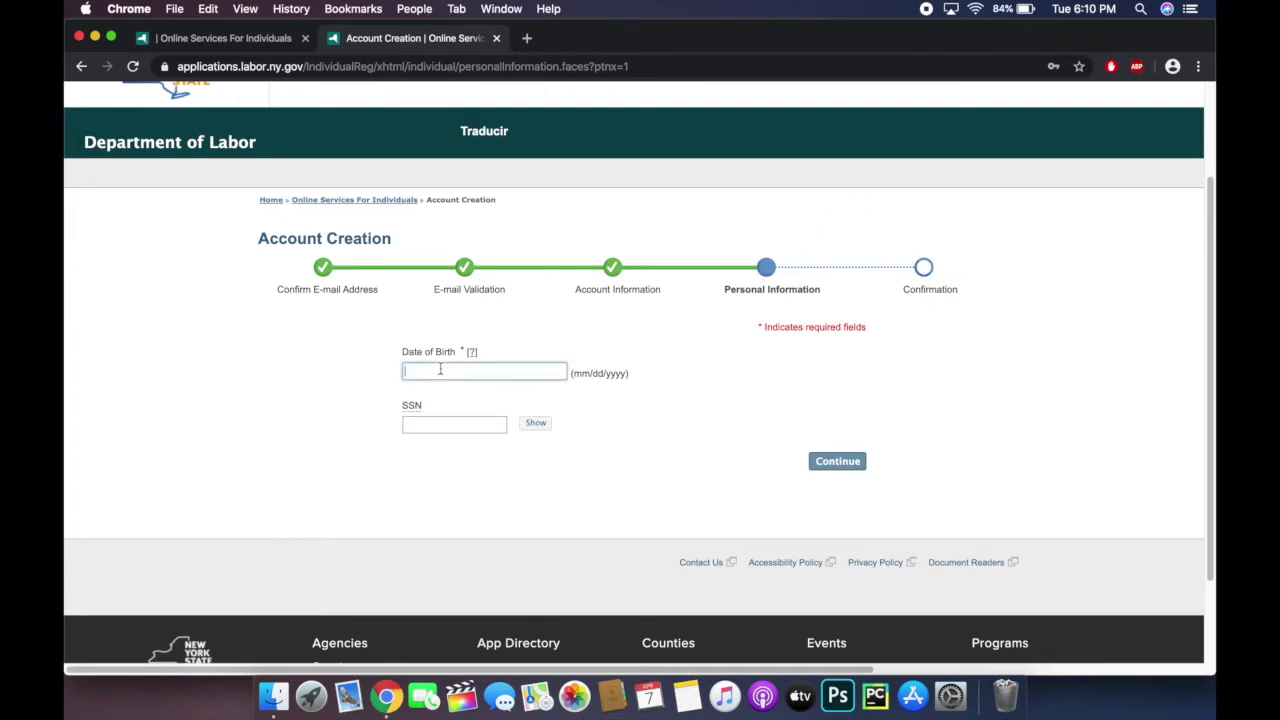
text(01/24/1990)
click(475, 422)
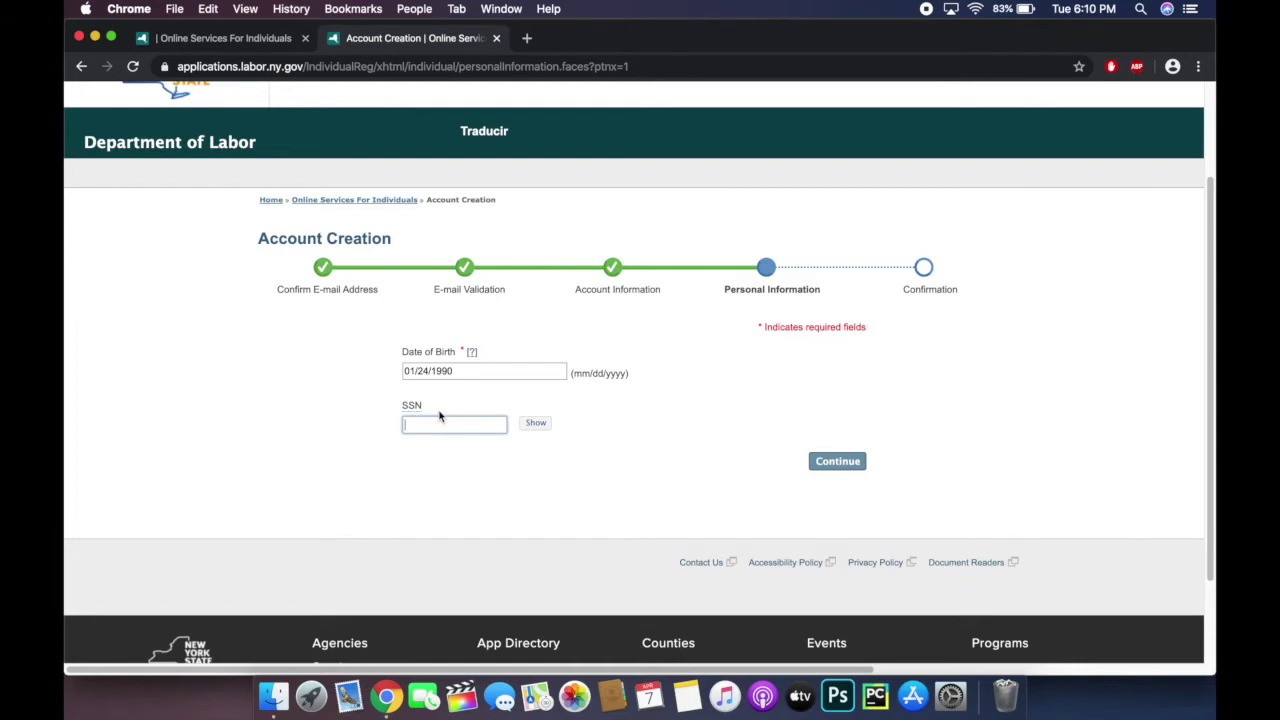
text(1234567)
click(849, 460)
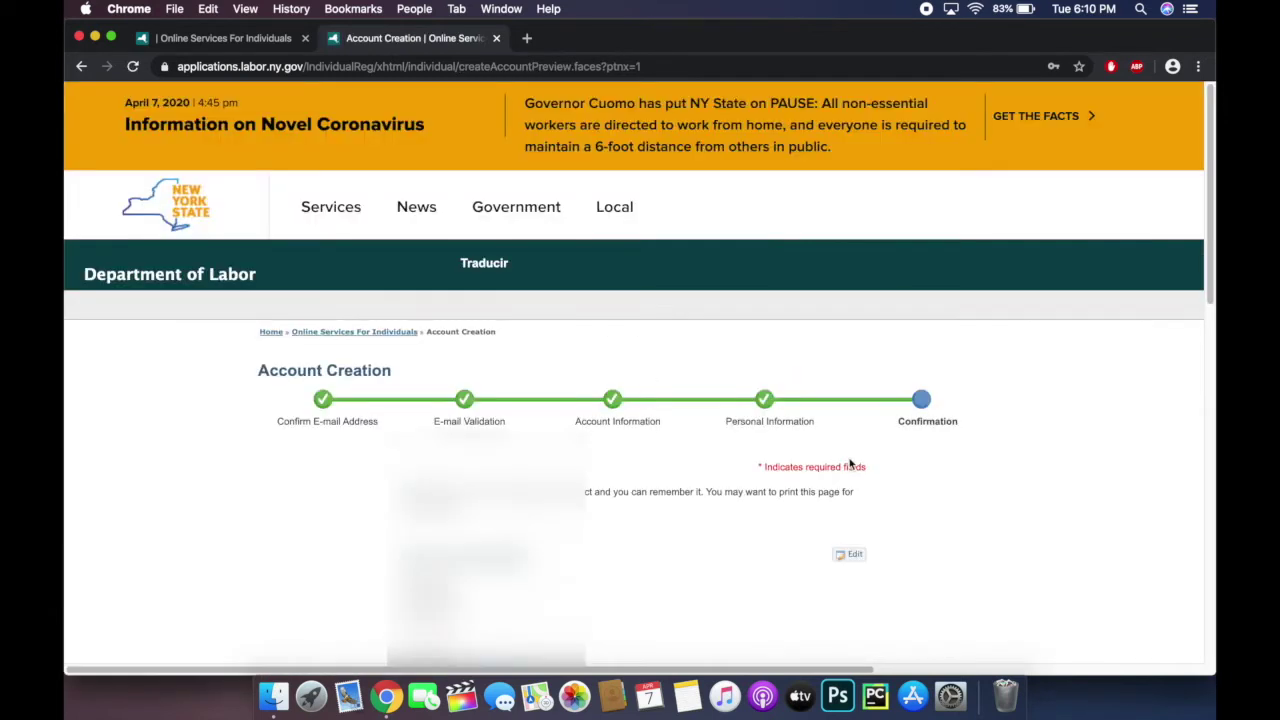
Step: Review the account details on the Confirmation page and submit them
scroll(1060, 370, down, 5)
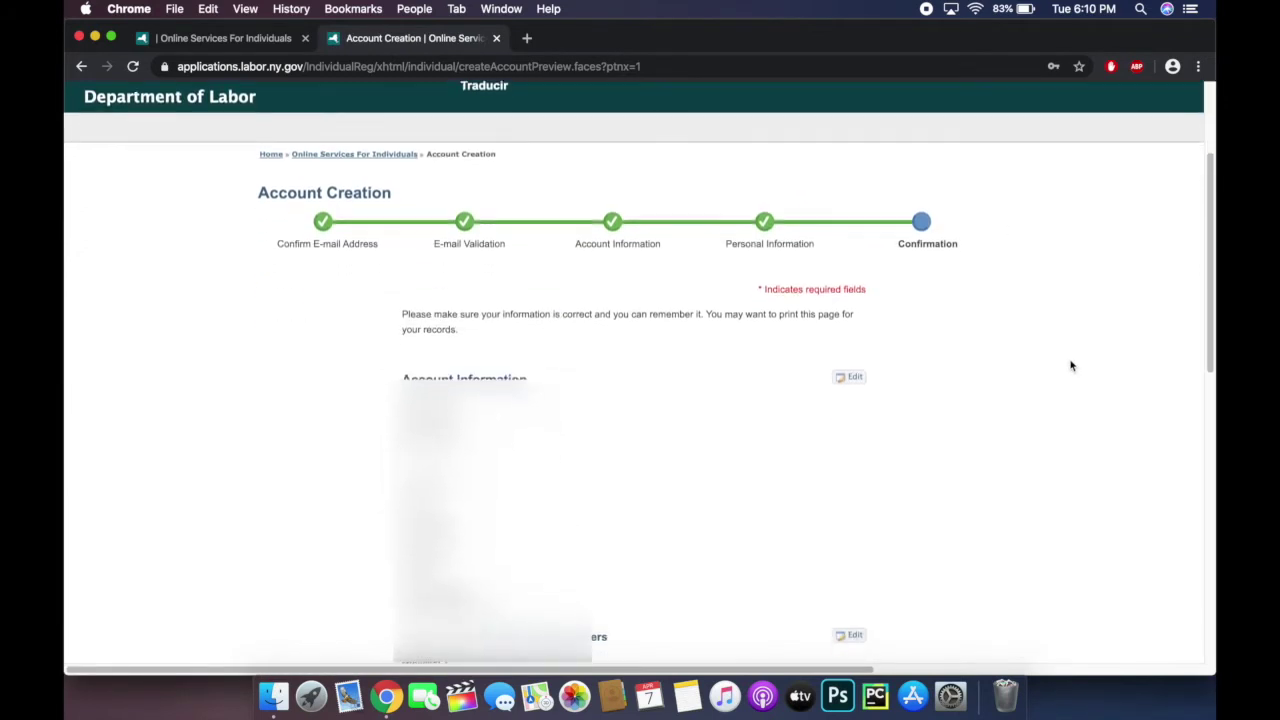
scroll(1070, 366, down, 5)
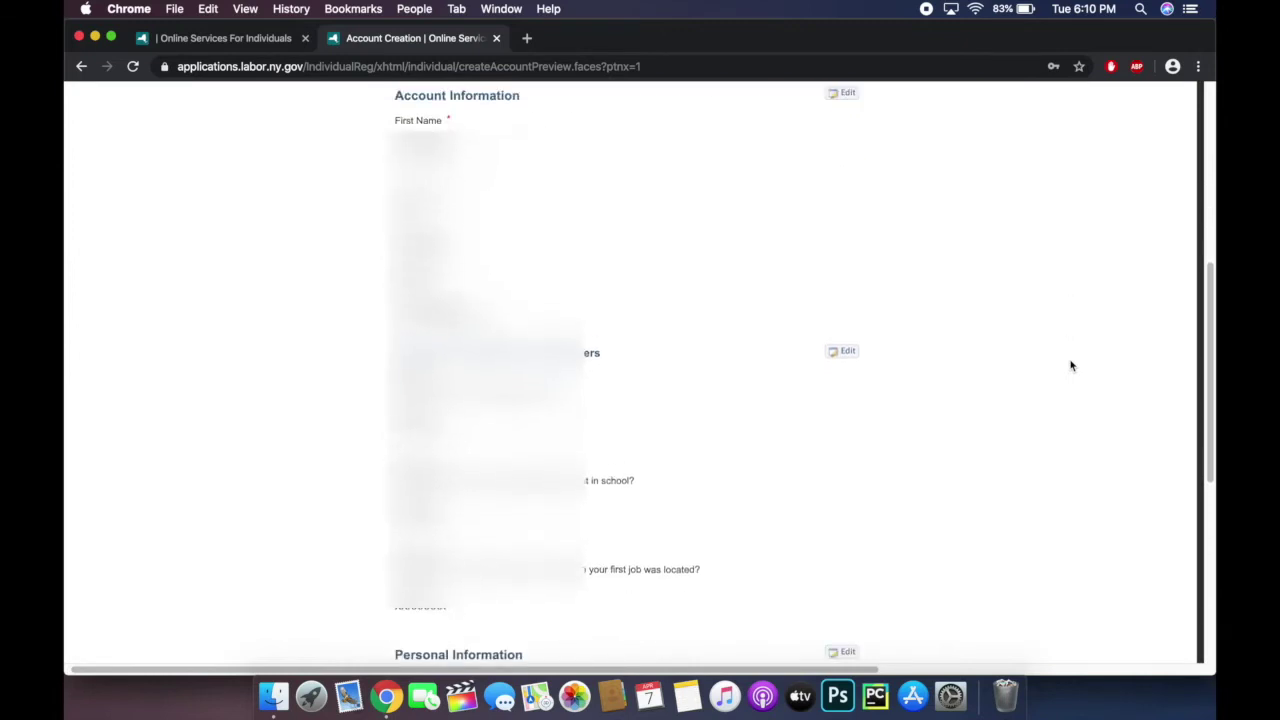
scroll(1070, 366, down, 5)
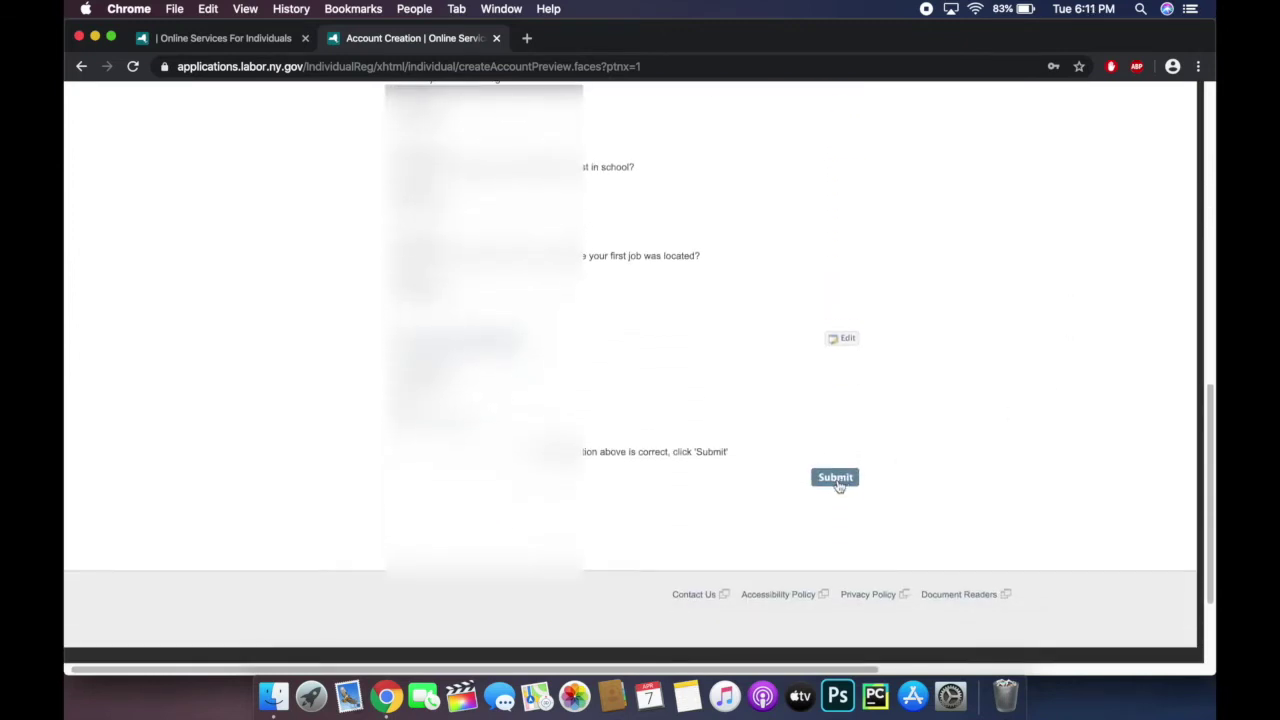
click(836, 479)
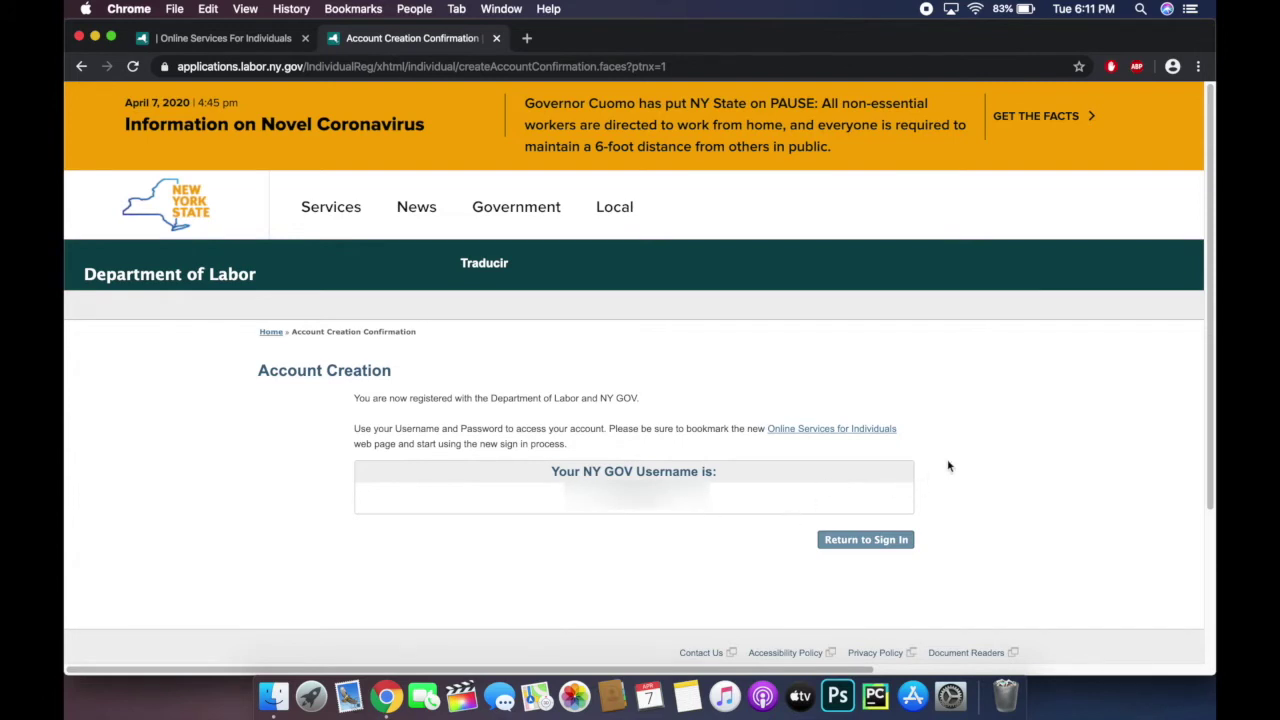
Step: Return to NY.gov sign-in and sign in with the saved username and account password
scroll(949, 466, down, 2)
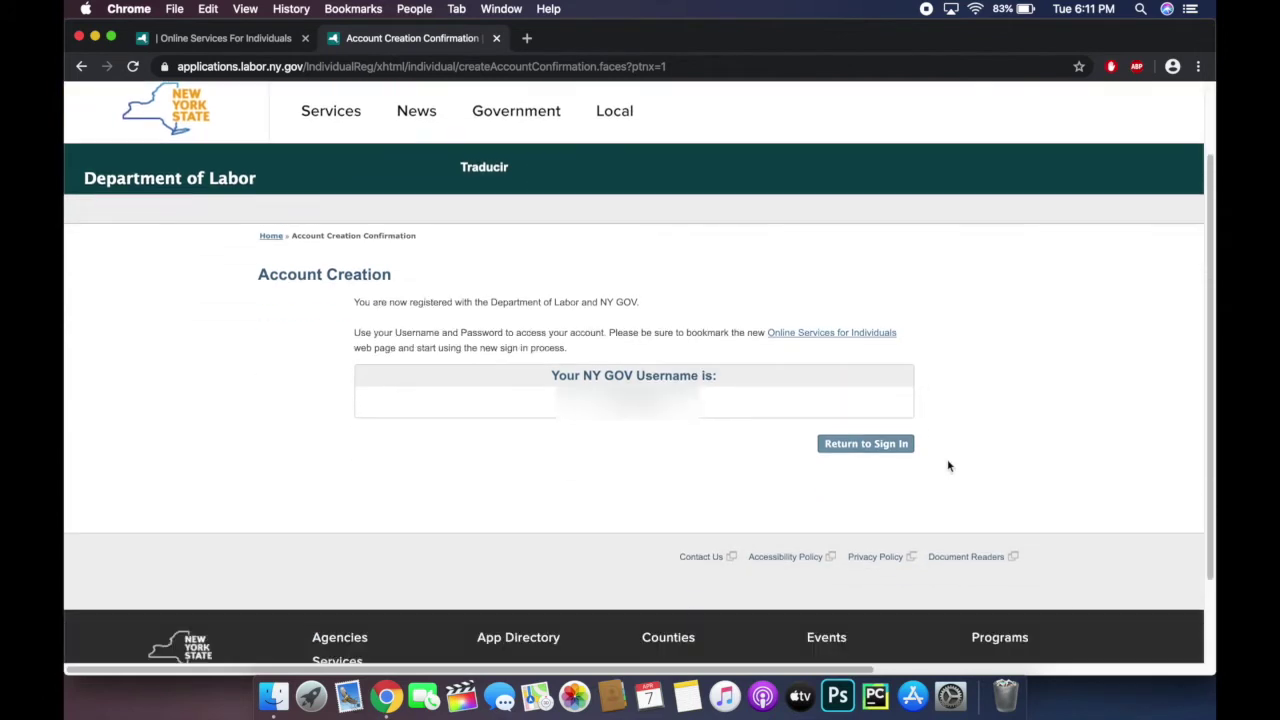
click(884, 449)
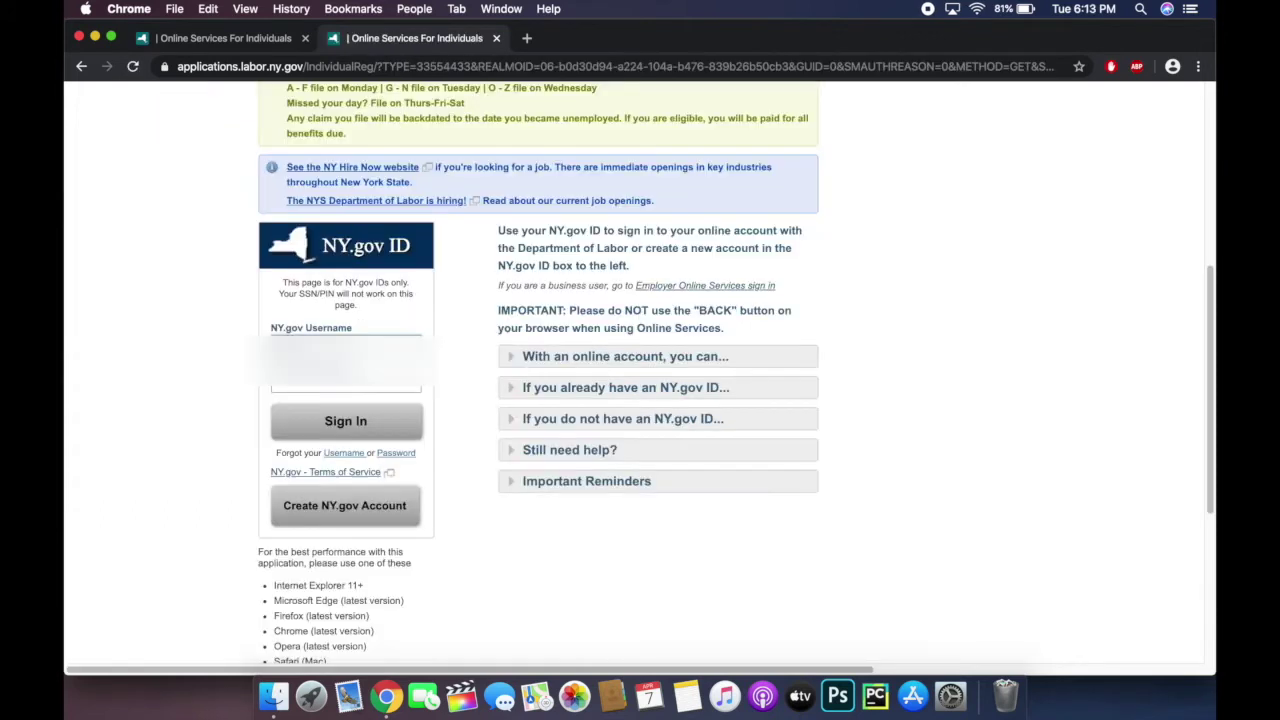
click(346, 345)
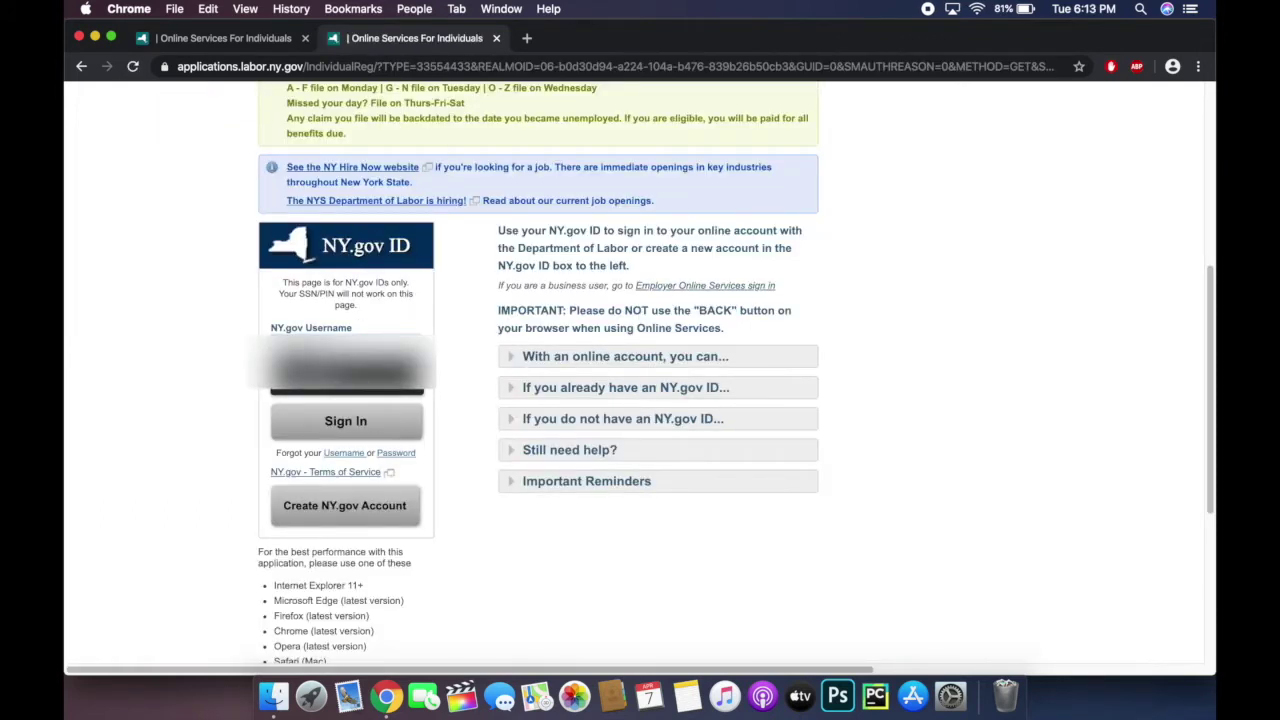
click(346, 347)
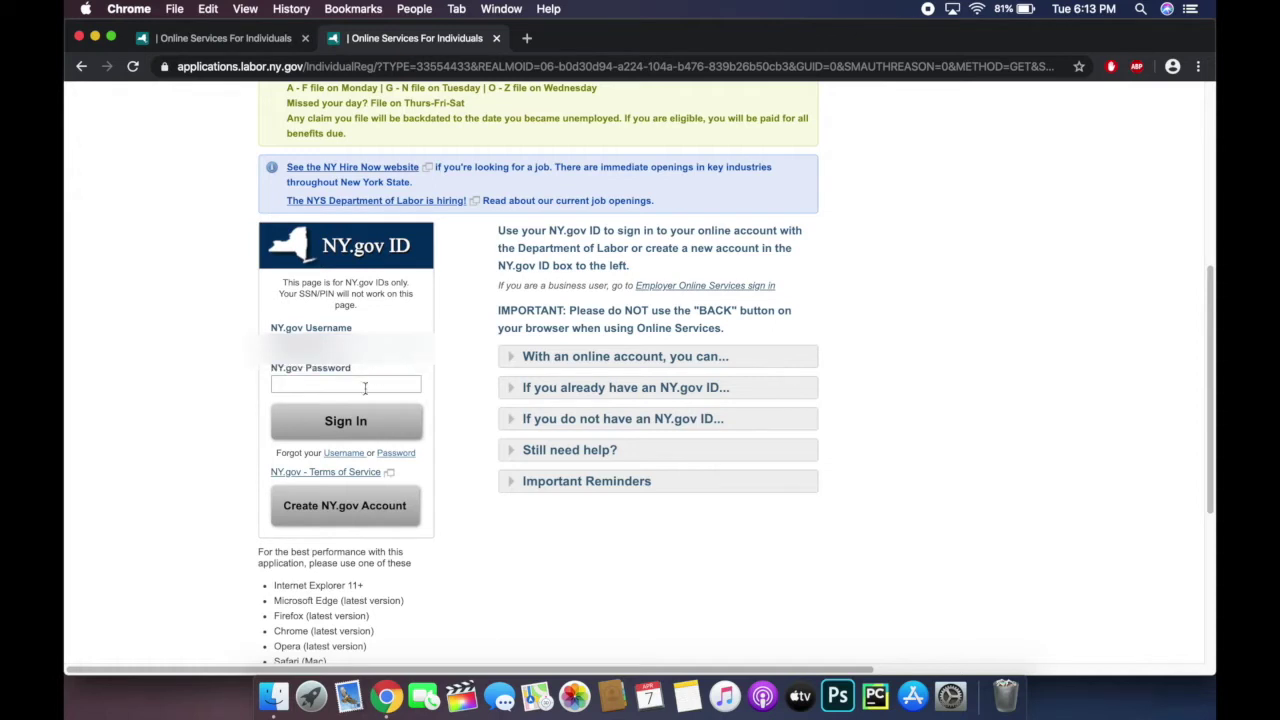
click(365, 386)
text(•)
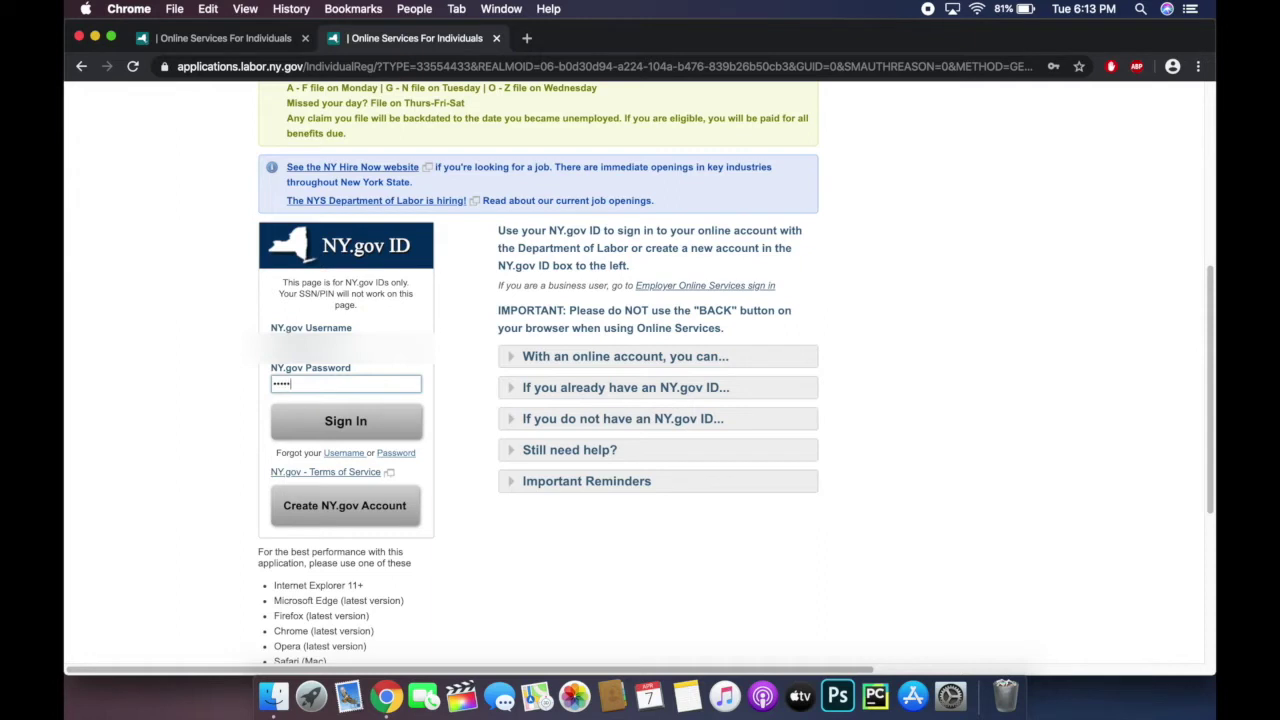
text(•••••)
click(350, 424)
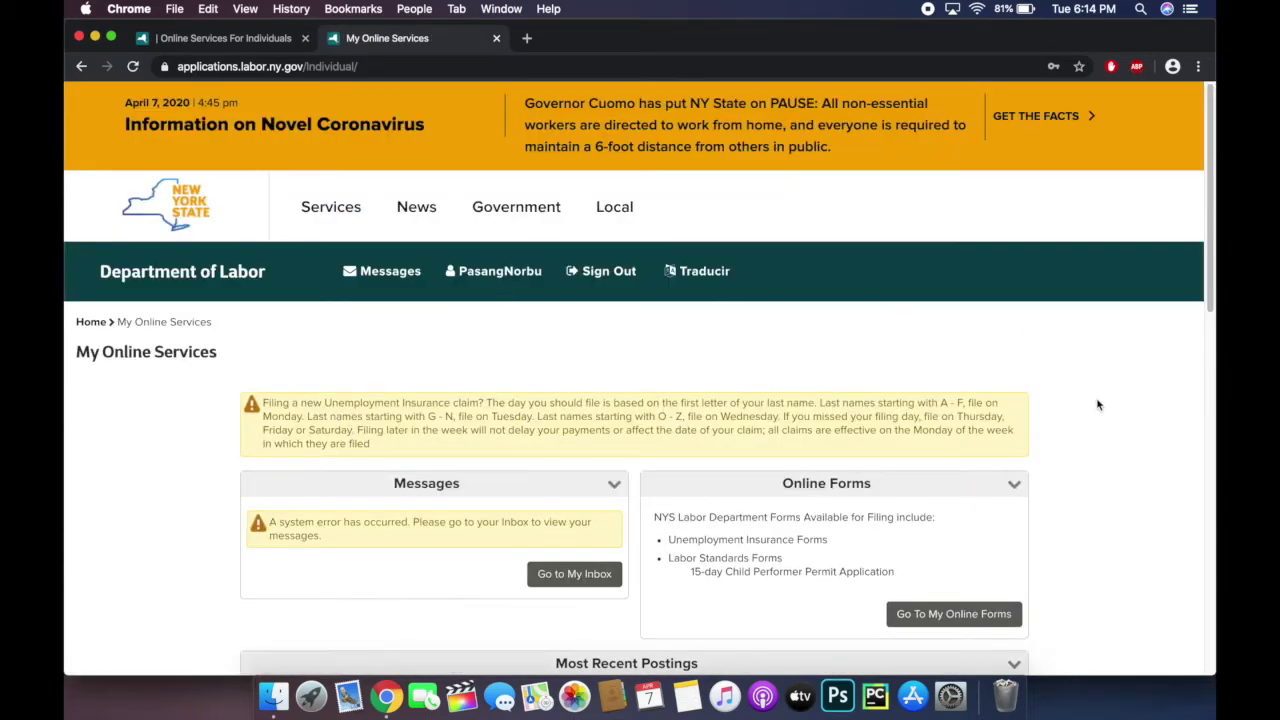
Step: Scroll My Online Services to the Unemployment Insurance box and open Unemployment Services
scroll(1175, 378, down, 4)
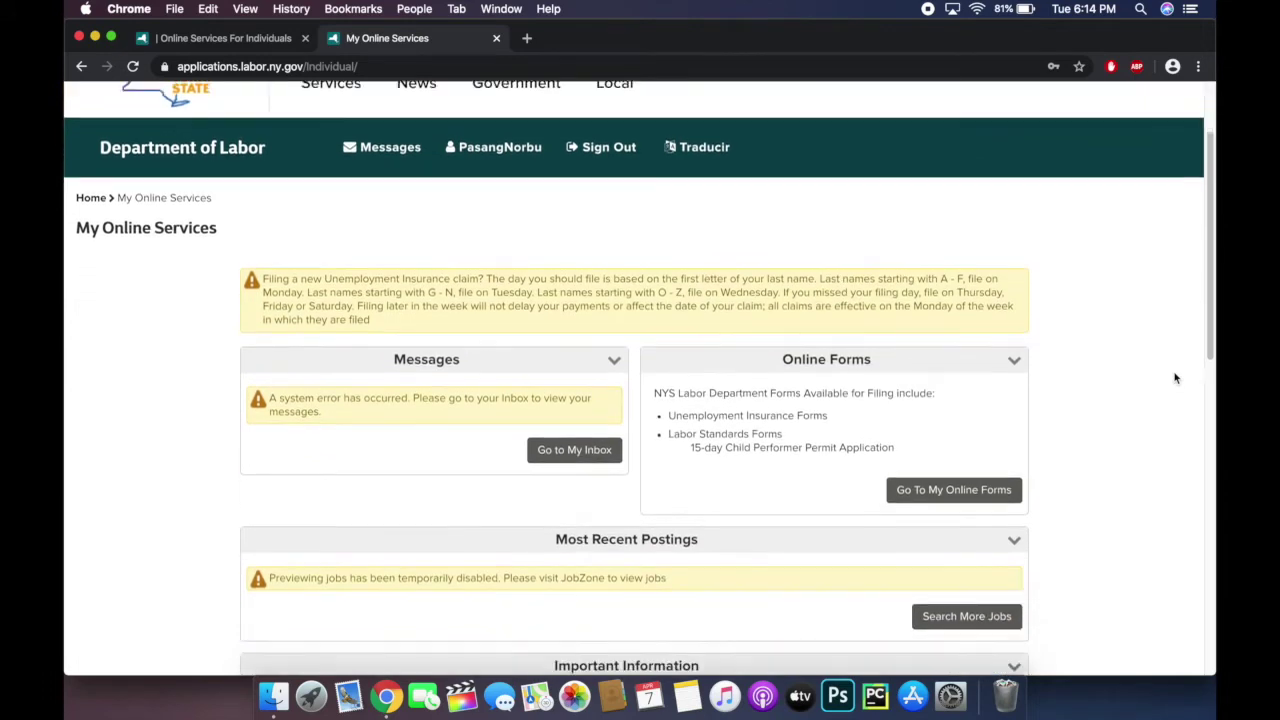
scroll(1175, 378, down, 5)
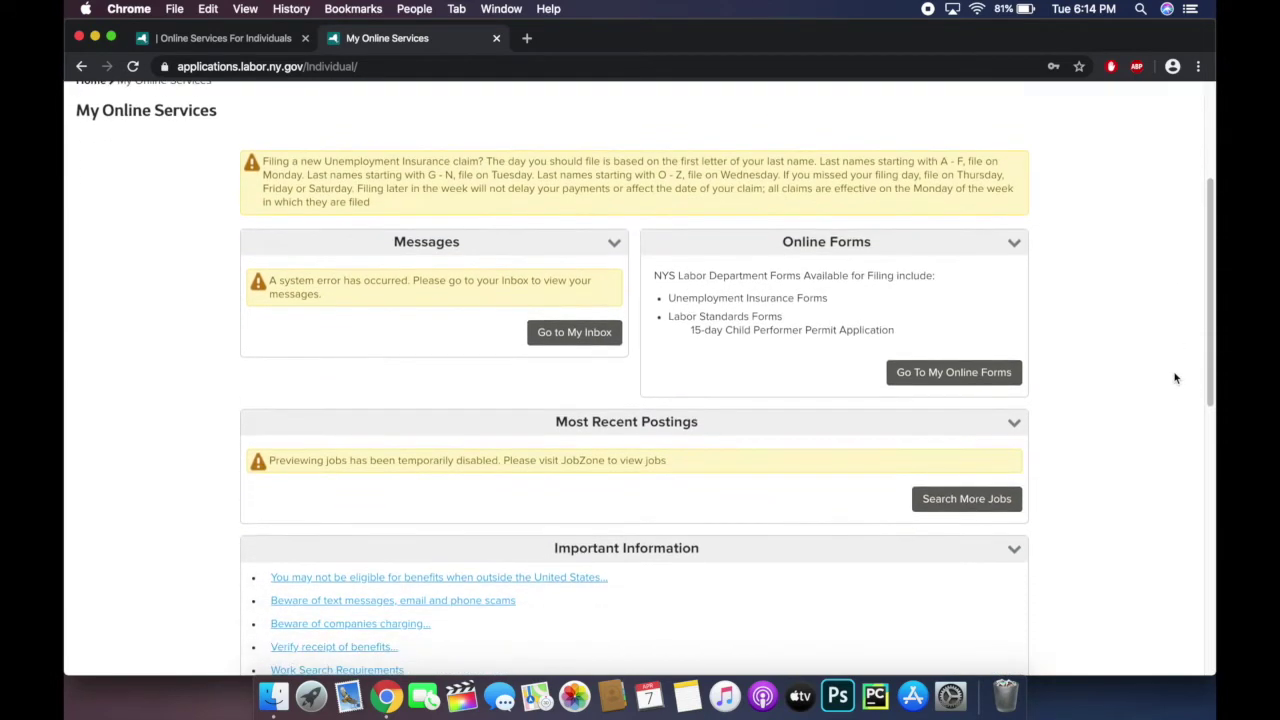
scroll(1175, 378, down, 4)
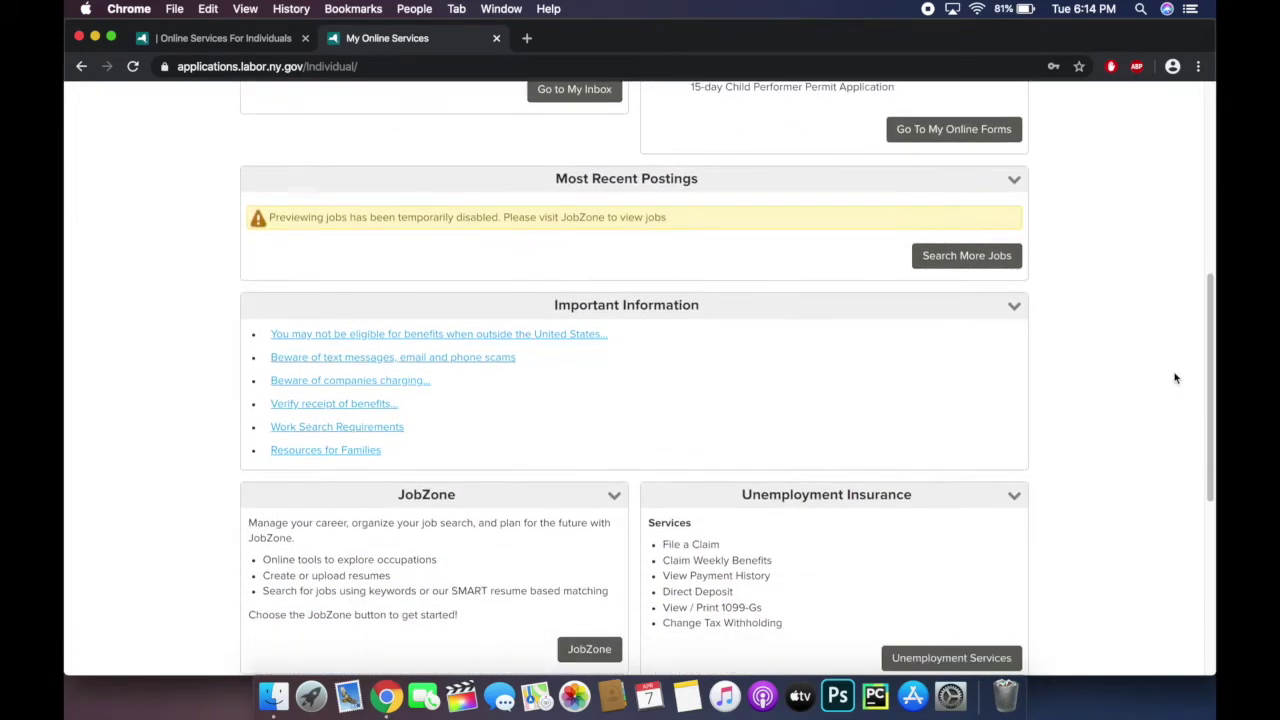
scroll(1175, 378, down, 5)
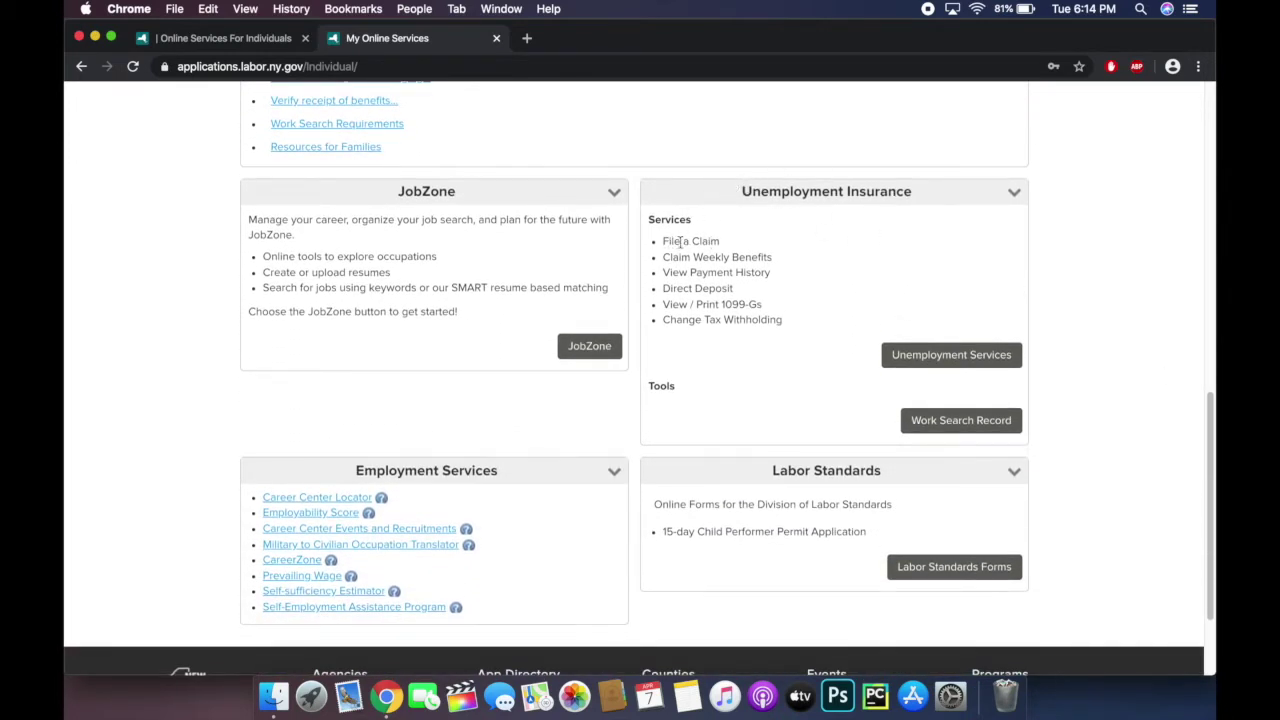
click(950, 360)
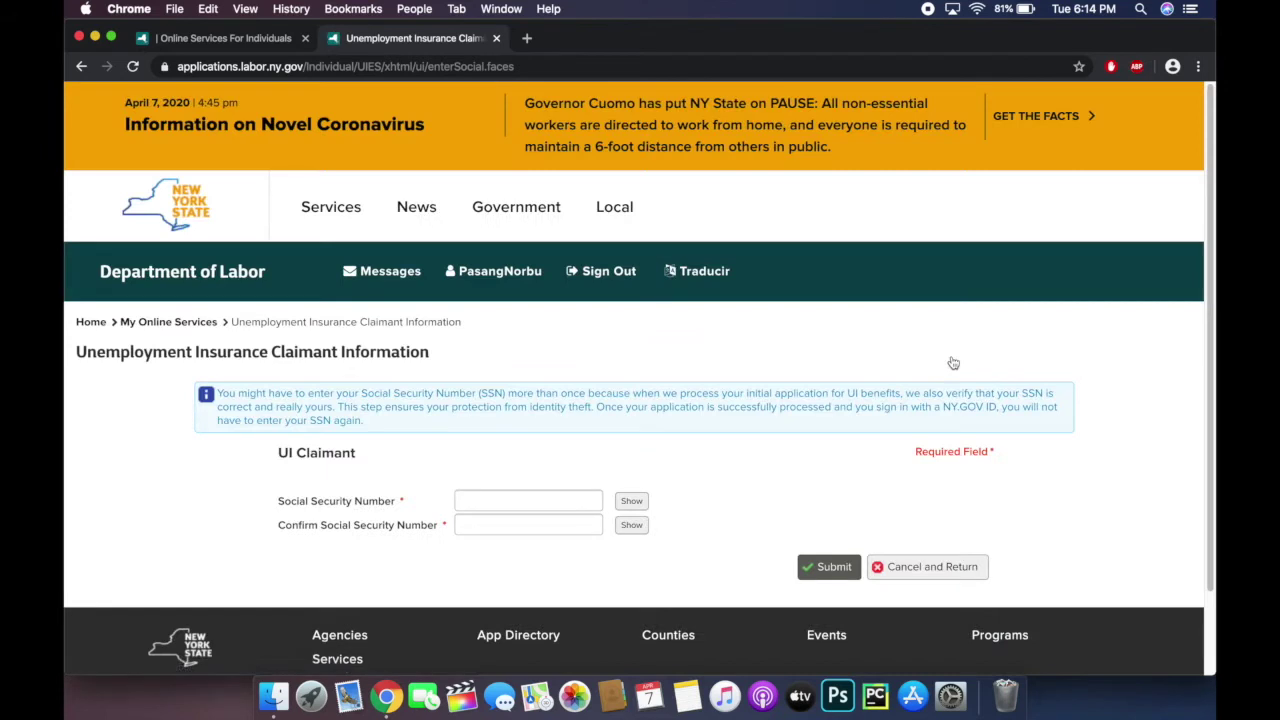
Step: Enter the Social Security Number in both SSN fields and submit it for verification
scroll(953, 363, down, 2)
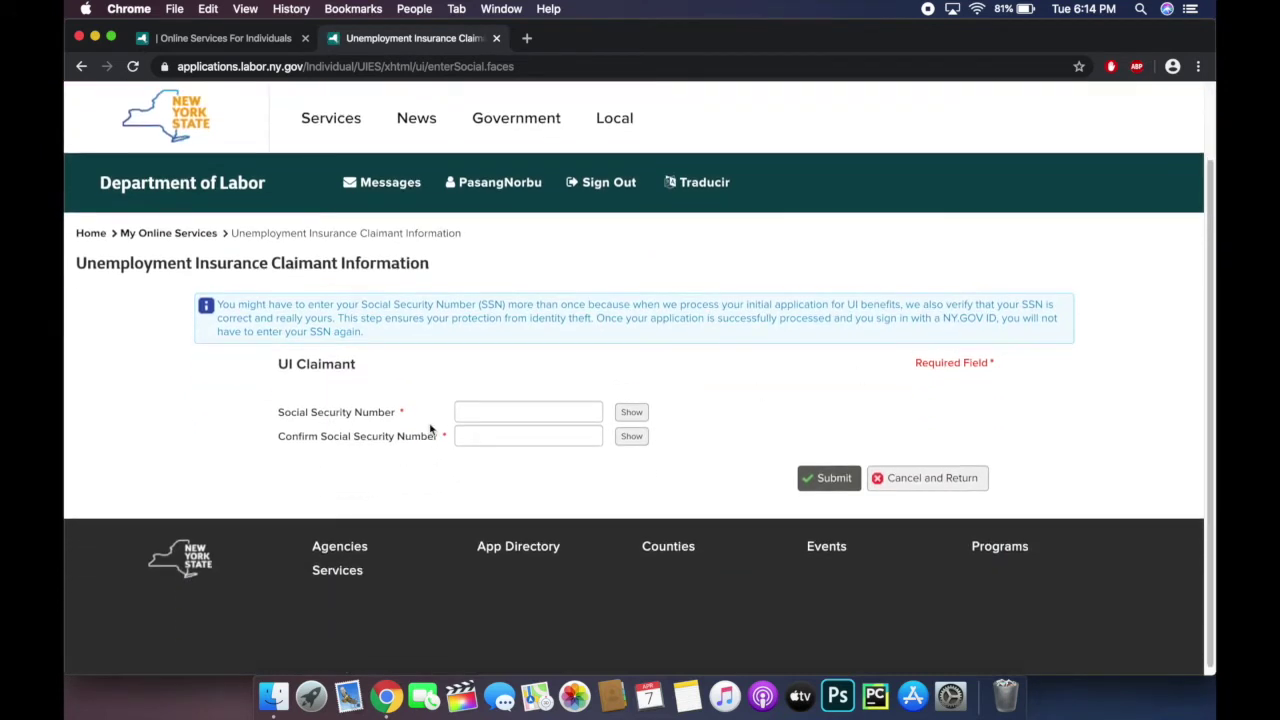
click(484, 413)
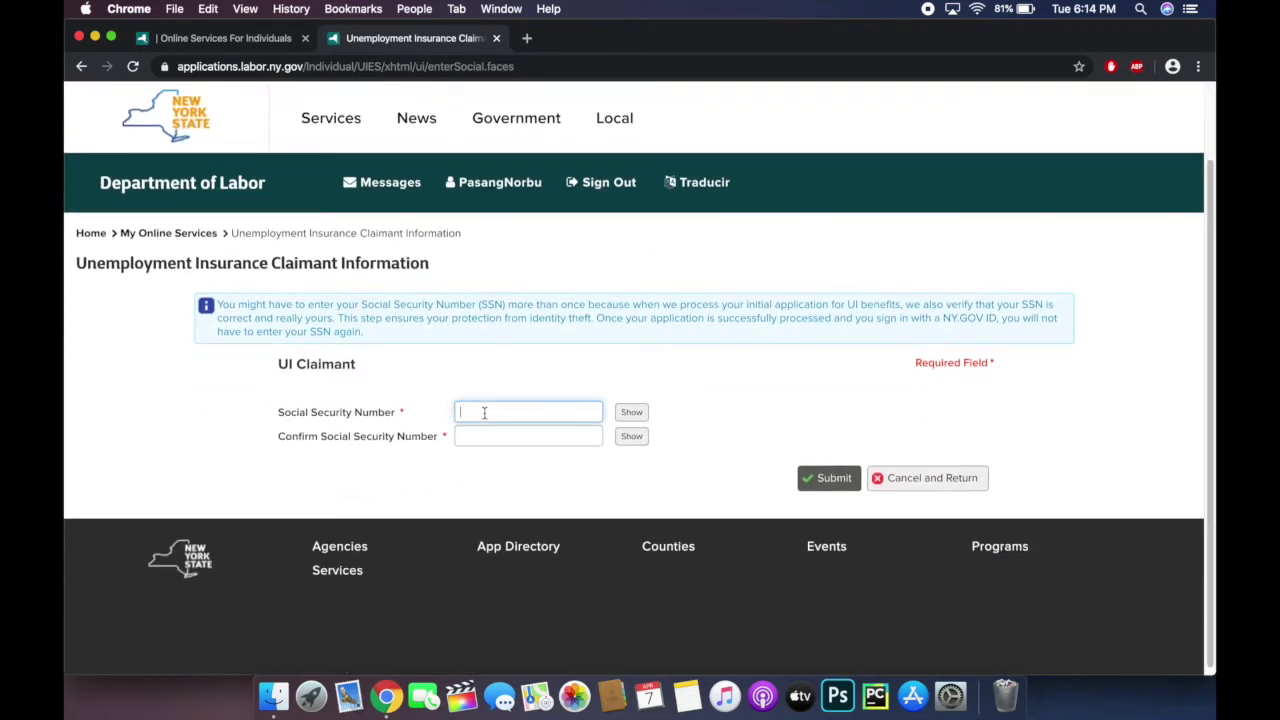
text(••)
text(••)
click(499, 435)
text(•)
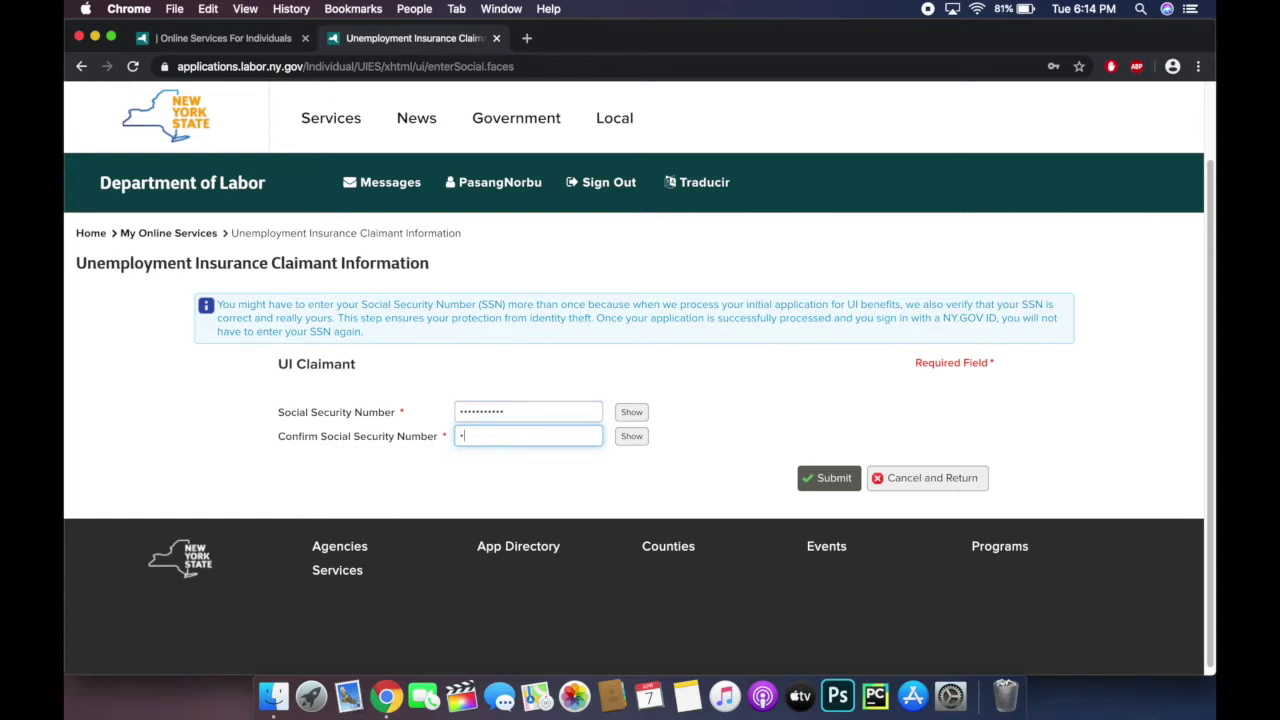
text(•••••••••)
click(829, 480)
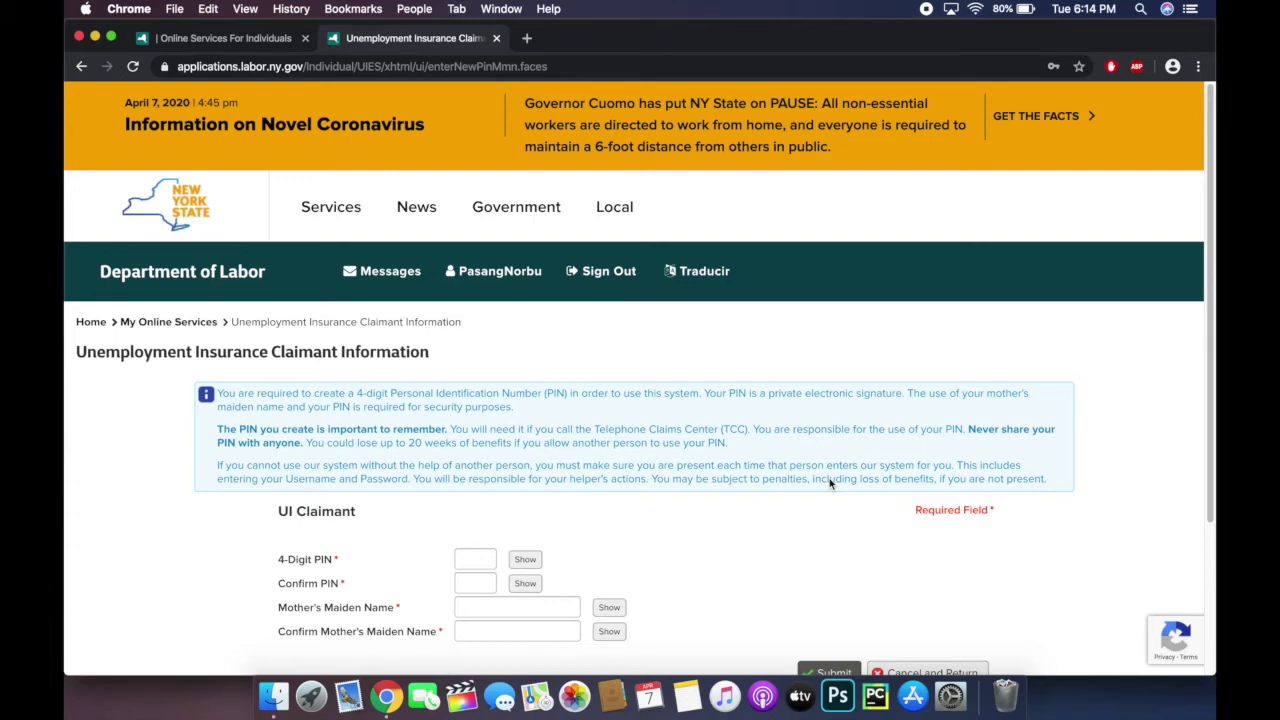
Step: Create and confirm a 4-digit PIN, enter the mother's maiden name, and submit
scroll(829, 478, down, 3)
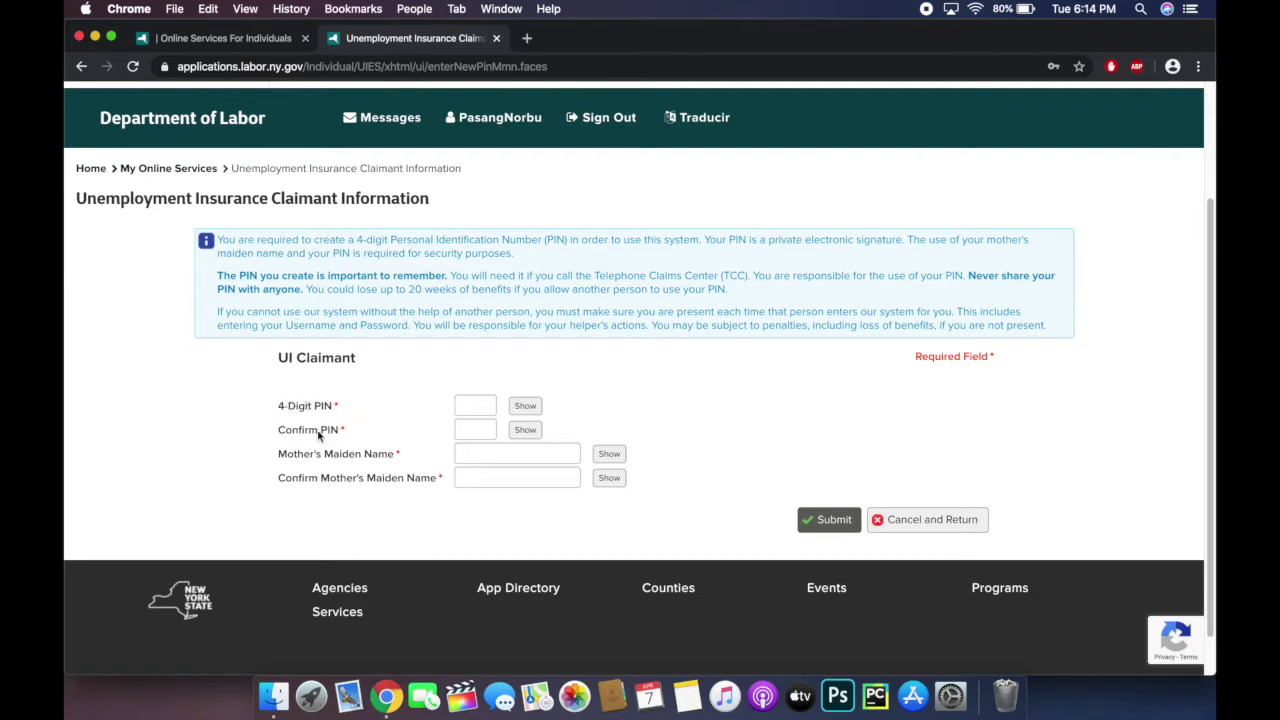
click(481, 399)
text(1234)
key(Tab)
text(1234)
click(502, 460)
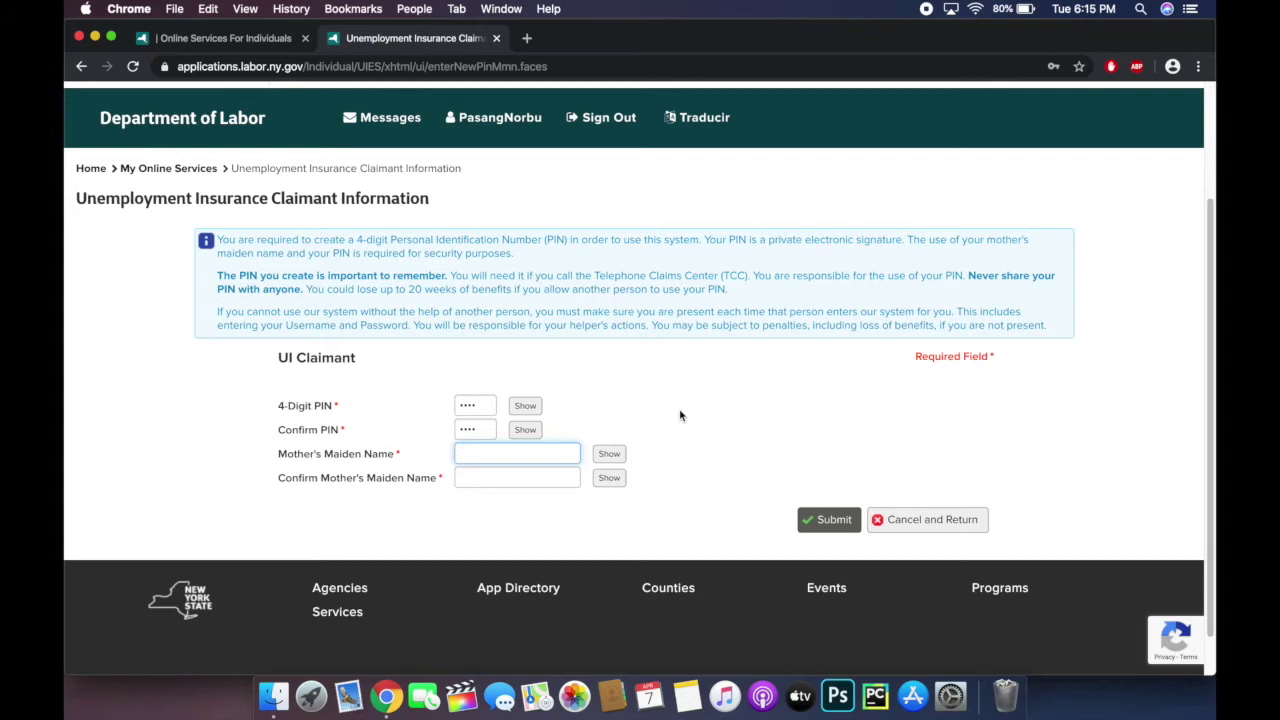
text(••••)
click(550, 479)
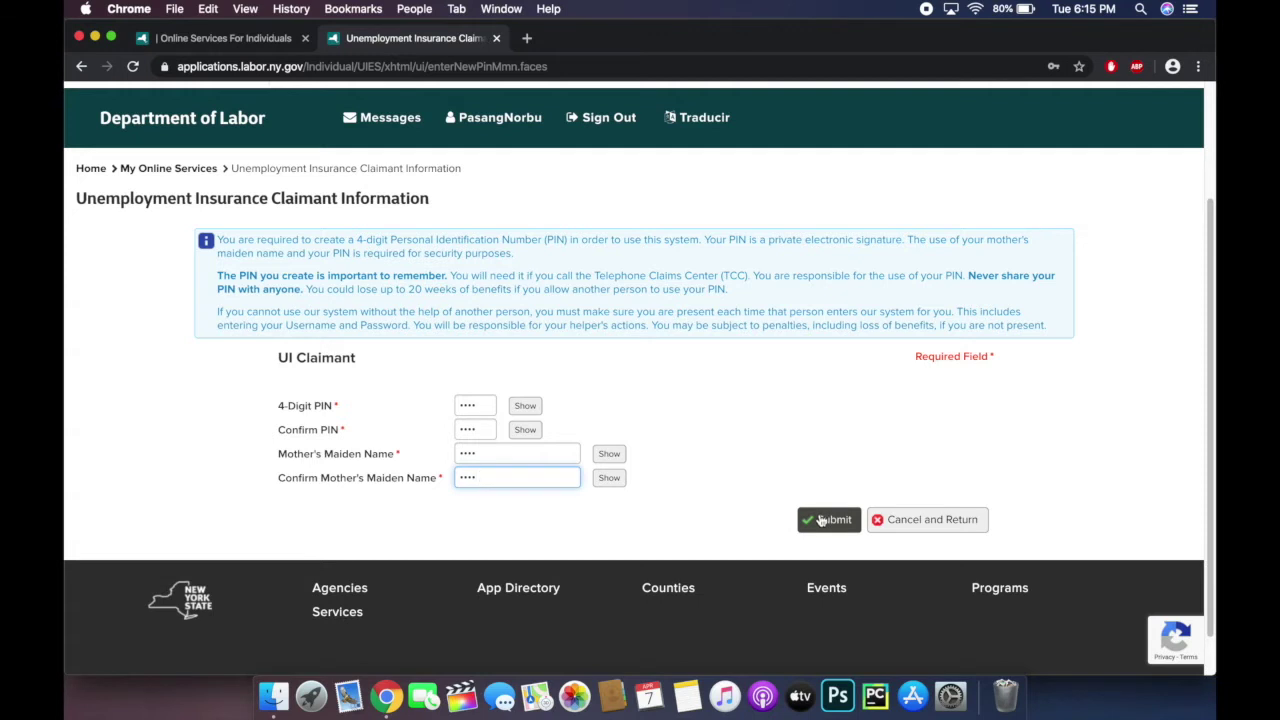
click(822, 520)
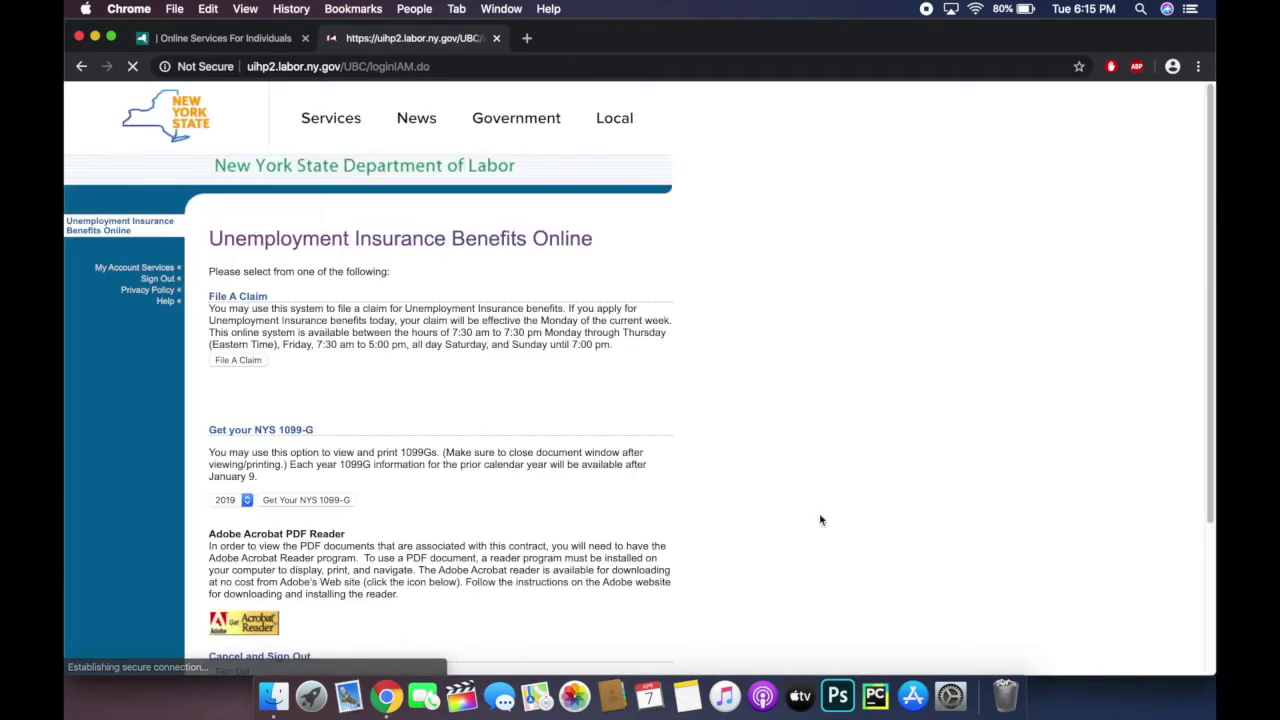
Step: Read through the Filing a New Claim information and continue to the Terms and Conditions
scroll(864, 257, down, 1)
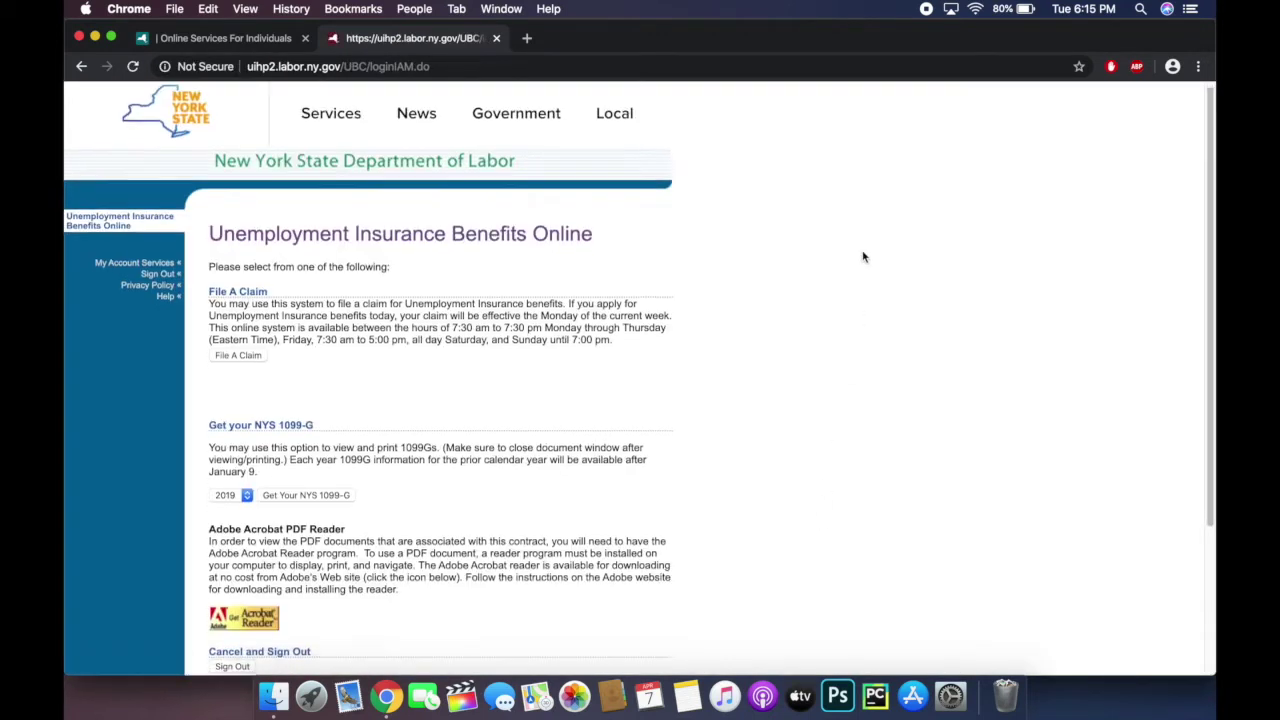
scroll(864, 257, down, 4)
scroll(864, 257, up, 5)
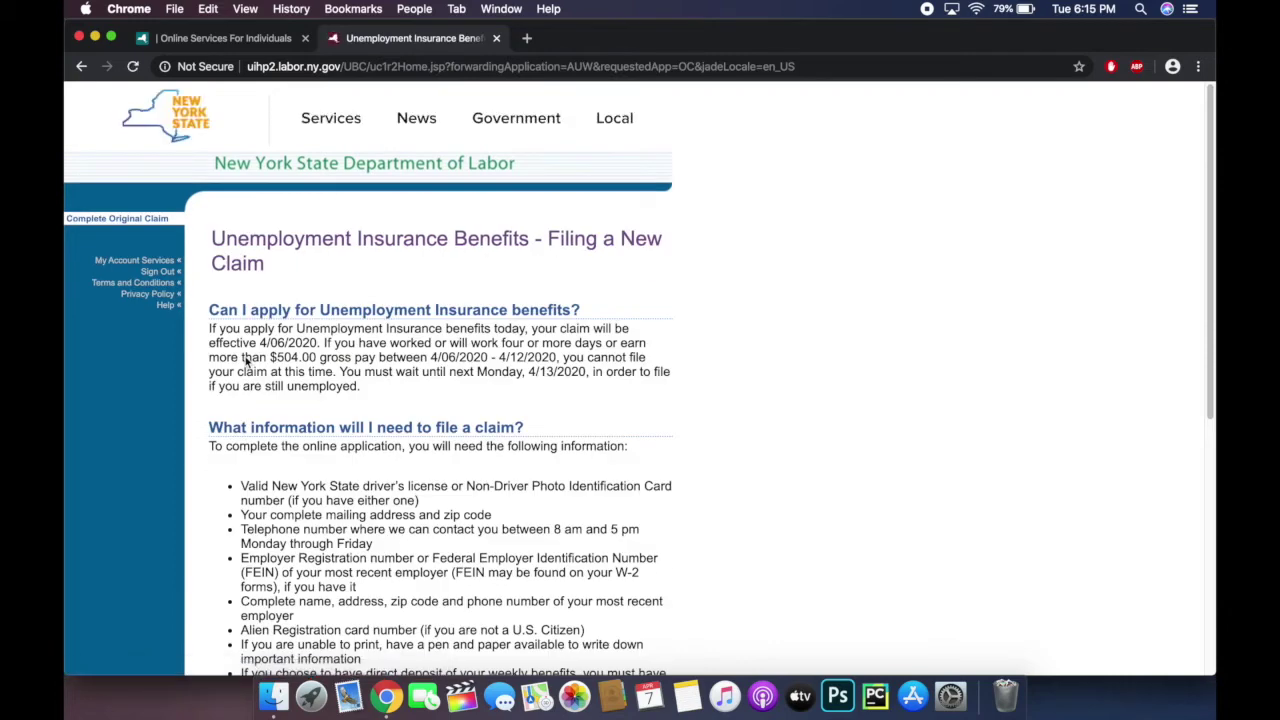
scroll(818, 353, down, 5)
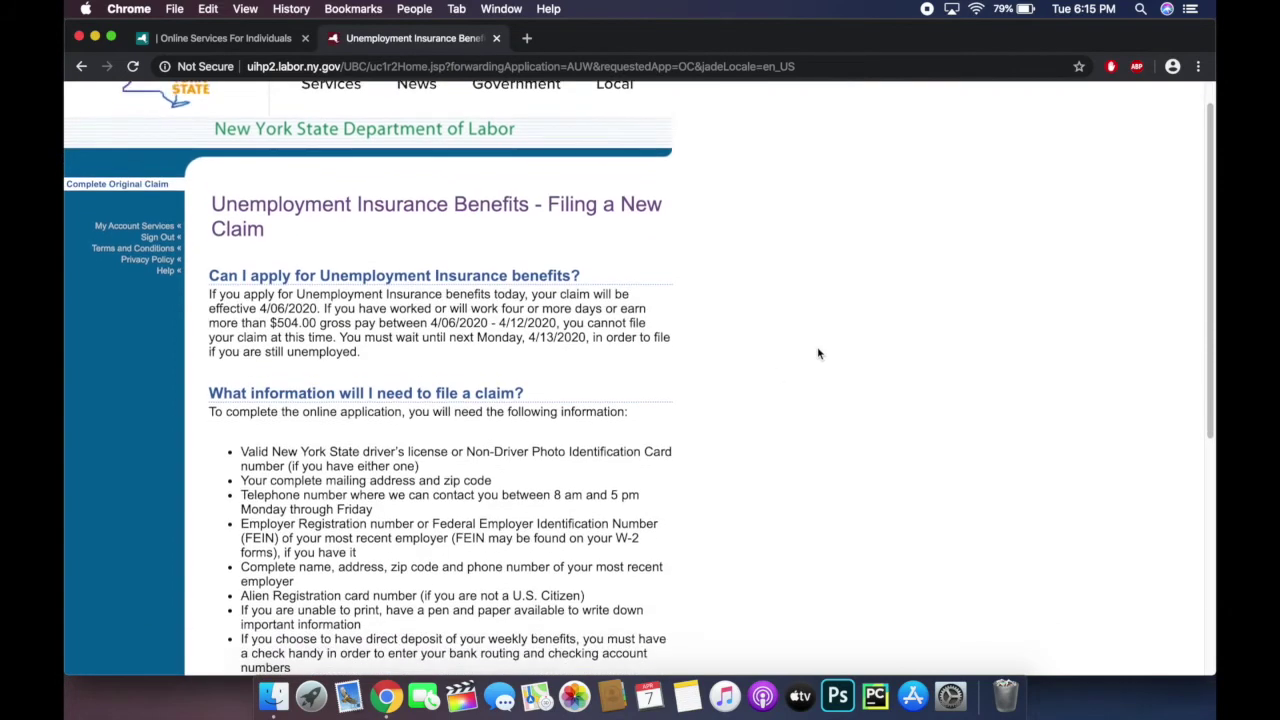
scroll(818, 353, down, 1)
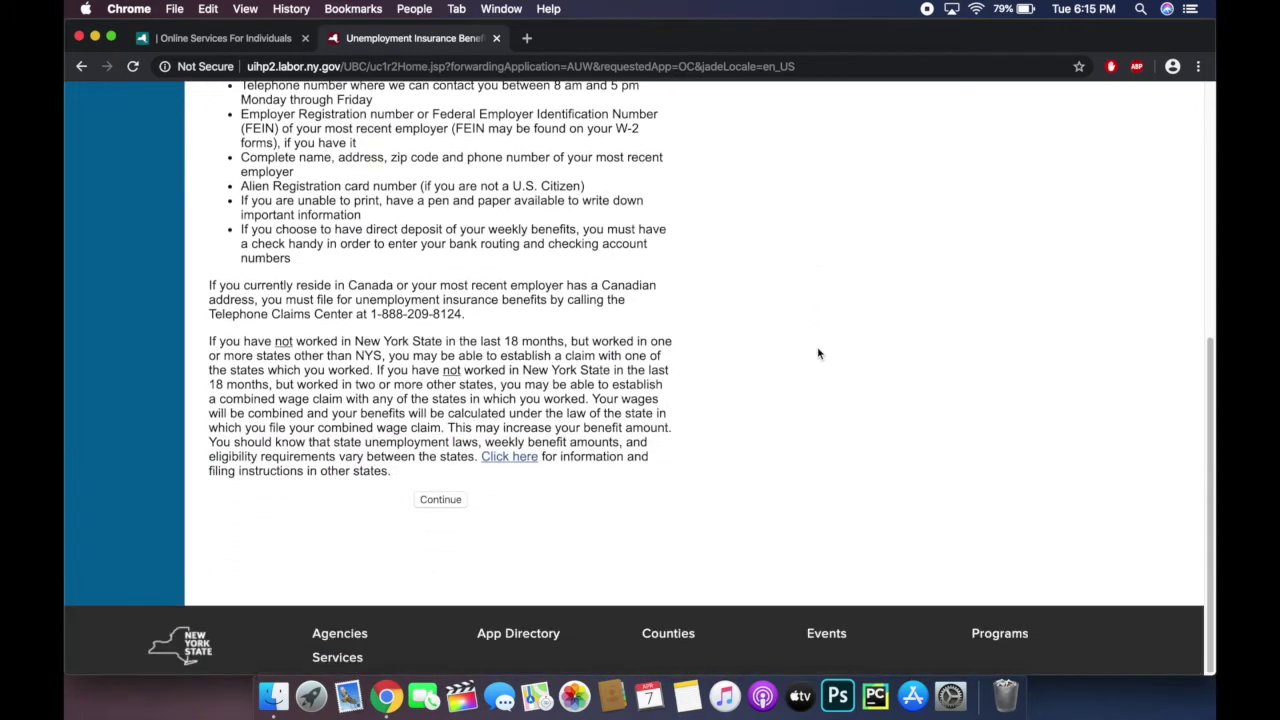
click(442, 501)
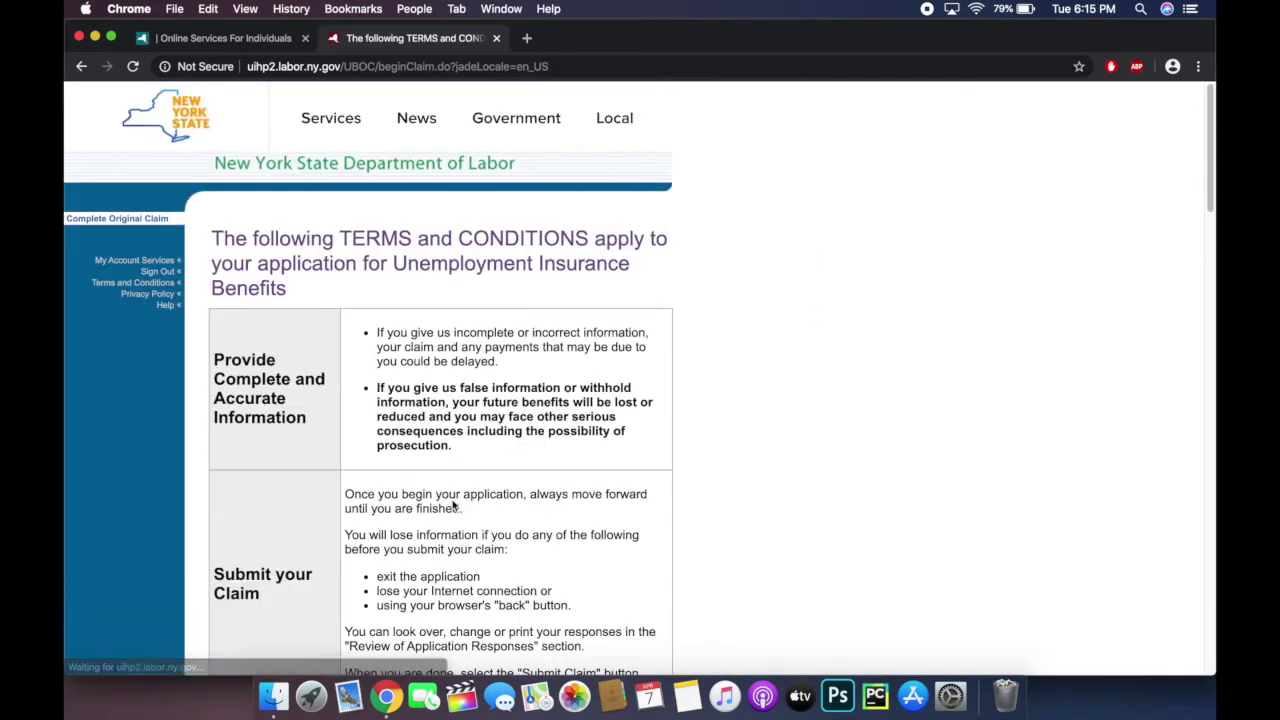
Step: Read to the end of the Terms and Conditions and choose I Agree
scroll(776, 324, down, 2)
scroll(780, 324, down, 2)
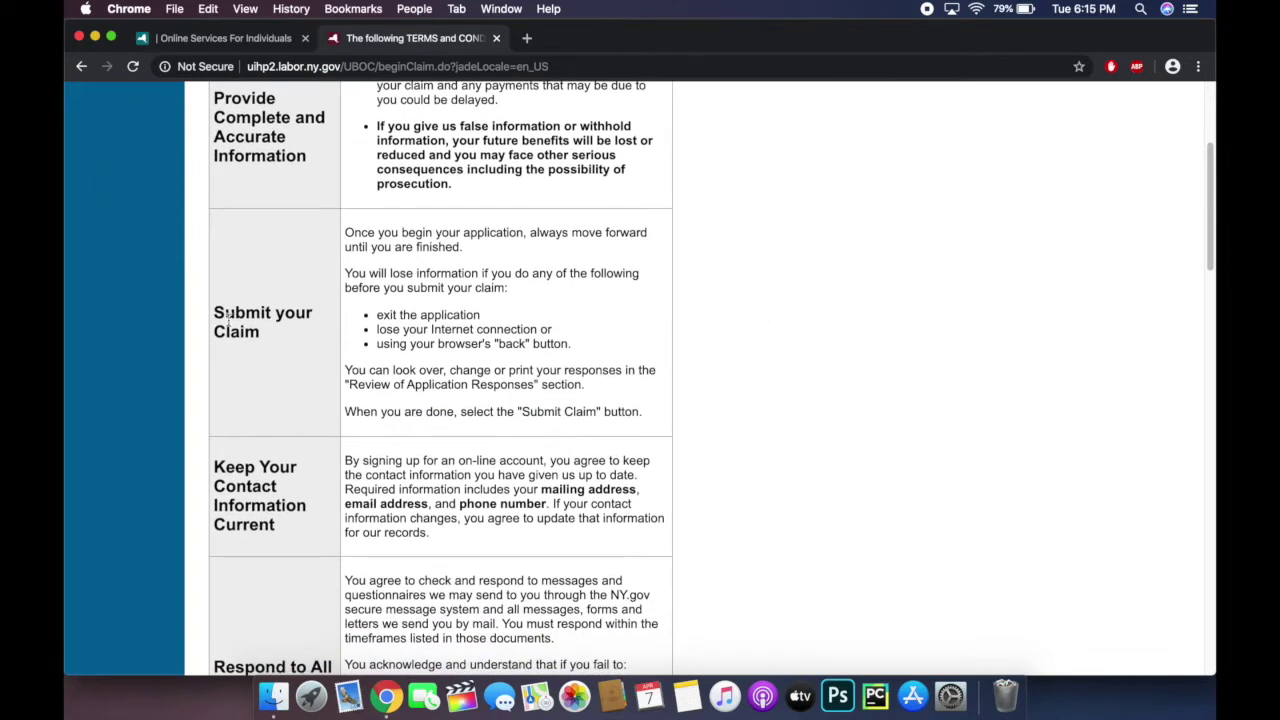
scroll(716, 278, down, 5)
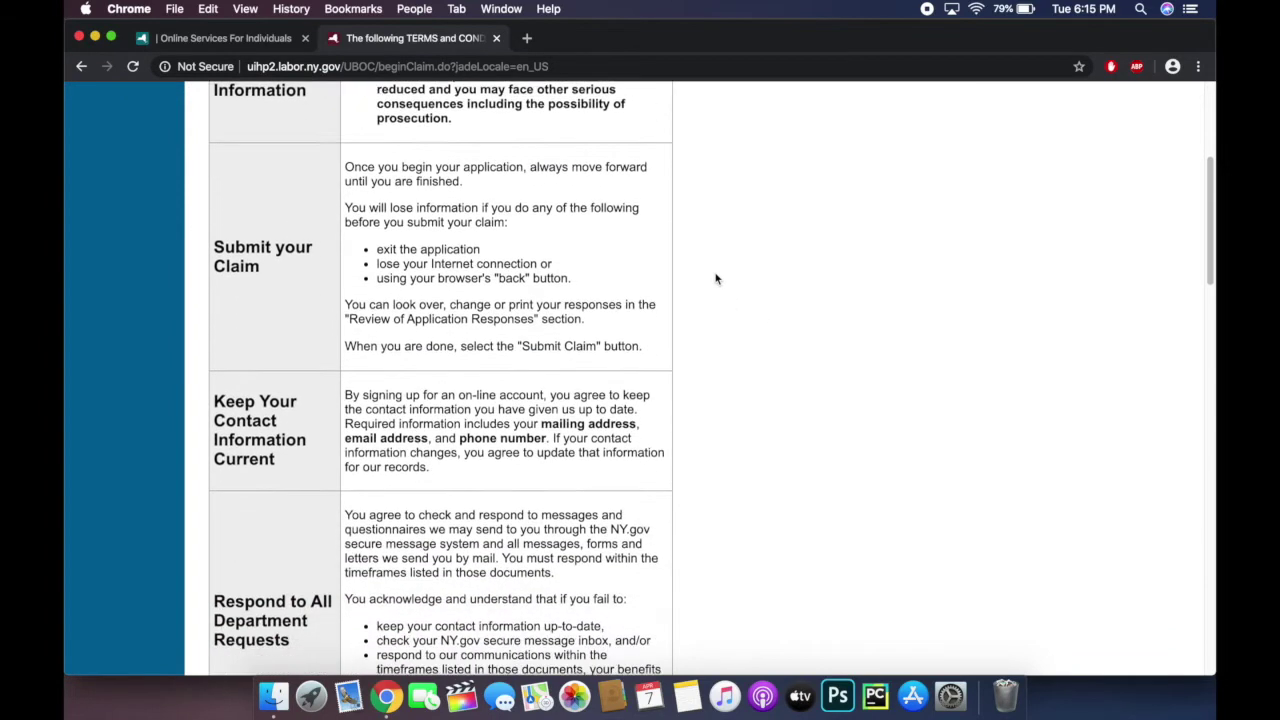
scroll(716, 278, down, 5)
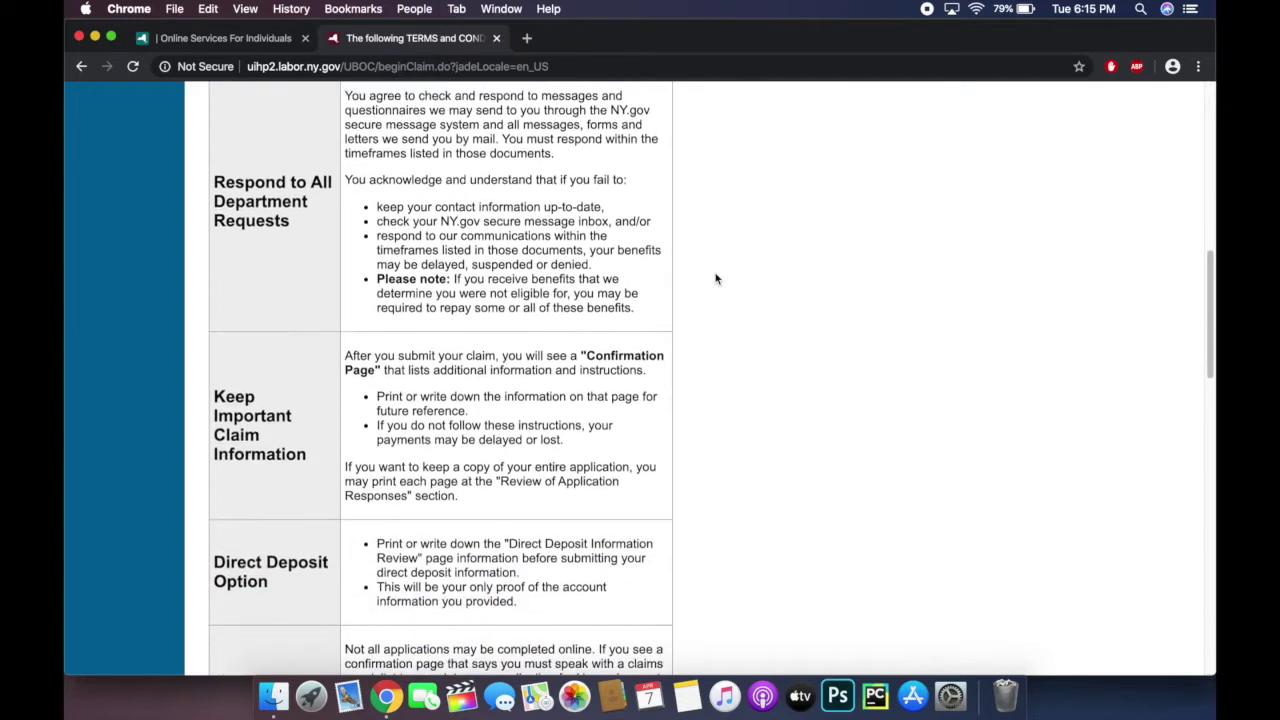
scroll(716, 278, down, 6)
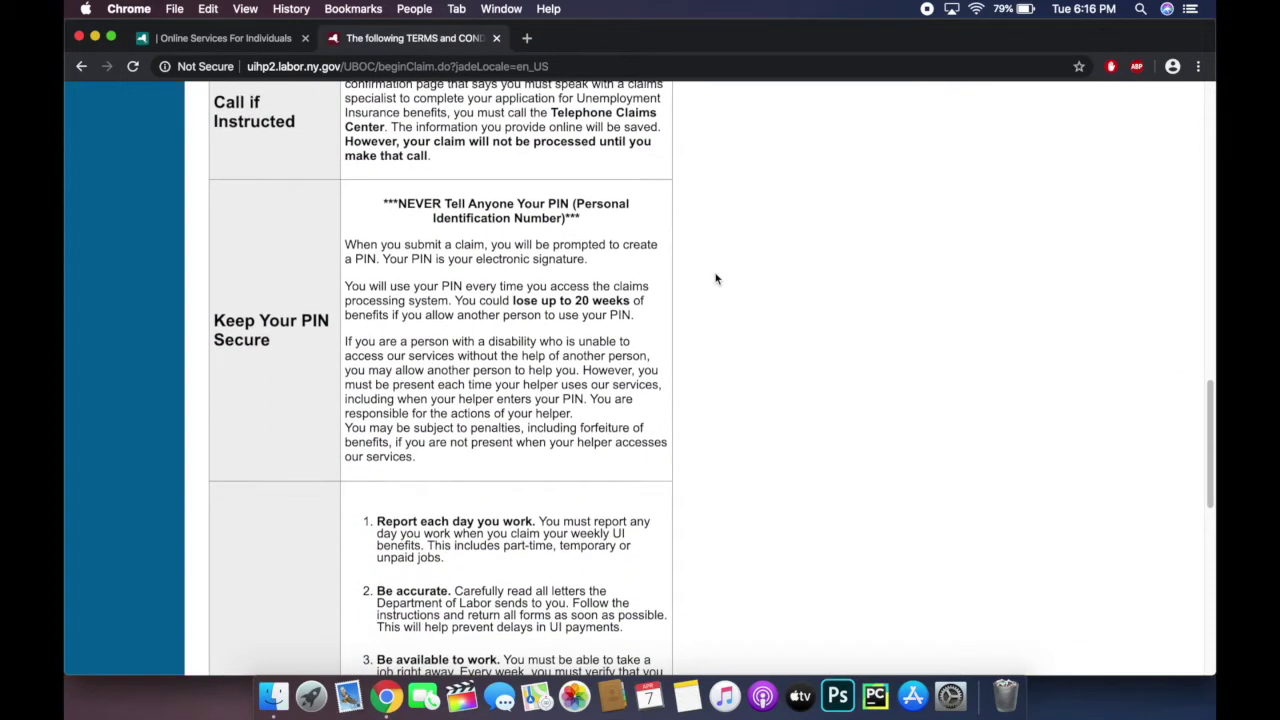
scroll(716, 278, down, 1)
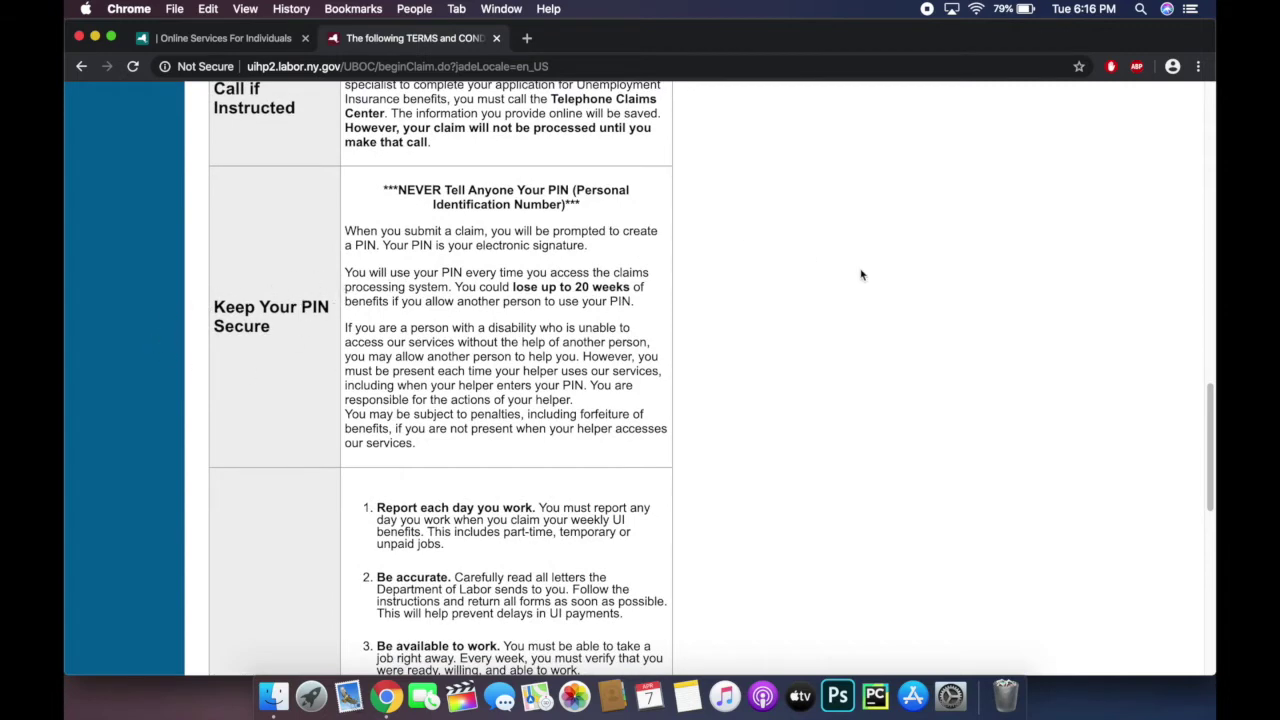
scroll(866, 276, down, 3)
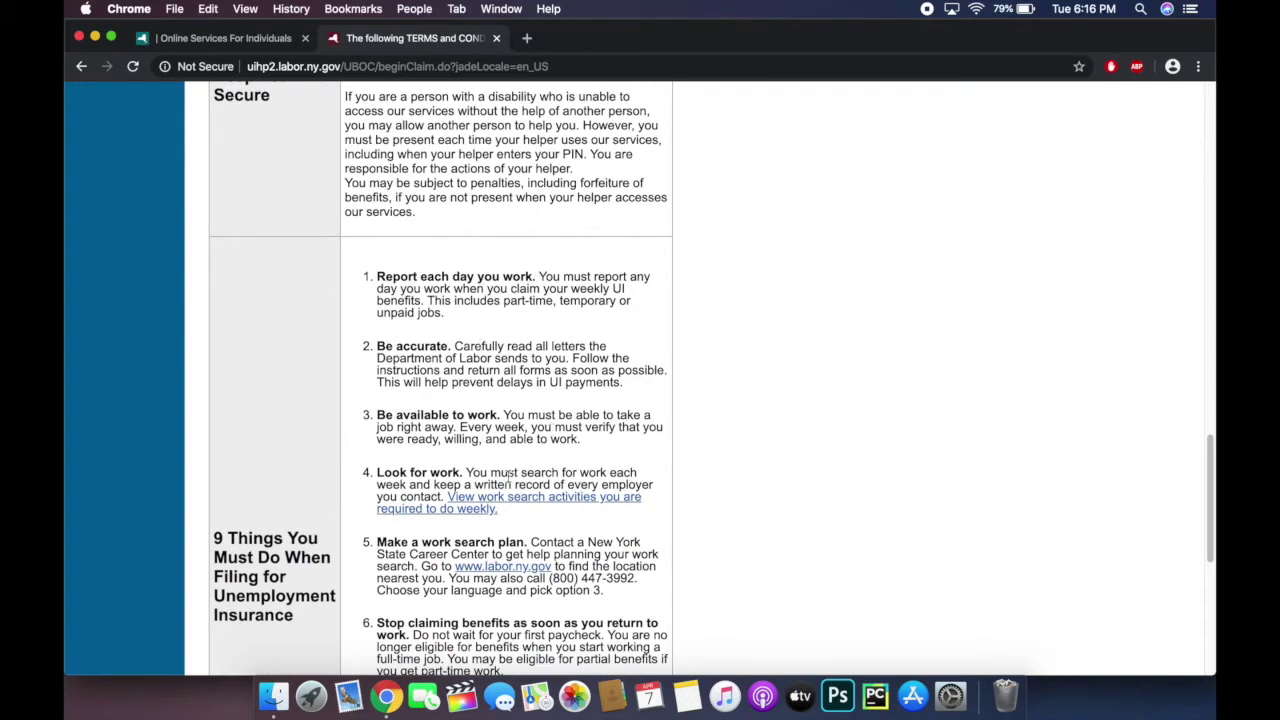
scroll(744, 462, down, 3)
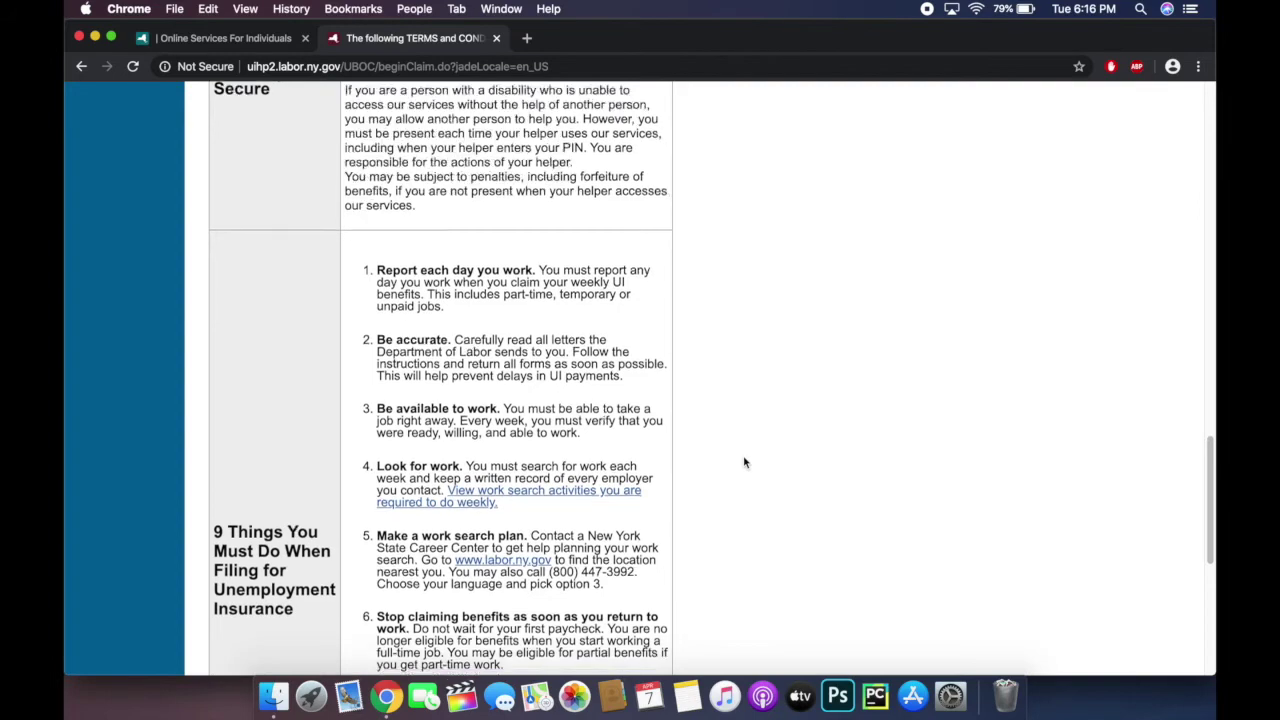
scroll(744, 462, down, 3)
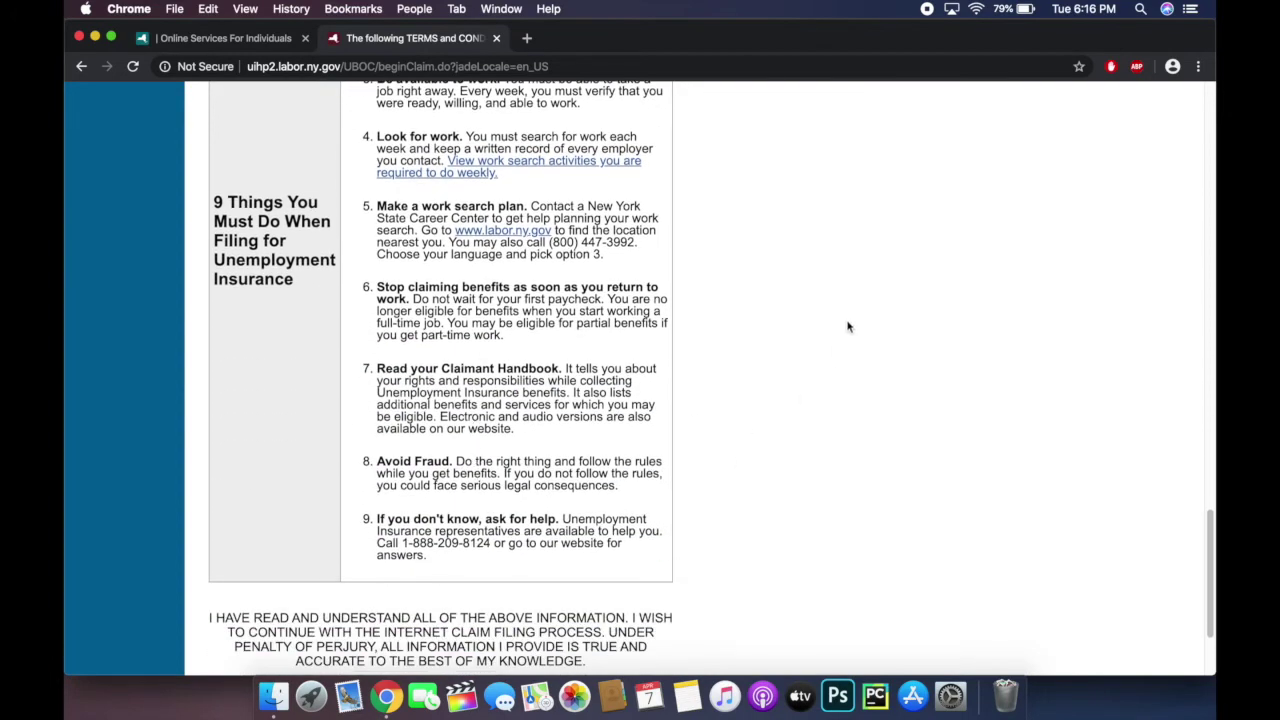
scroll(847, 327, down, 2)
scroll(847, 327, down, 1)
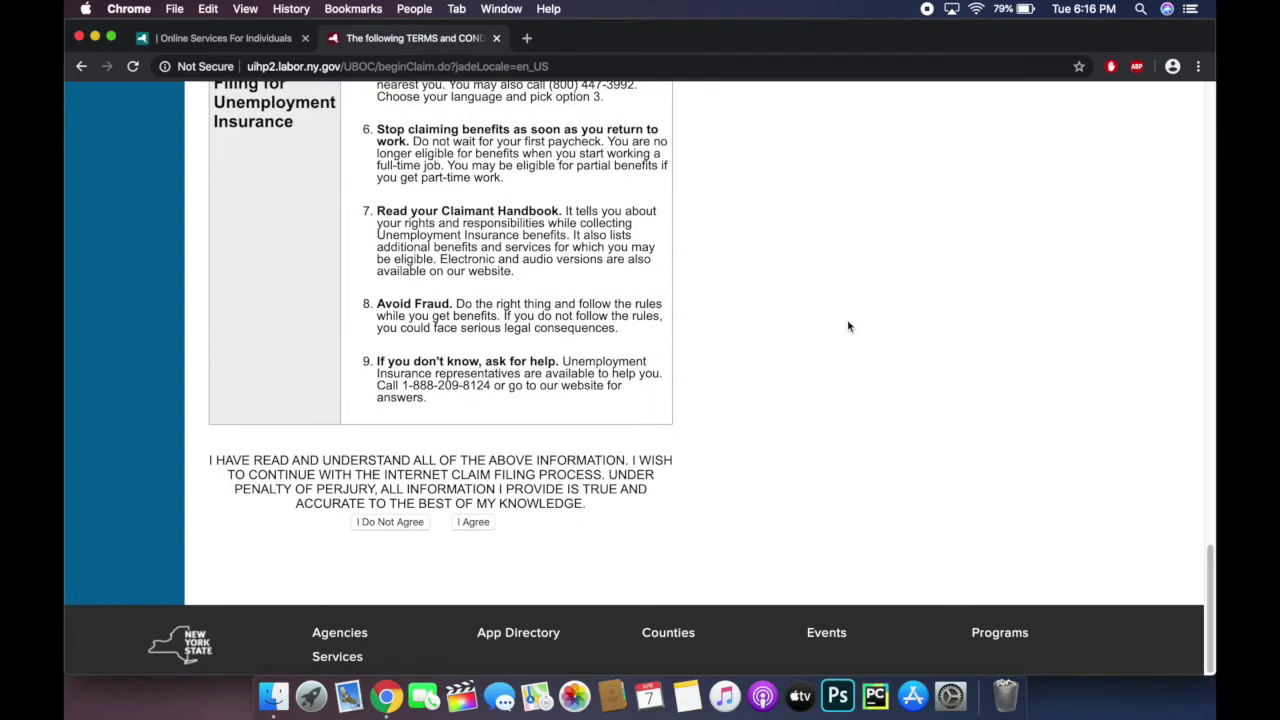
click(484, 524)
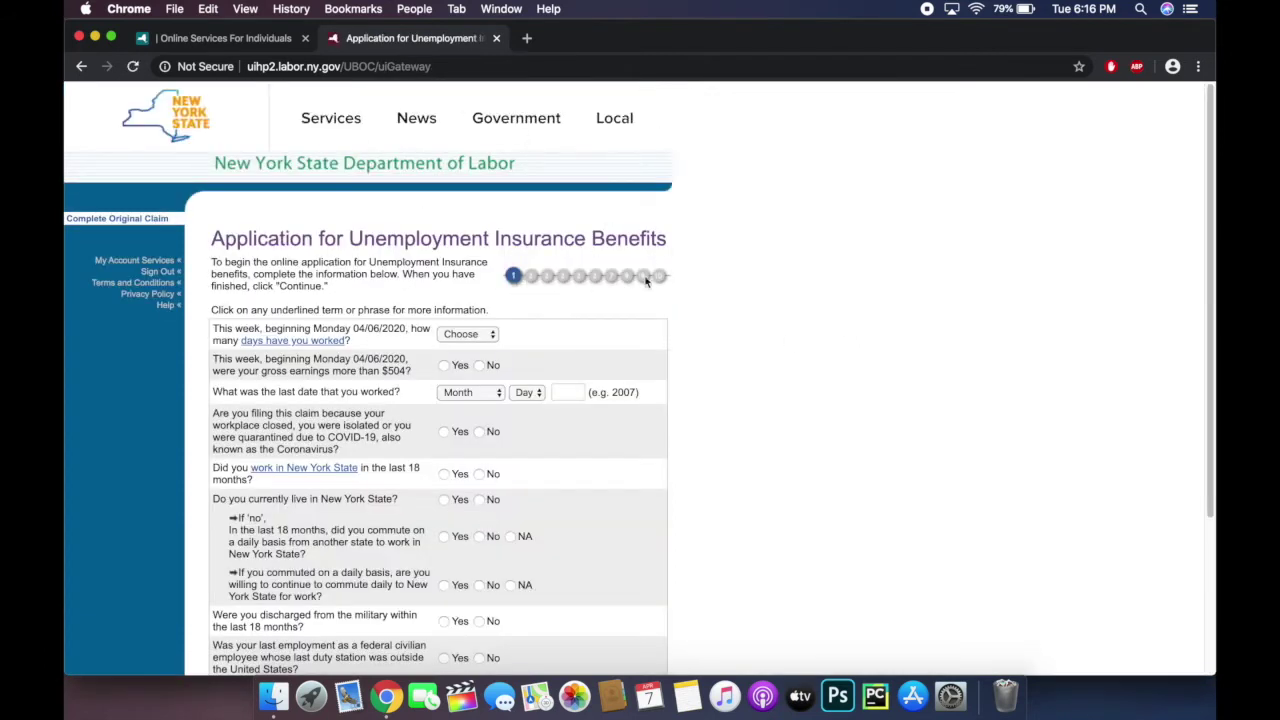
Step: Answer 0 days worked this week and No to earning more than $504
scroll(761, 273, down, 2)
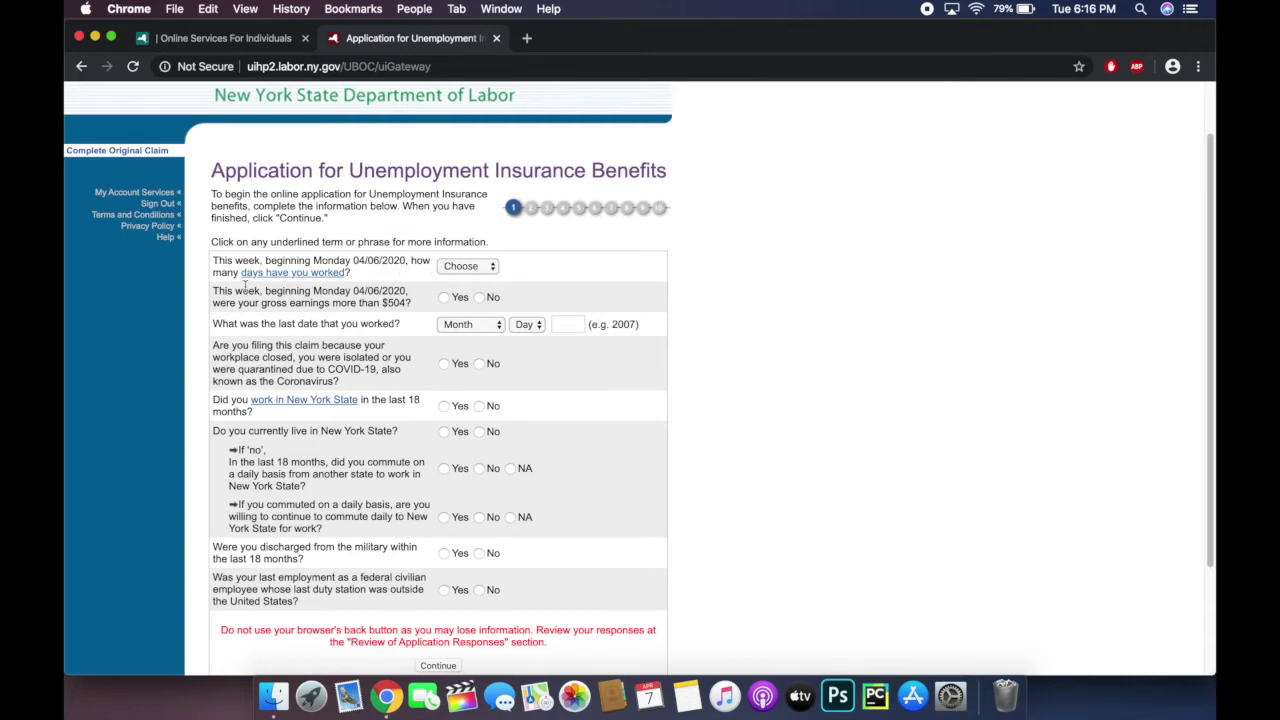
click(493, 266)
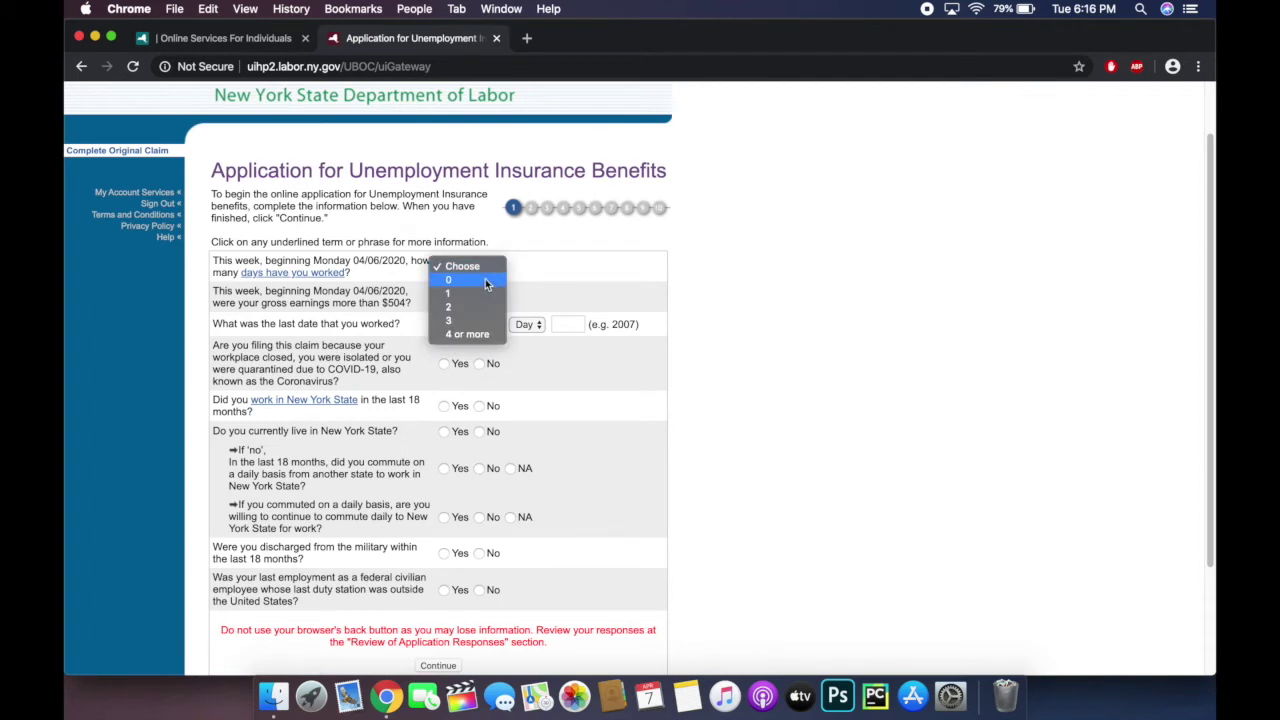
click(486, 283)
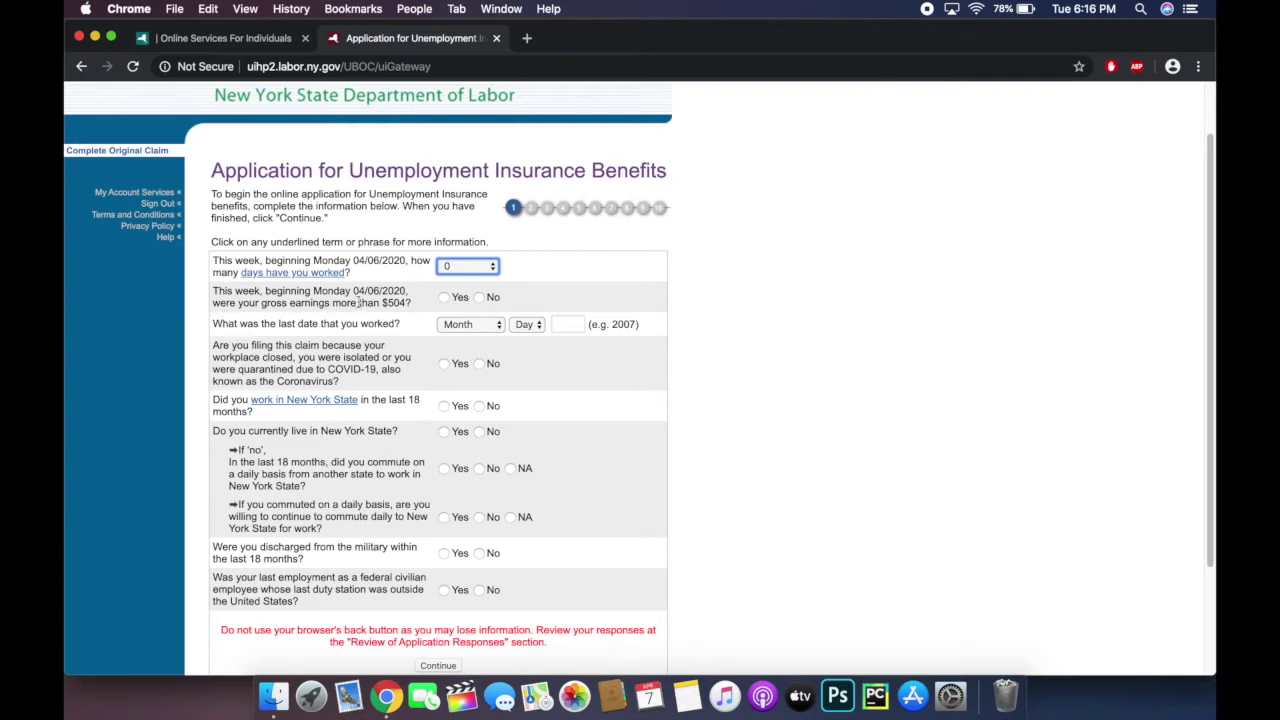
click(480, 298)
Step: Set the last day worked to March 12, 2020
scroll(669, 317, down, 2)
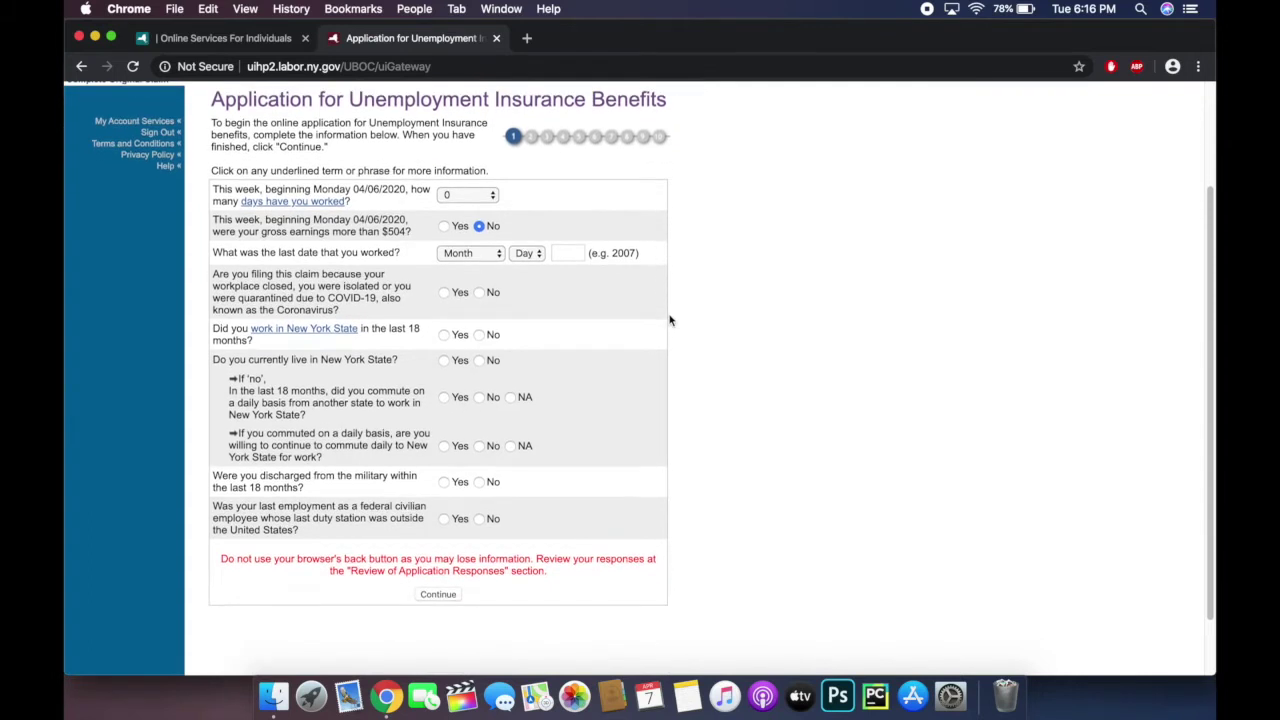
click(496, 257)
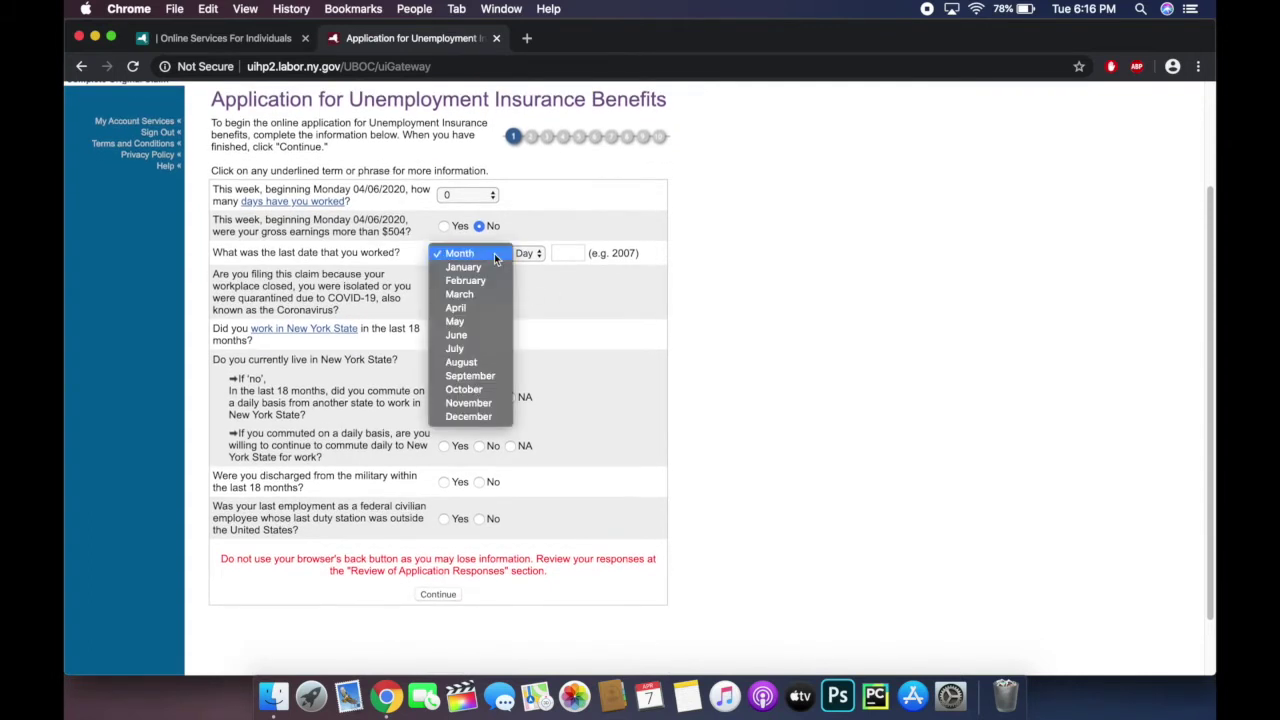
click(496, 257)
click(496, 257)
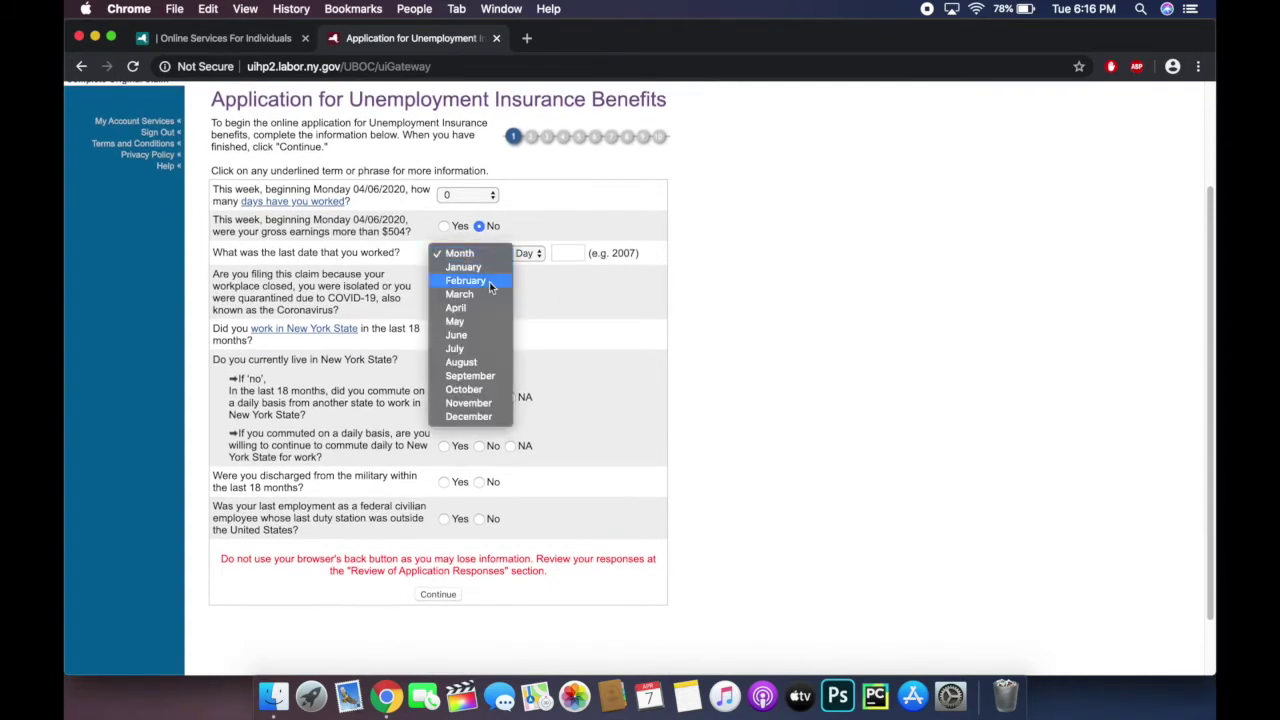
click(487, 294)
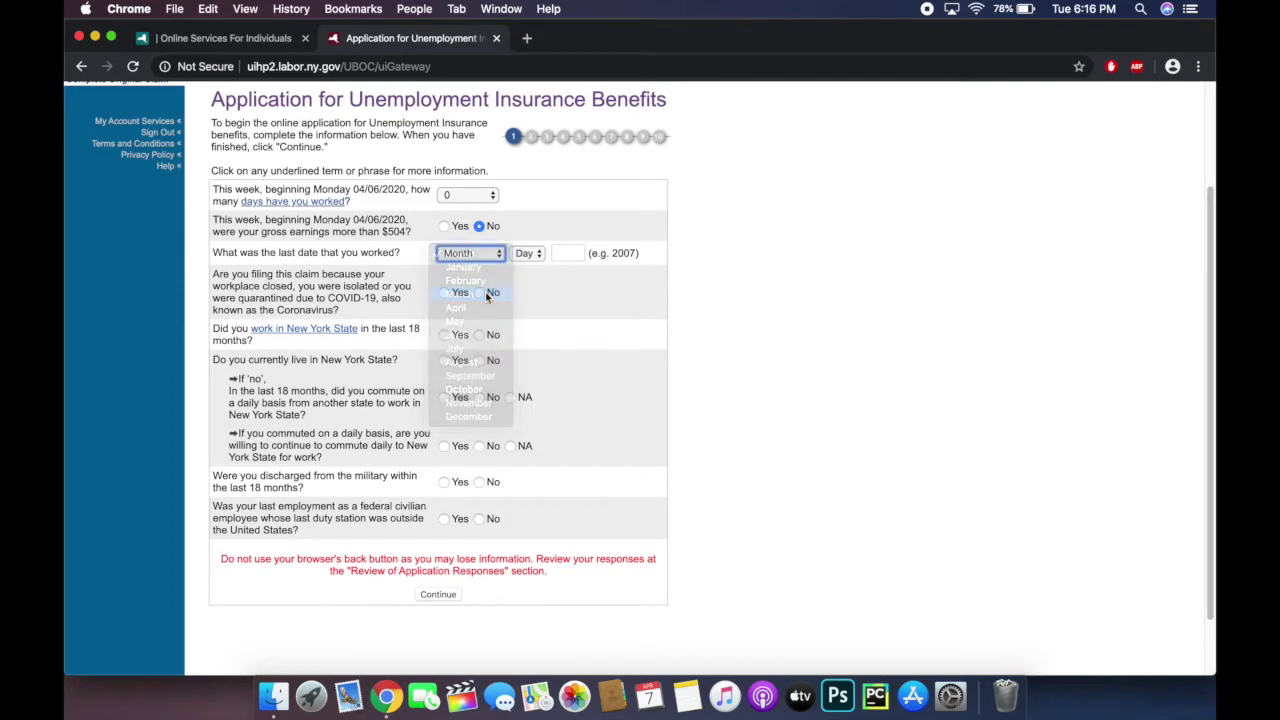
click(533, 254)
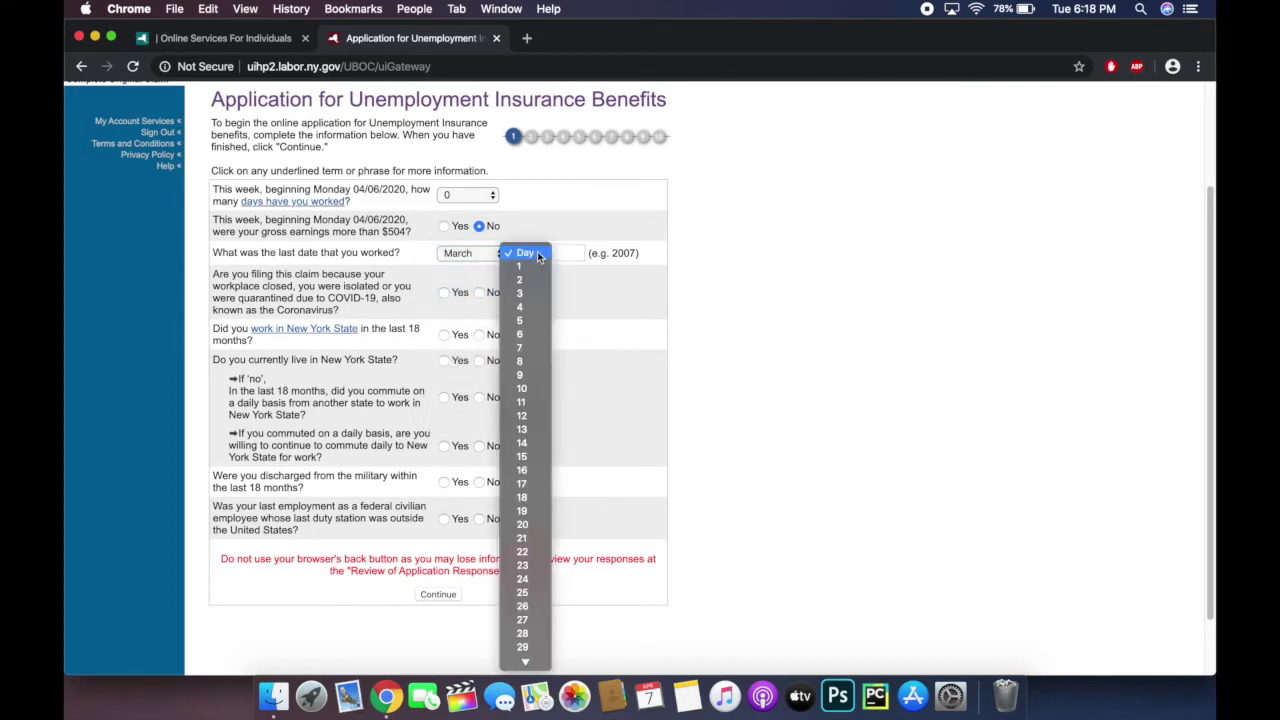
click(537, 416)
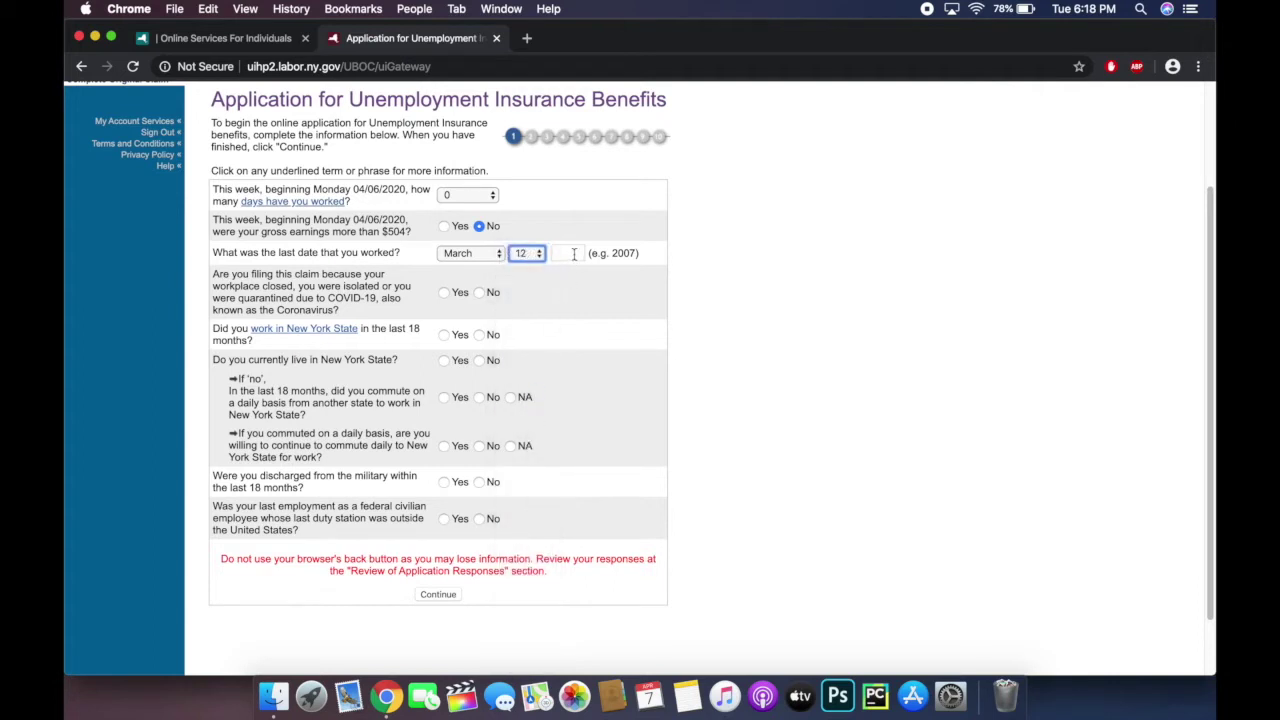
click(574, 253)
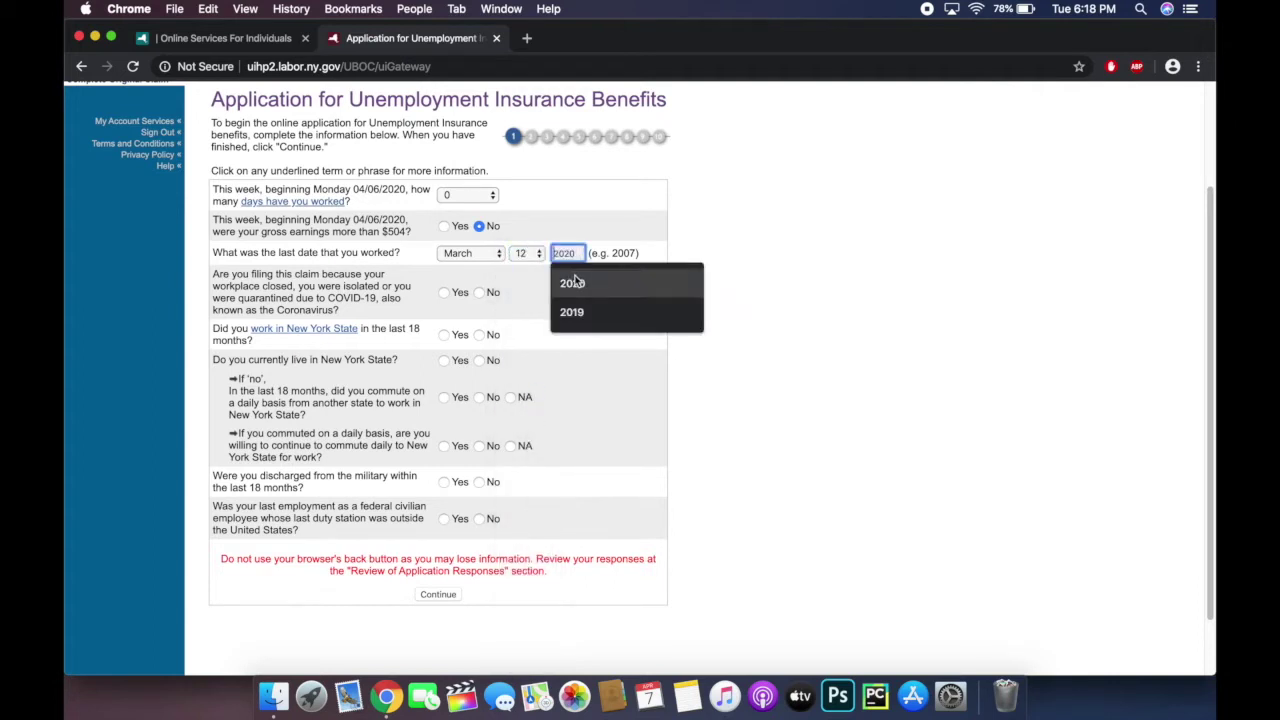
click(572, 283)
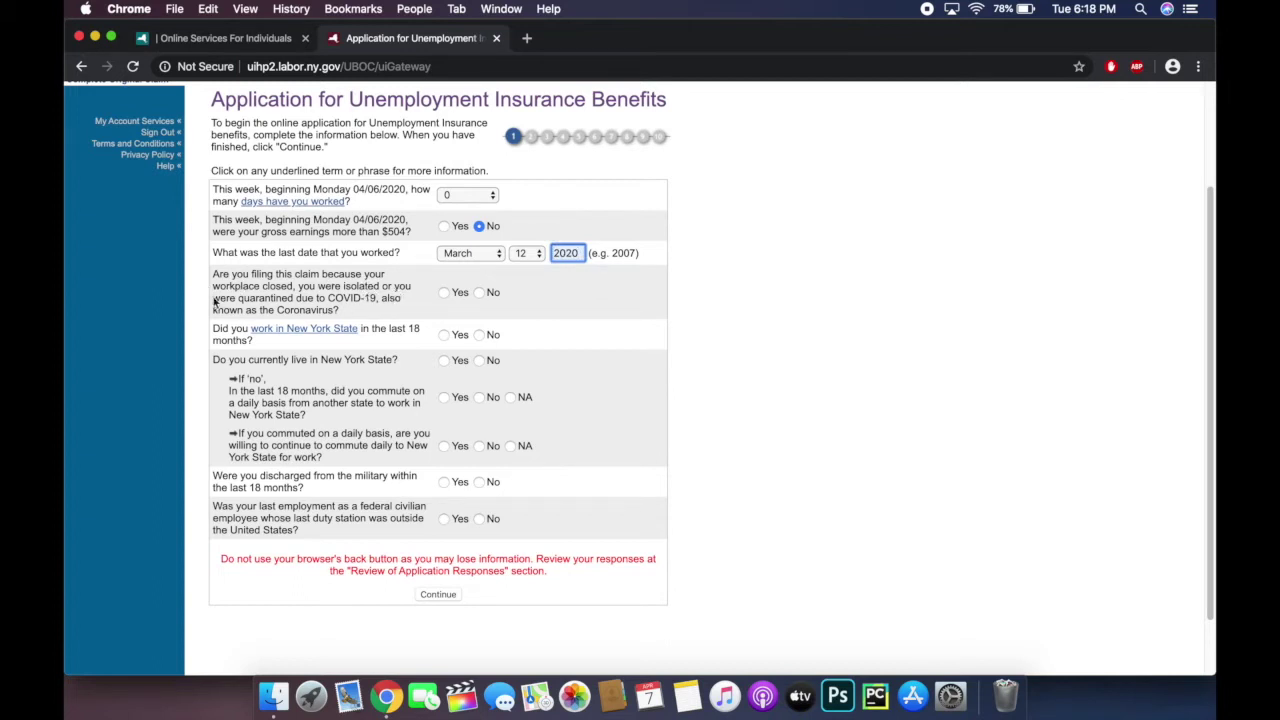
Step: Answer Yes to COVID-19, working and living in New York, No to military and federal abroad
click(449, 298)
scroll(700, 316, down, 2)
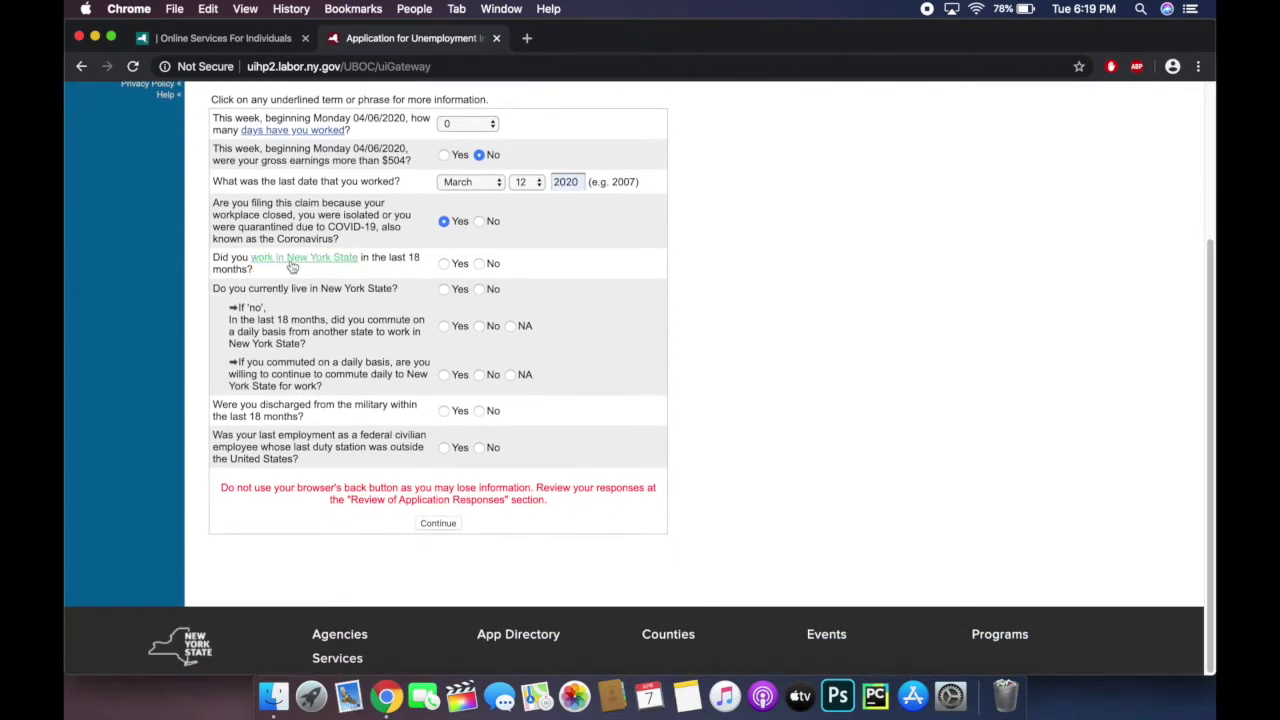
click(445, 264)
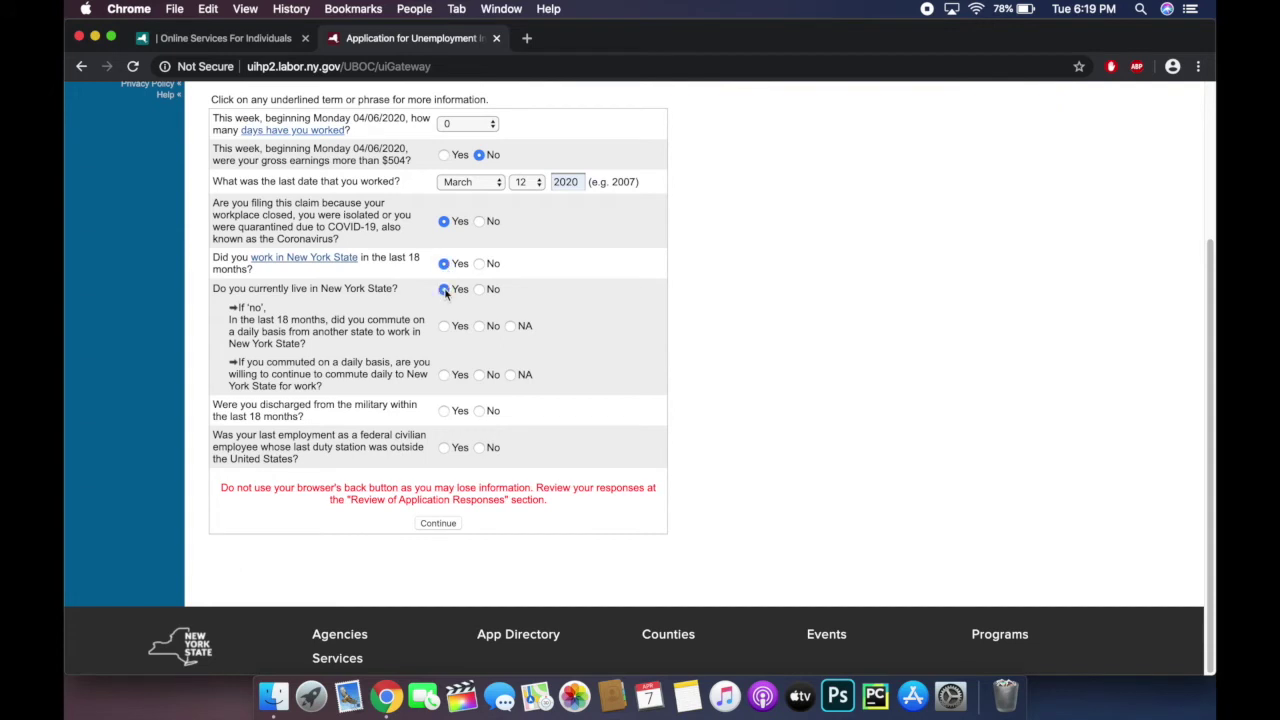
click(445, 290)
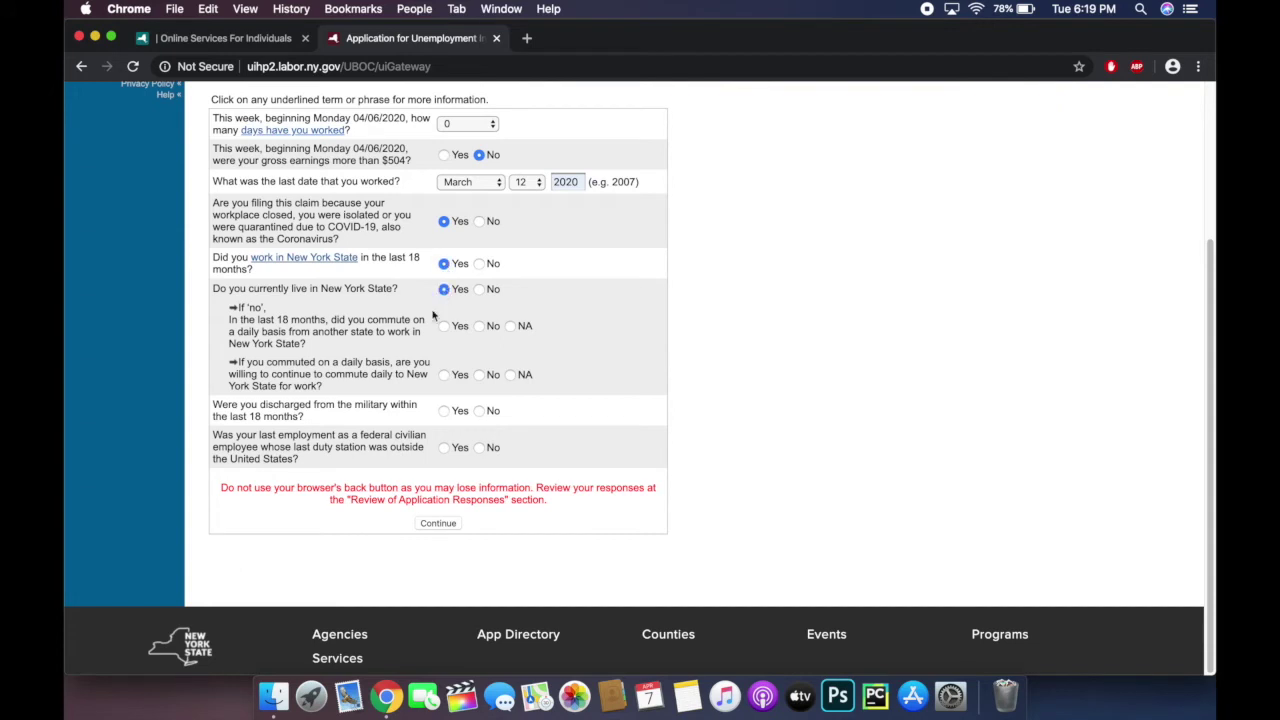
click(480, 412)
click(481, 449)
Step: Submit the eligibility answers and paste the driver's license number on Personal Information
click(438, 524)
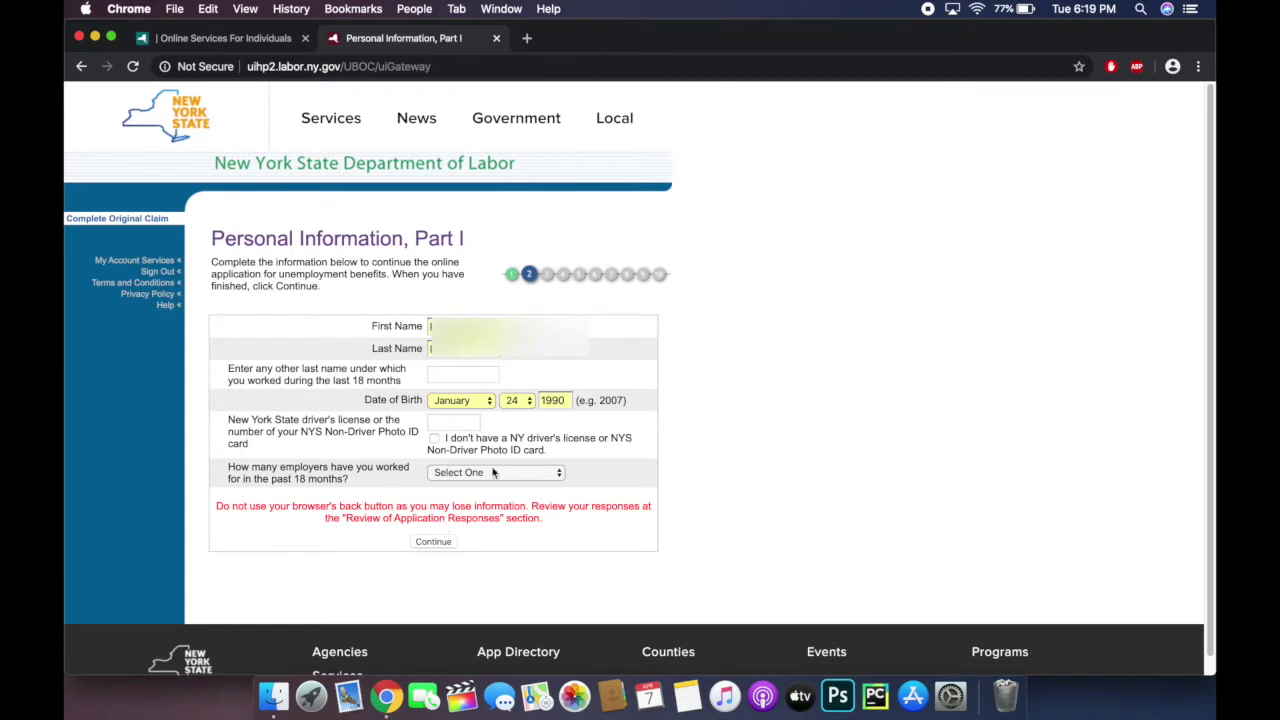
scroll(500, 454, down, 1)
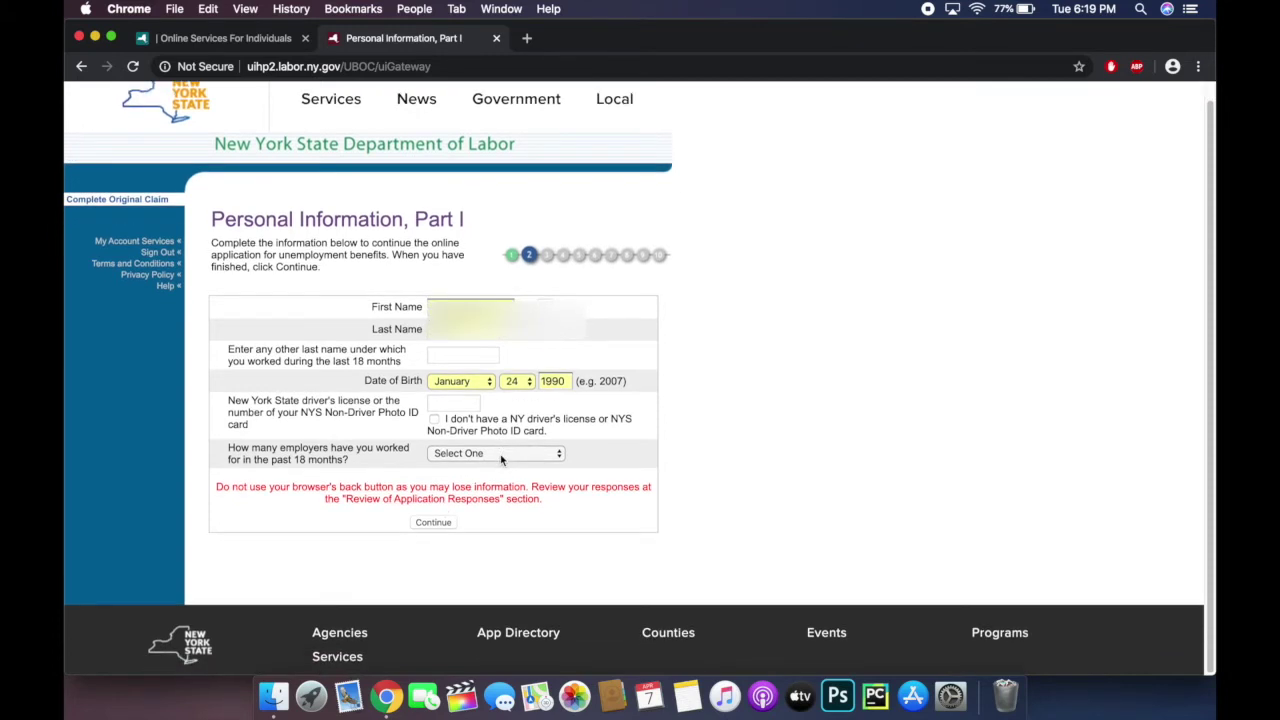
click(450, 402)
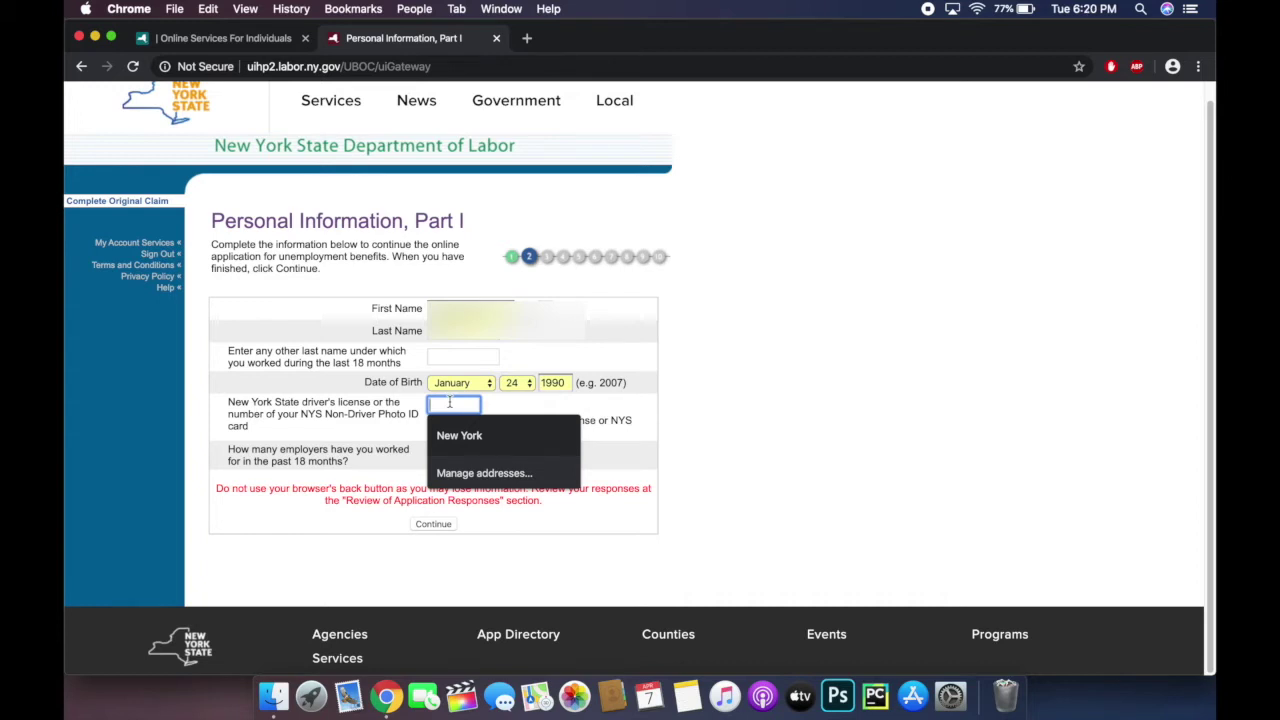
key(super+v)
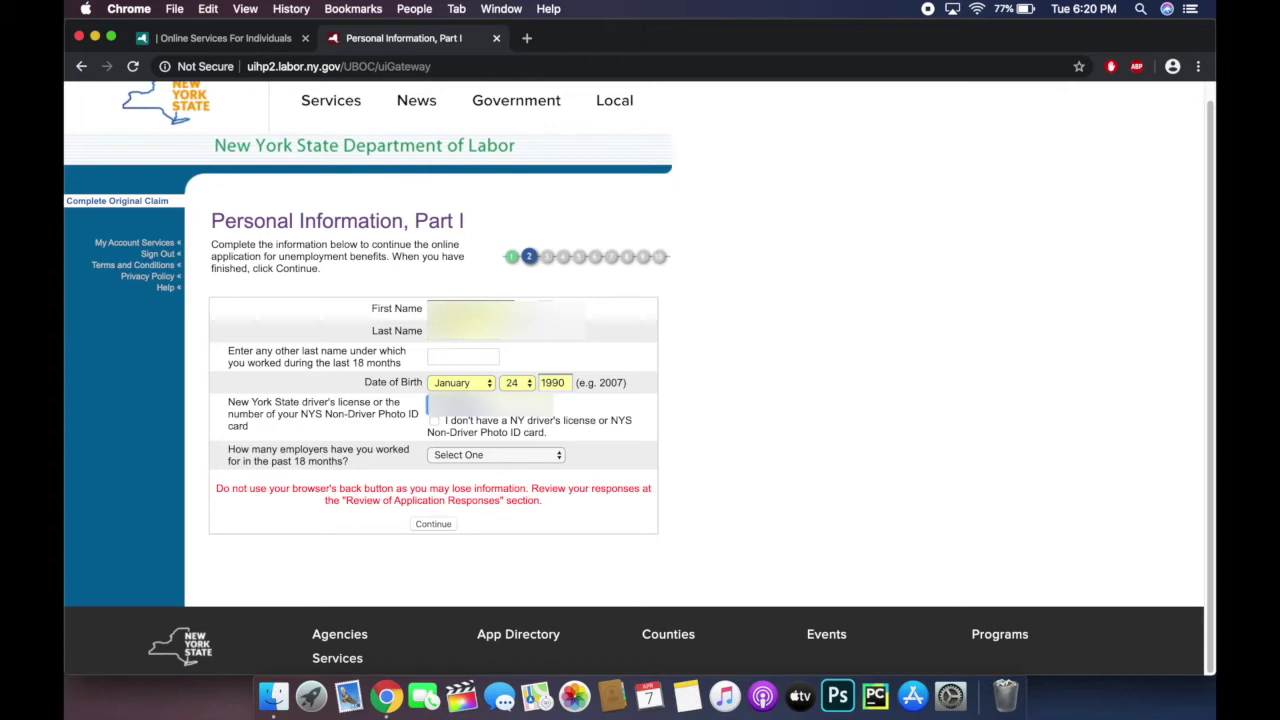
Step: Report One employer for the past 18 months and submit the personal information page
click(450, 456)
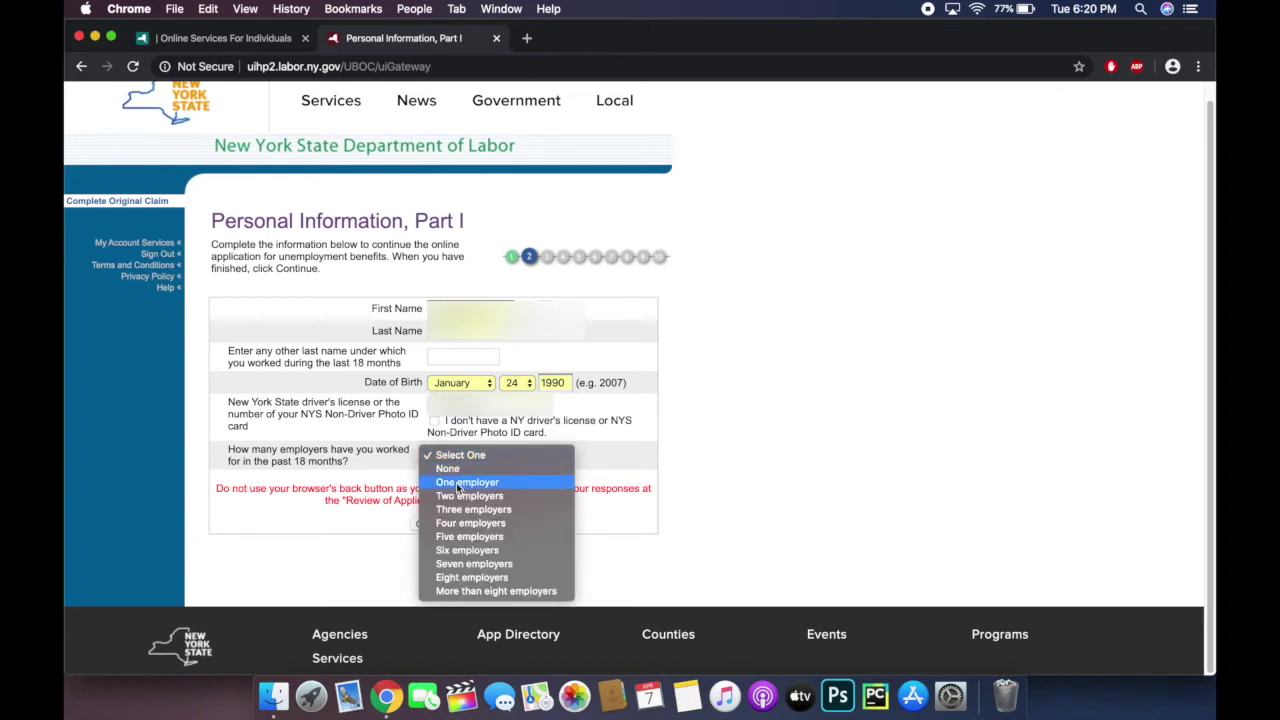
click(458, 483)
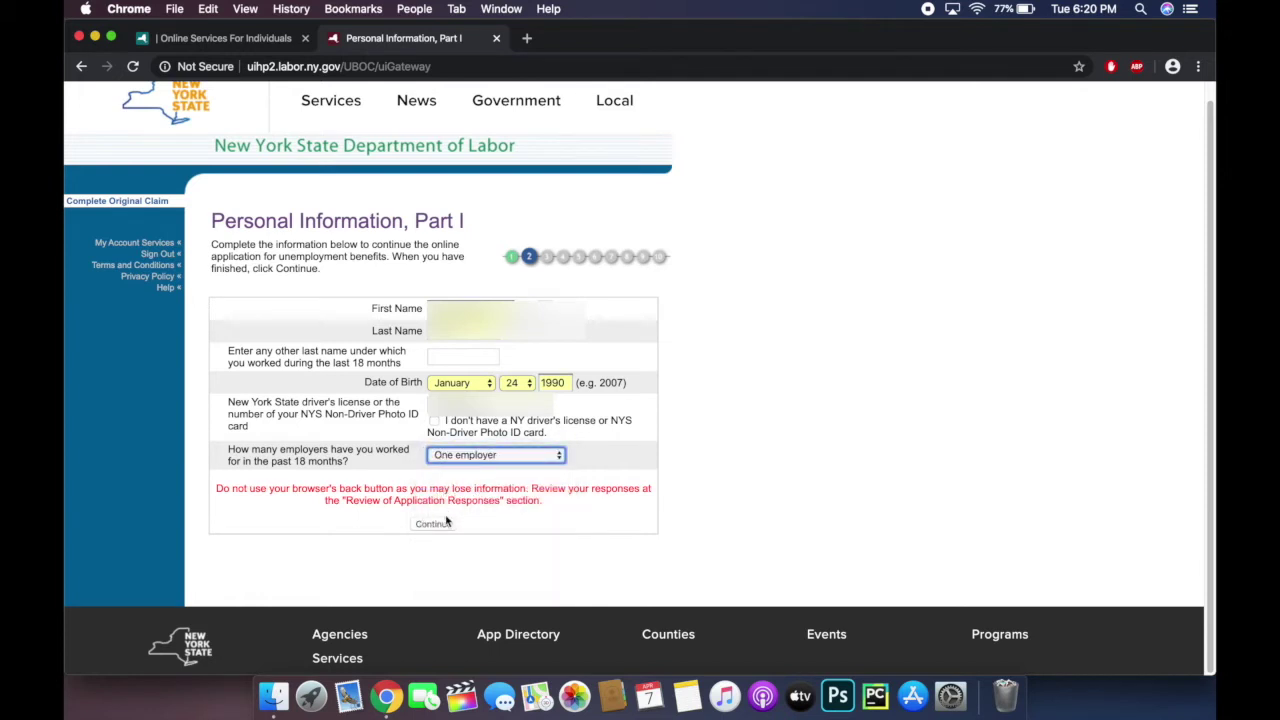
click(490, 461)
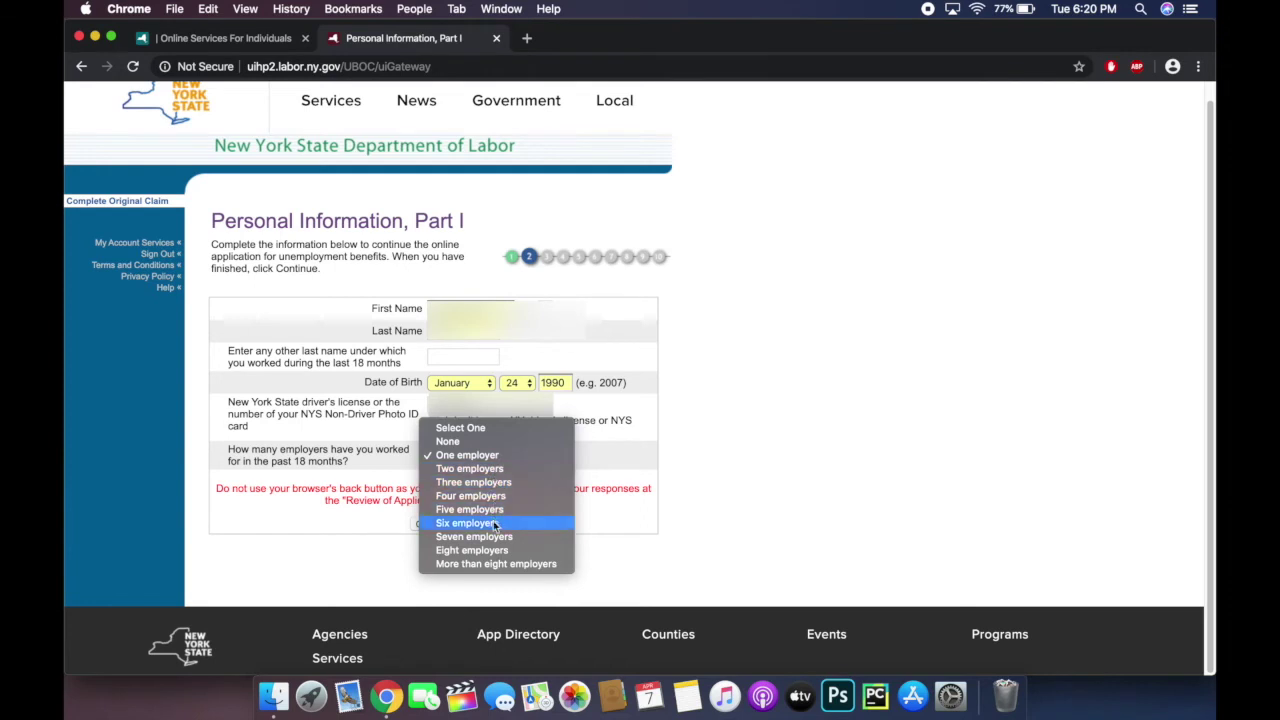
click(493, 457)
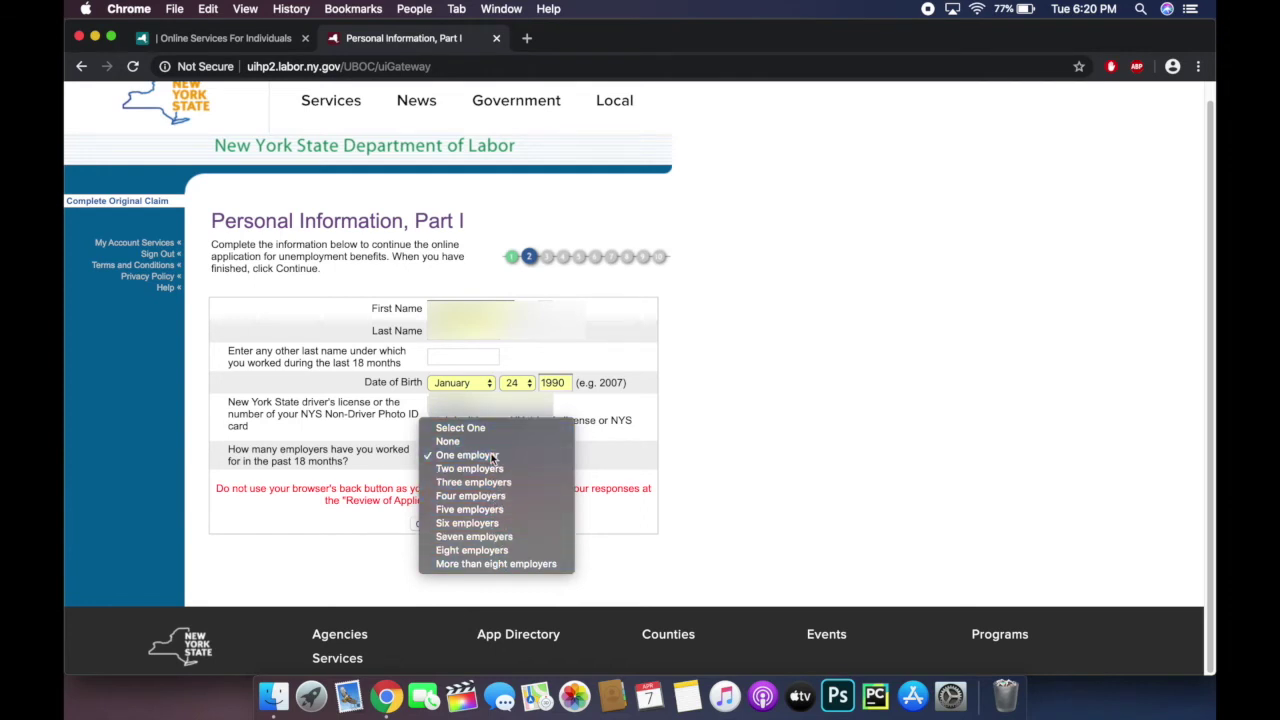
click(436, 526)
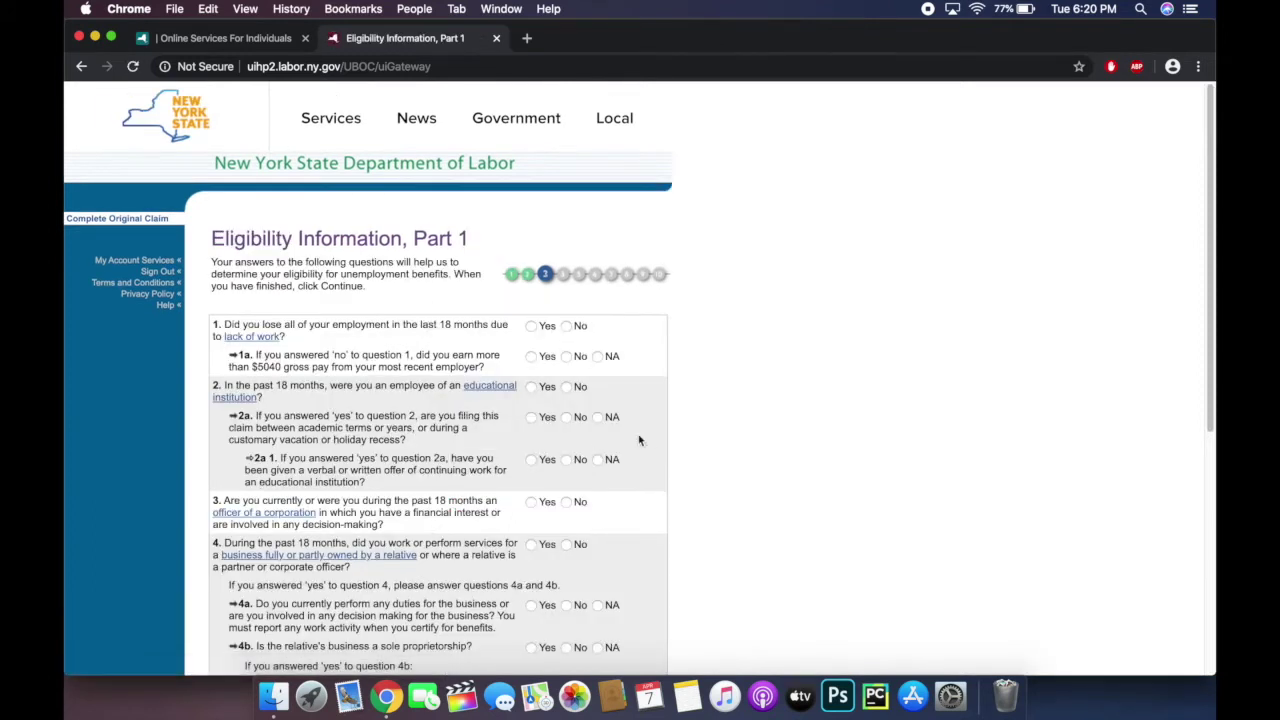
Step: Answer Yes to question 1 on lack of work, No through question 6, and continue
scroll(787, 392, down, 1)
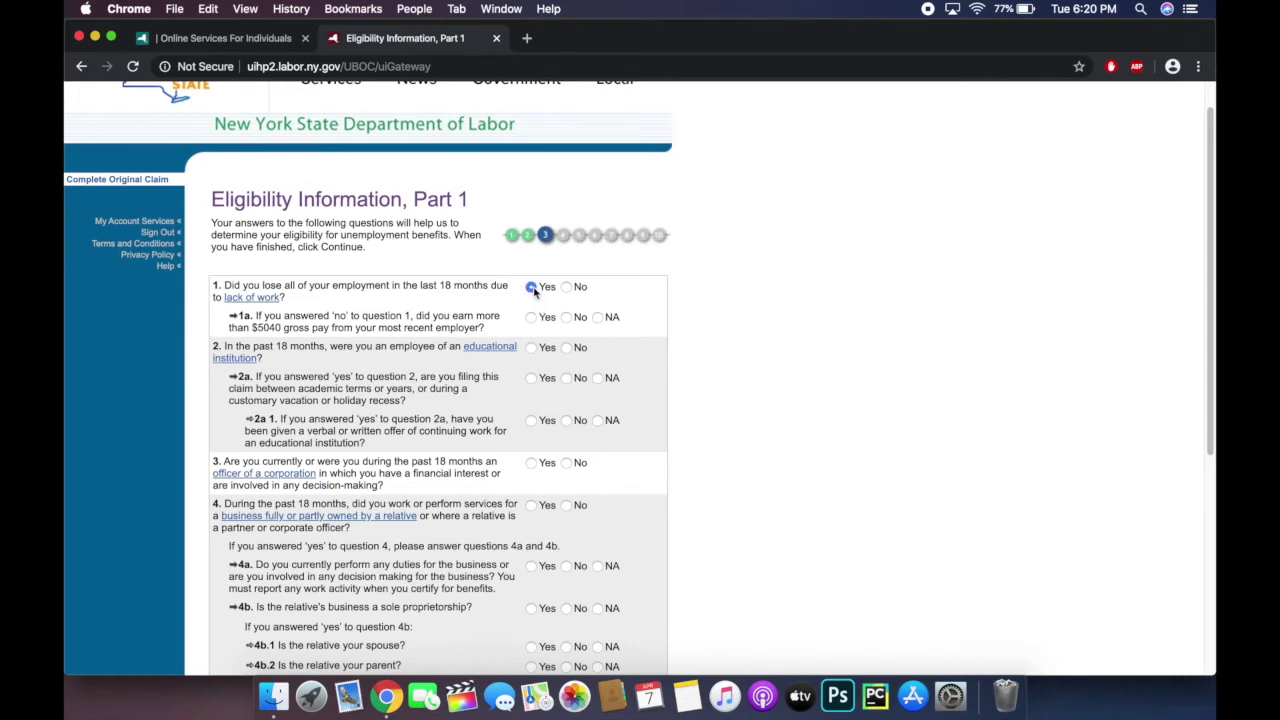
click(532, 287)
scroll(697, 333, down, 2)
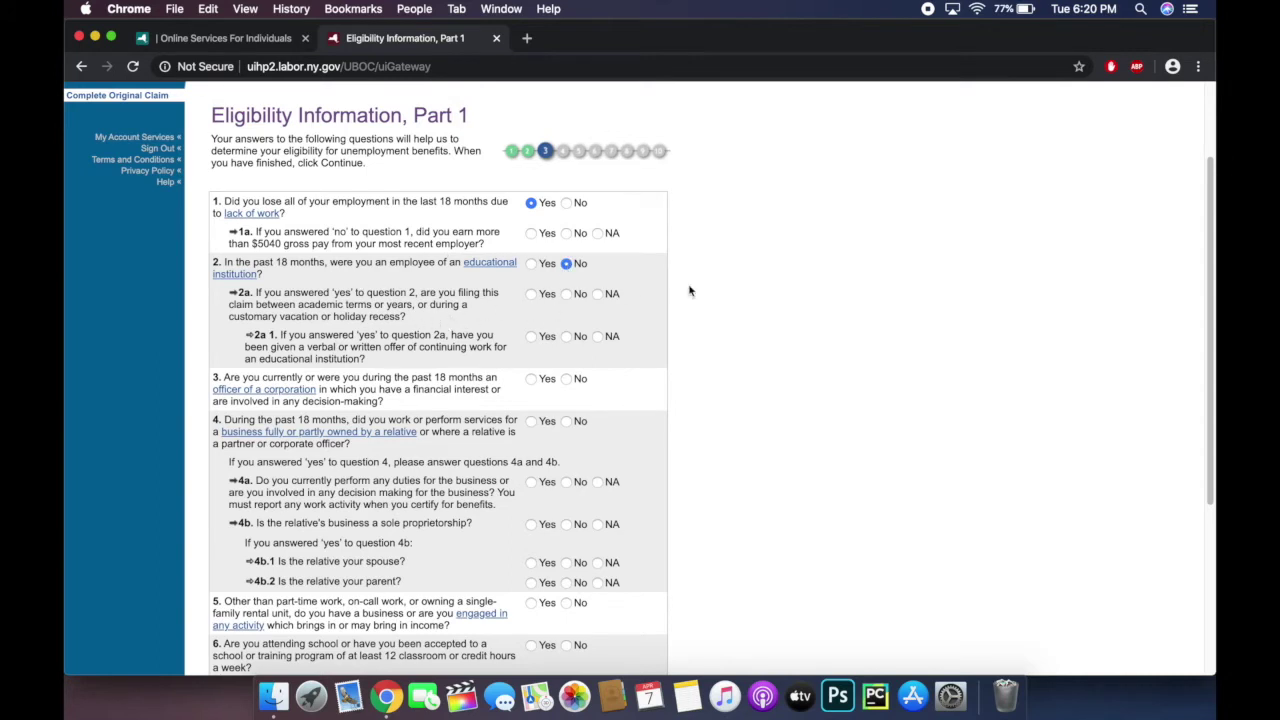
scroll(689, 289, down, 1)
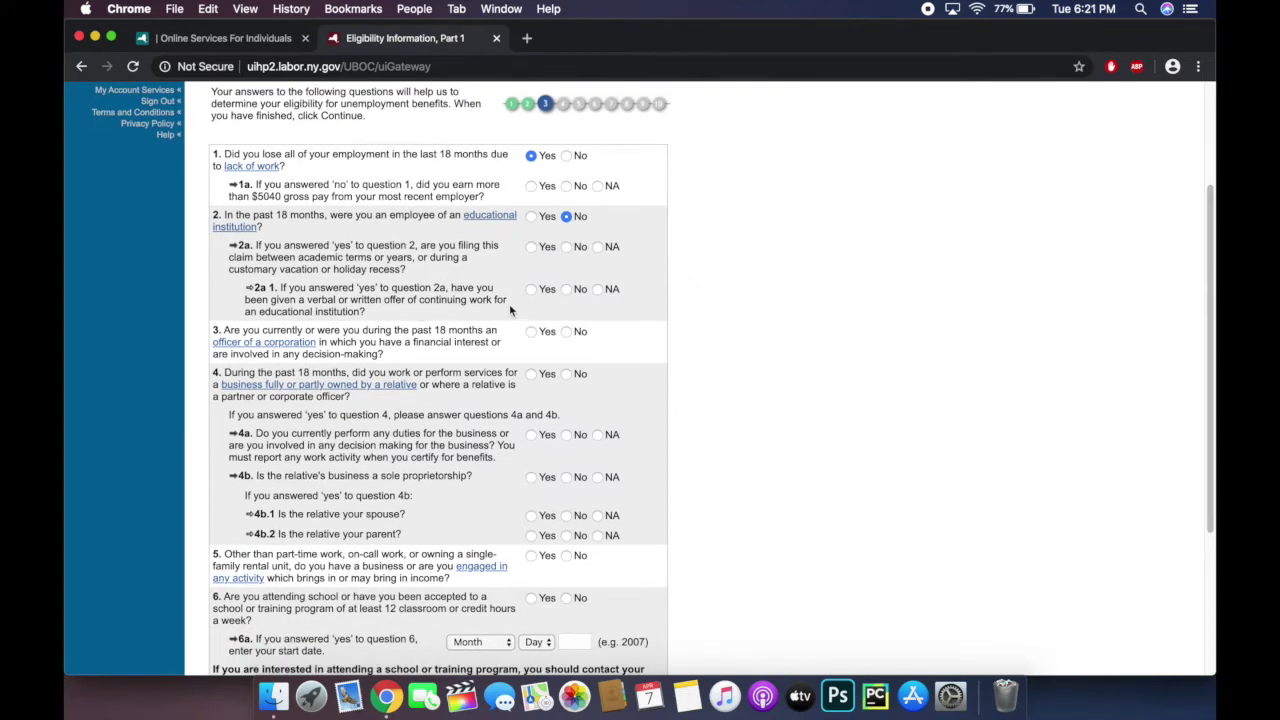
scroll(596, 305, down, 2)
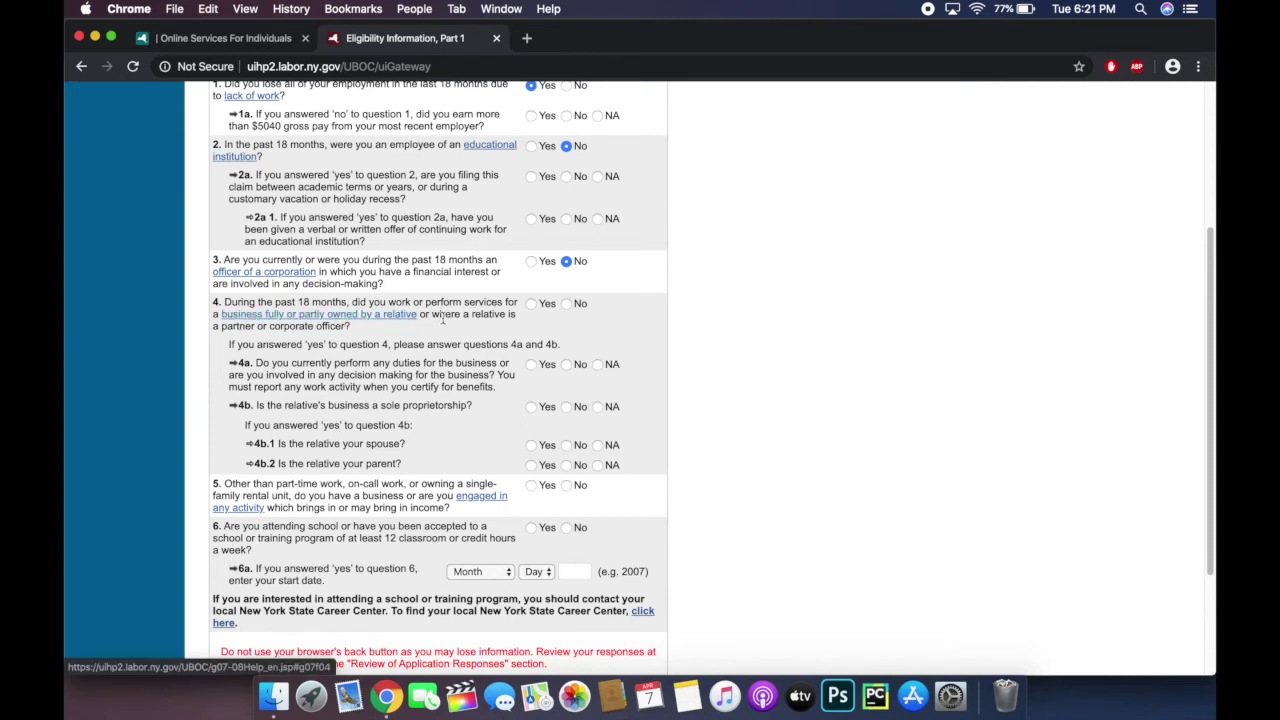
click(567, 305)
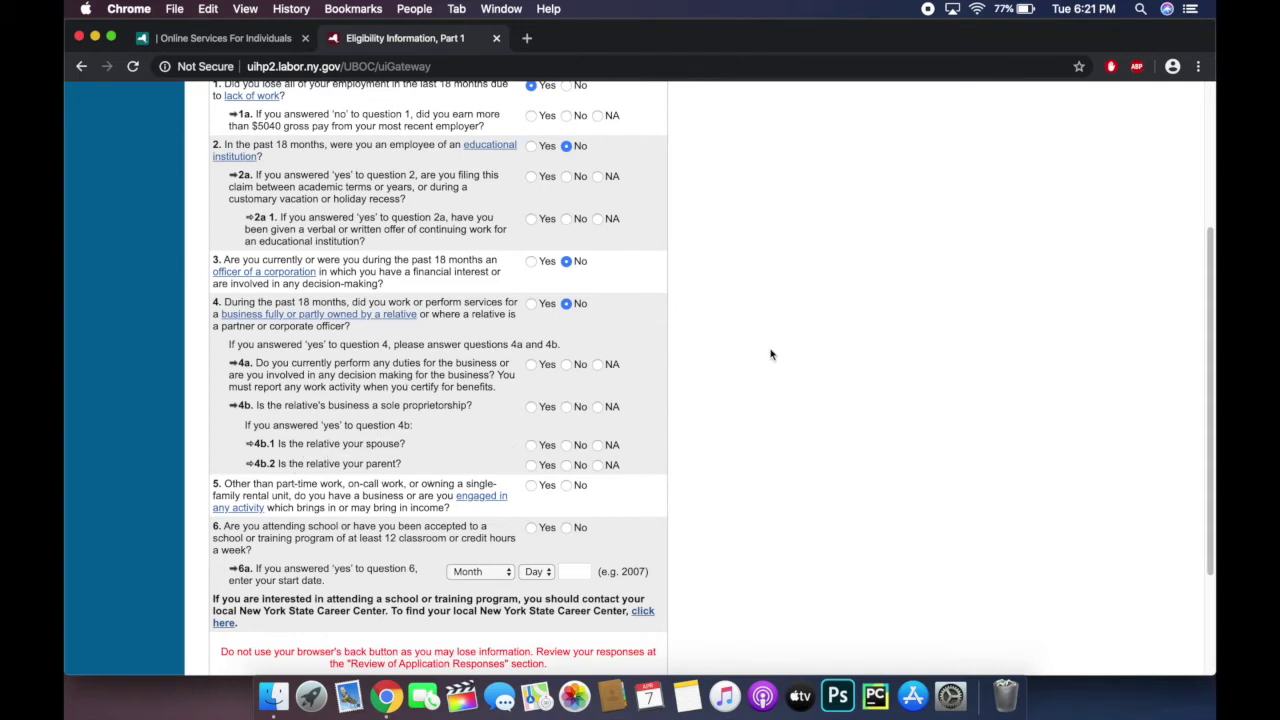
scroll(770, 353, down, 3)
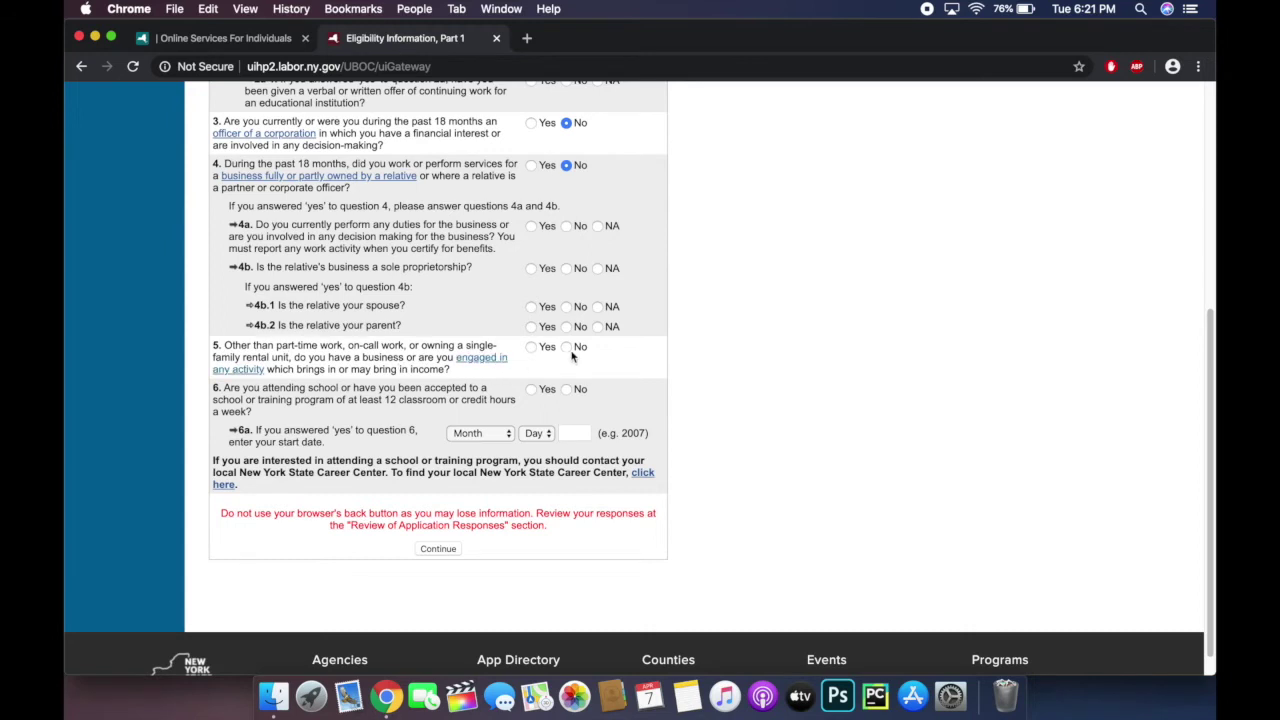
click(567, 348)
click(567, 390)
click(438, 551)
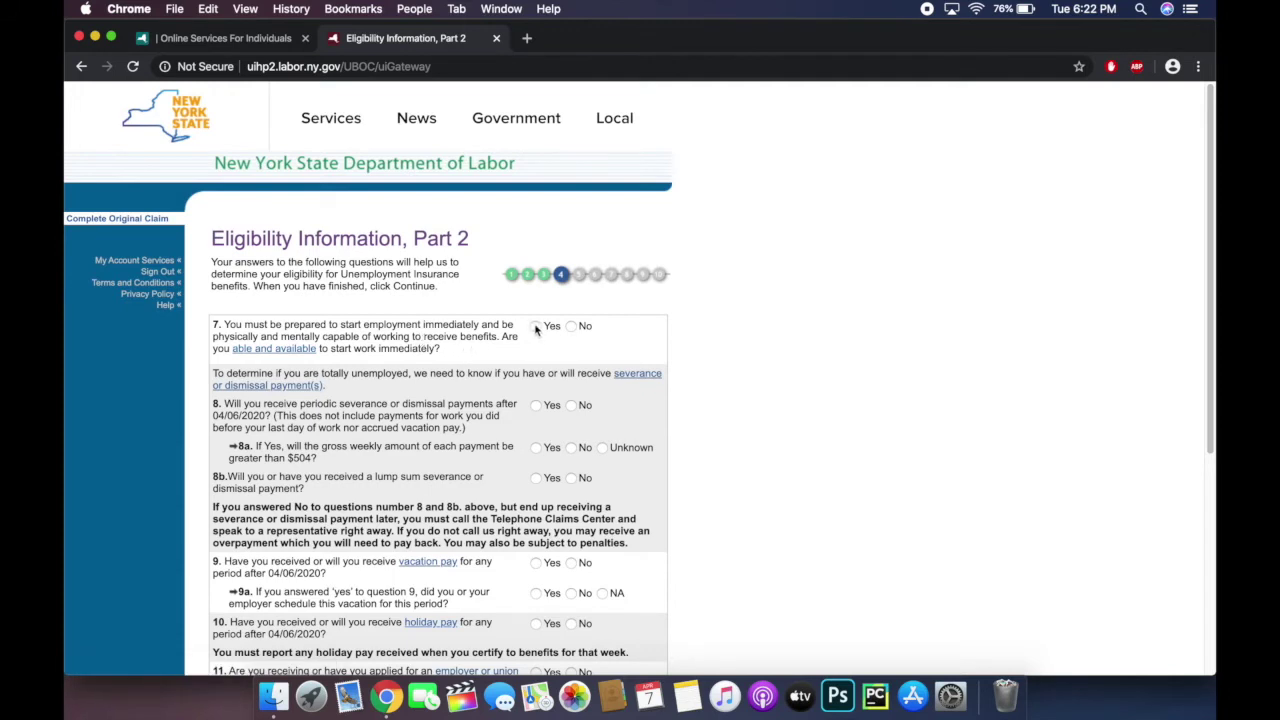
Step: Answer Yes to question 7 on availability and No to 8b severance and 9 vacation pay
click(536, 327)
scroll(853, 357, down, 2)
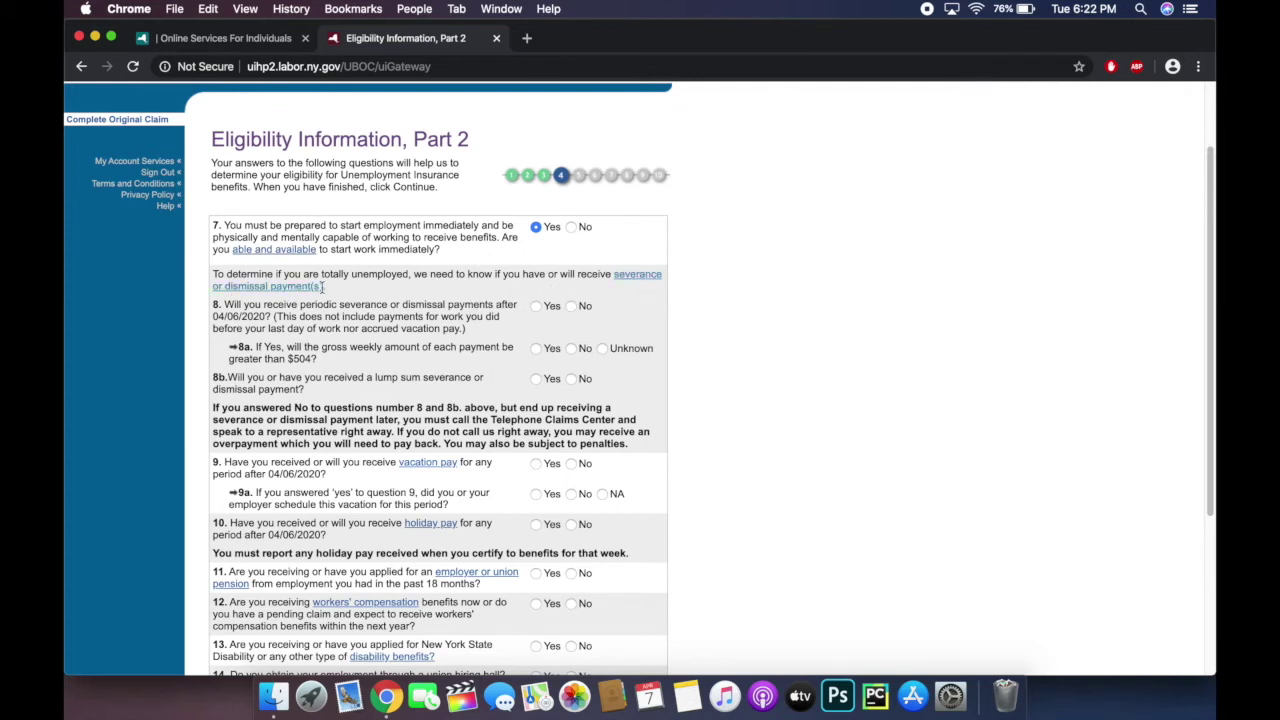
scroll(278, 290, down, 2)
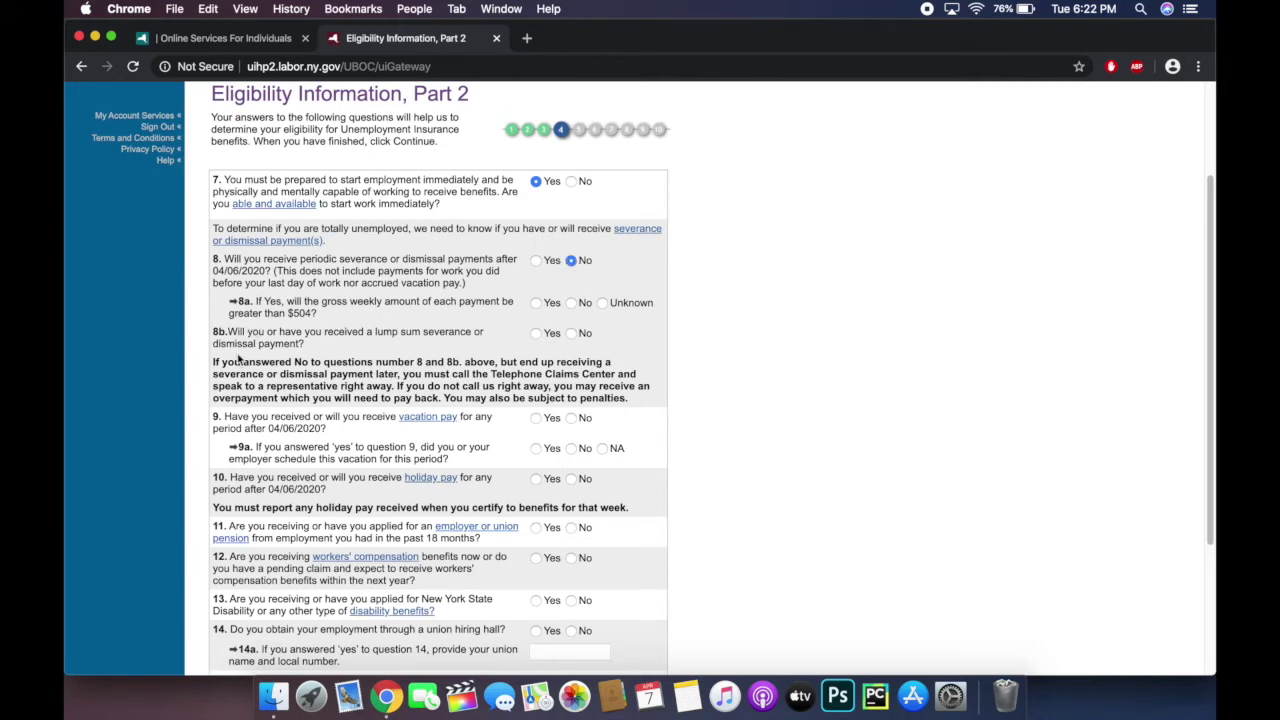
scroll(238, 357, down, 3)
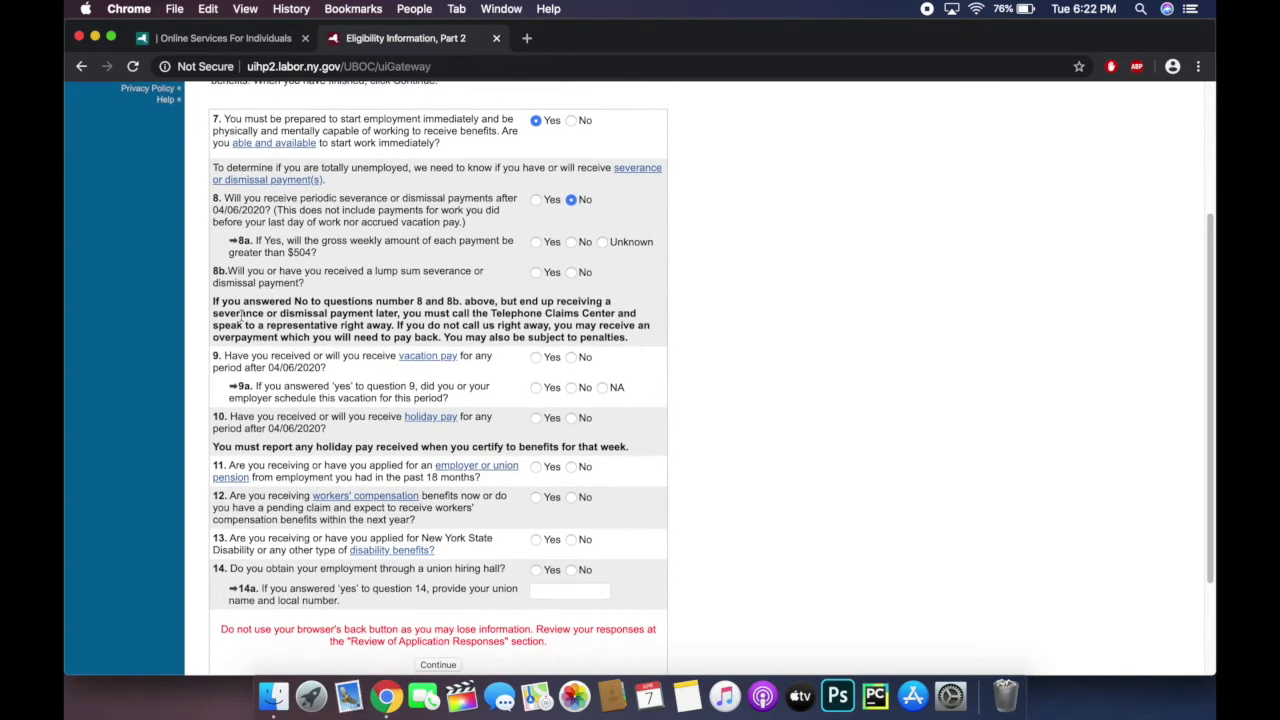
click(572, 273)
scroll(450, 330, down, 2)
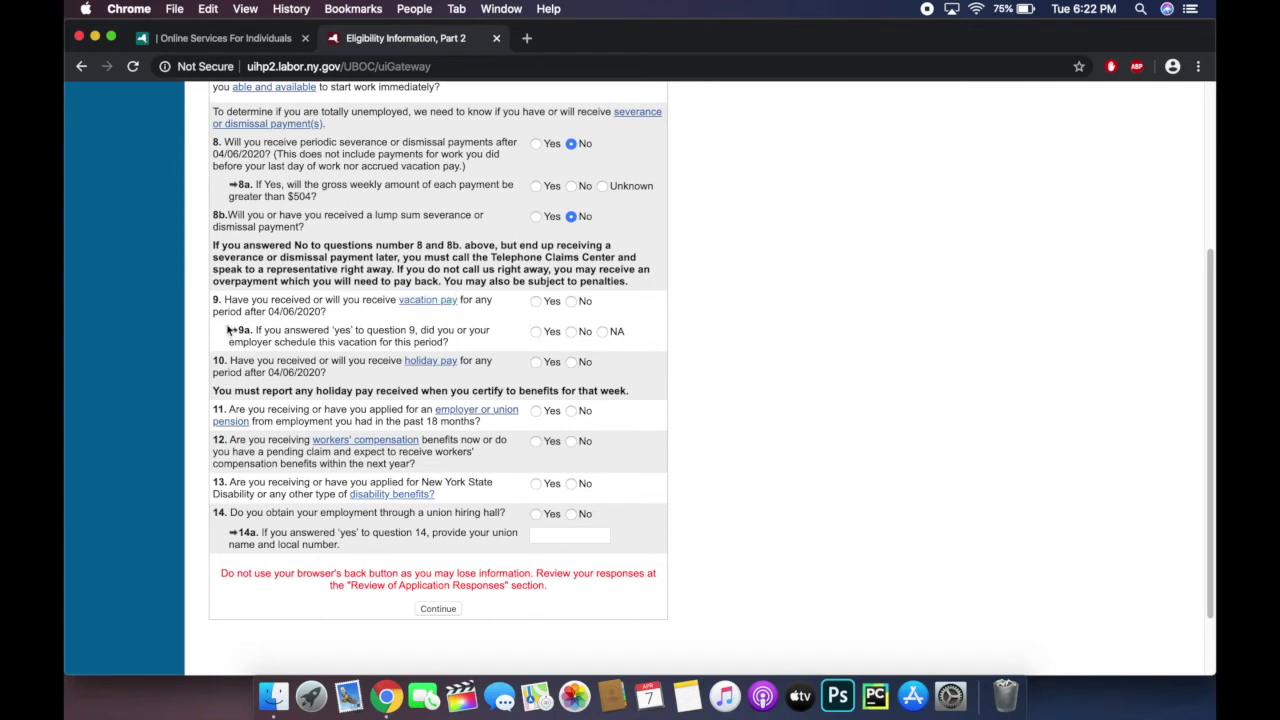
click(573, 302)
Step: Answer No to questions 10, 12, 13 and 14, then submit Eligibility Part 2
click(572, 366)
scroll(572, 370, down, 2)
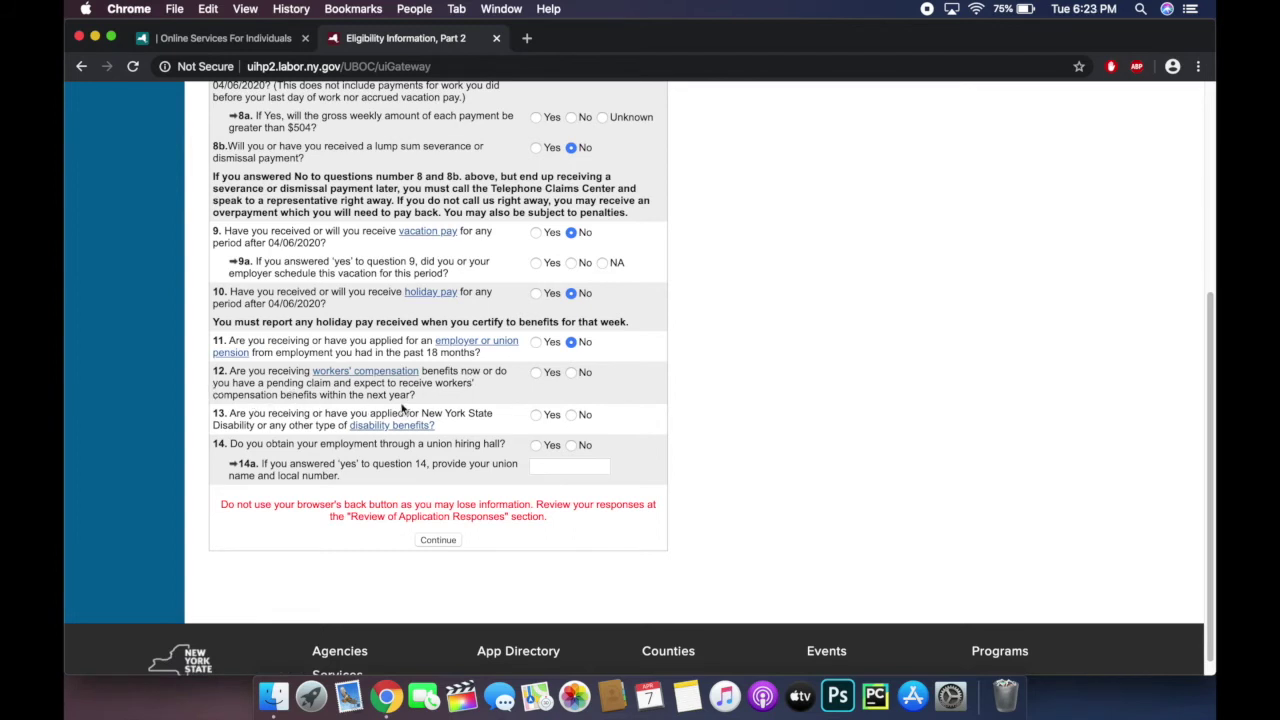
click(572, 373)
click(571, 415)
click(571, 445)
click(438, 542)
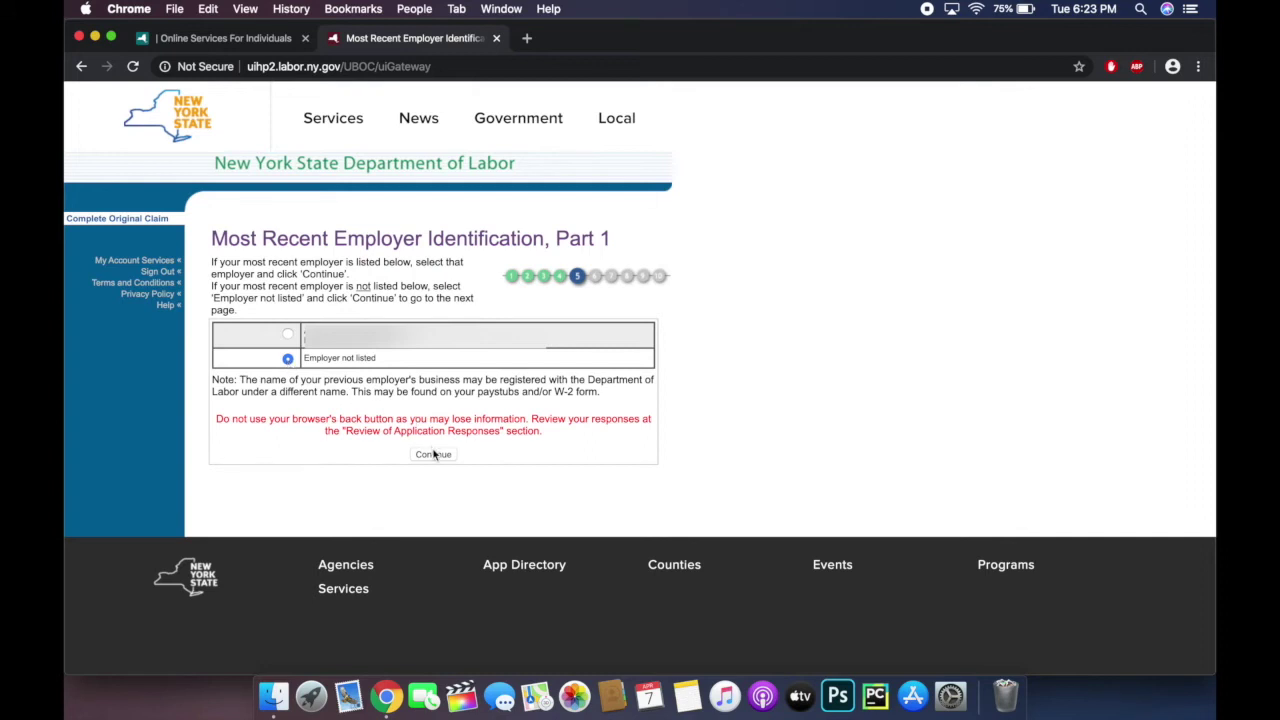
Step: Continue with Employer not listed and leave the FEIN and ER number blank
click(433, 454)
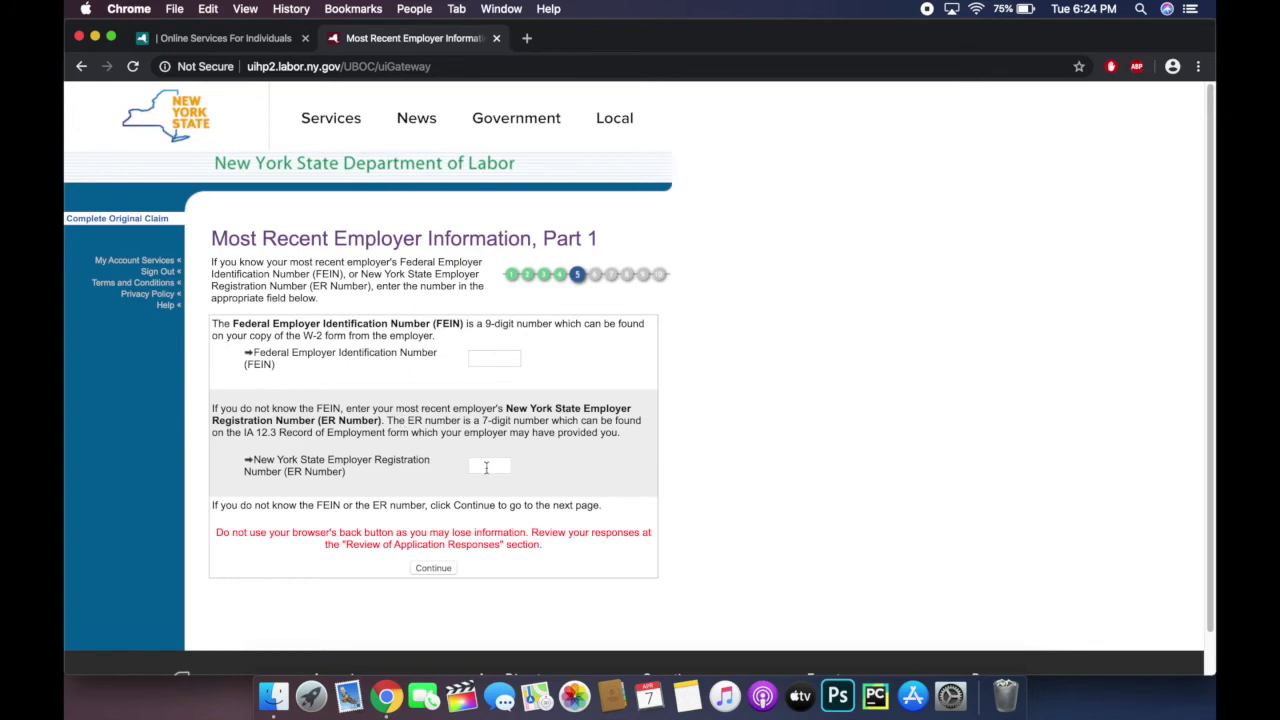
click(433, 568)
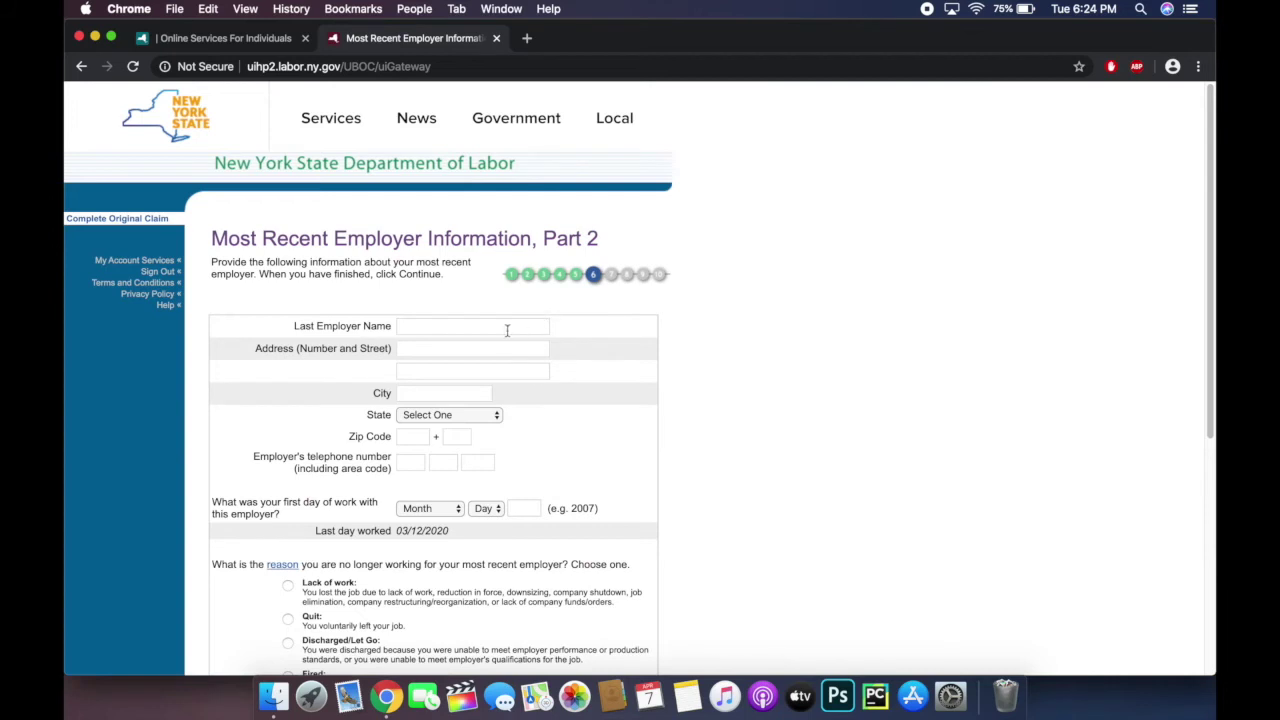
Step: Enter Self-Employed as the last employer's name and fill in the street address
click(508, 330)
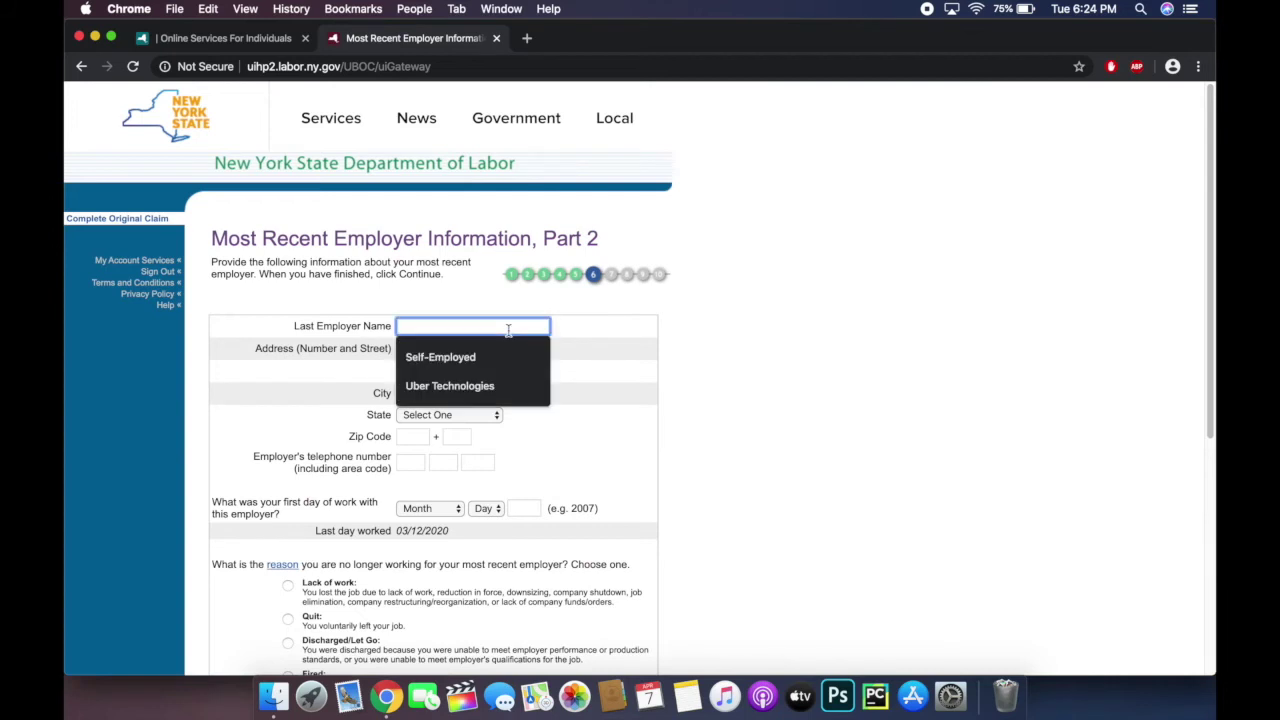
text(Self)
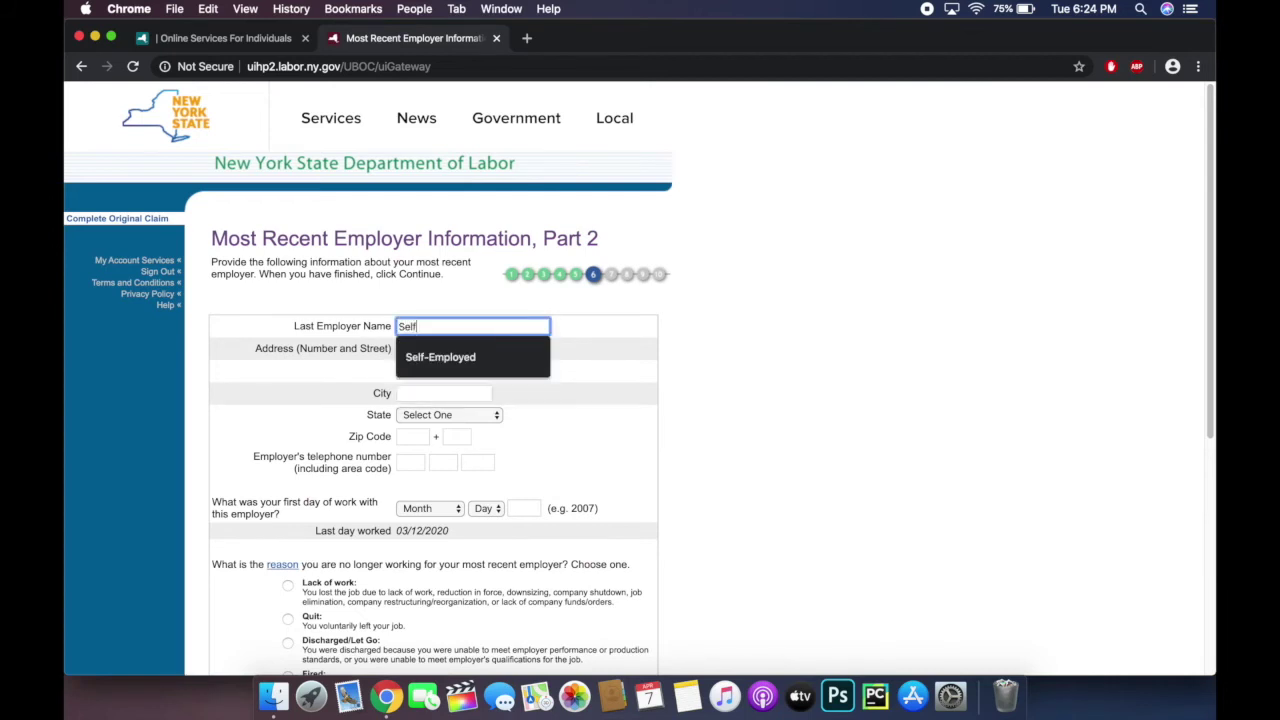
text(-Employed)
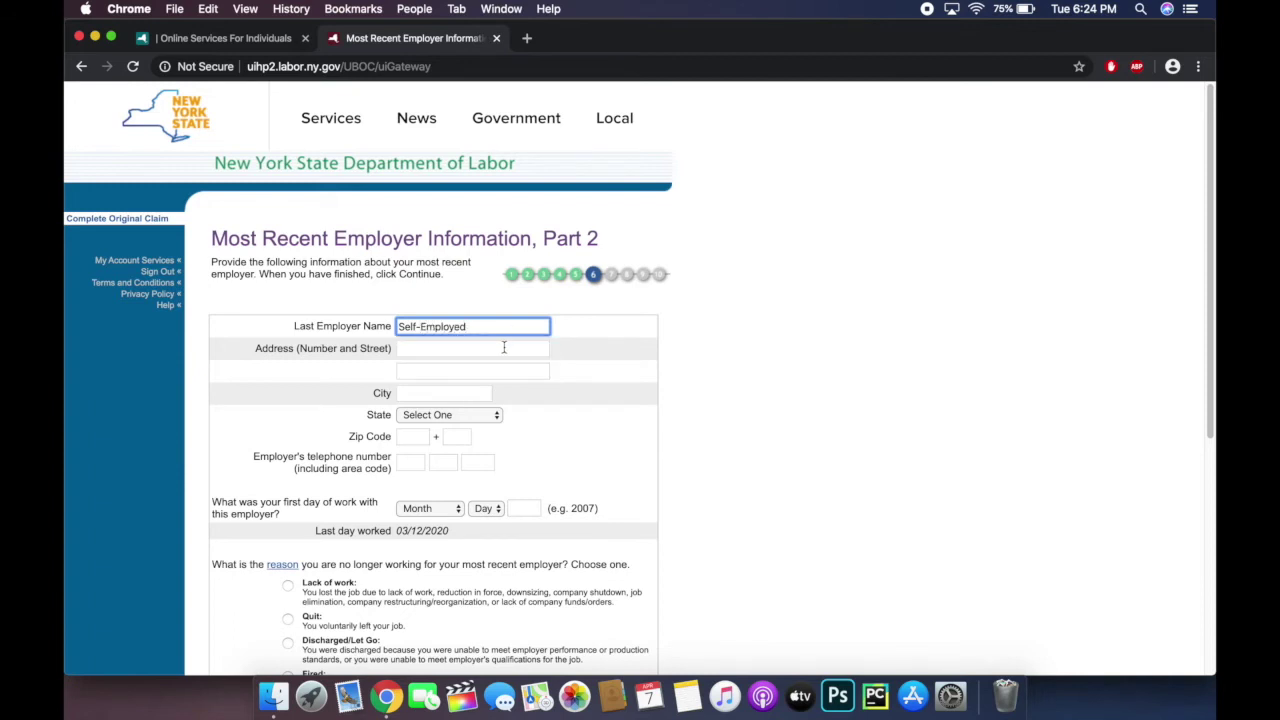
click(504, 347)
text(12)
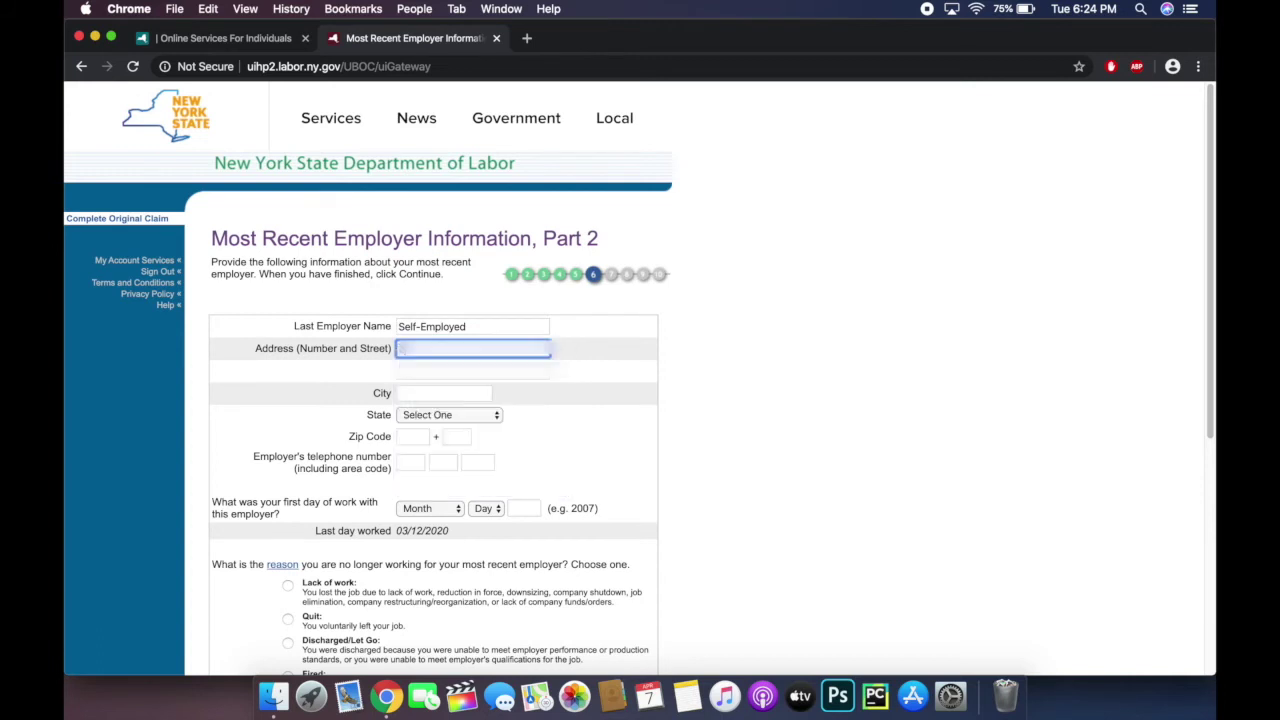
text(345678901)
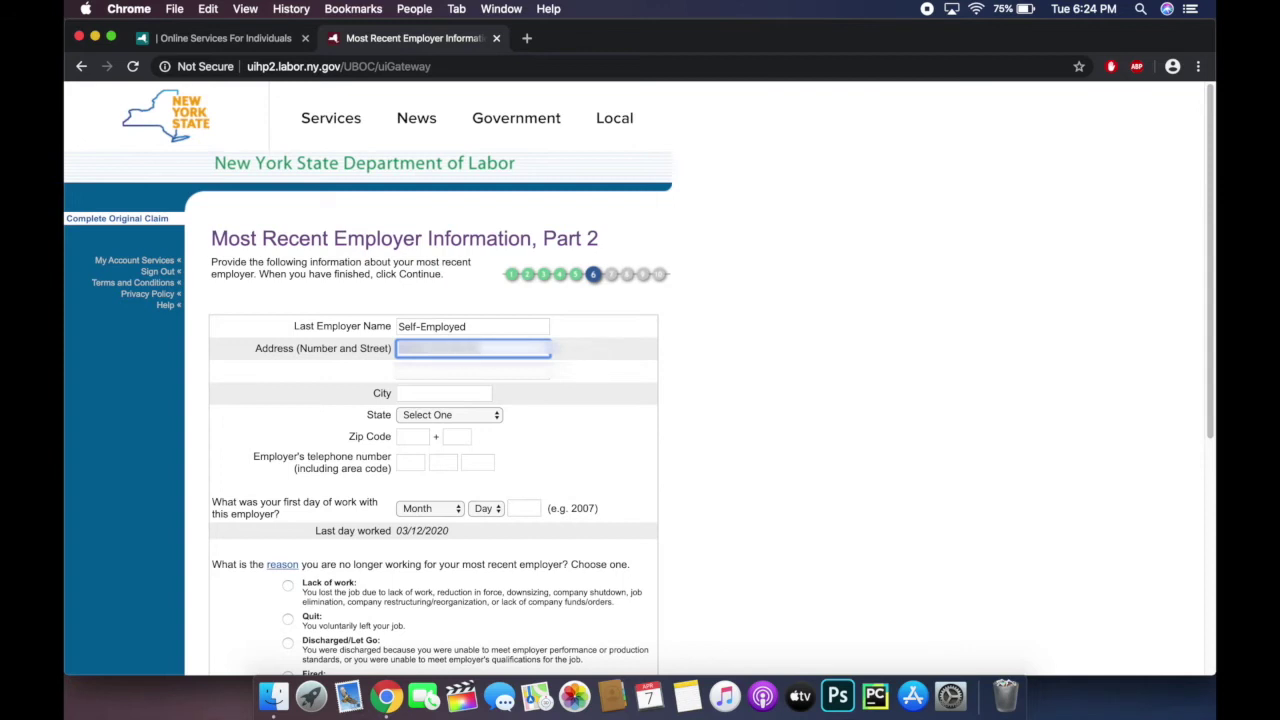
click(473, 371)
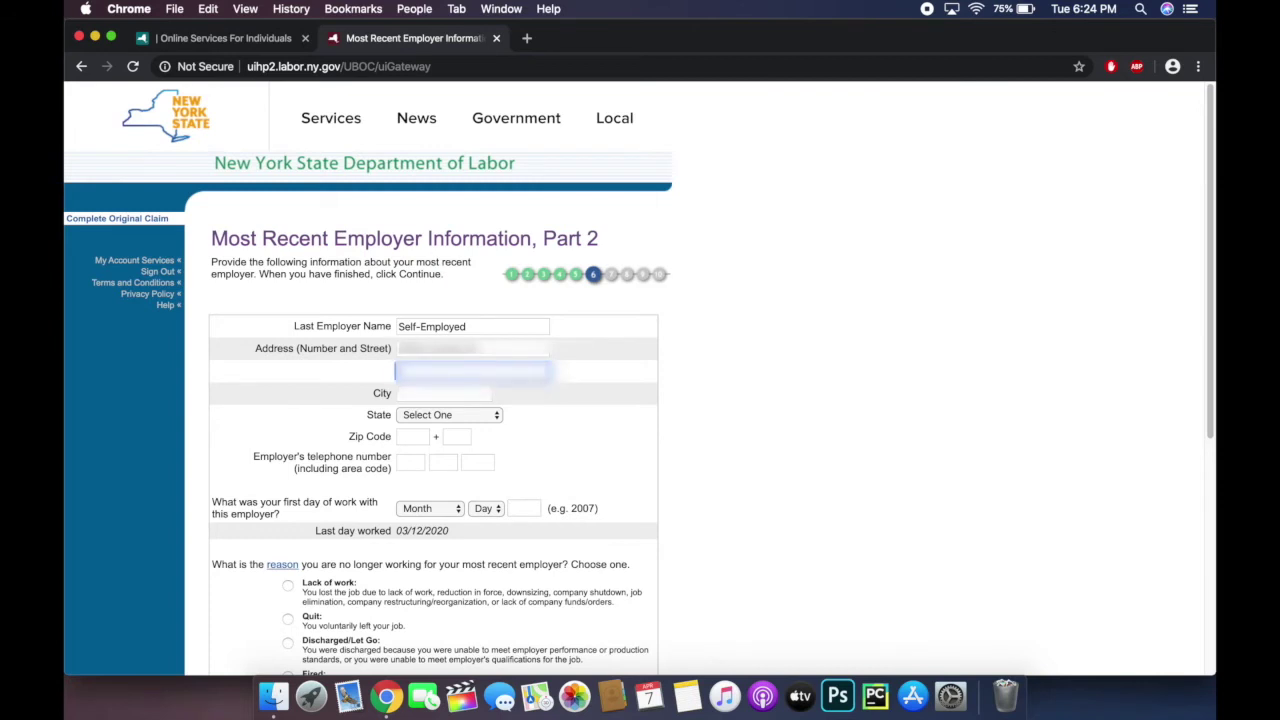
text(A)
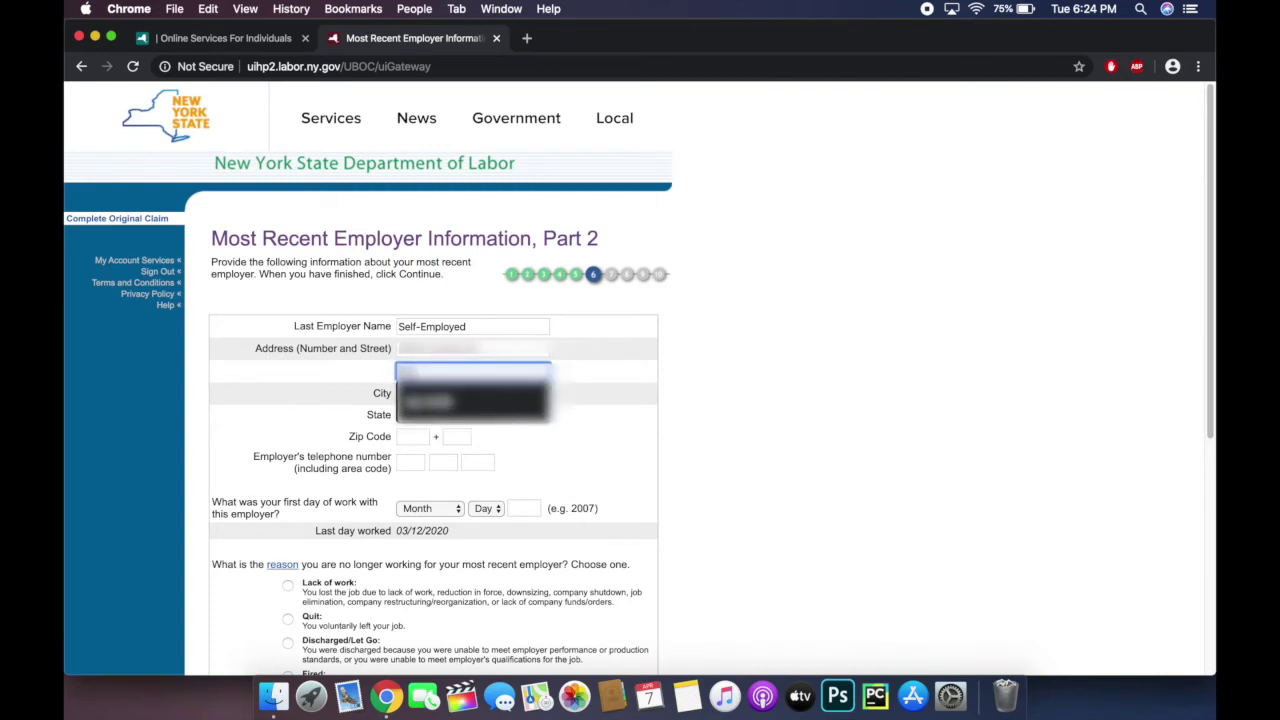
Step: Complete the employer's city, state and zip code
key(Return)
text(York)
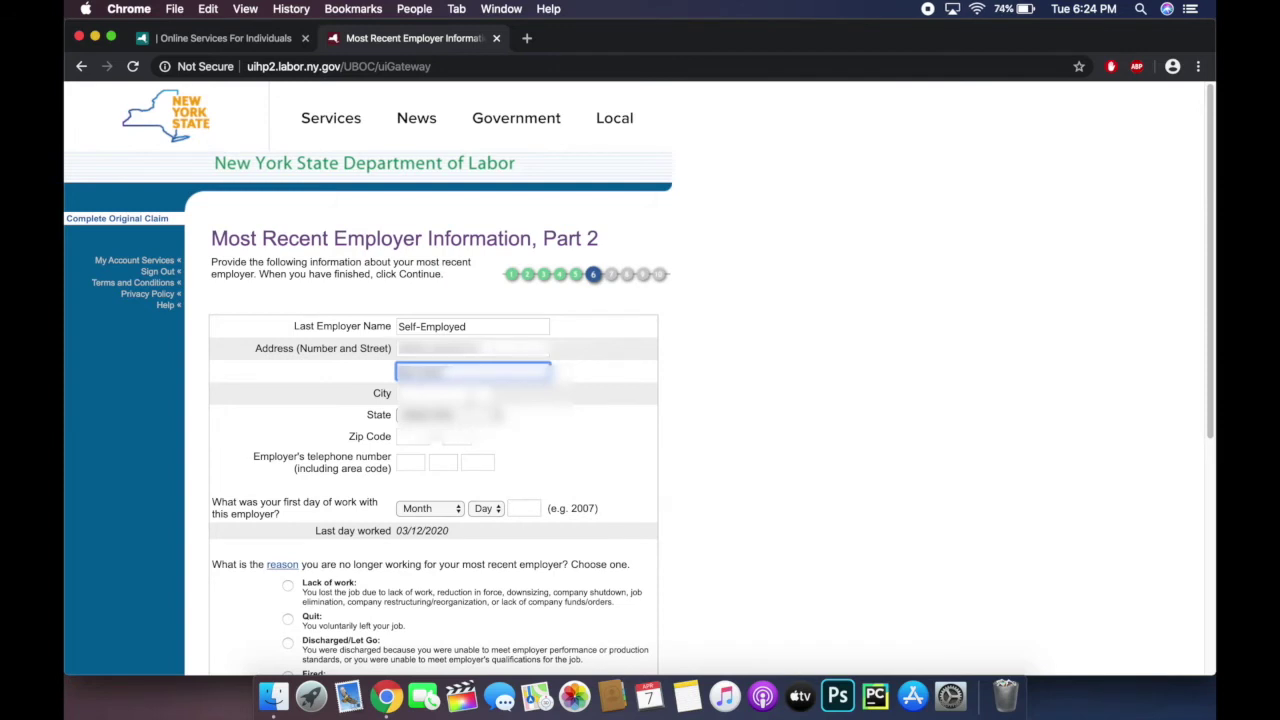
key(Tab)
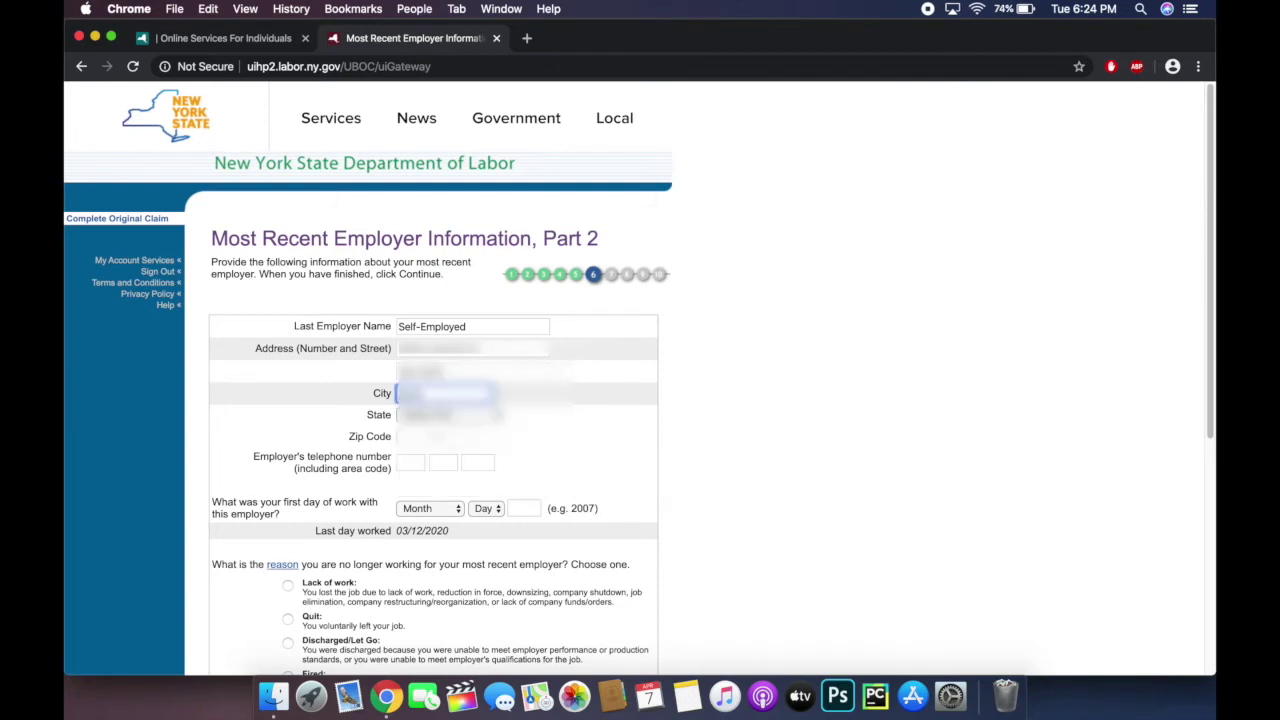
text(...)
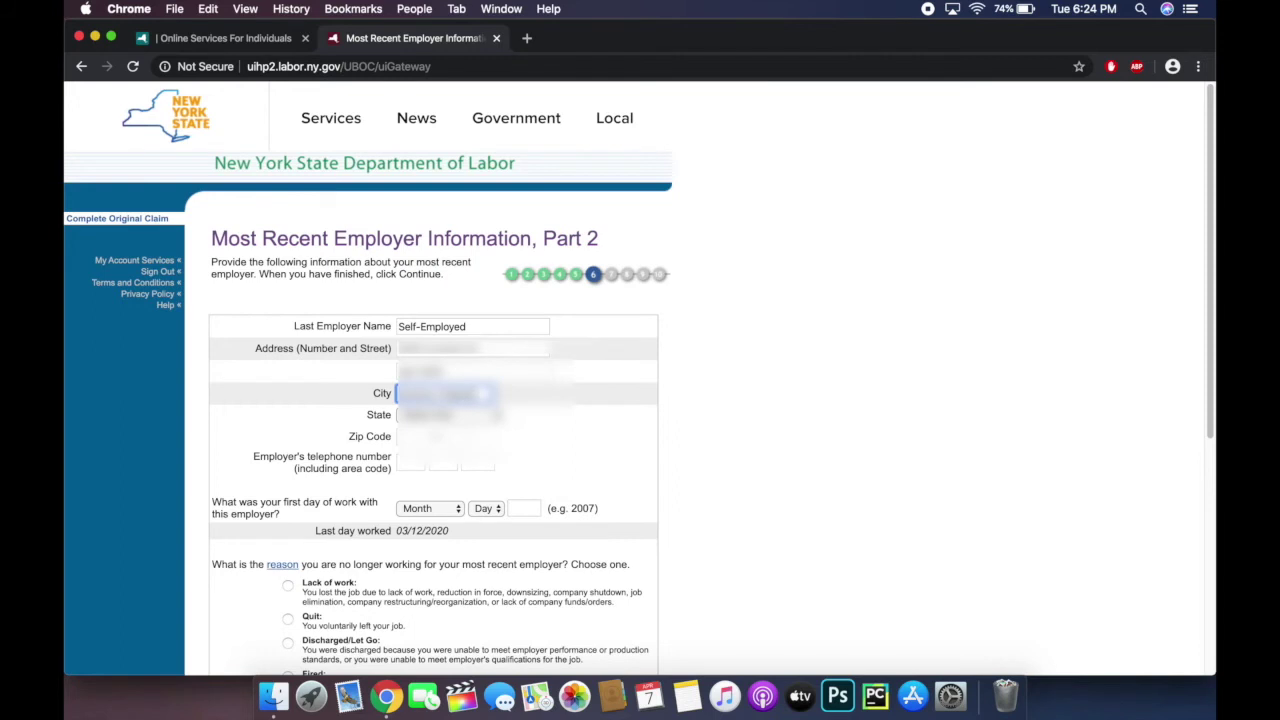
key(Tab)
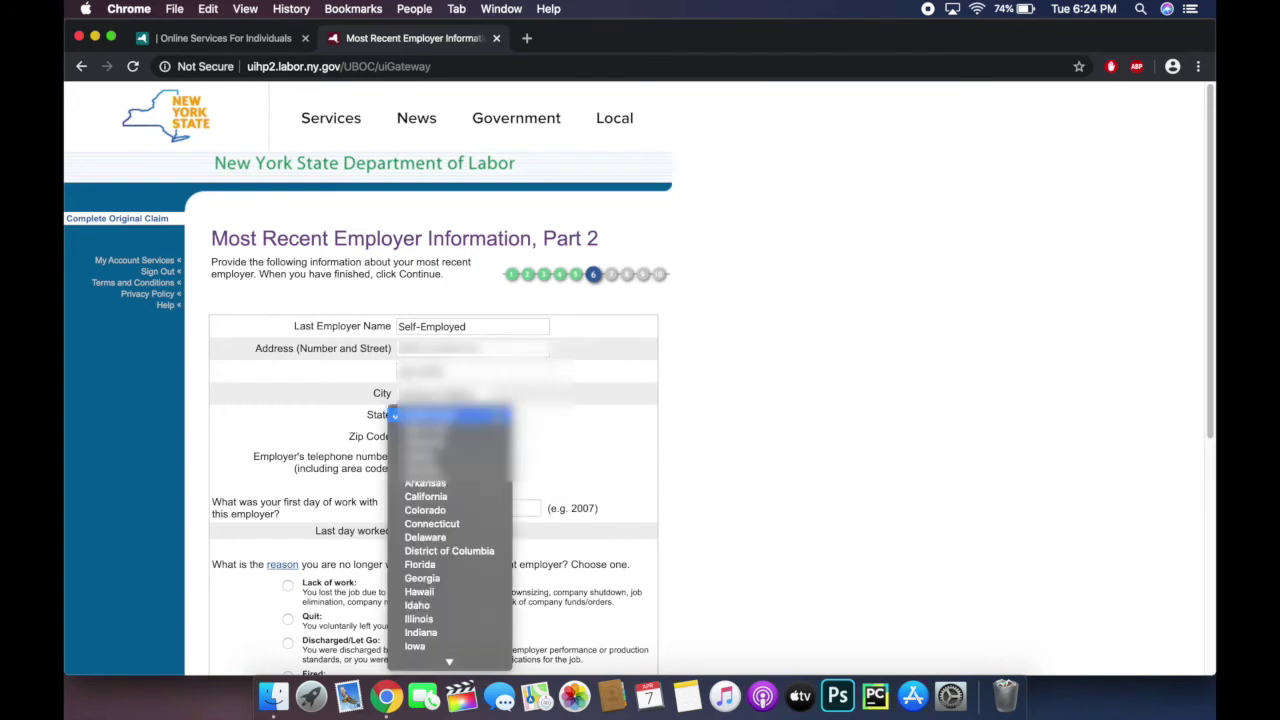
click(490, 415)
click(486, 431)
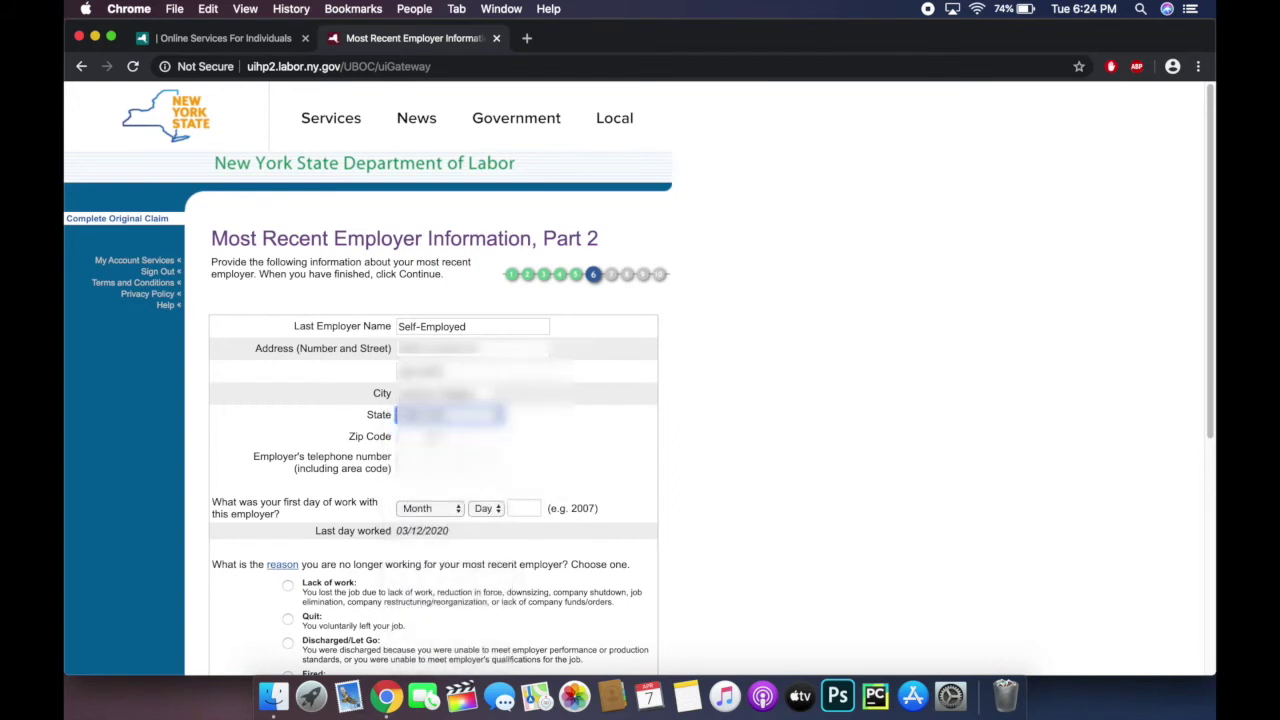
click(424, 437)
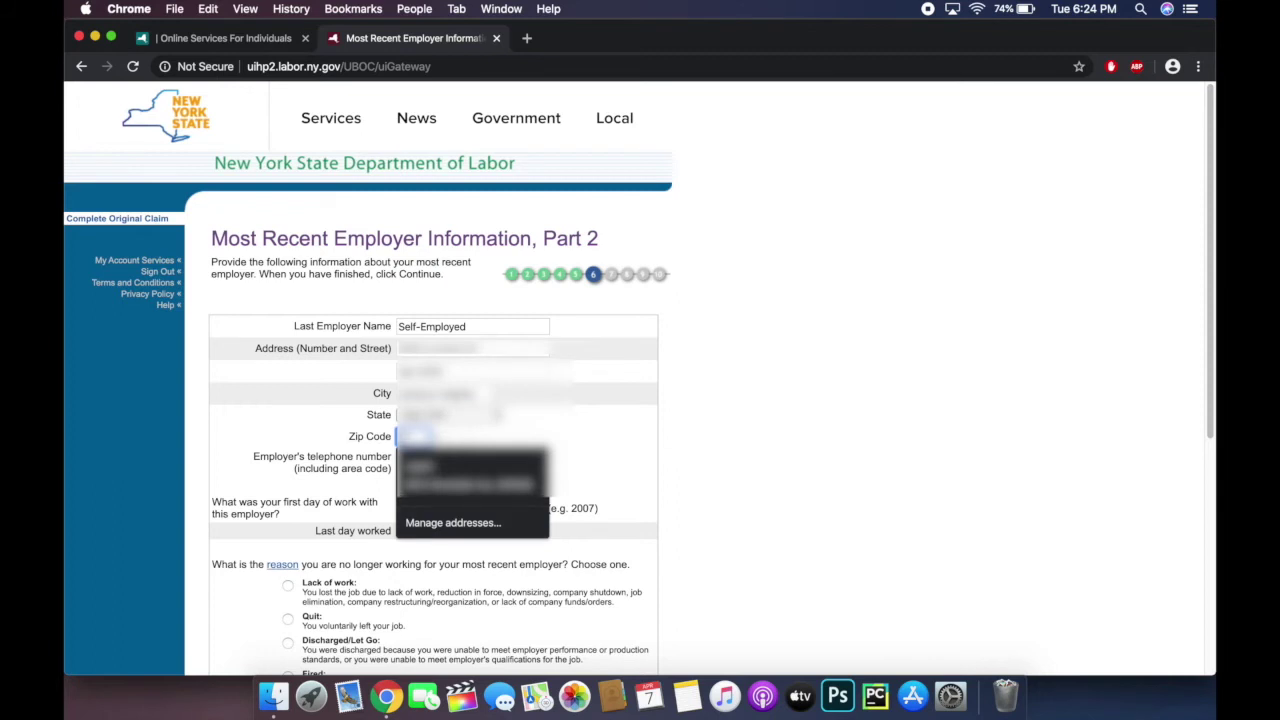
text(?????)
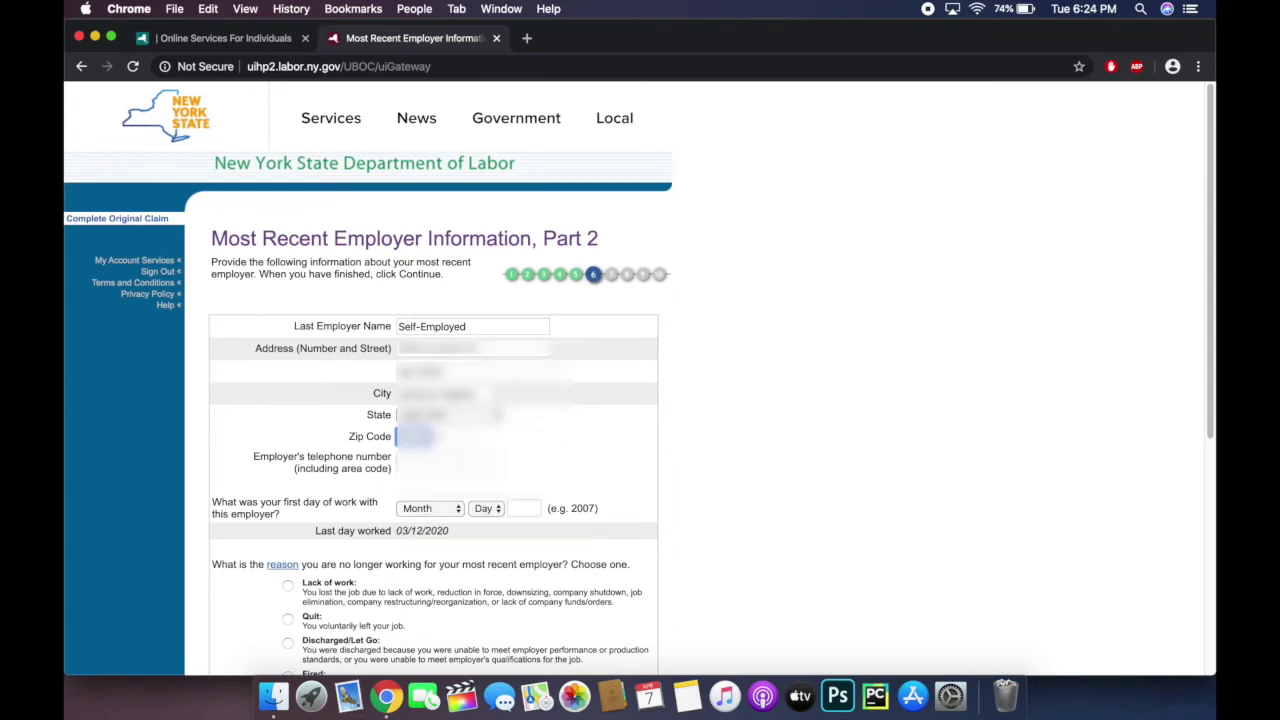
Step: Enter the employer's telephone number across the three phone boxes
click(415, 461)
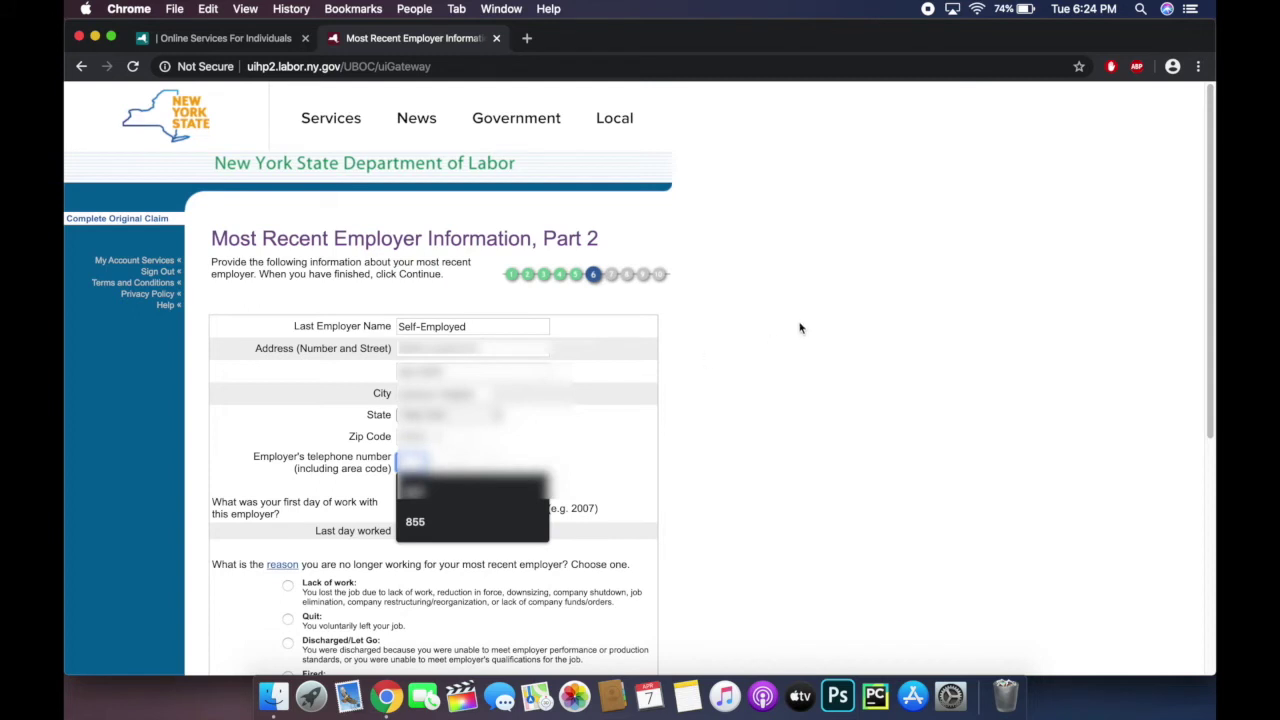
text(???)
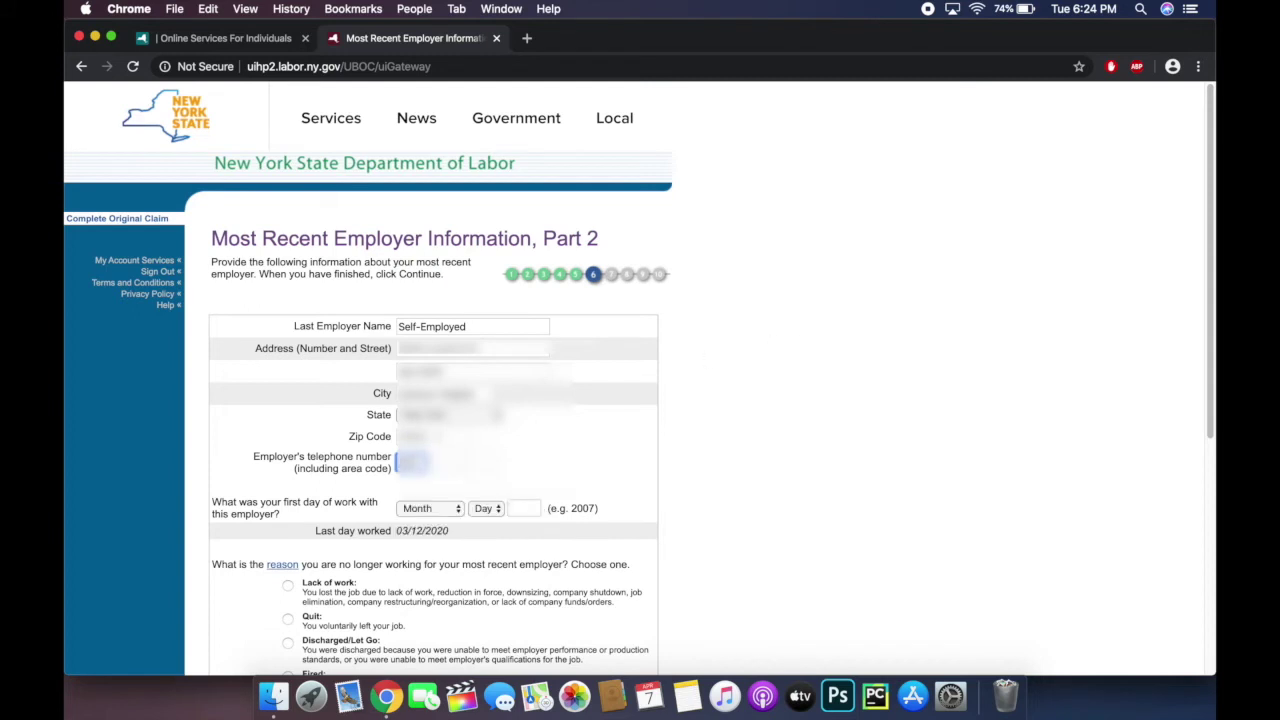
key(Tab)
text(??)
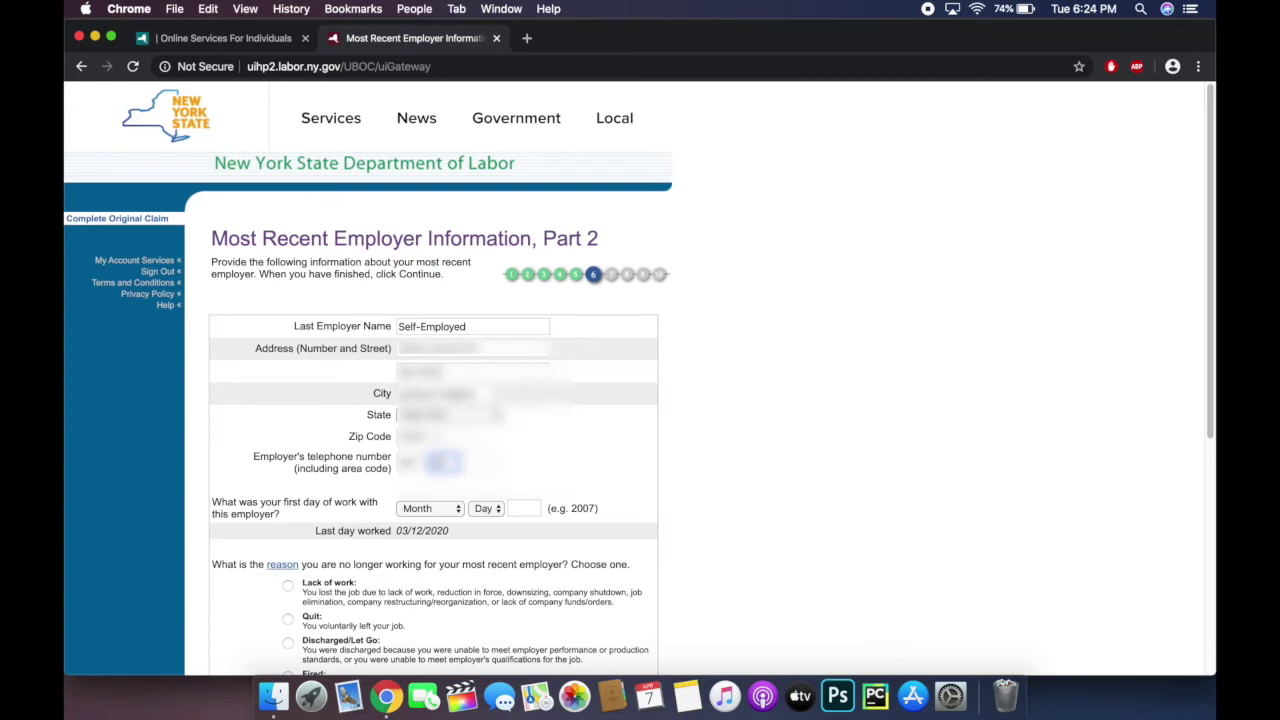
key(Tab)
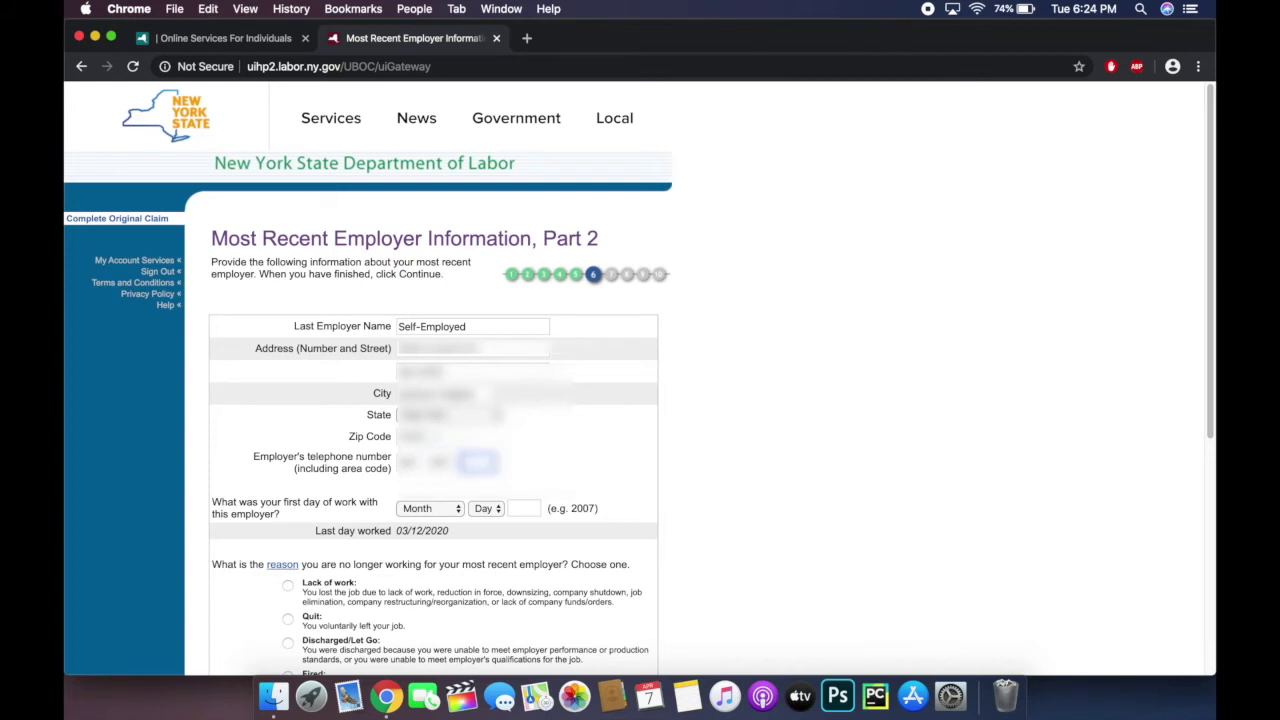
text(????)
Step: Set the first work day to June 24, 2018
scroll(851, 411, down, 2)
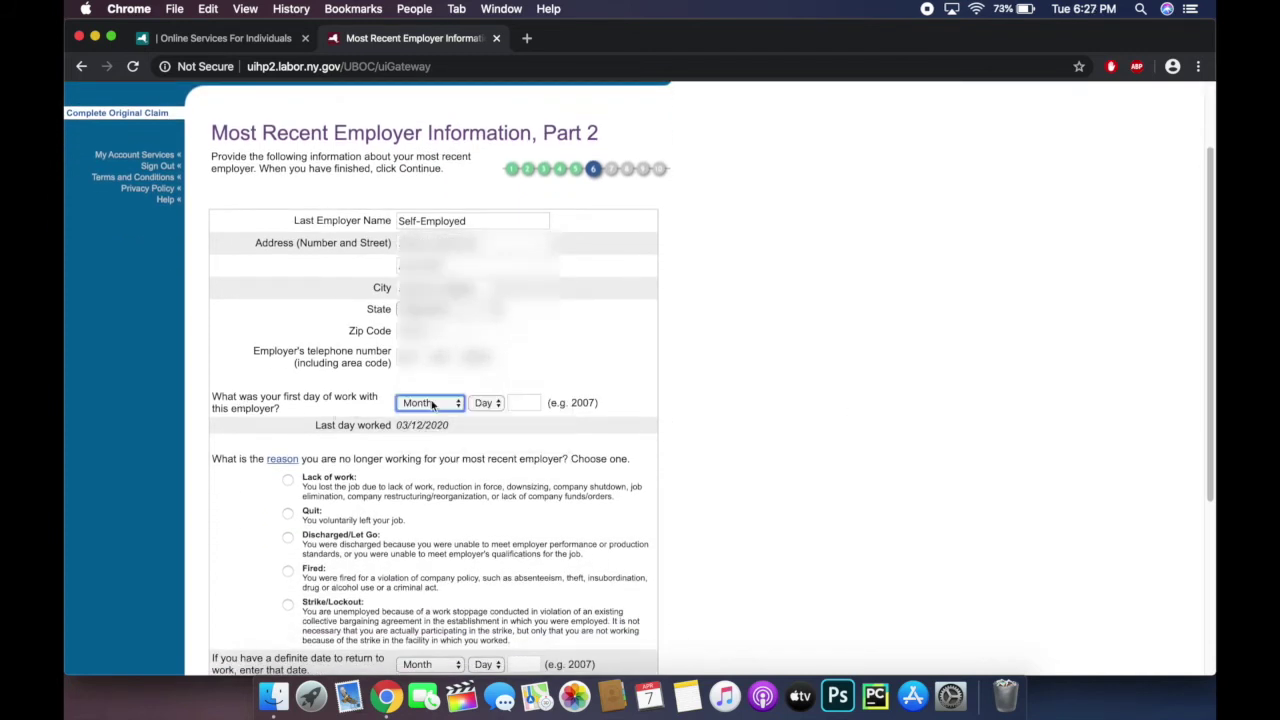
click(431, 400)
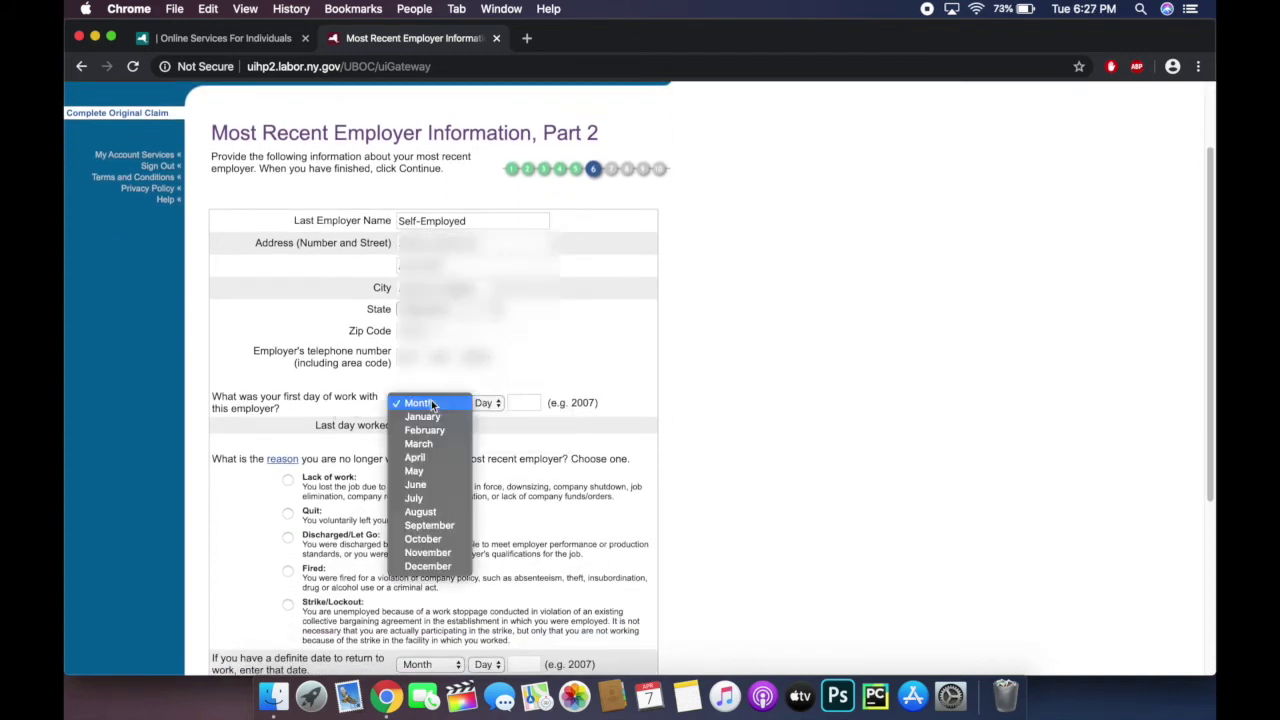
click(431, 400)
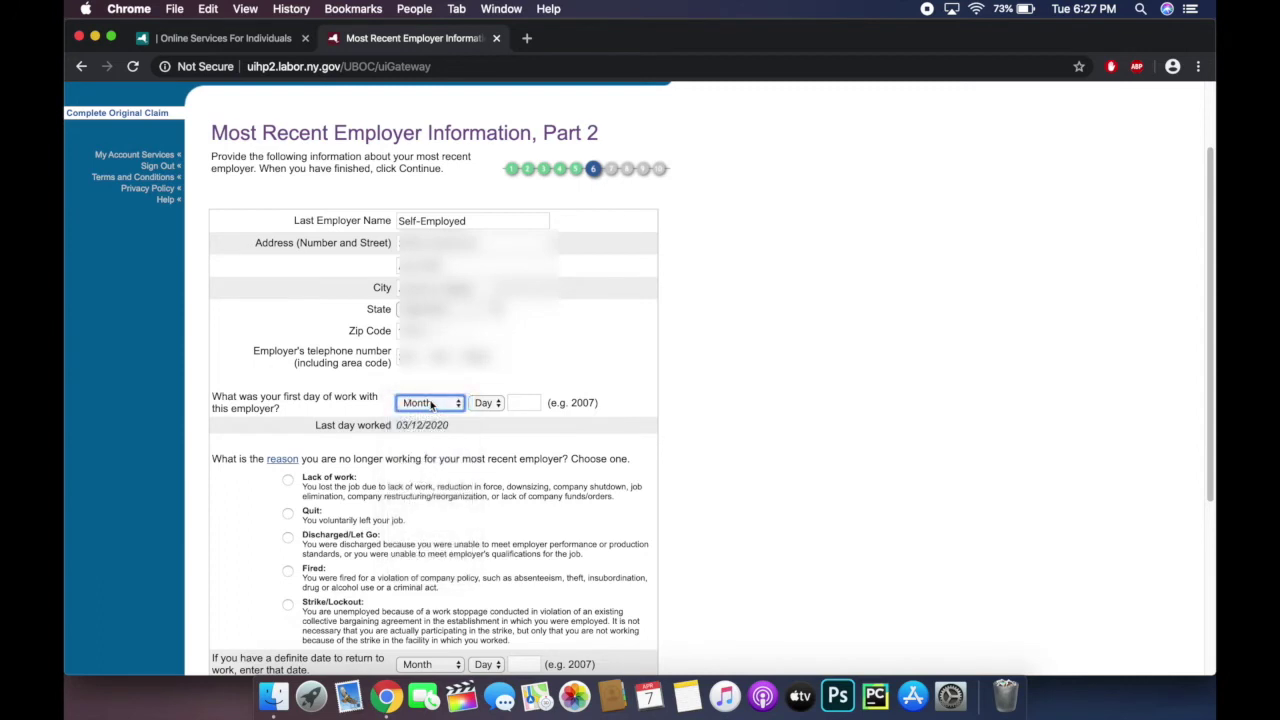
click(431, 402)
click(431, 402)
click(433, 402)
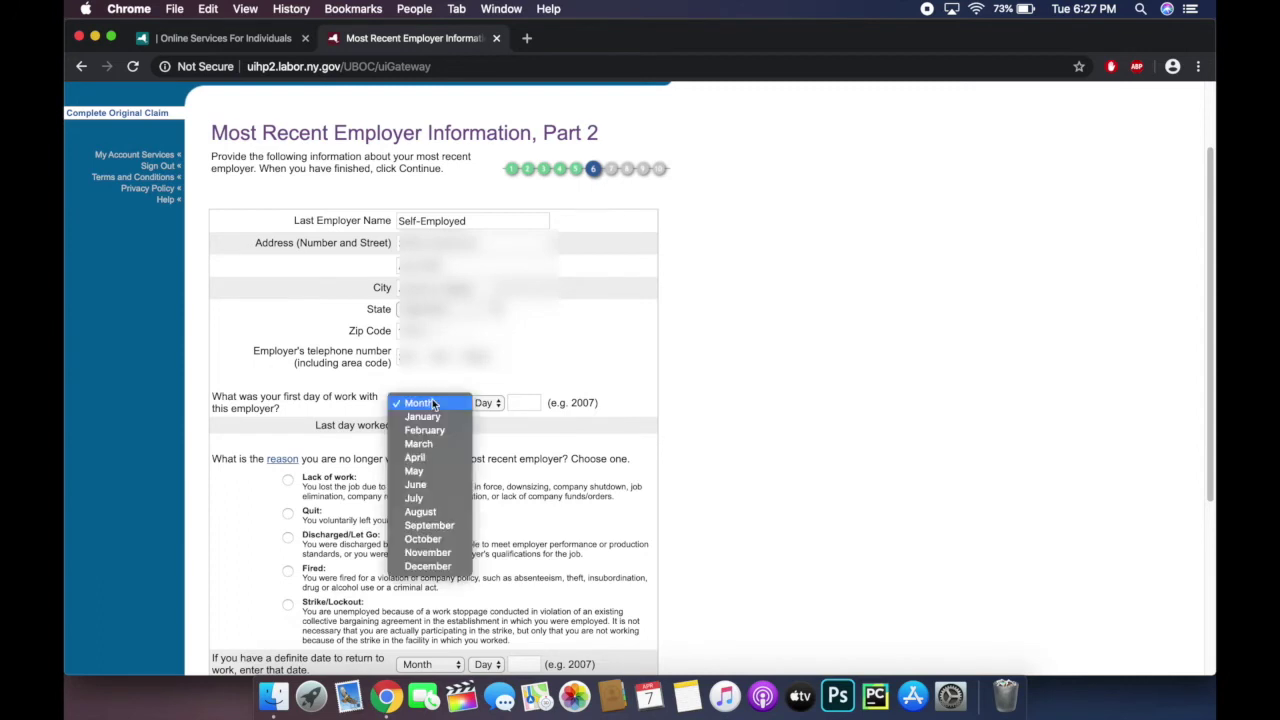
click(425, 486)
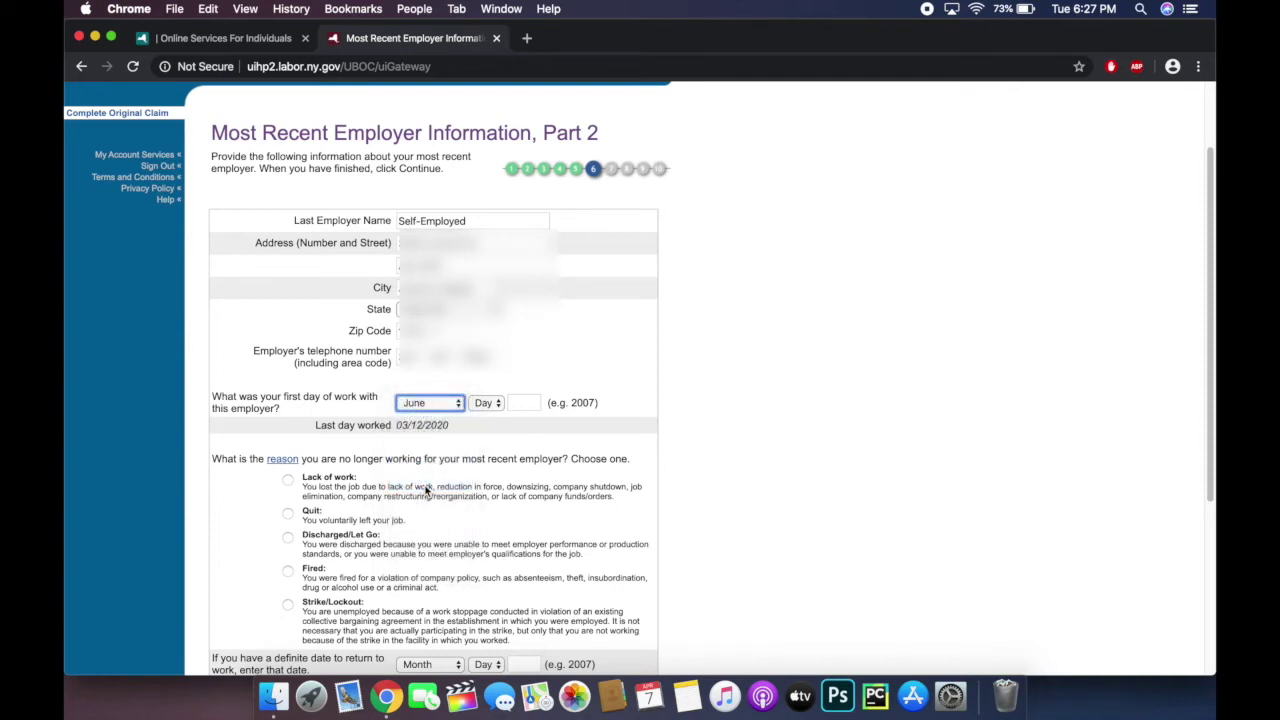
click(497, 404)
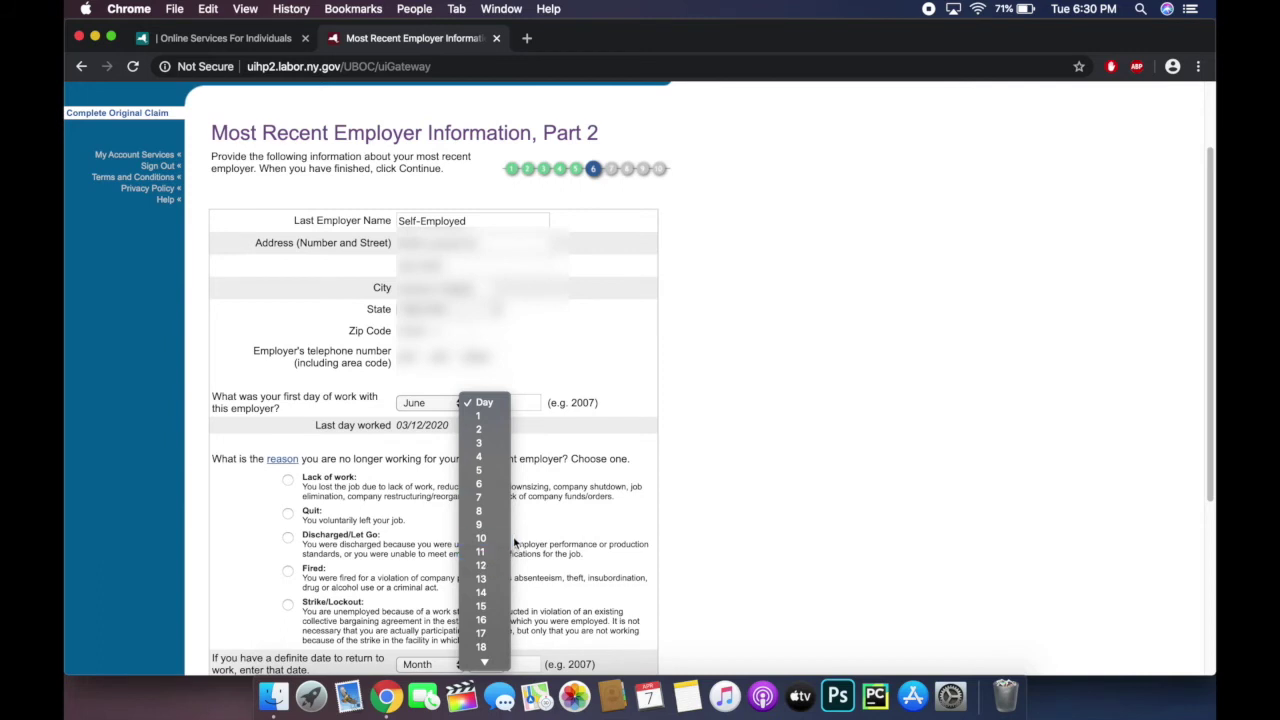
scroll(497, 543, down, 5)
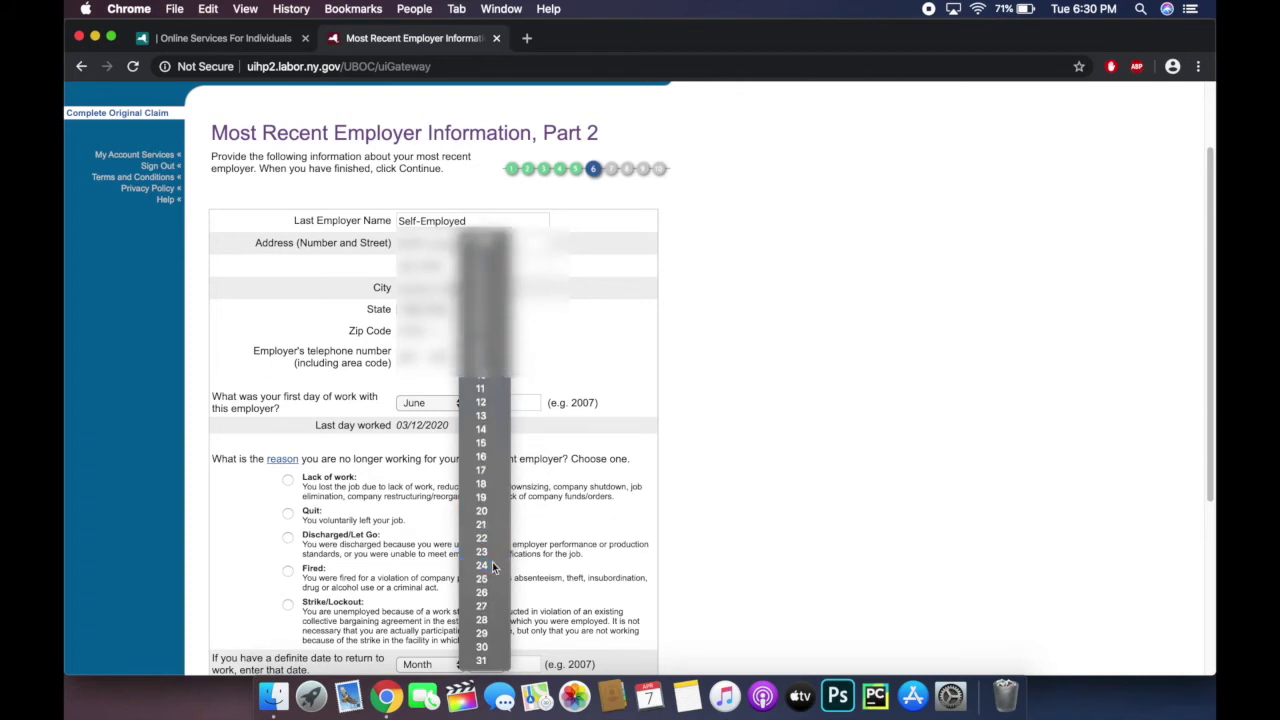
click(492, 565)
click(527, 402)
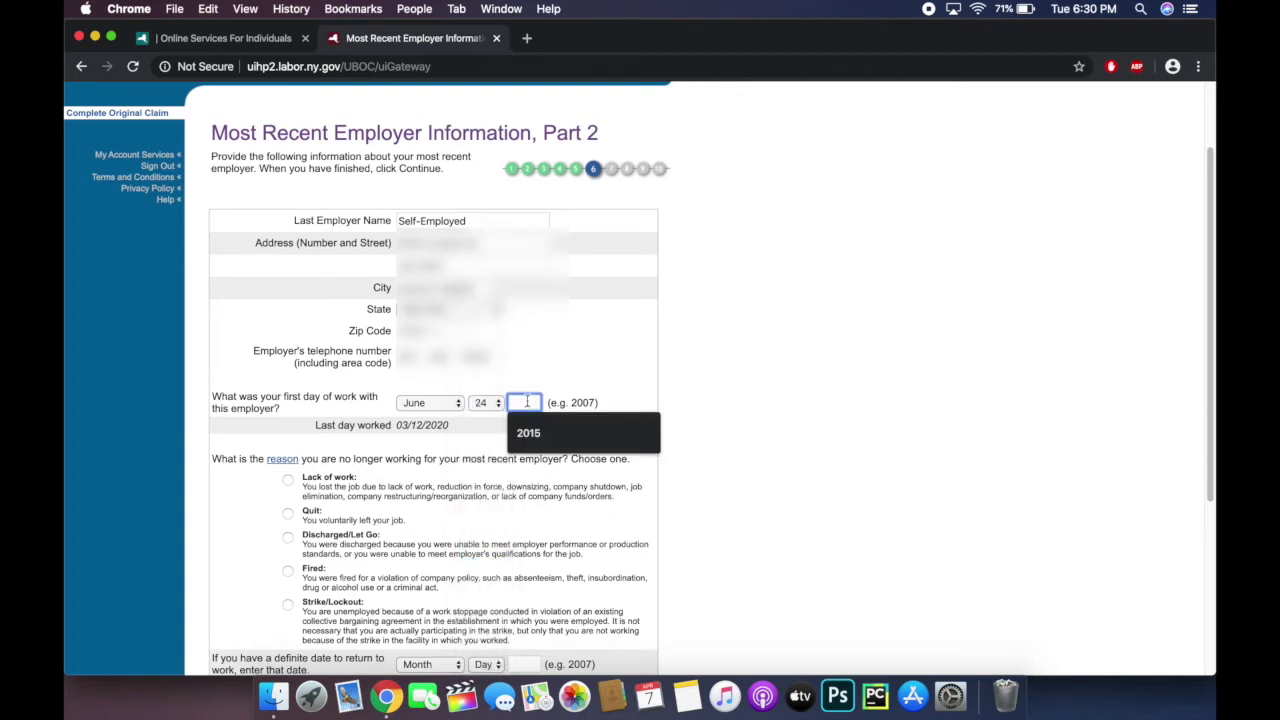
text(2018)
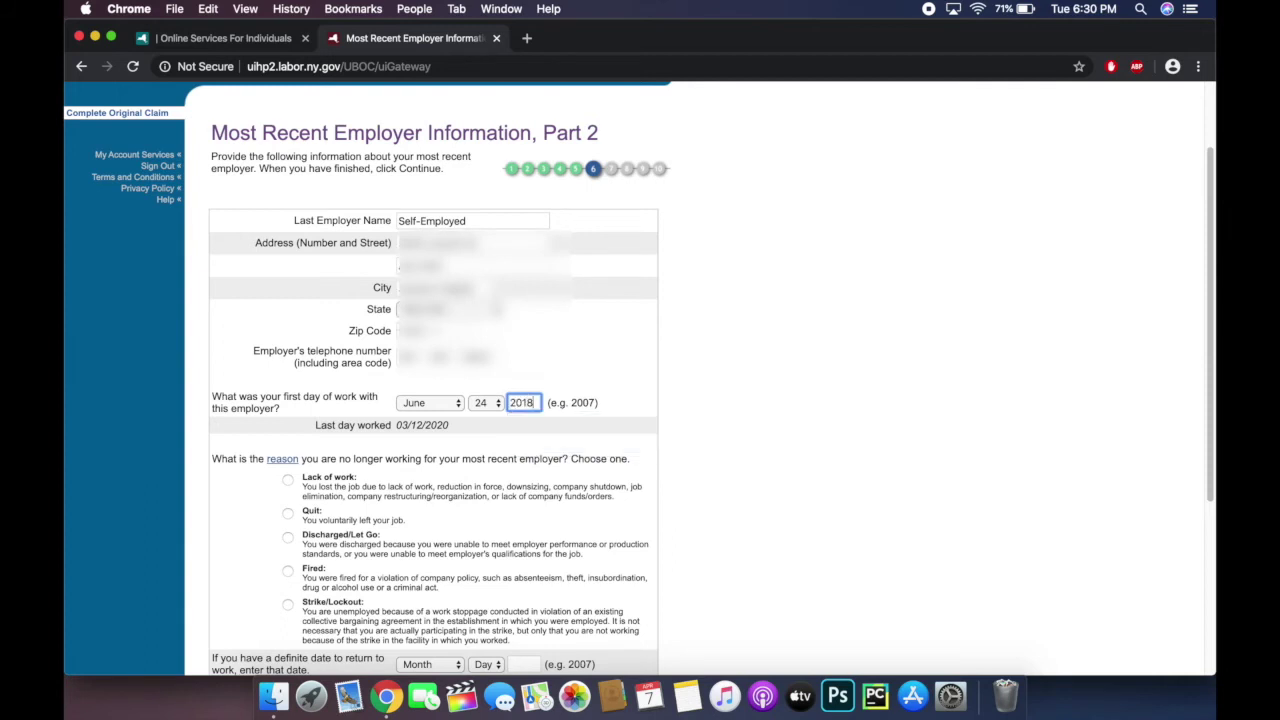
click(636, 408)
scroll(636, 408, down, 2)
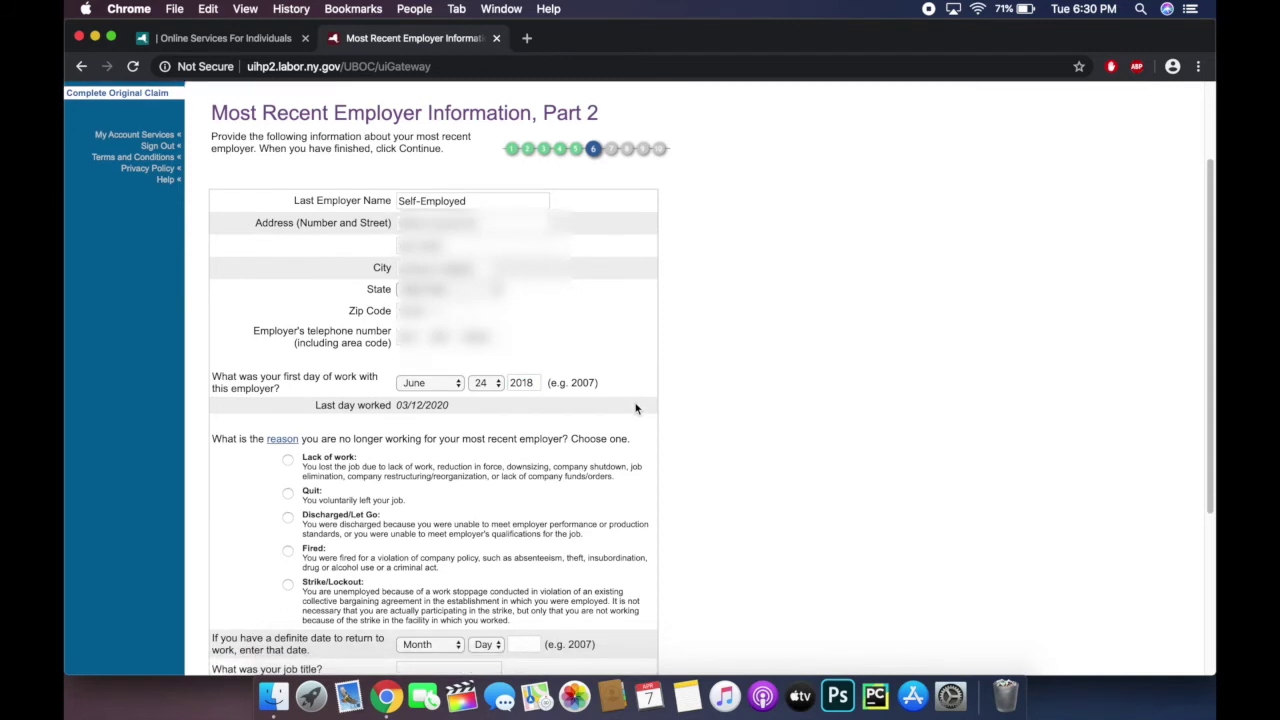
scroll(636, 408, down, 5)
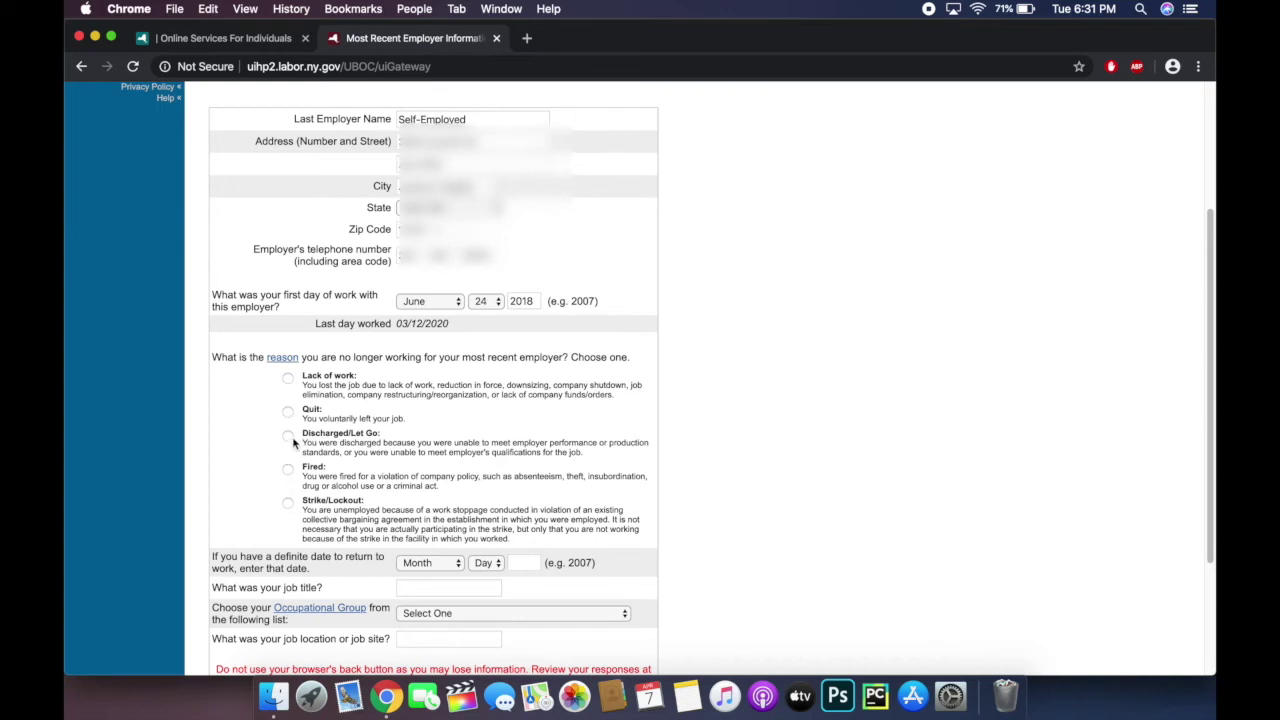
Step: Give Lack of work as the reason for leaving and enter Taxi Driver as the job title
click(288, 379)
scroll(588, 428, down, 2)
scroll(588, 428, down, 1)
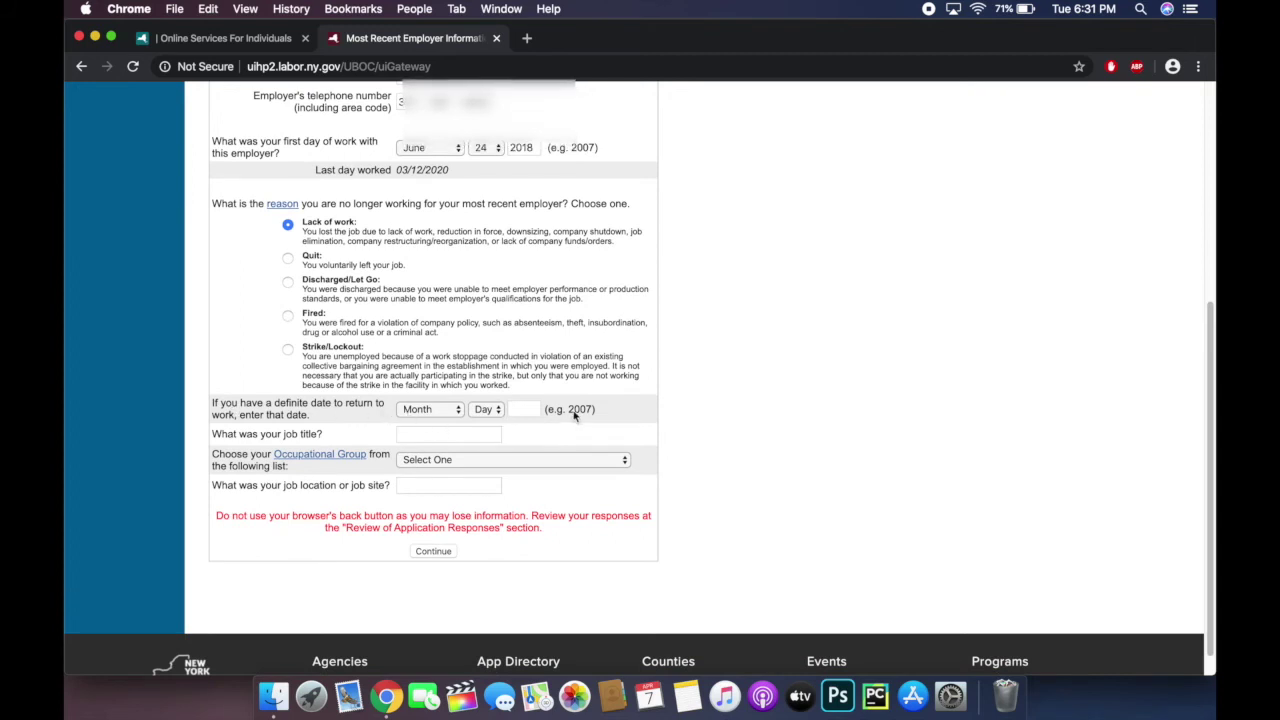
click(434, 433)
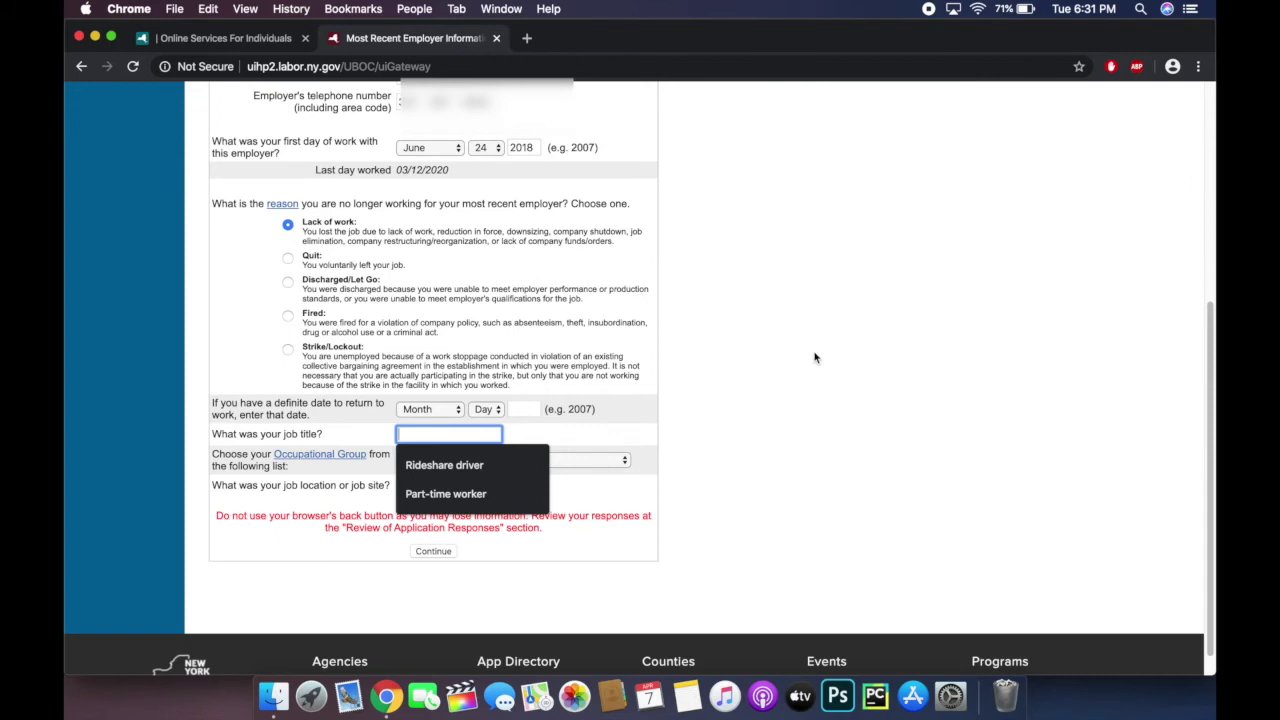
text(Ta)
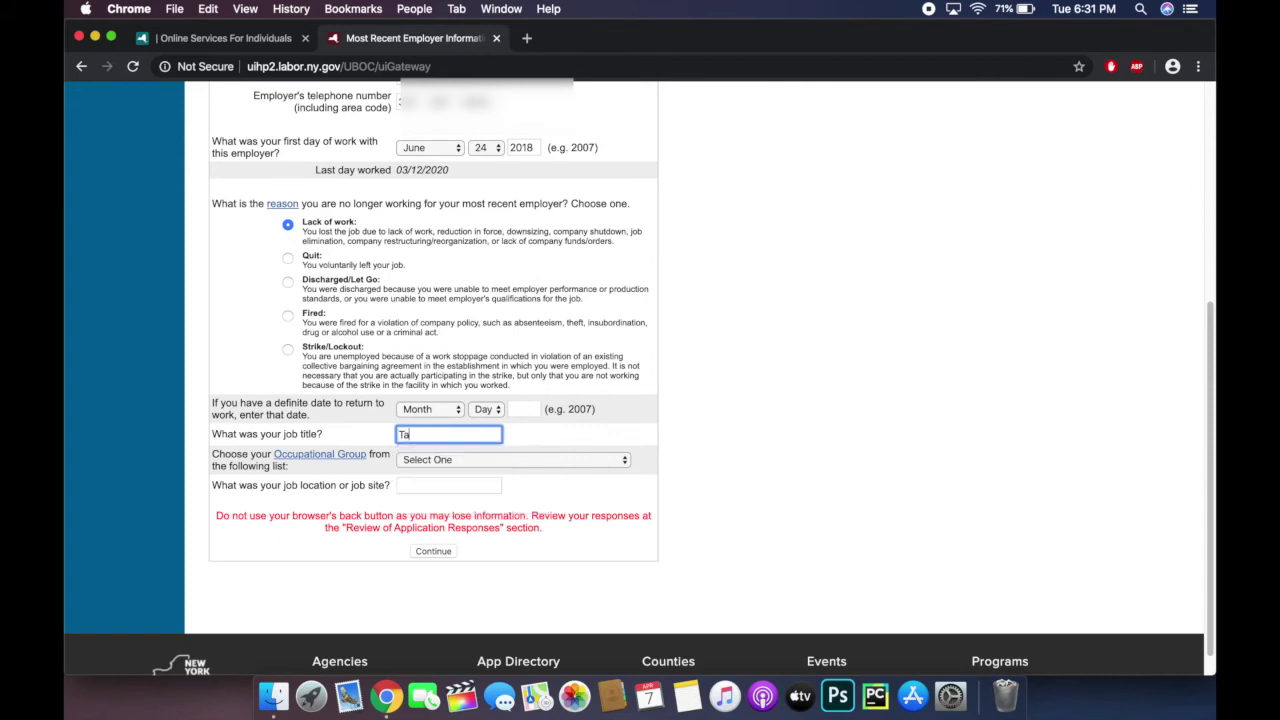
text(xi Driver)
Step: Choose Transportation and Materiel Movement as occupational group and New York City as job site, then continue
click(542, 460)
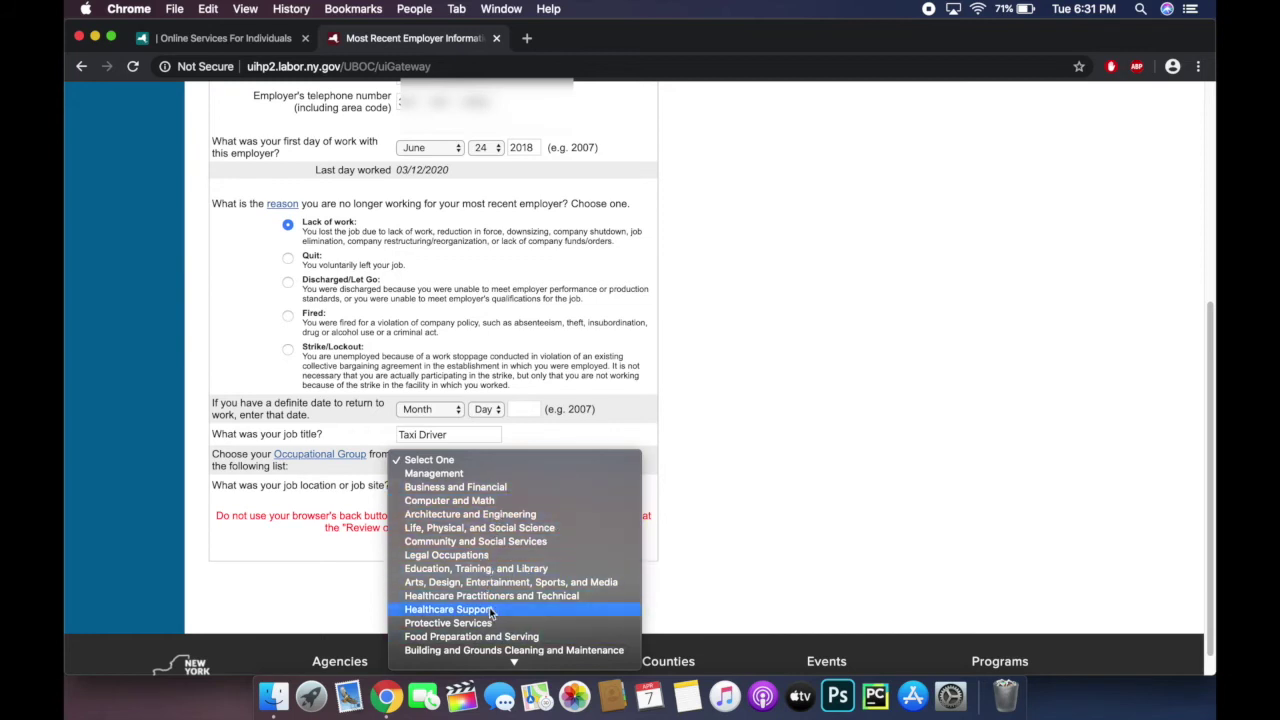
scroll(490, 612, down, 3)
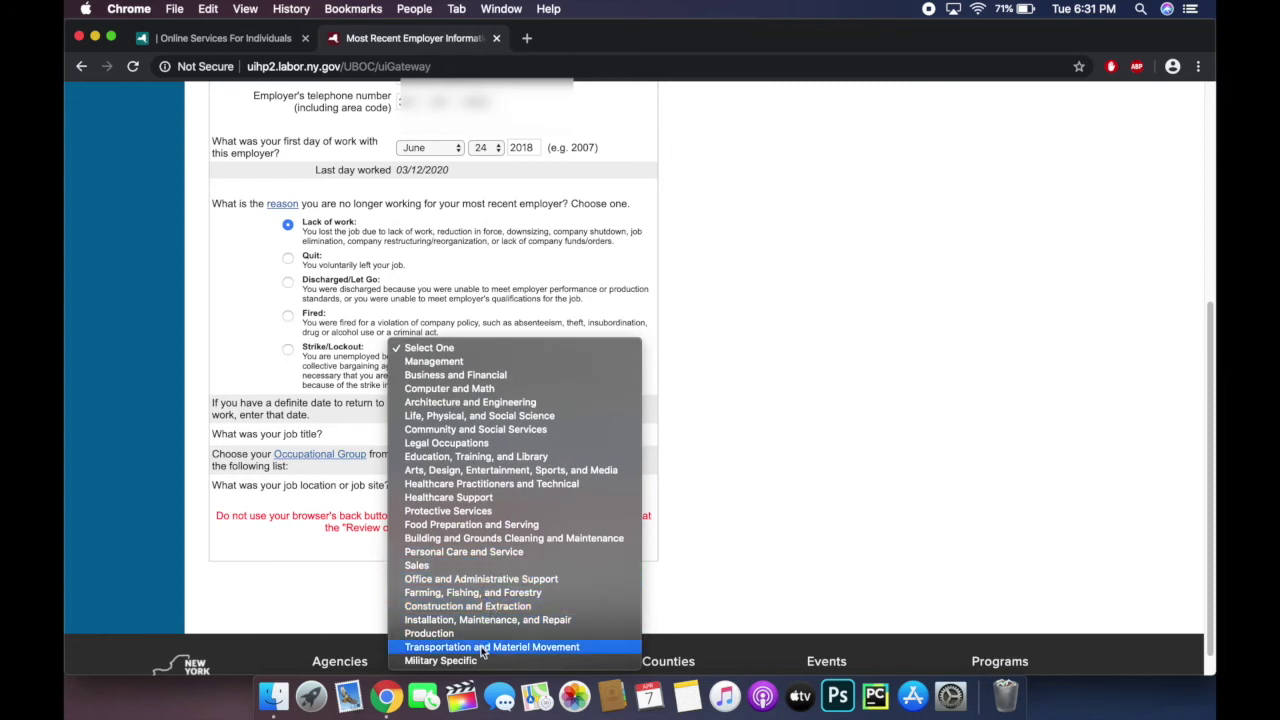
click(483, 648)
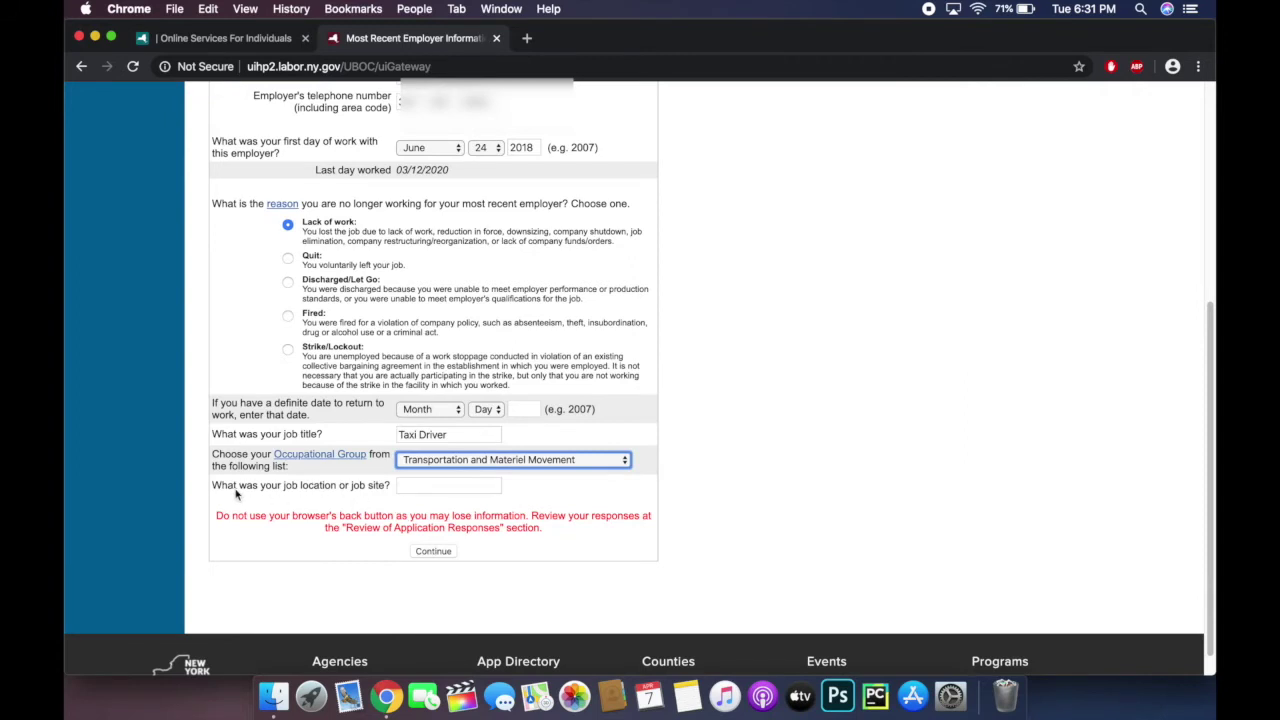
click(436, 486)
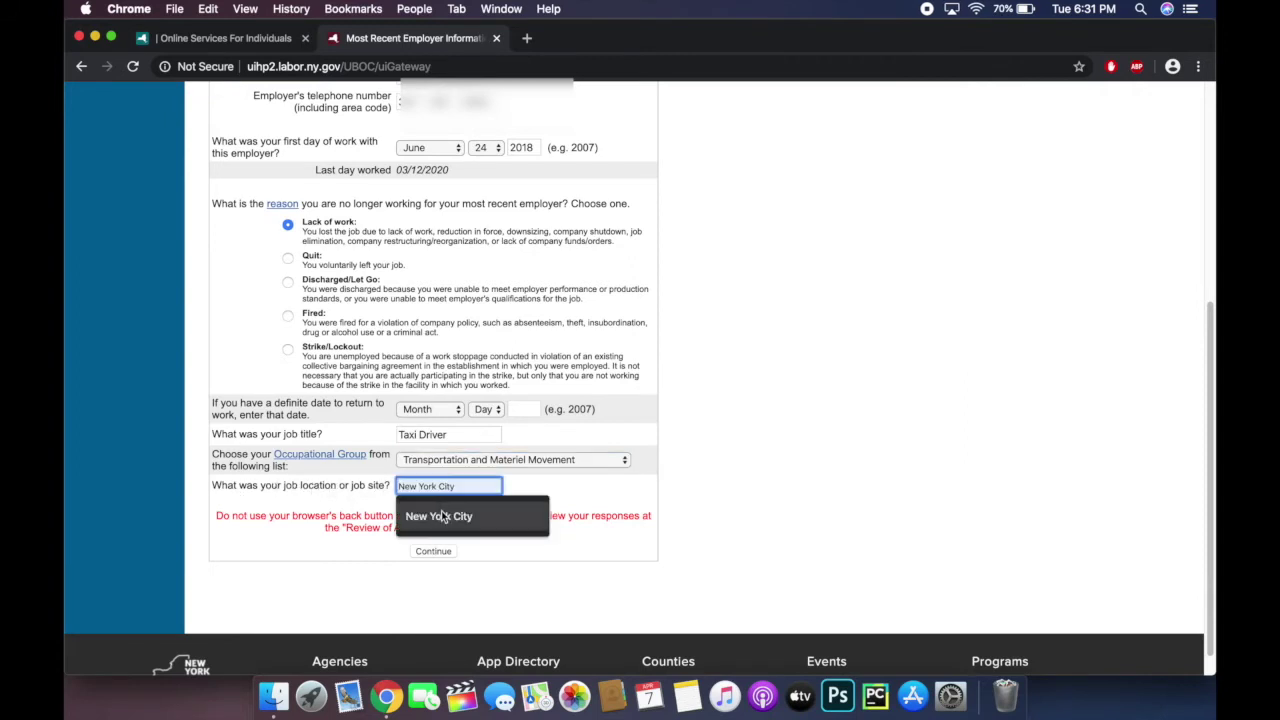
click(443, 516)
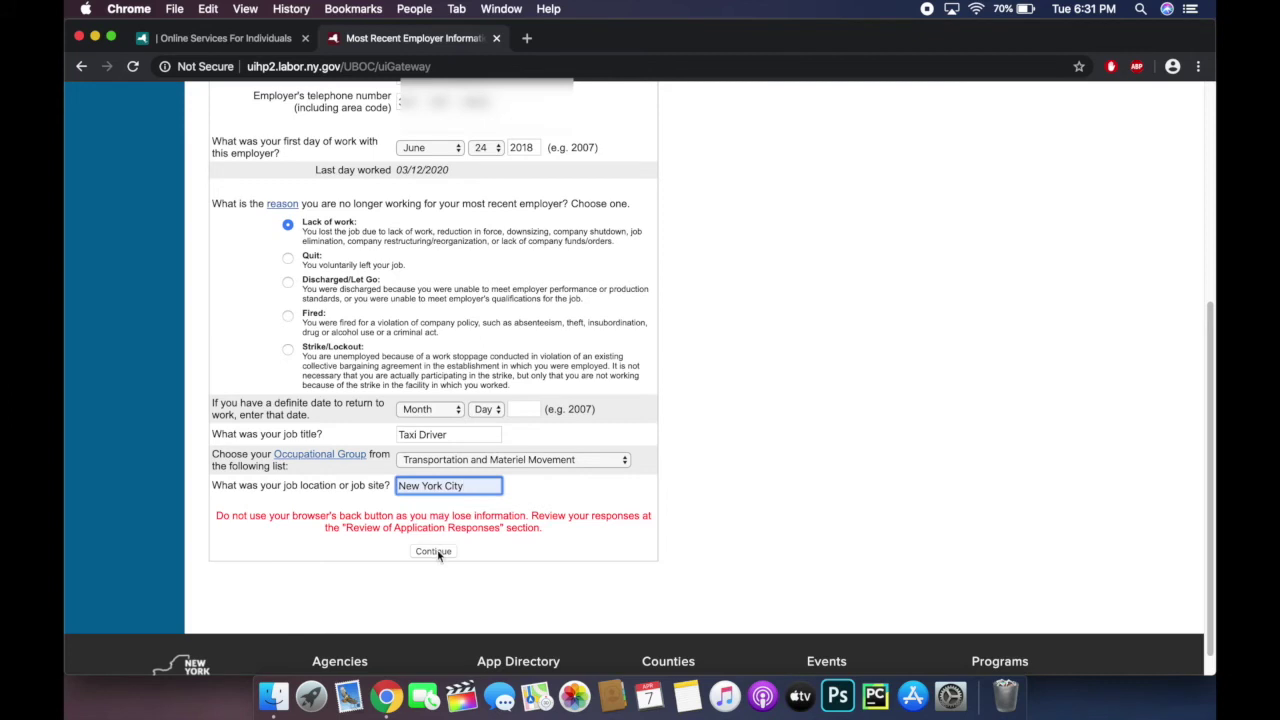
click(433, 551)
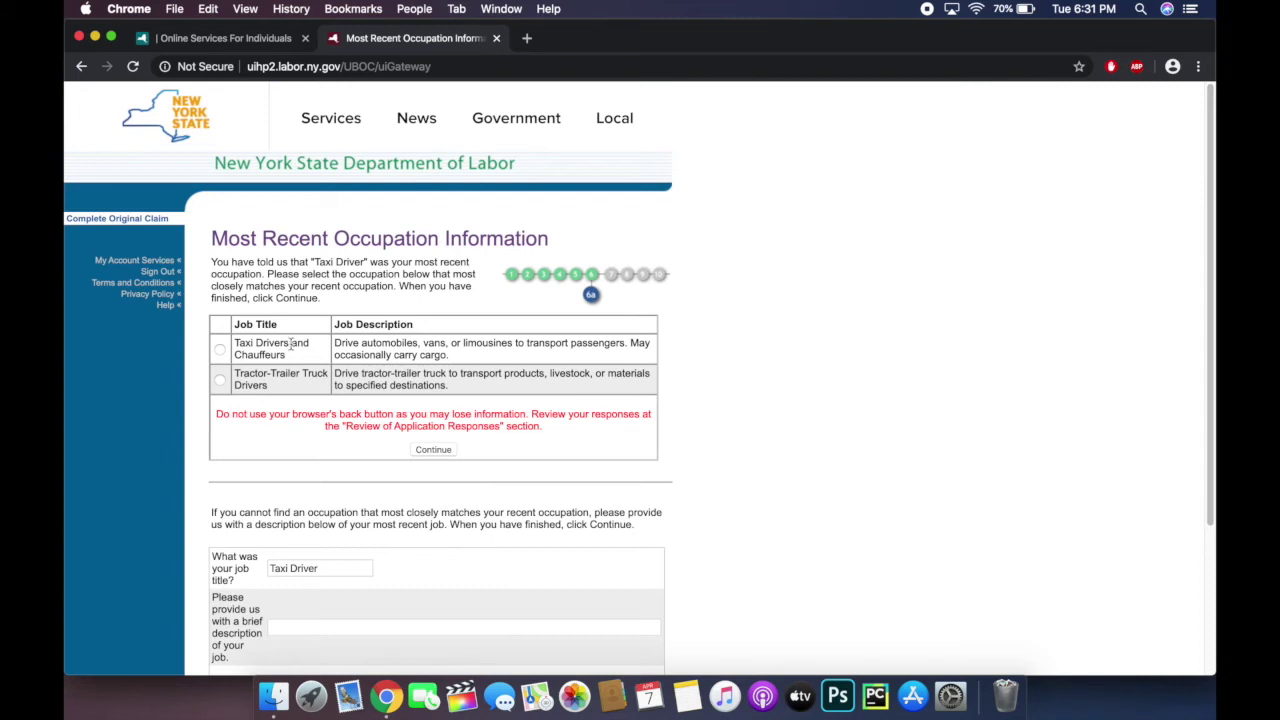
Step: Pick Taxi Drivers and Chauffeurs as the occupation and continue
click(220, 351)
scroll(700, 360, down, 1)
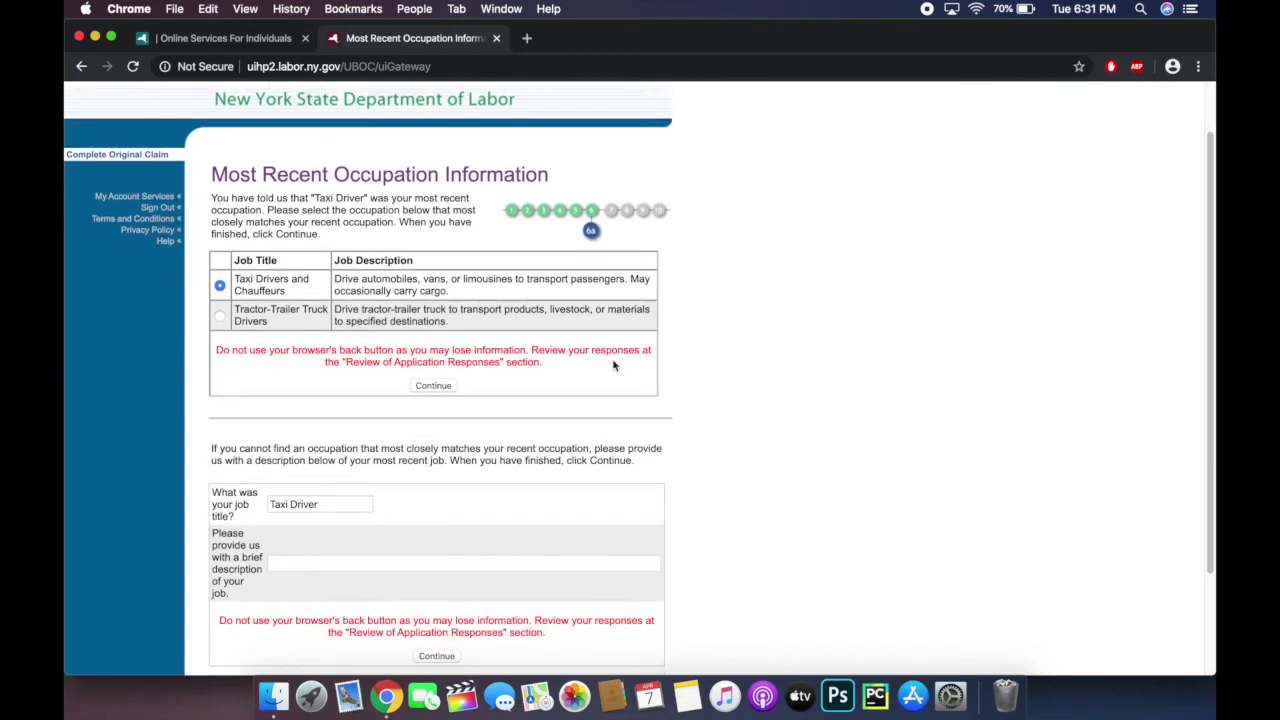
click(423, 388)
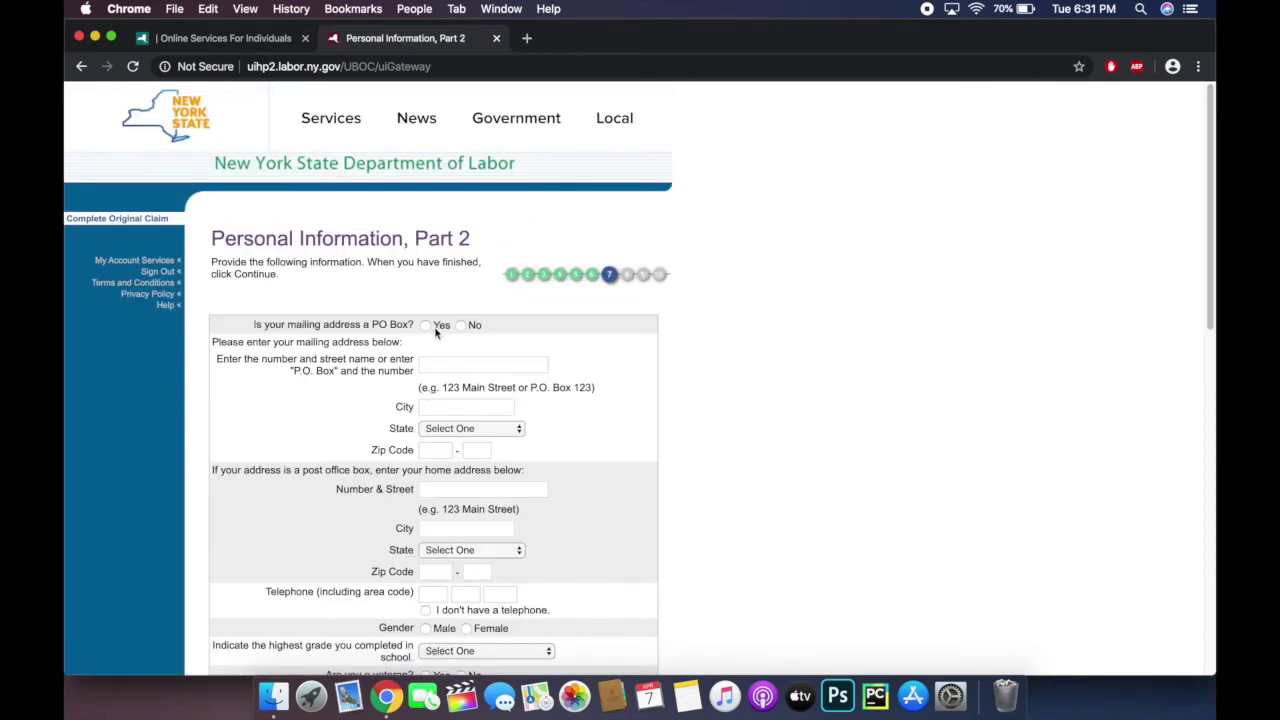
Step: Answer No to the PO Box question and fill the mailing street address from autofill suggestions
click(465, 326)
click(451, 362)
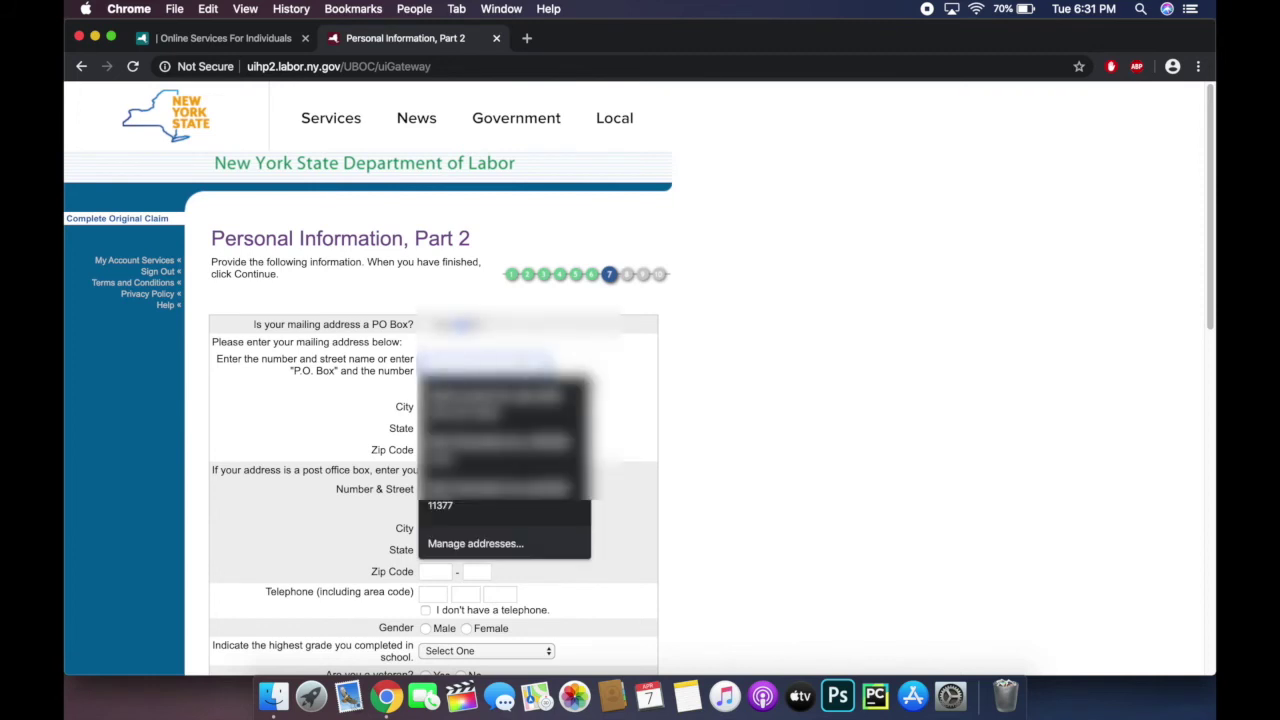
text(1)
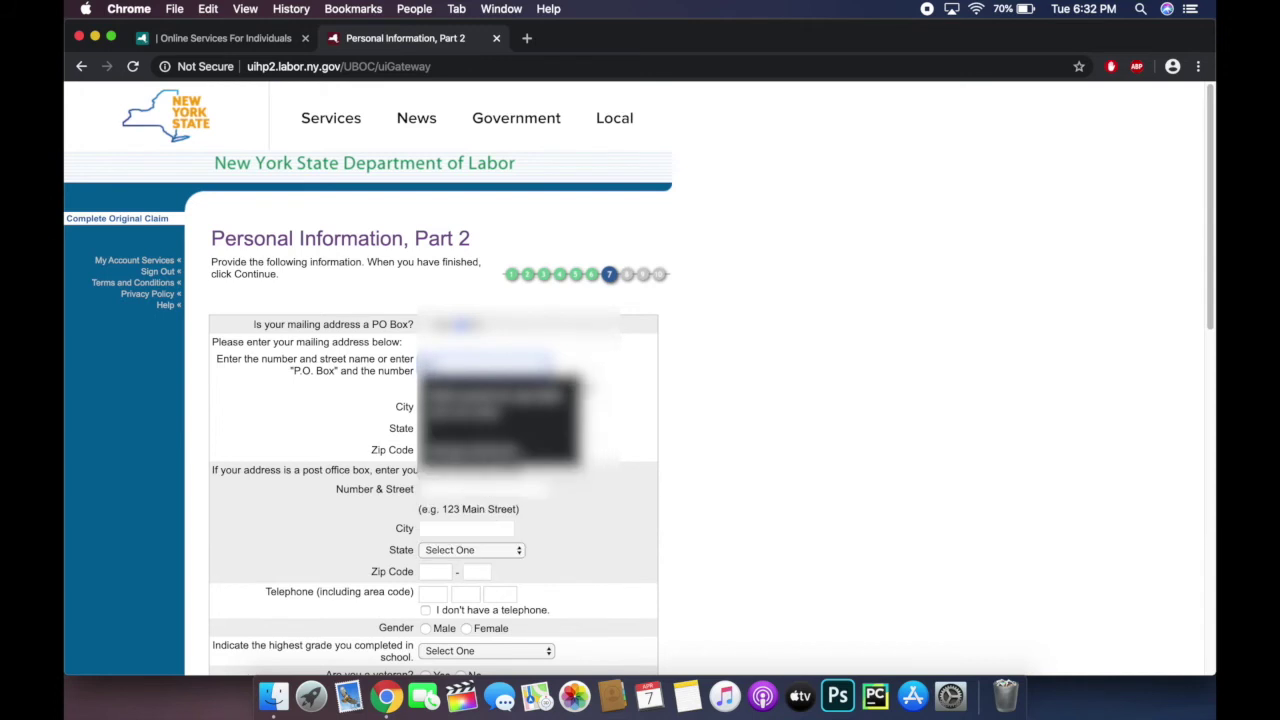
text(23 Main St)
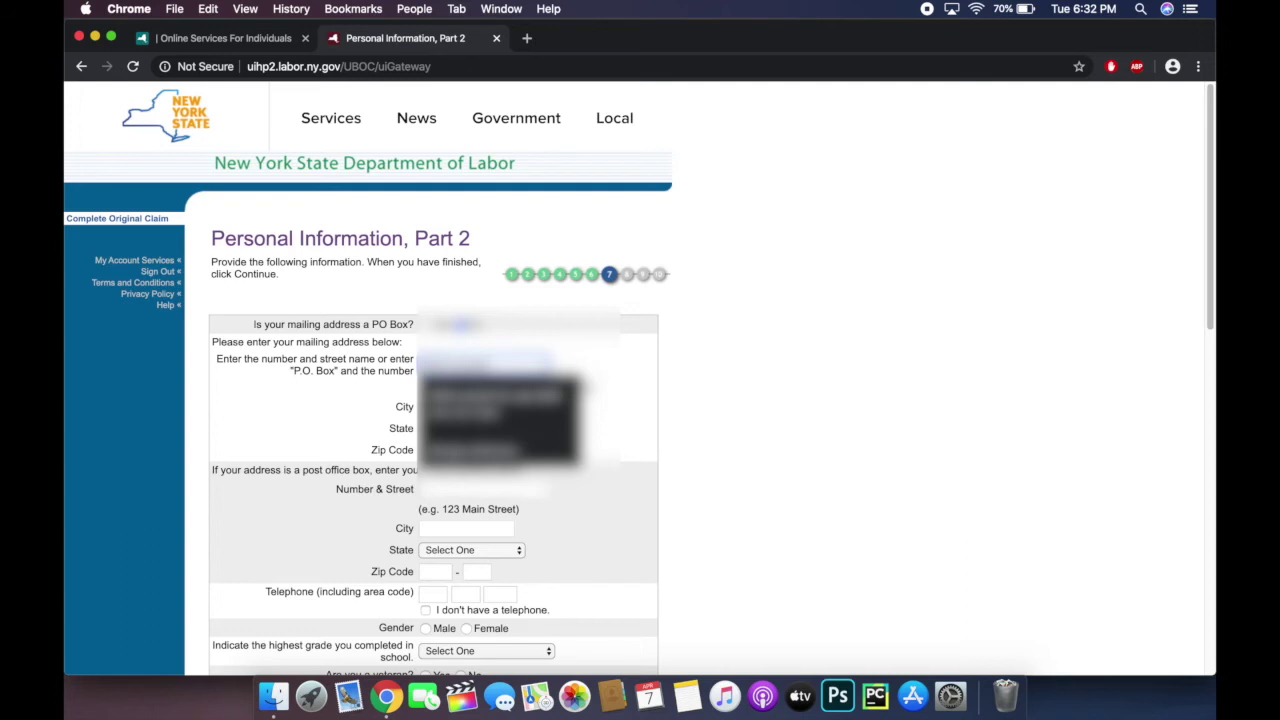
text(reet Apt)
key(Return)
key(Down)
text(12)
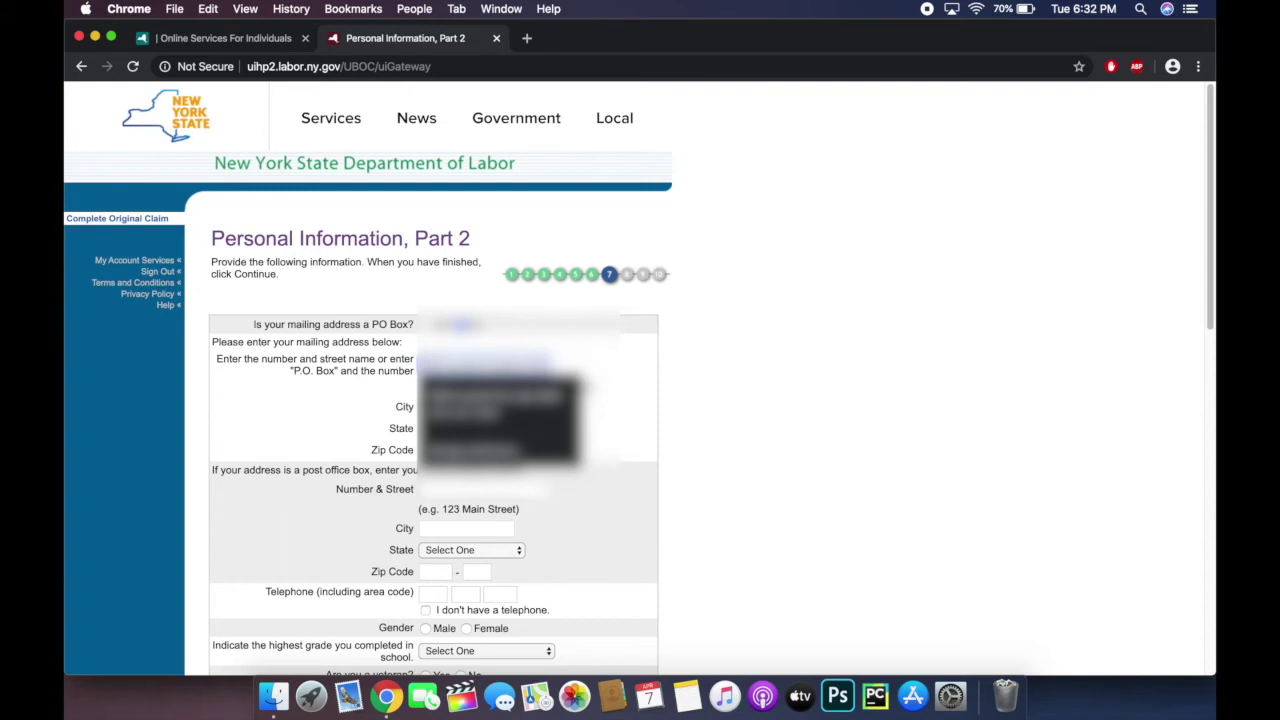
key(Return)
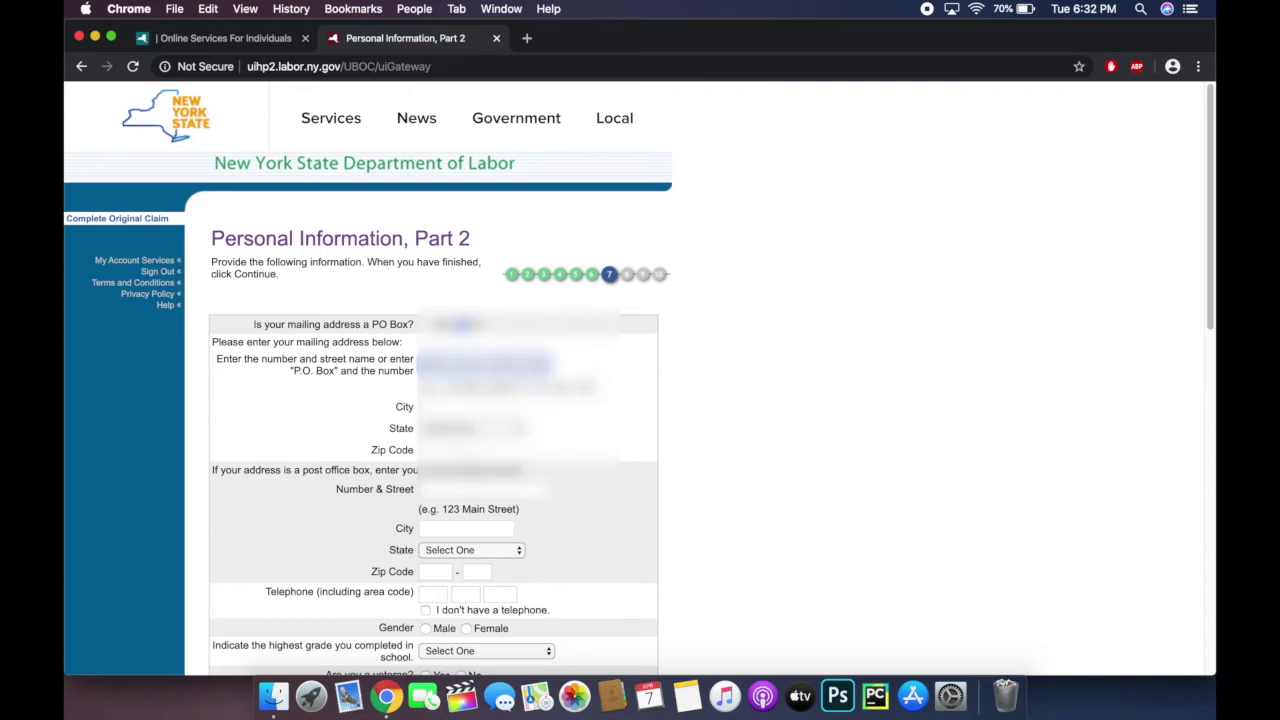
key(Down)
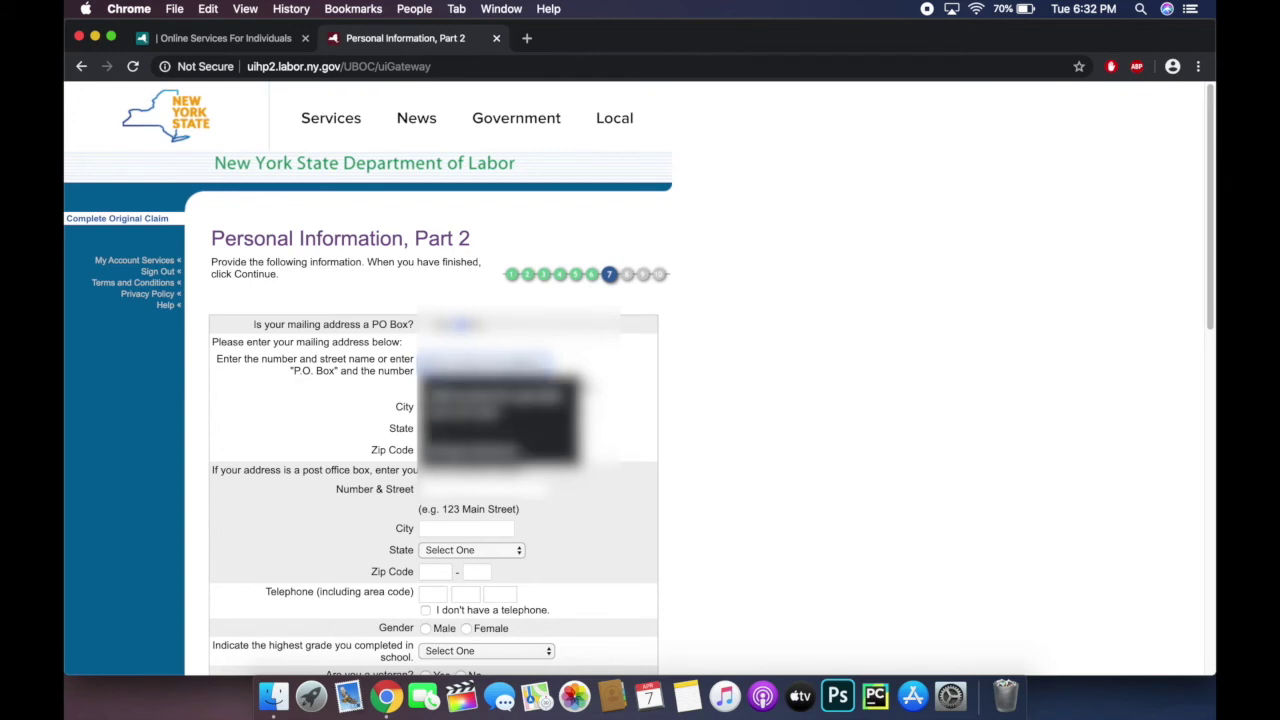
key(Return)
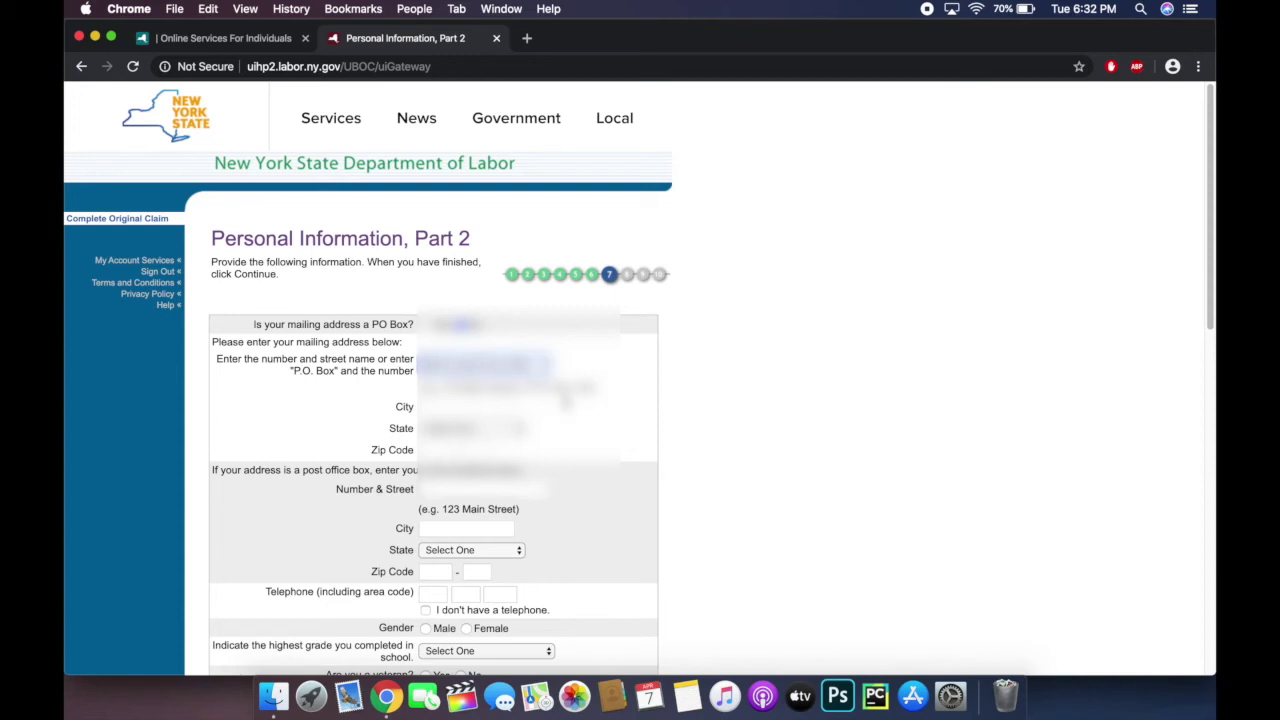
Step: Fill city, state and zip from the saved address and complete the three telephone number parts
click(470, 406)
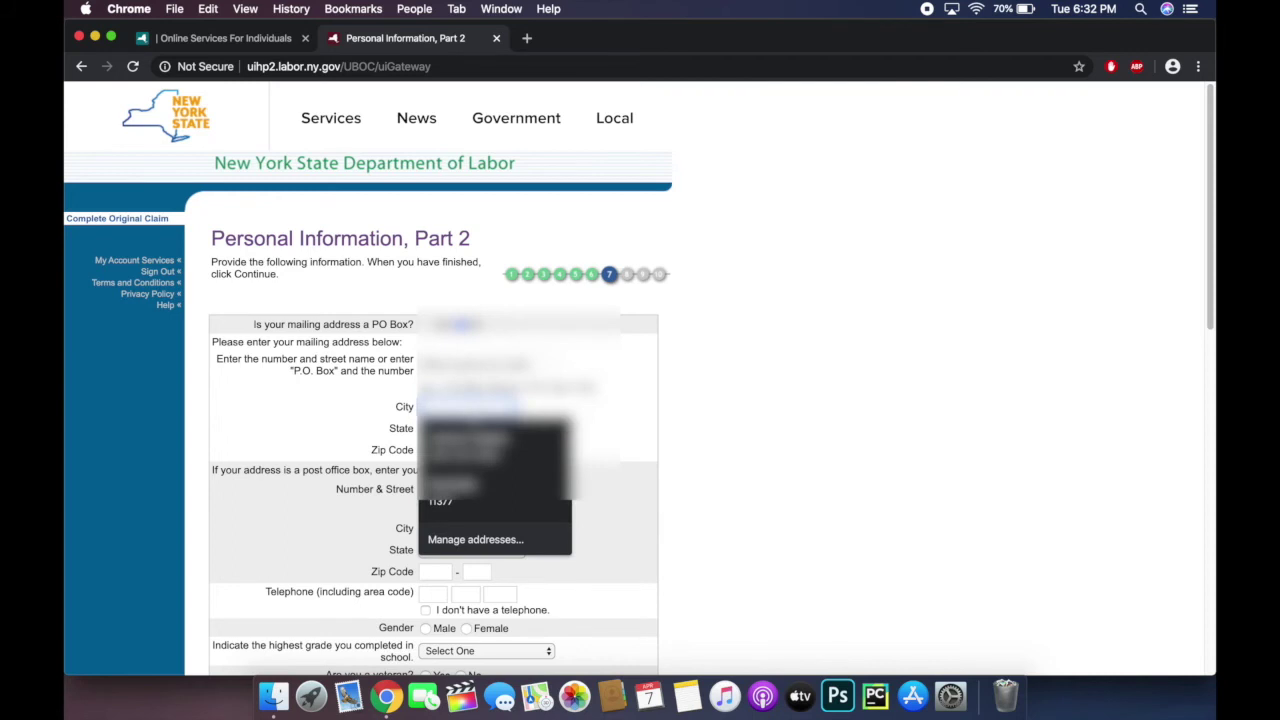
key(Return)
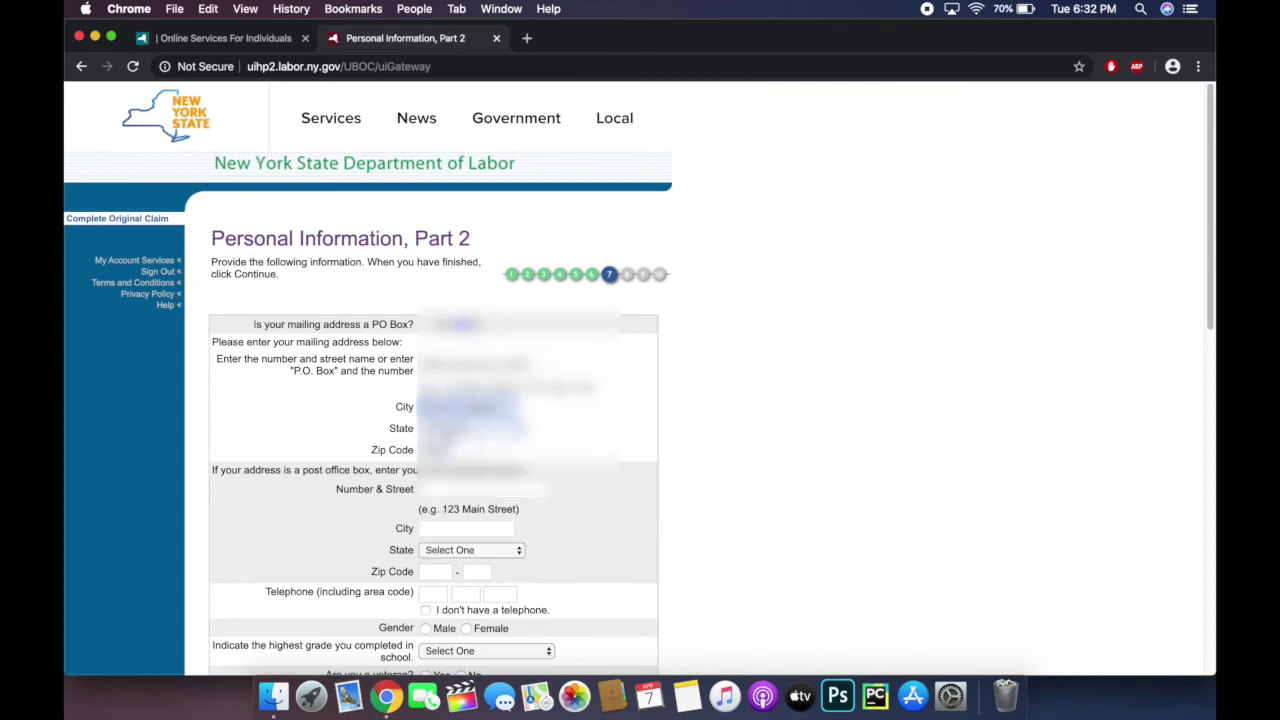
scroll(431, 458, down, 3)
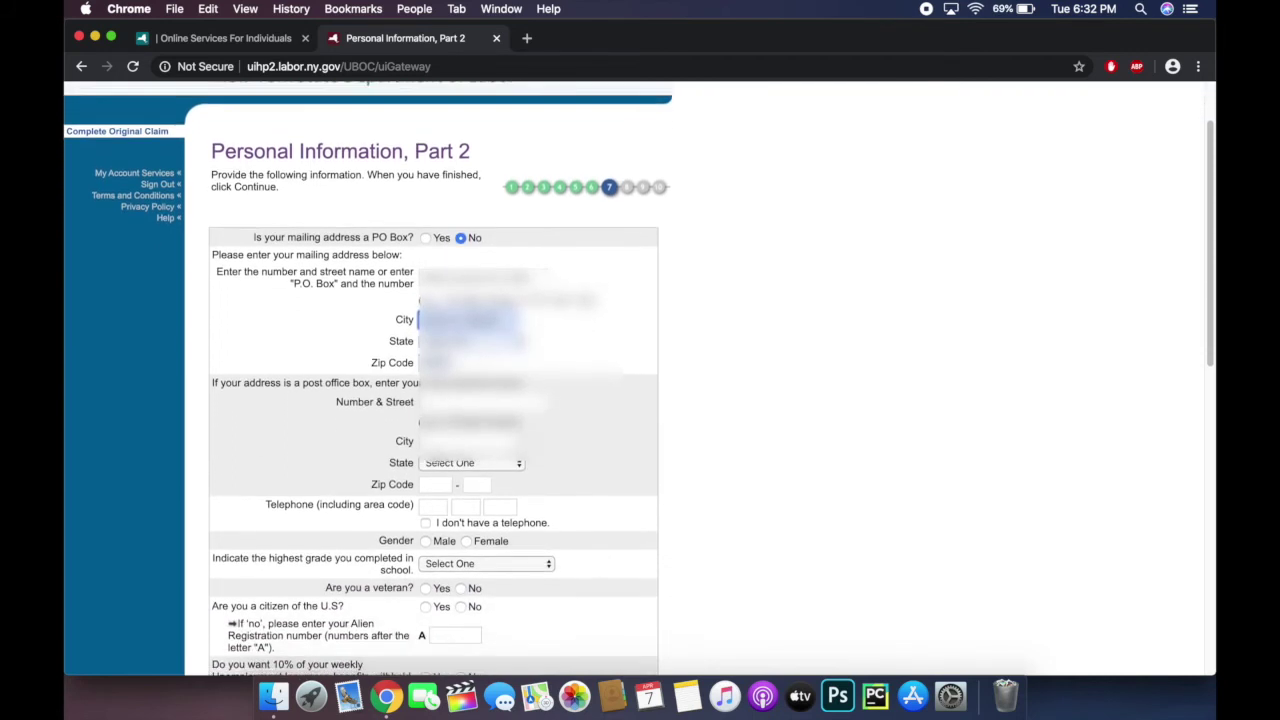
click(431, 458)
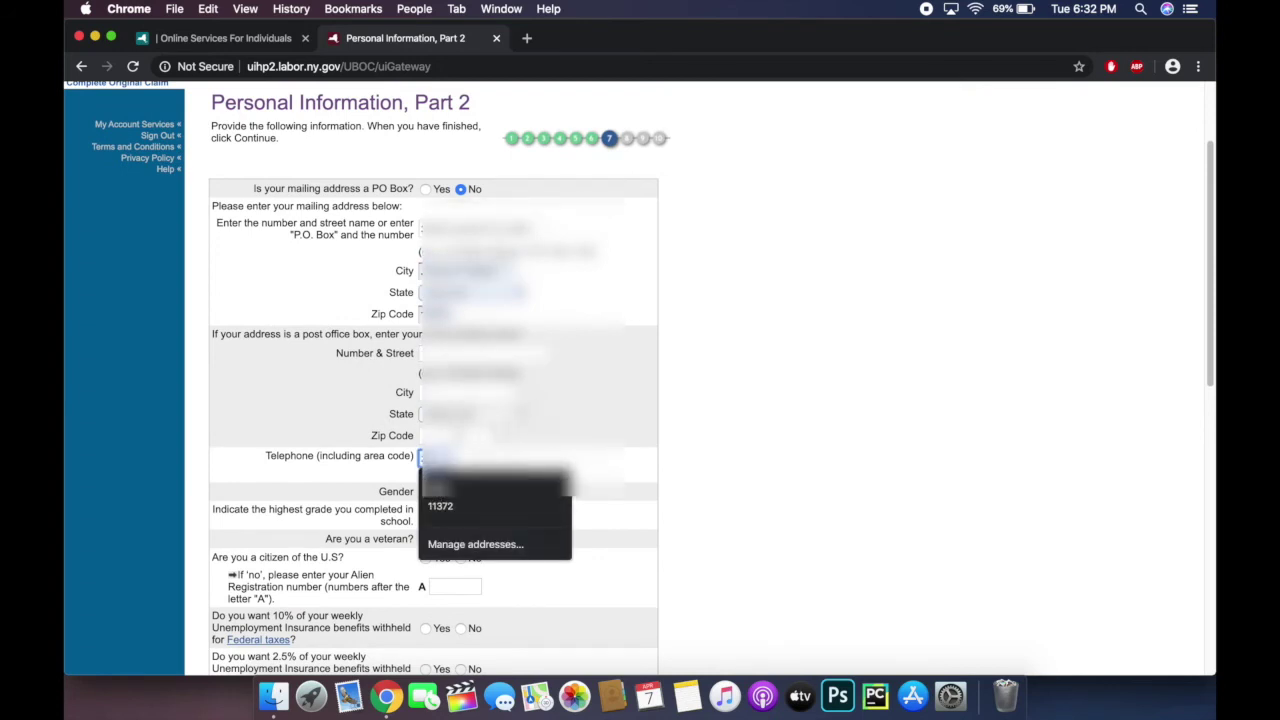
key(Escape)
key(Down)
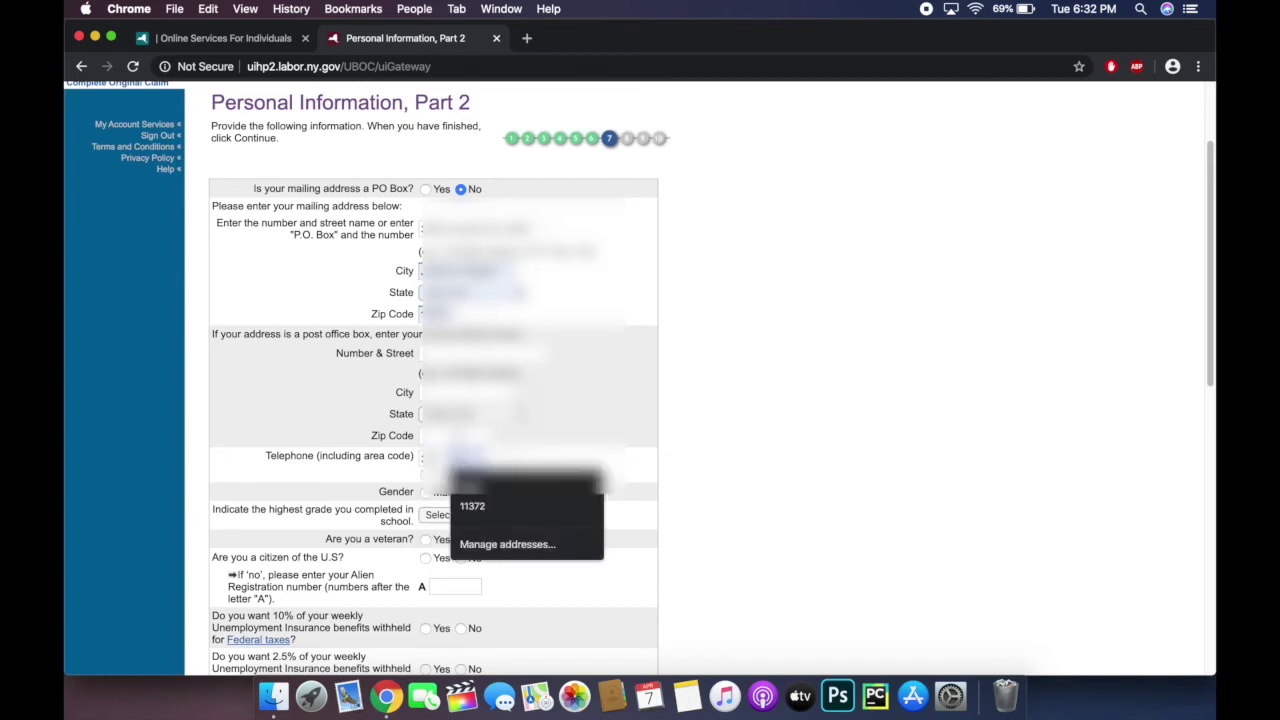
key(Escape)
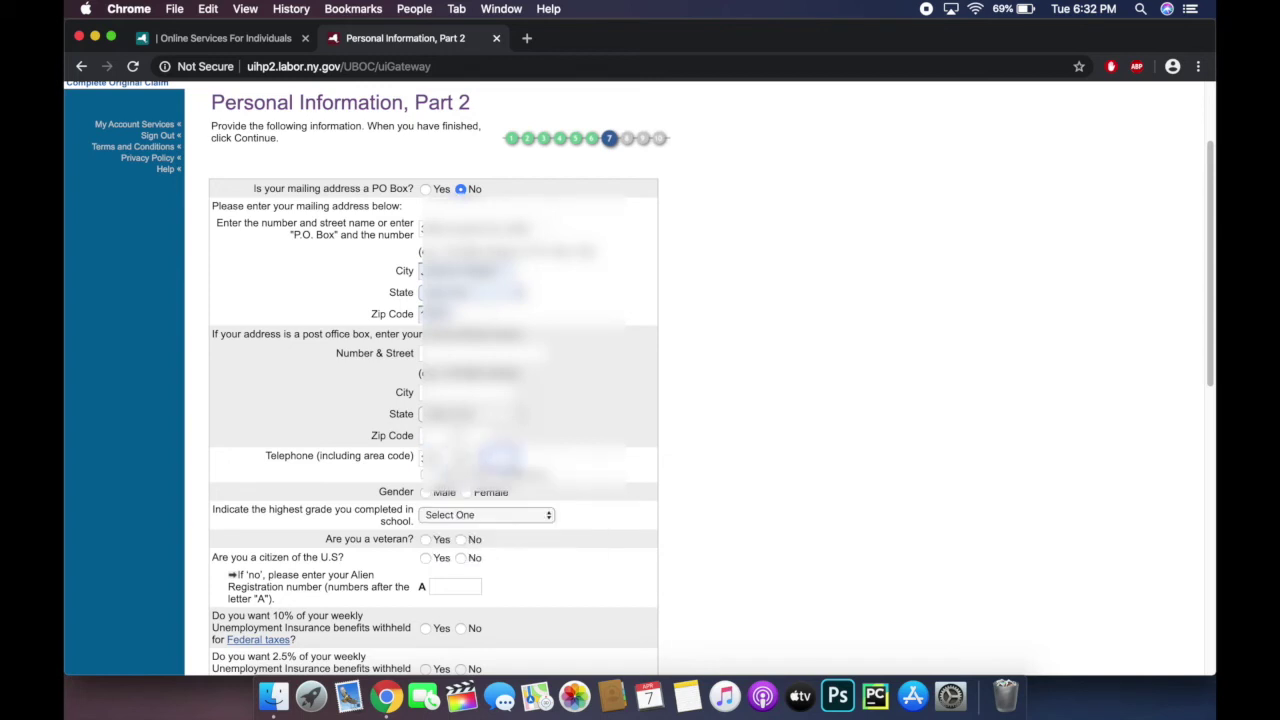
key(Down)
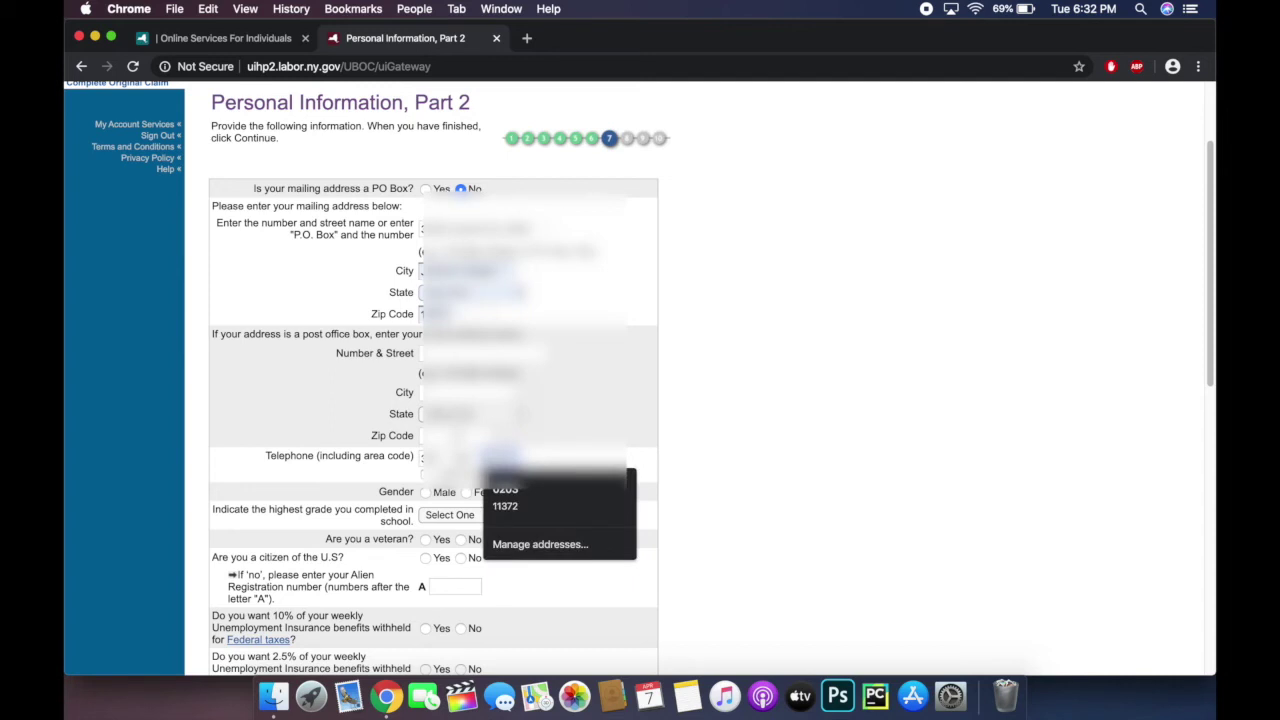
key(Escape)
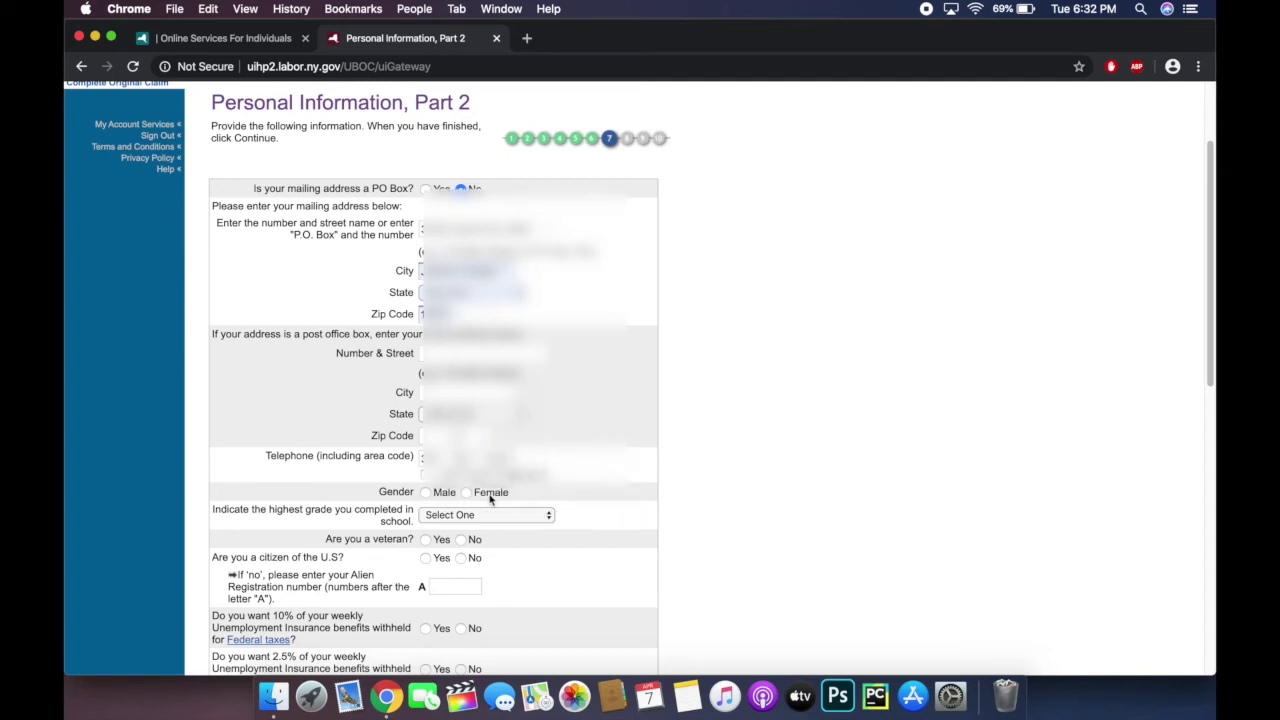
Step: Answer Male, Grade 12, not a veteran, not a U.S. citizen, and enter the Alien Registration number
click(428, 495)
click(507, 515)
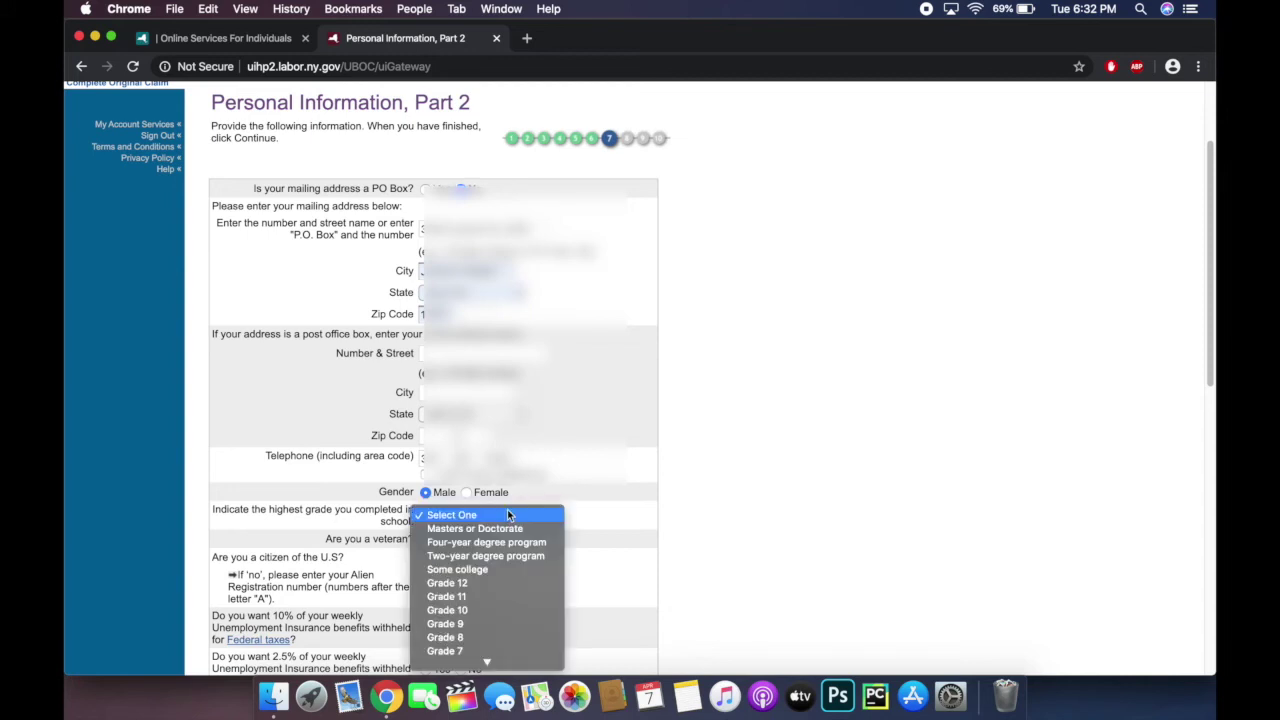
scroll(507, 514, down, 2)
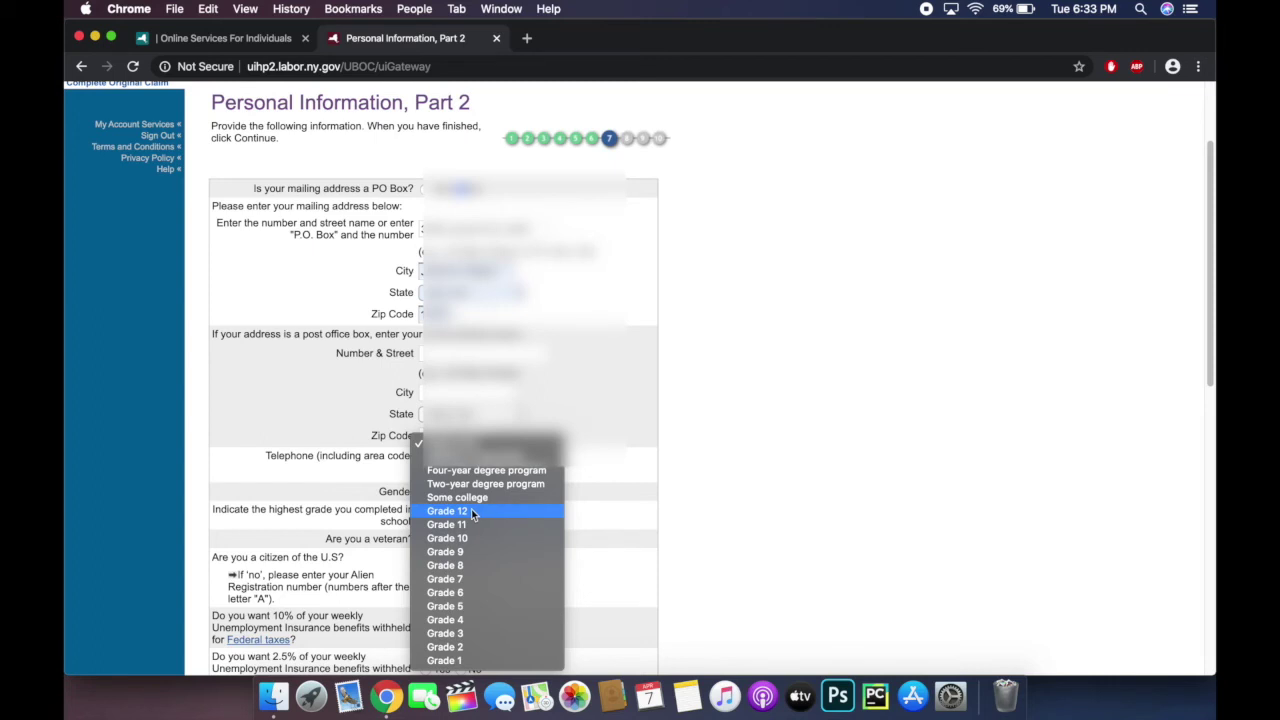
click(473, 511)
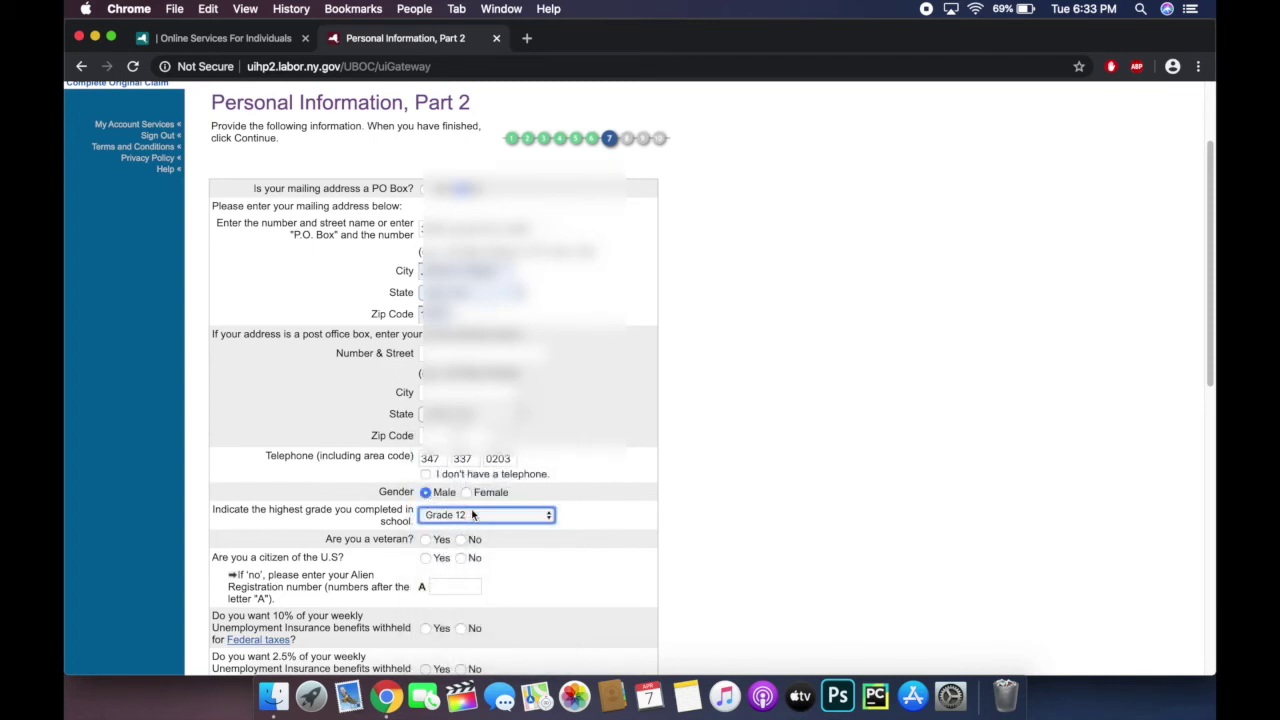
scroll(473, 514, down, 2)
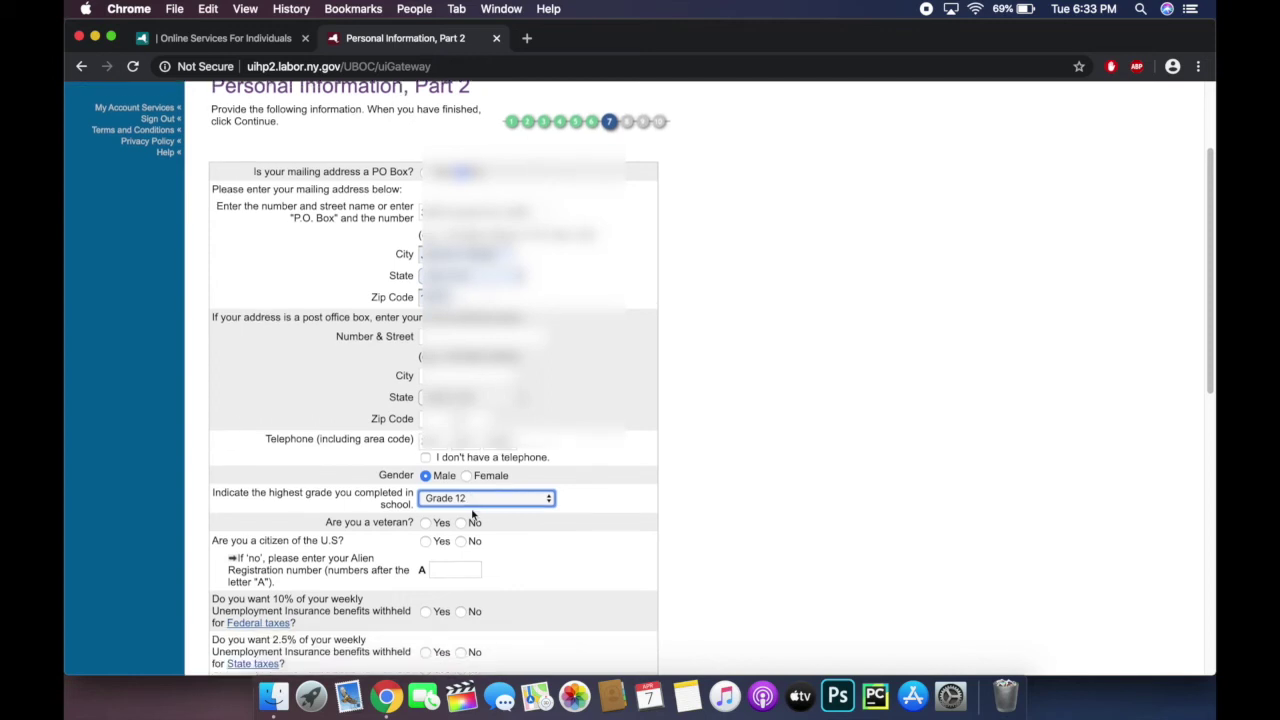
click(463, 502)
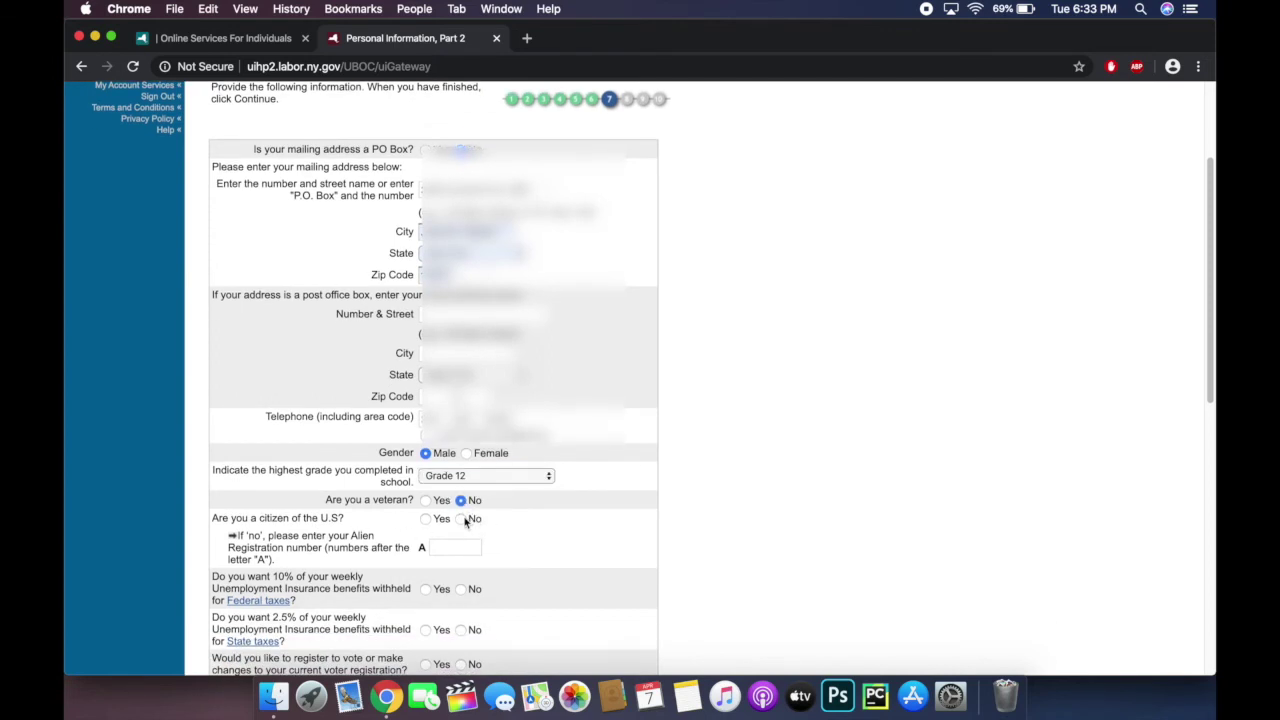
click(463, 520)
click(444, 549)
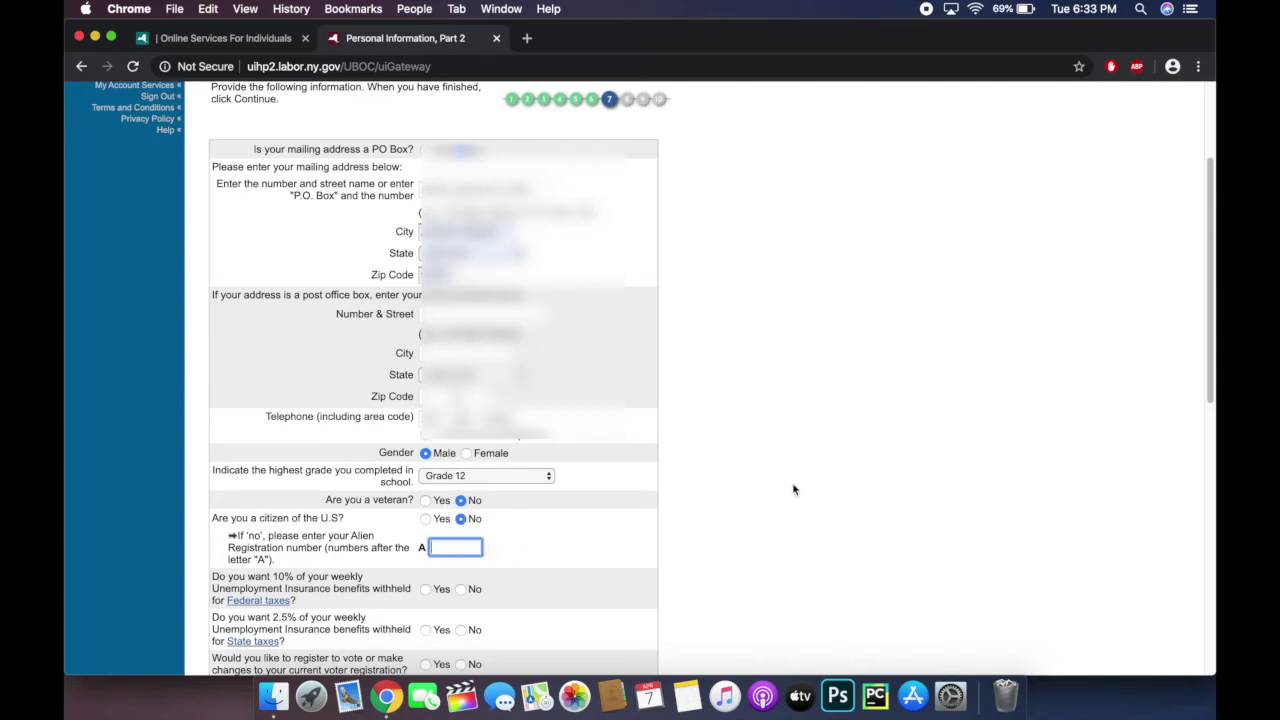
scroll(794, 487, down, 2)
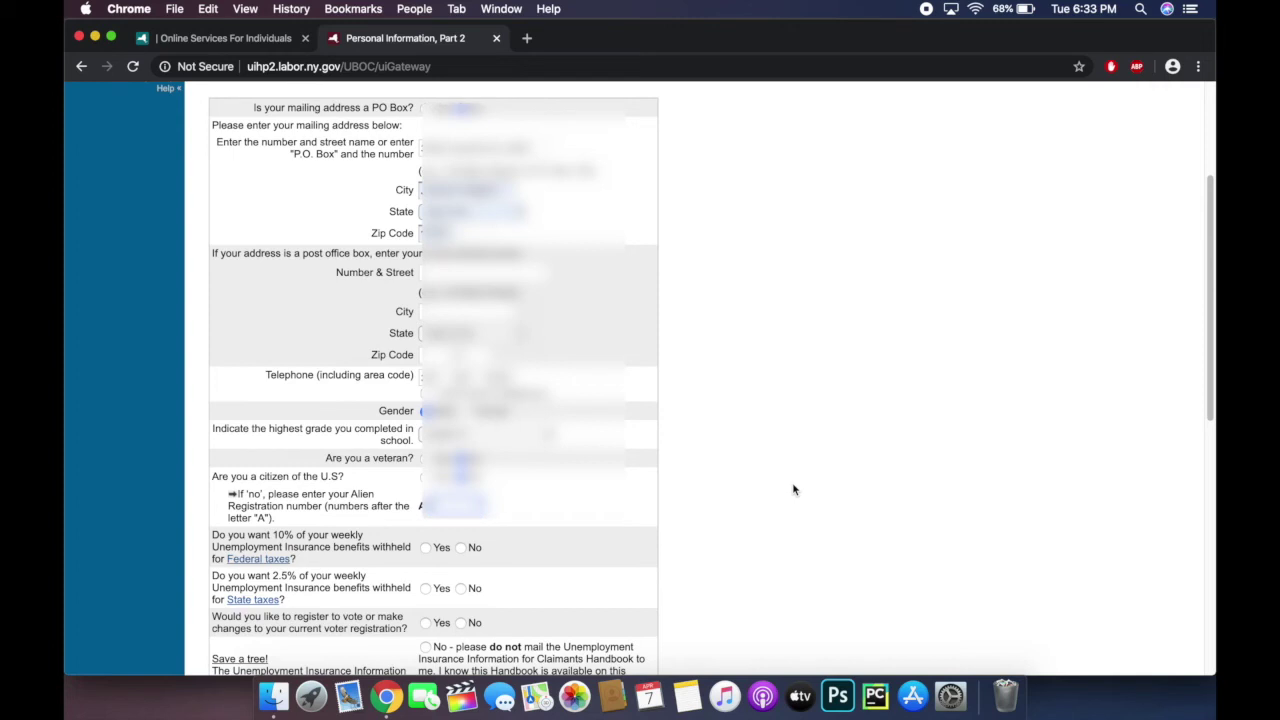
text(00000)
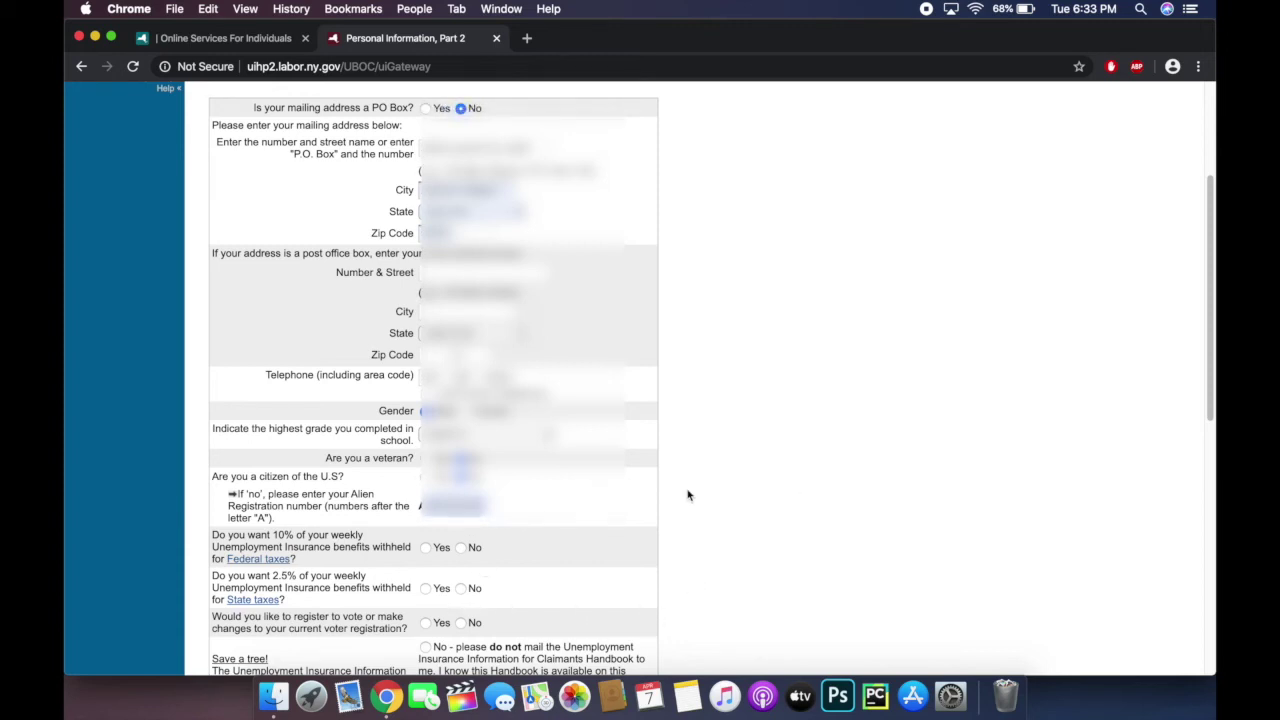
Step: Opt in to 10% federal and 2.5% state tax withholding; decline voter registration and mailed handbook
scroll(688, 494, down, 2)
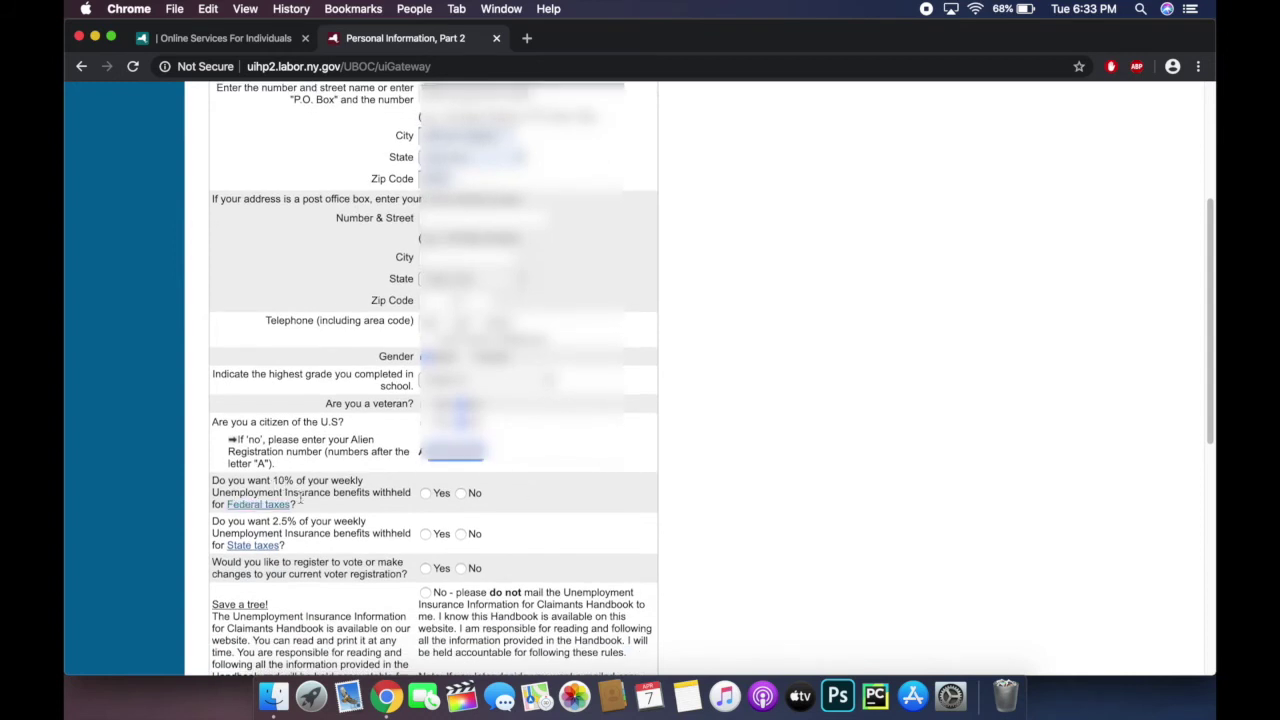
click(425, 493)
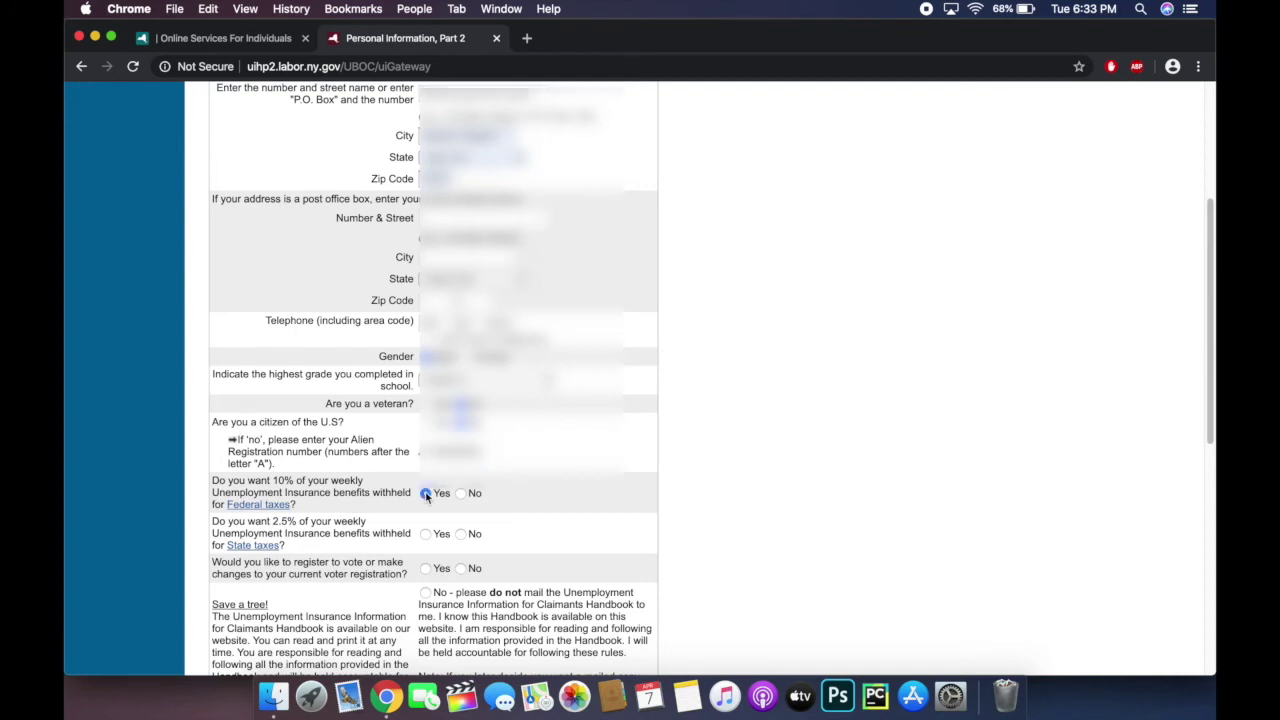
scroll(426, 497, down, 1)
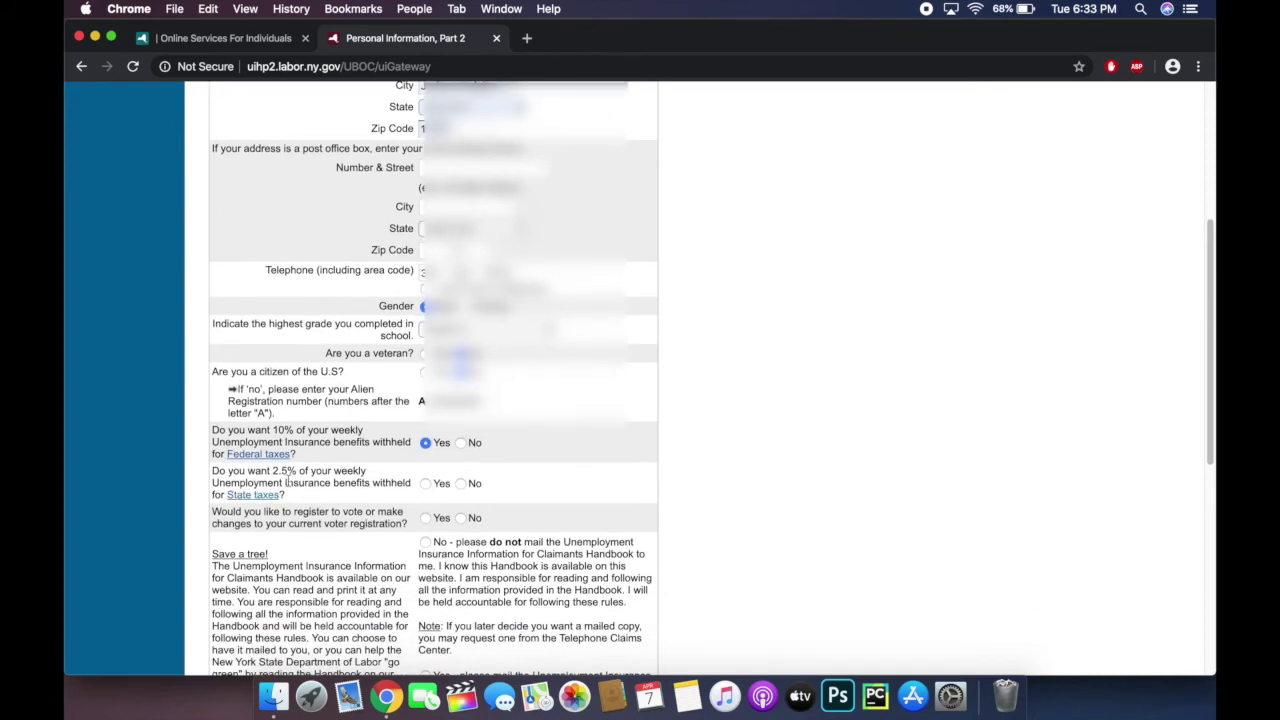
click(431, 484)
scroll(508, 487, down, 1)
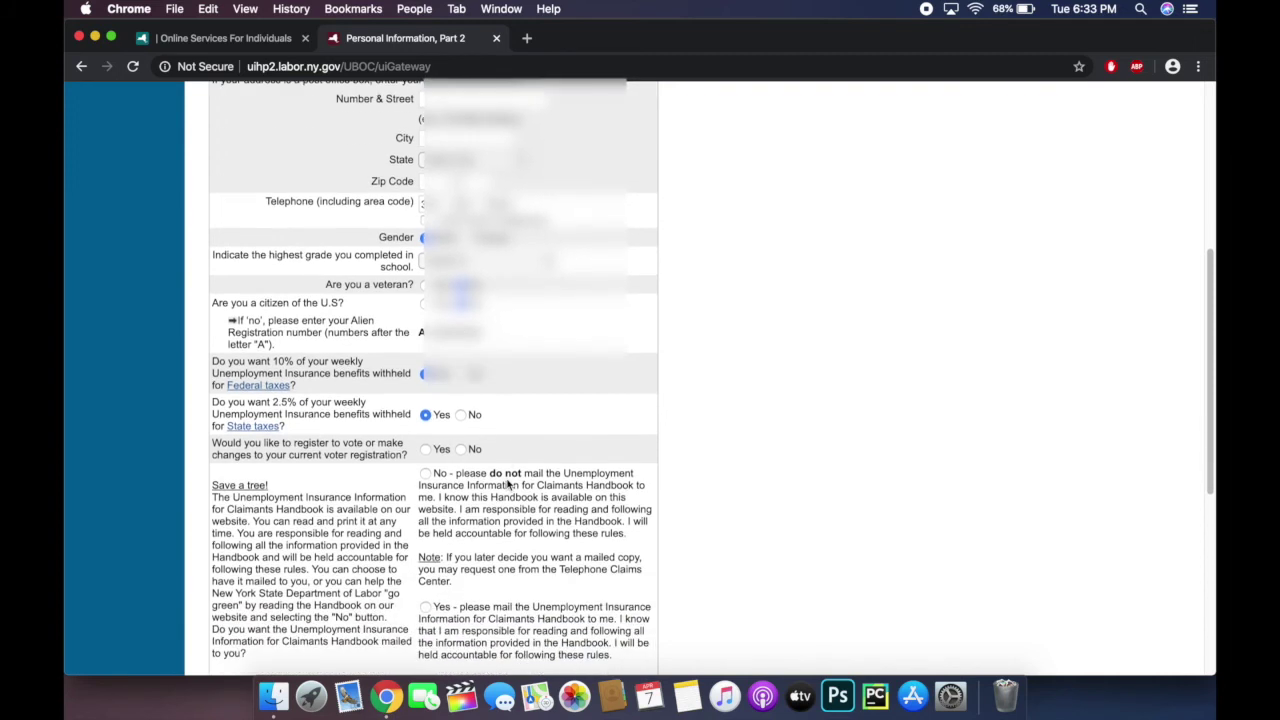
click(461, 449)
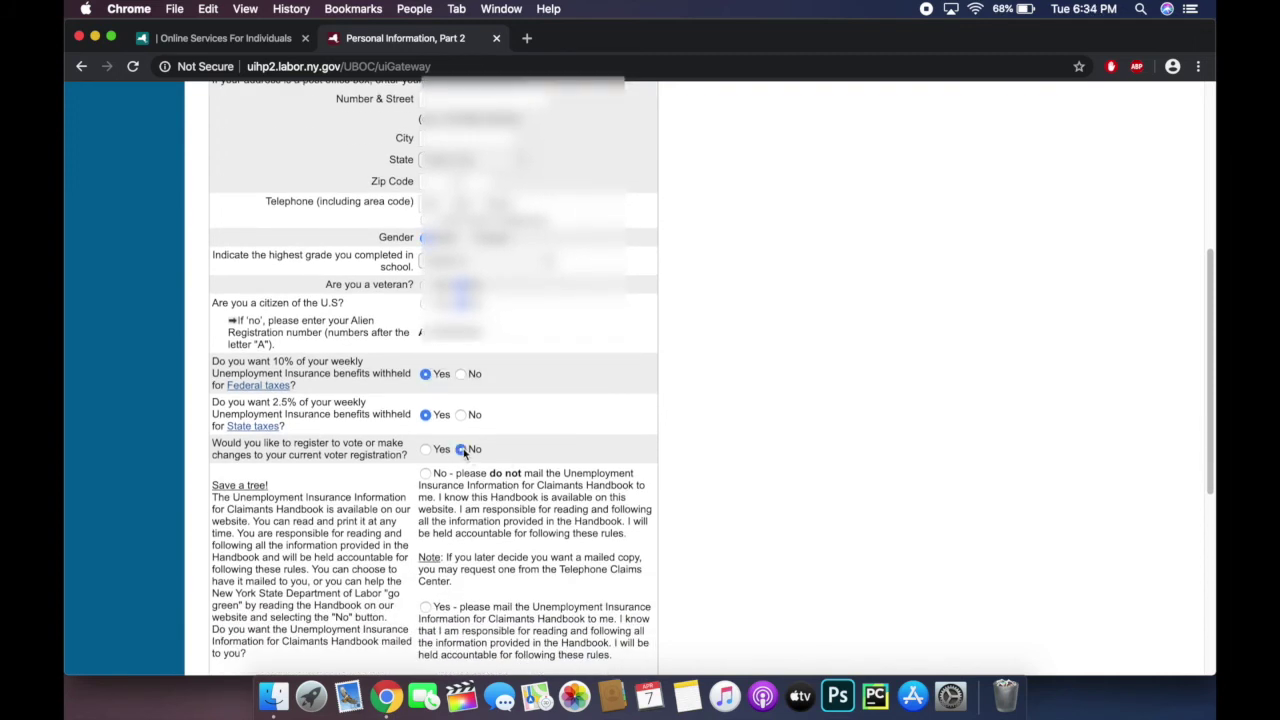
click(427, 475)
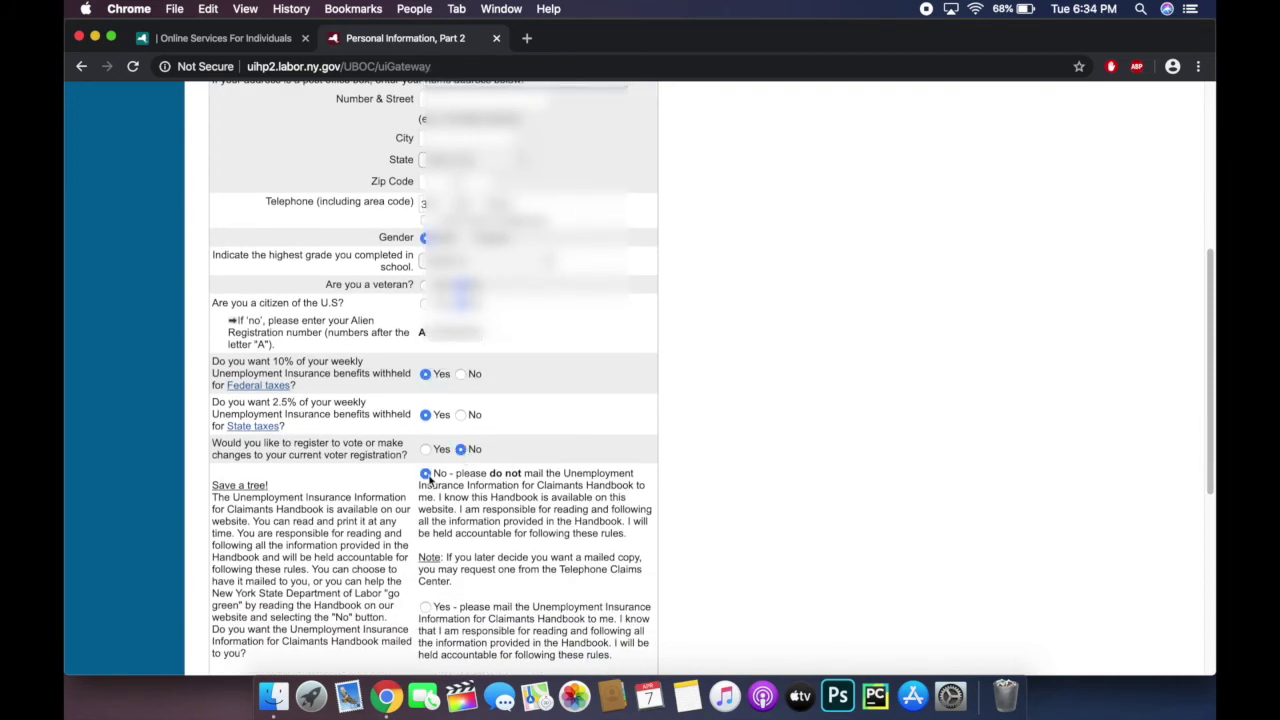
scroll(587, 457, down, 6)
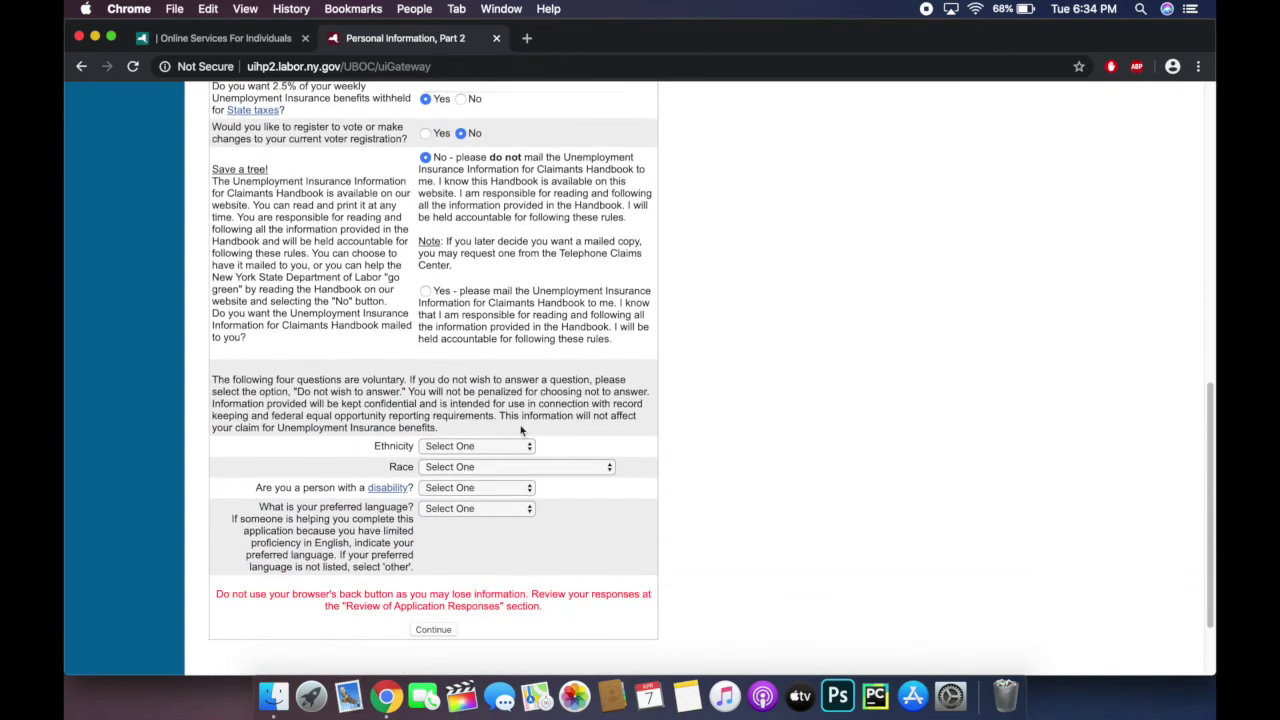
Step: Set ethnicity to Non-hispanic, race to Asian, disability to No, and preferred language to English
click(507, 448)
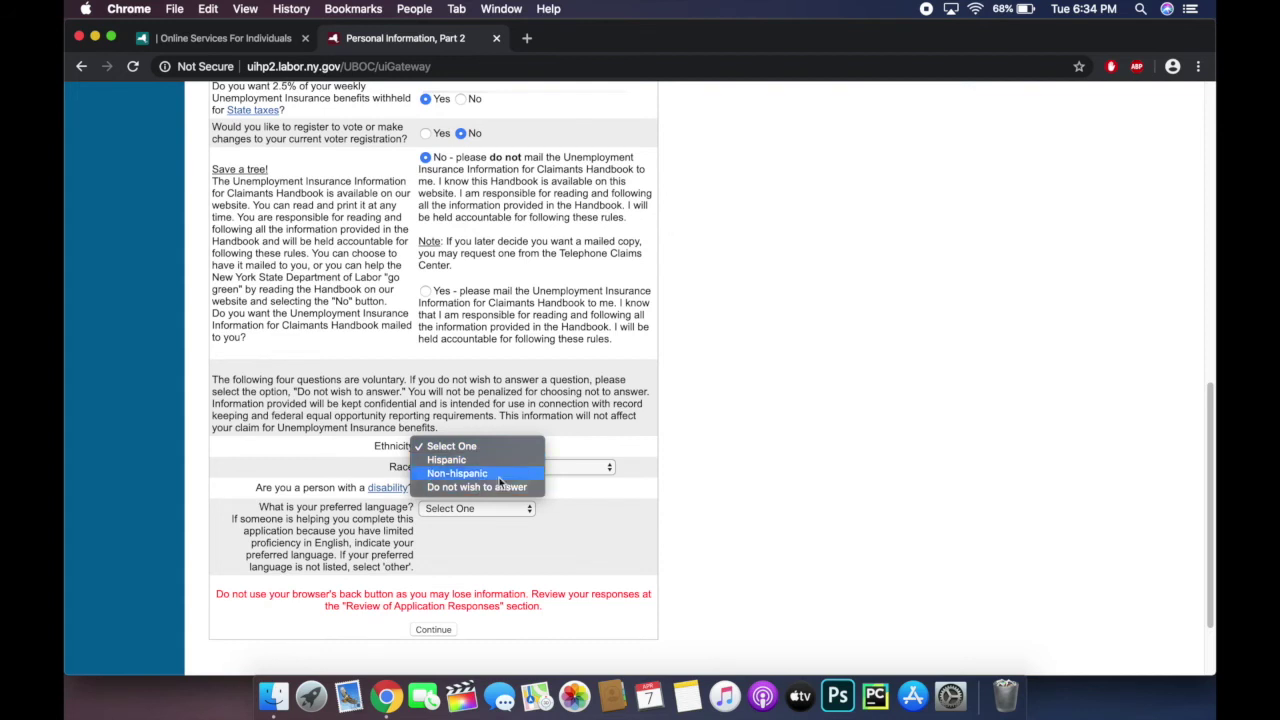
click(499, 473)
click(499, 470)
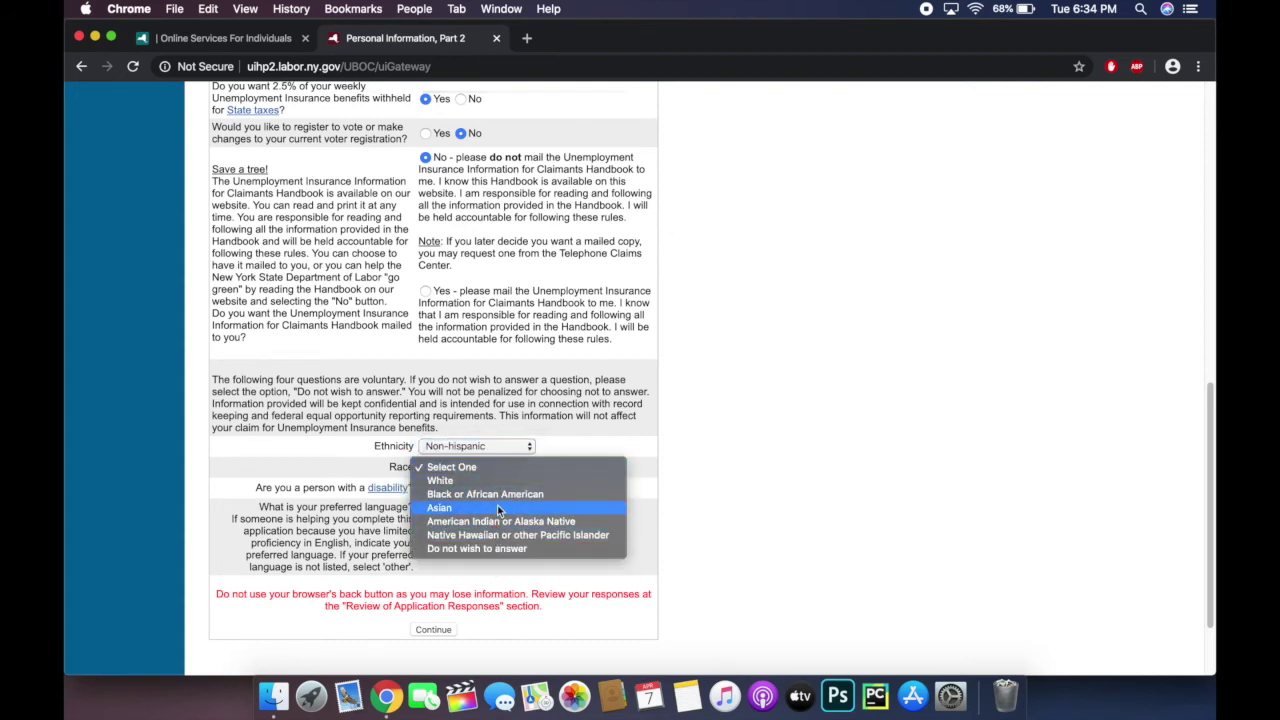
click(497, 505)
click(504, 487)
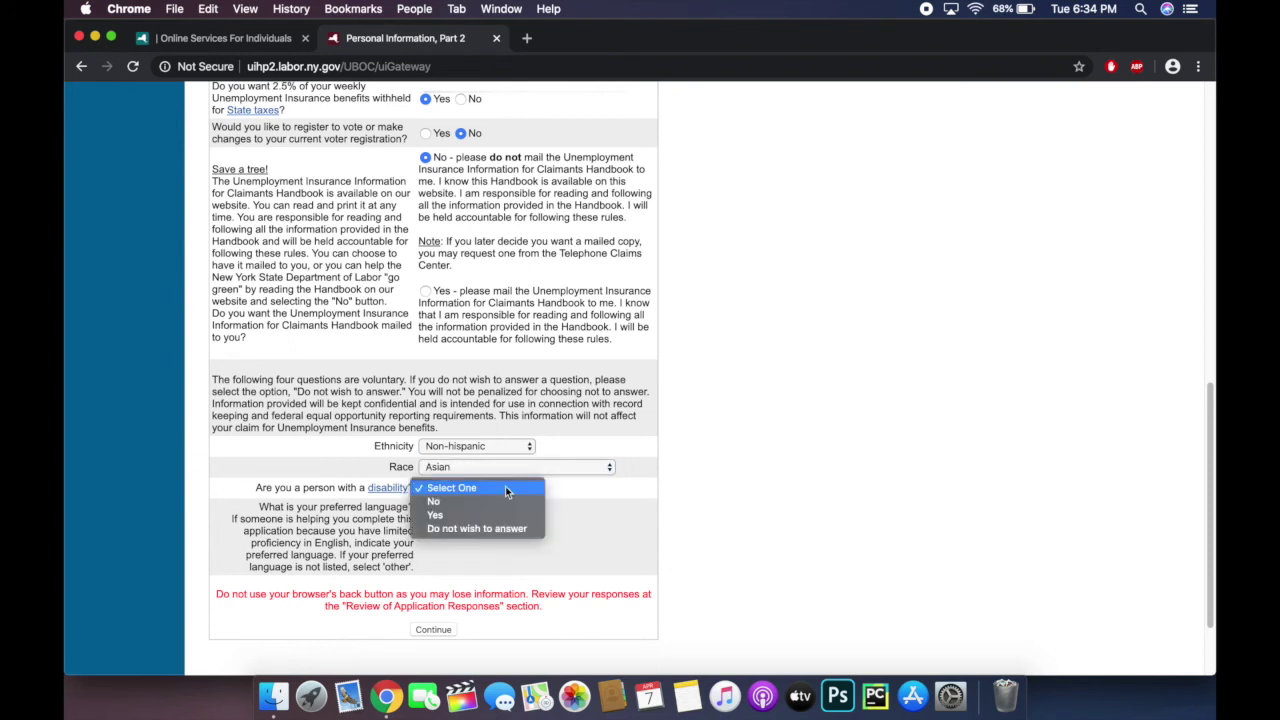
click(501, 501)
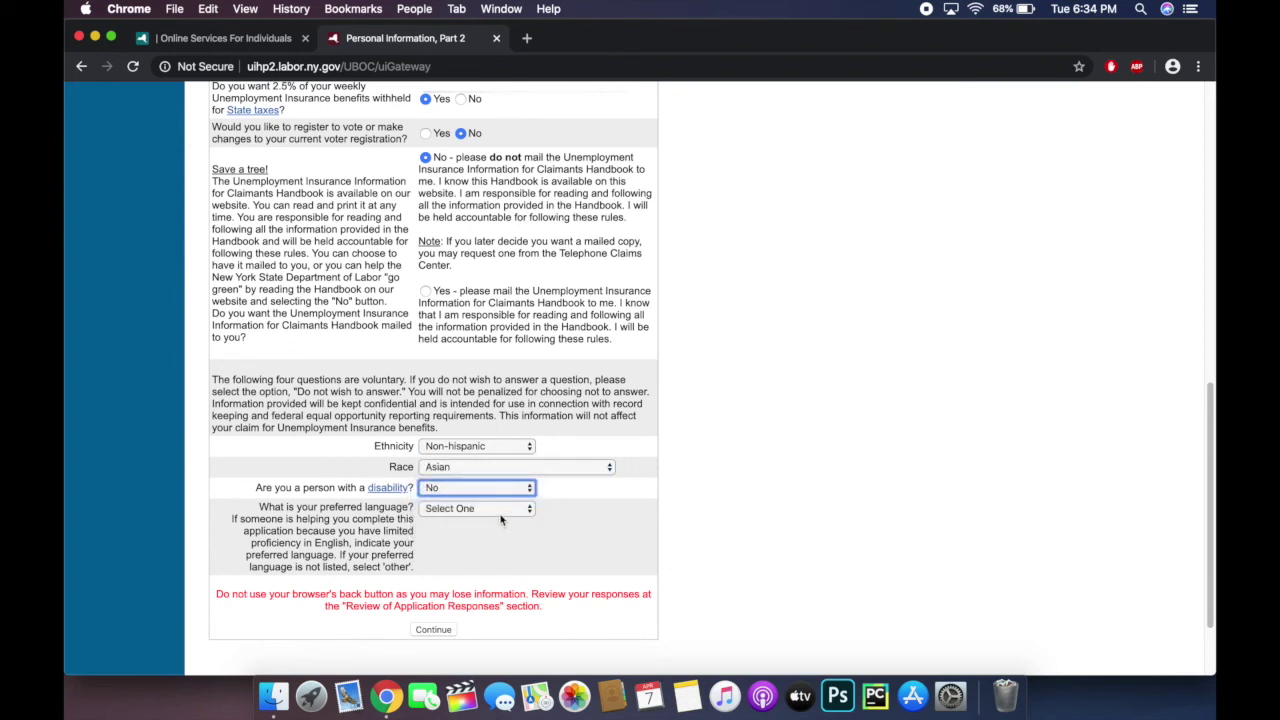
click(500, 509)
click(499, 521)
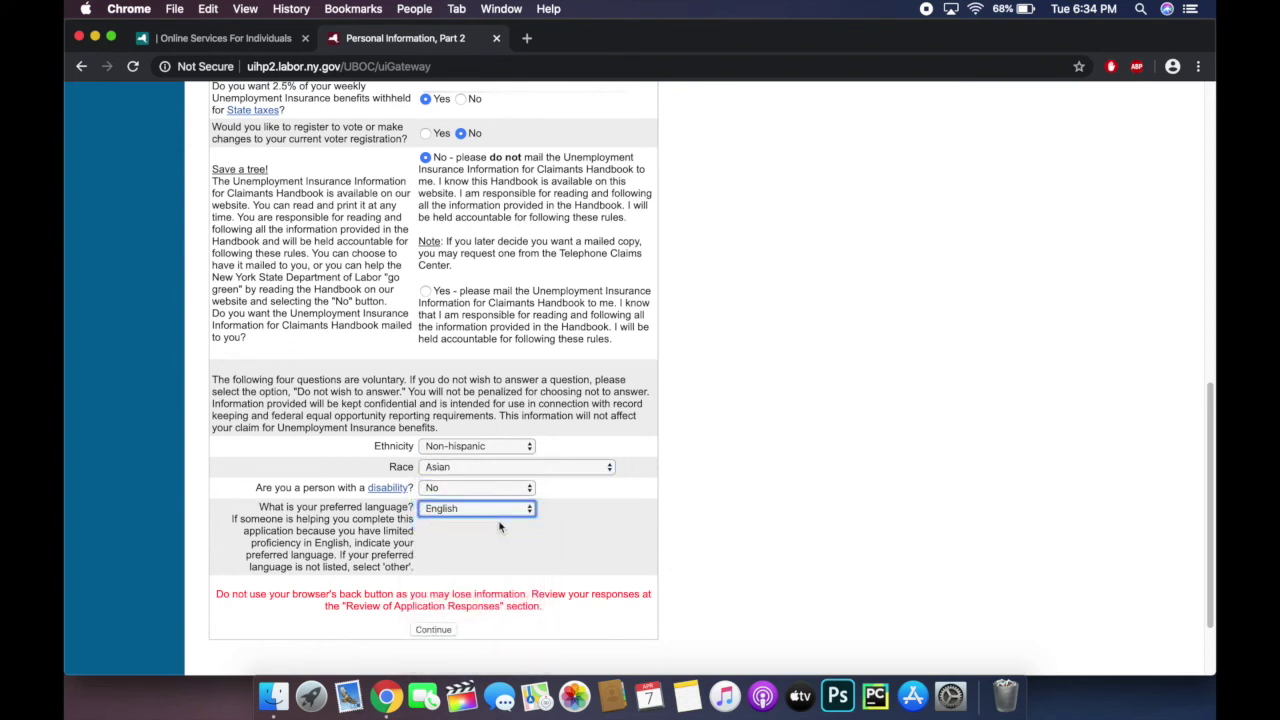
scroll(478, 540, down, 2)
Step: Submit the personal information, select Direct Deposit as the benefit payment method, and continue
click(435, 547)
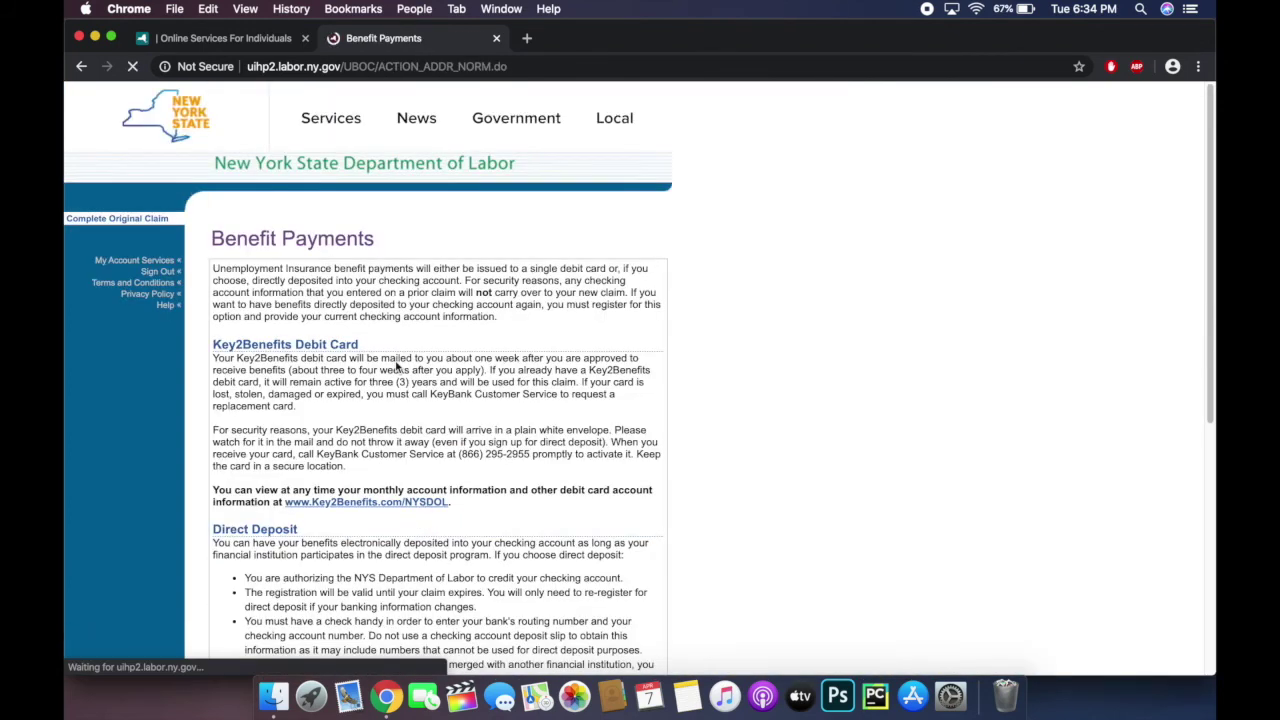
scroll(397, 366, down, 3)
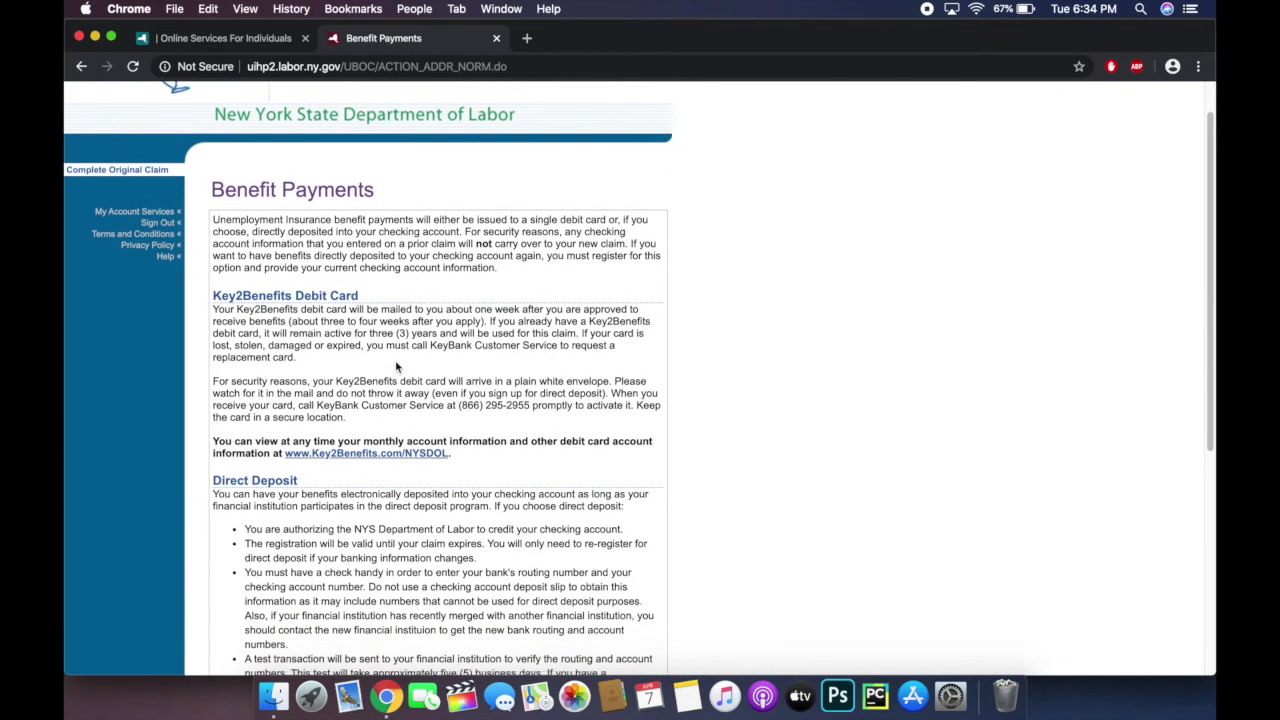
scroll(397, 366, down, 6)
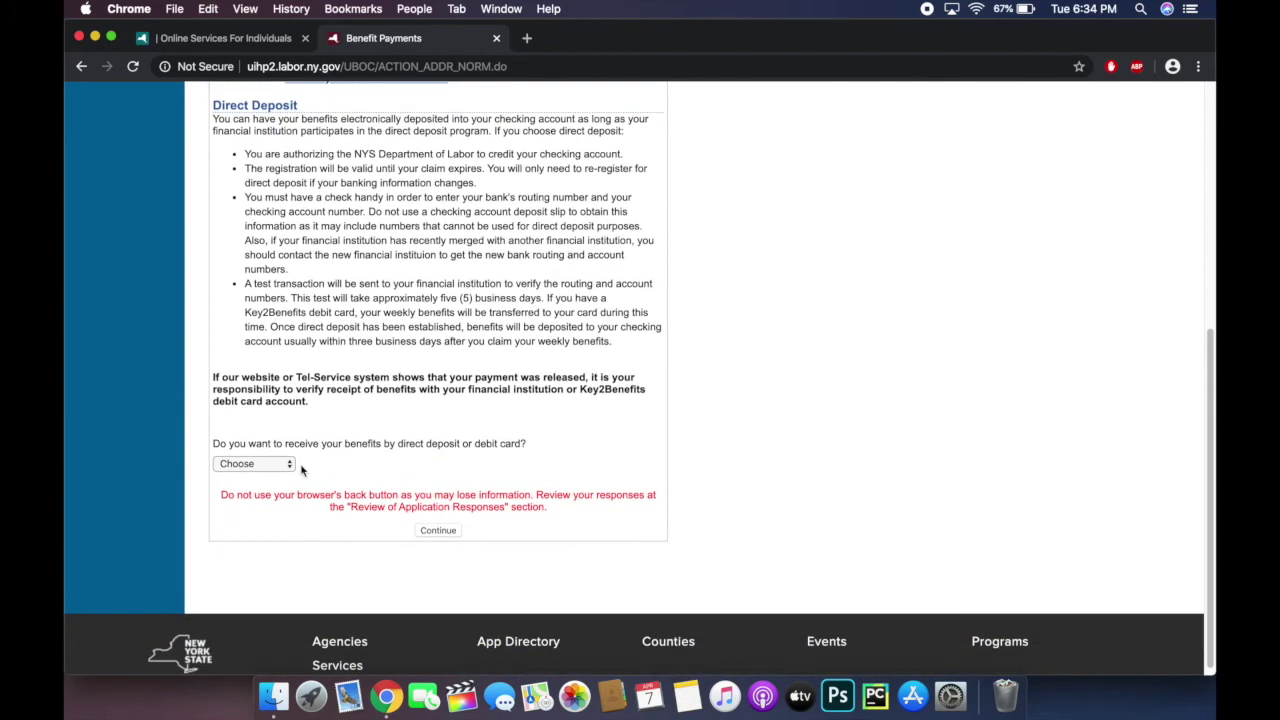
click(290, 465)
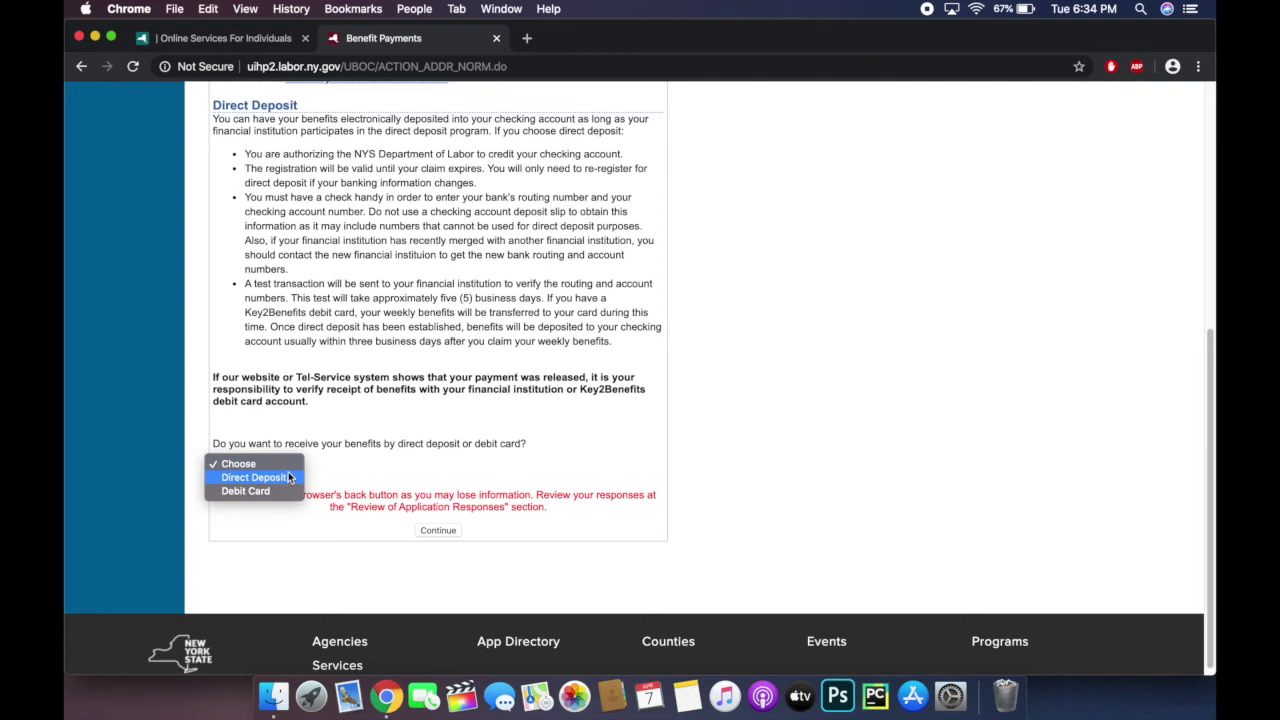
click(288, 478)
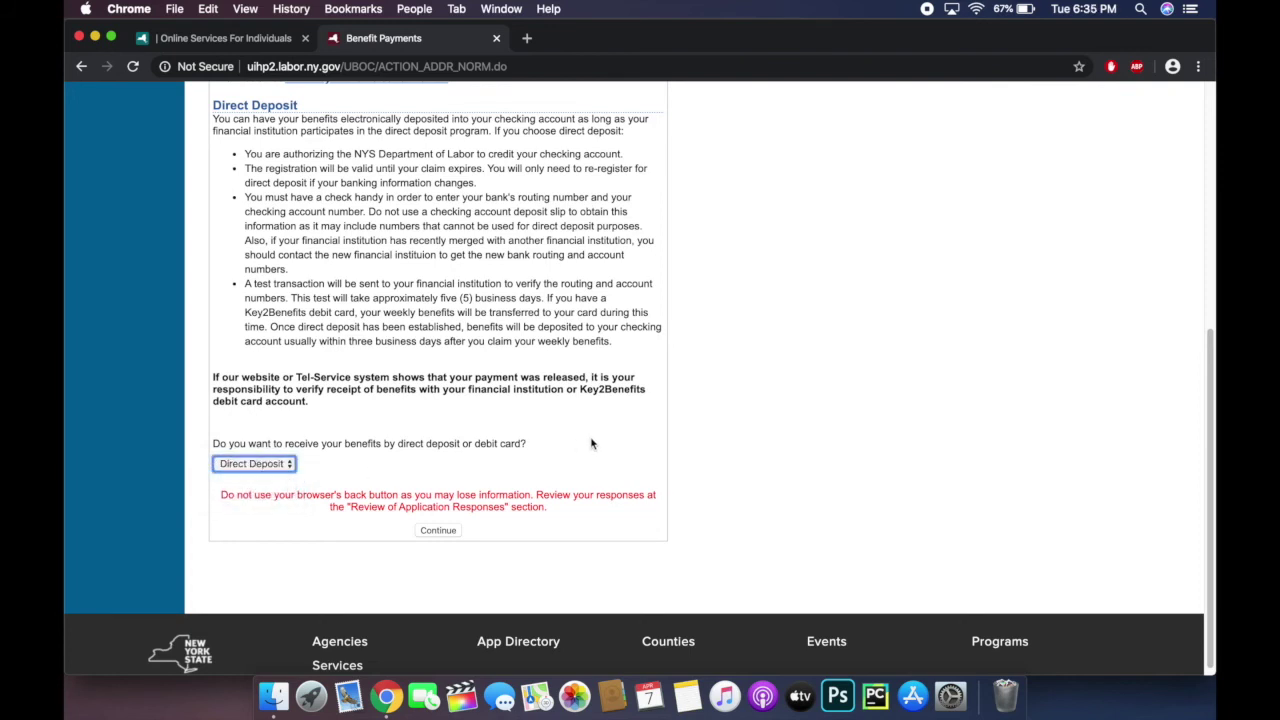
scroll(794, 410, down, 1)
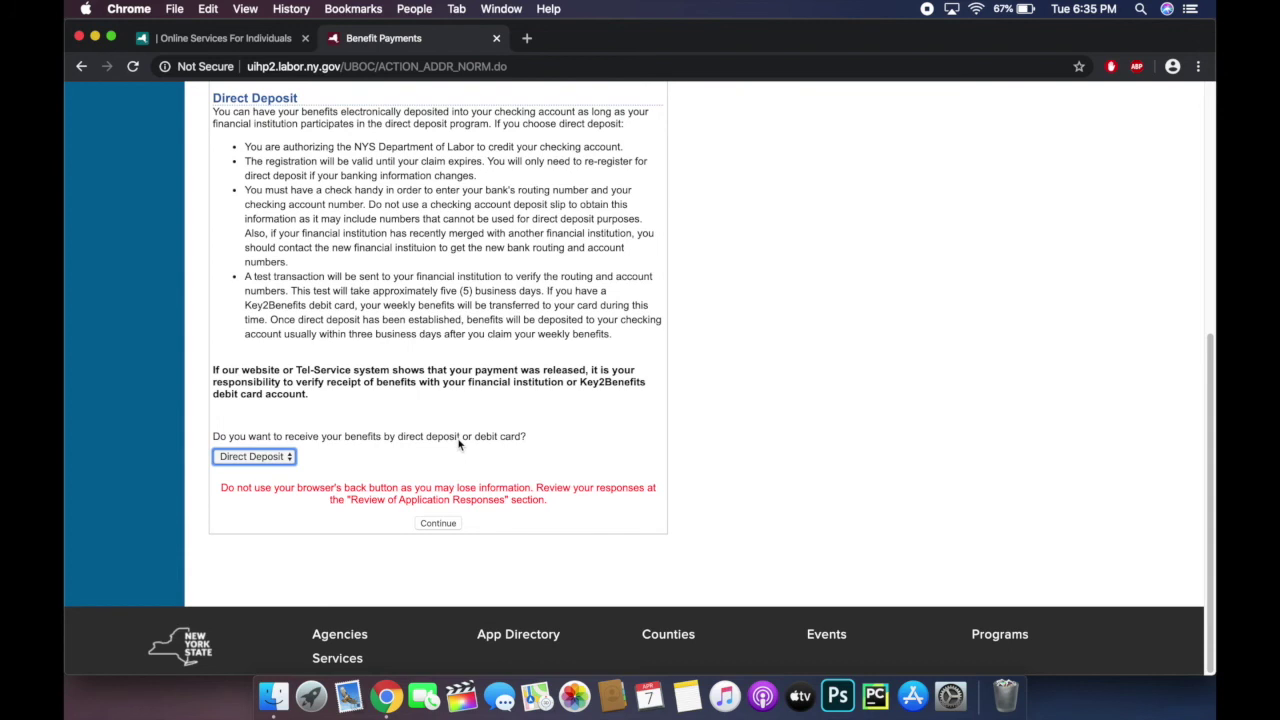
click(435, 528)
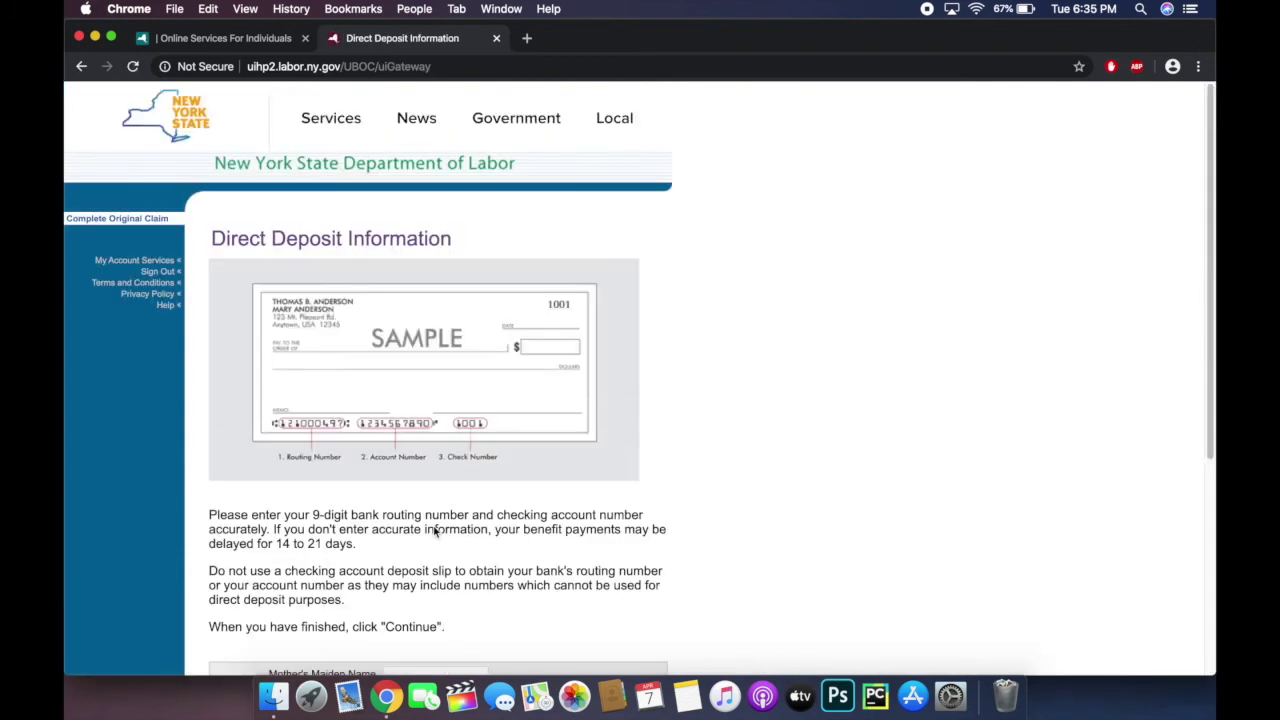
Step: Enter the mother's maiden name and the bank routing number with its confirmation
scroll(813, 336, down, 5)
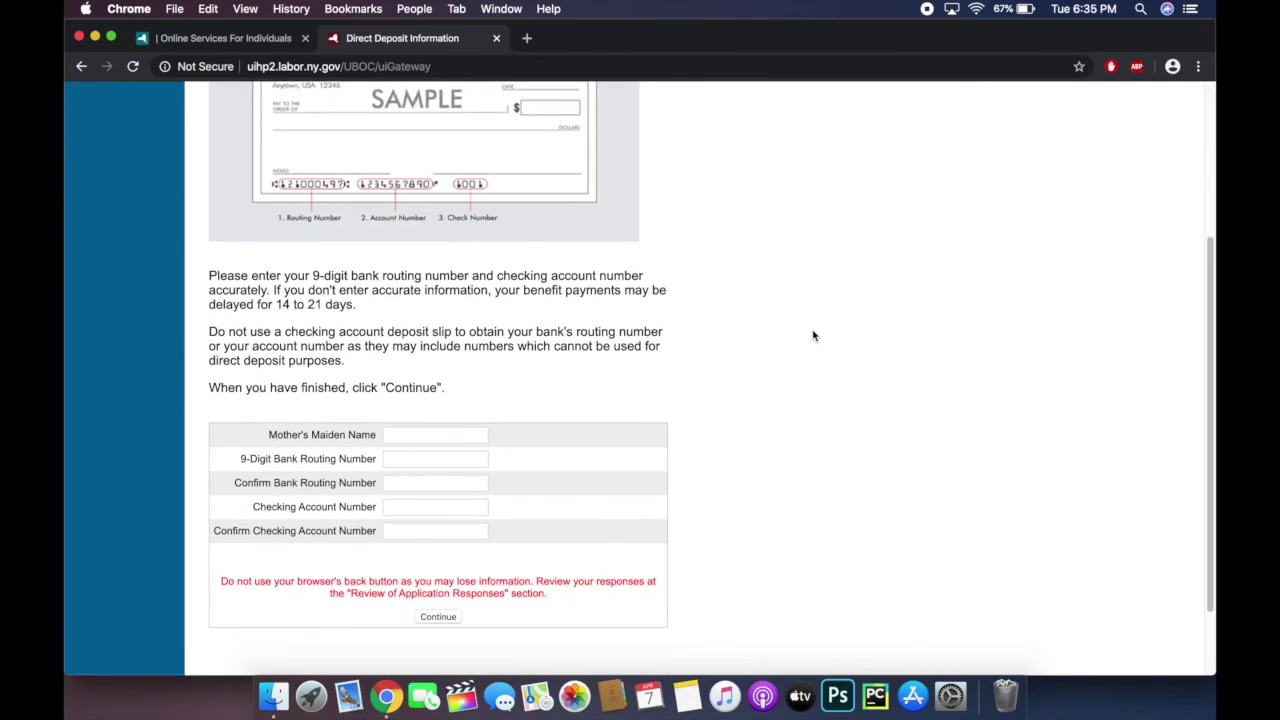
click(428, 436)
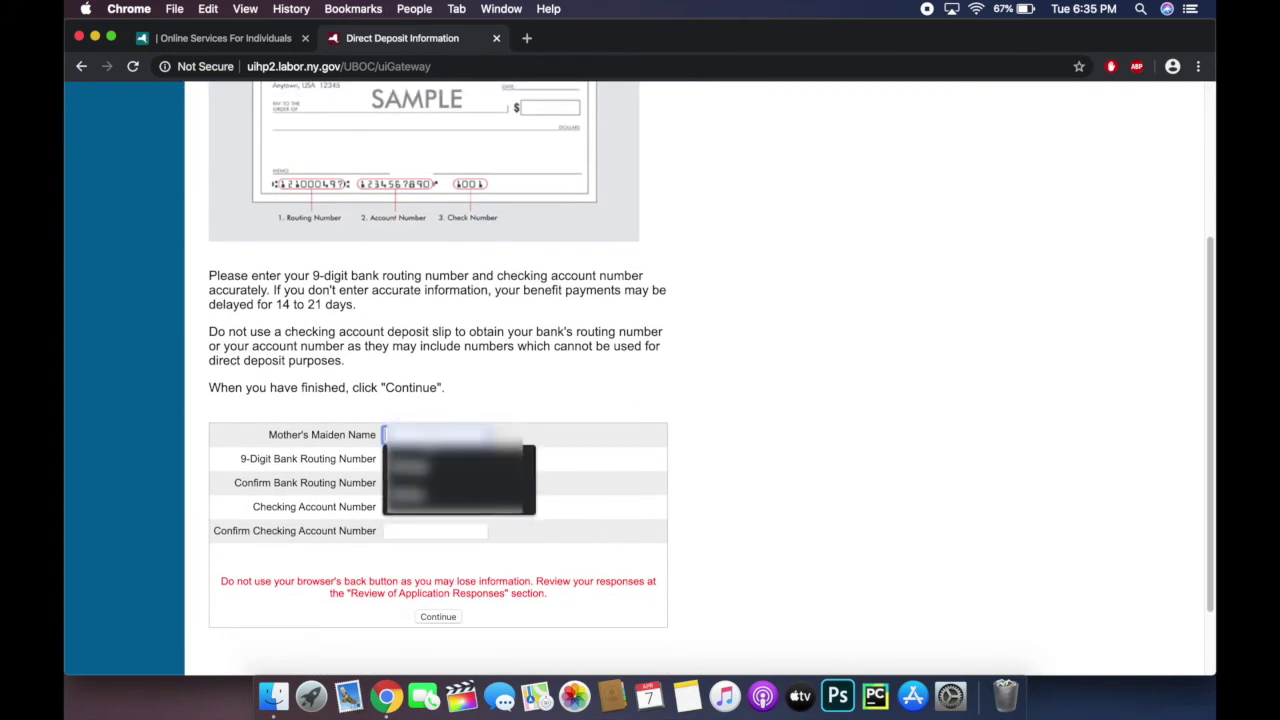
key(Escape)
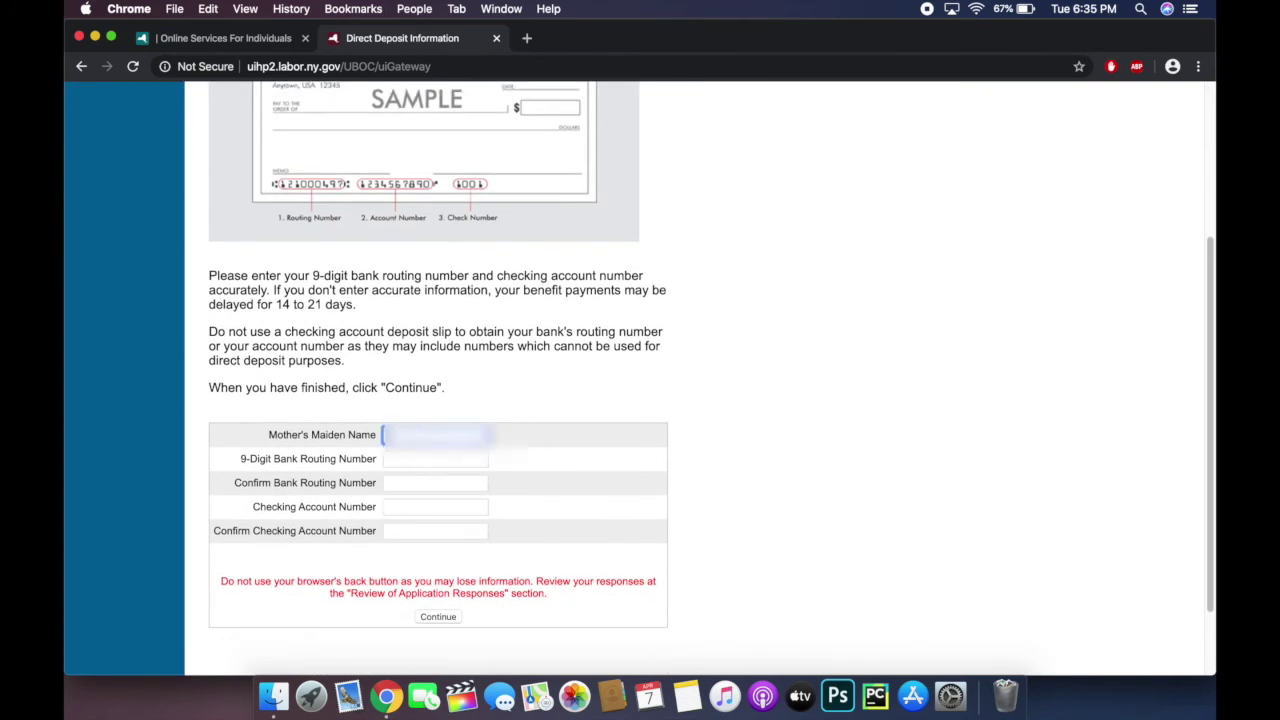
key(Tab)
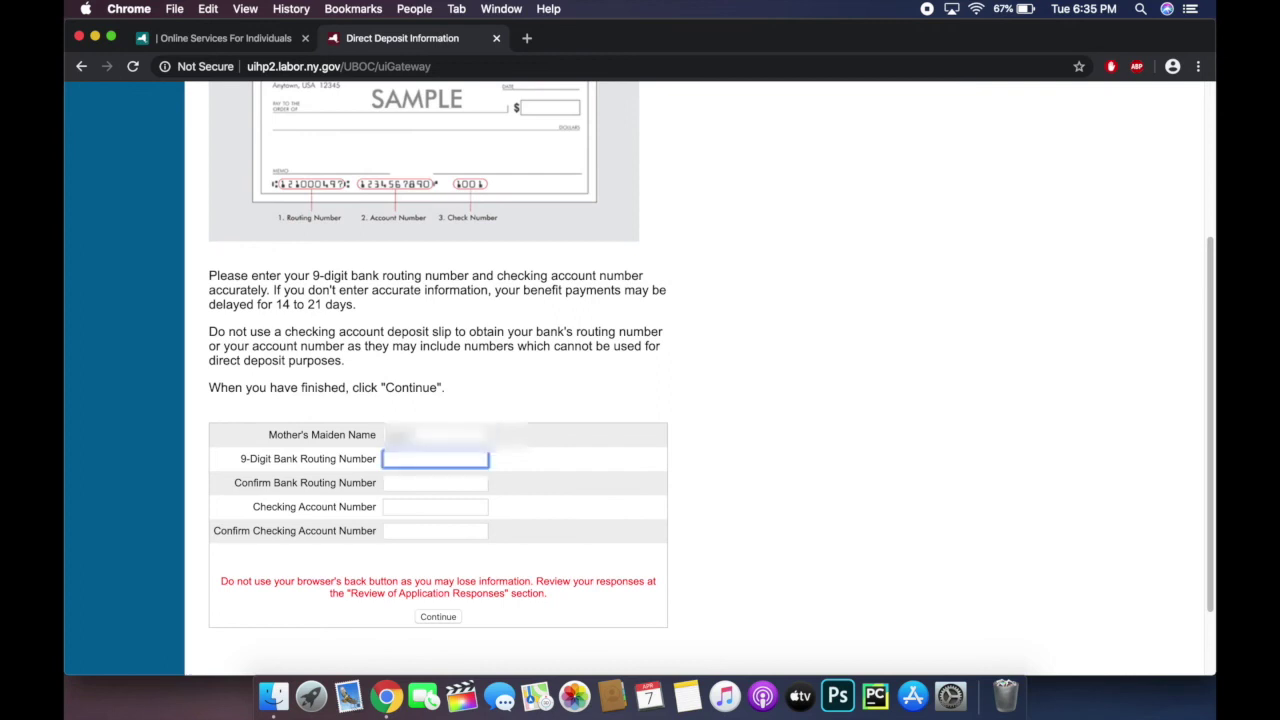
key(Down)
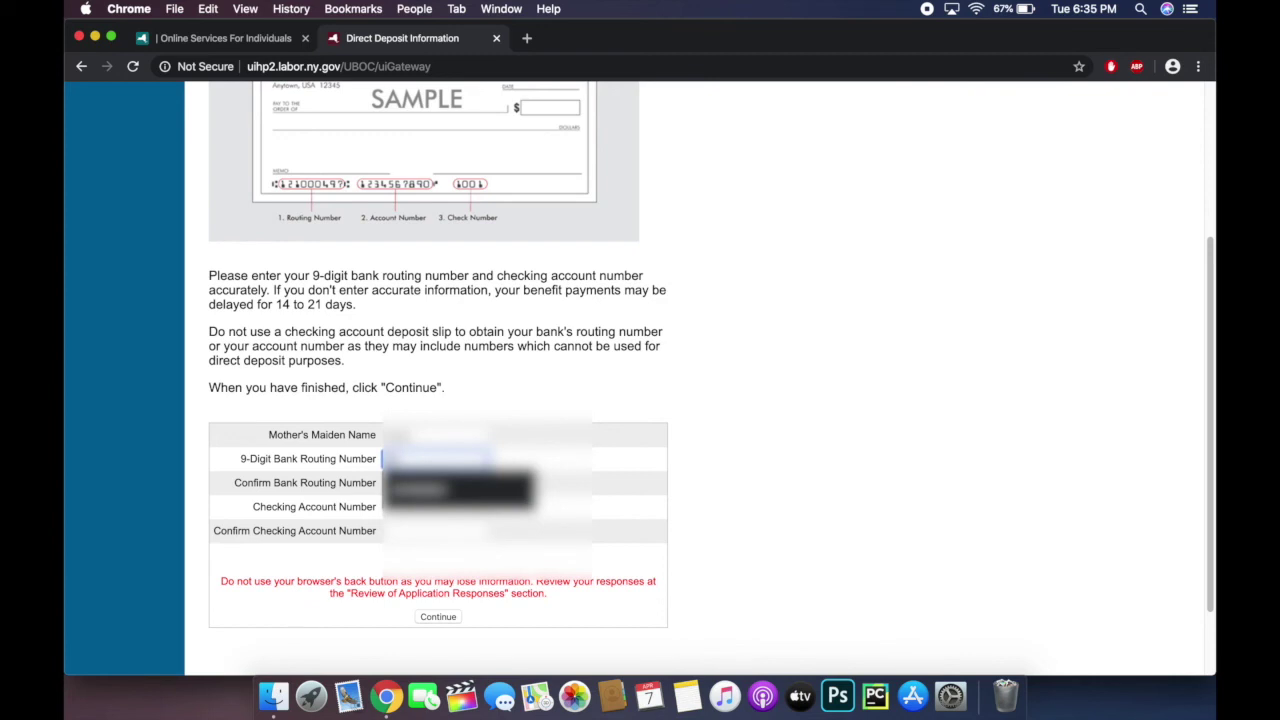
key(Return)
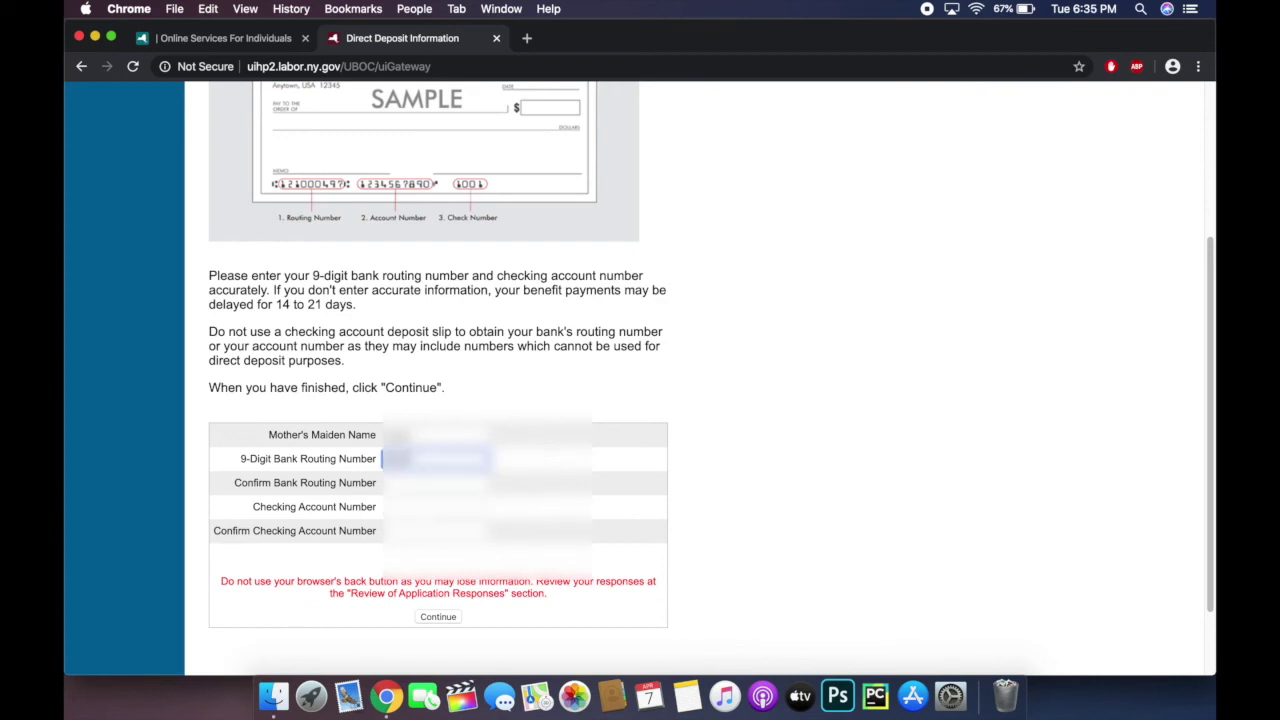
text(0000)
key(Tab)
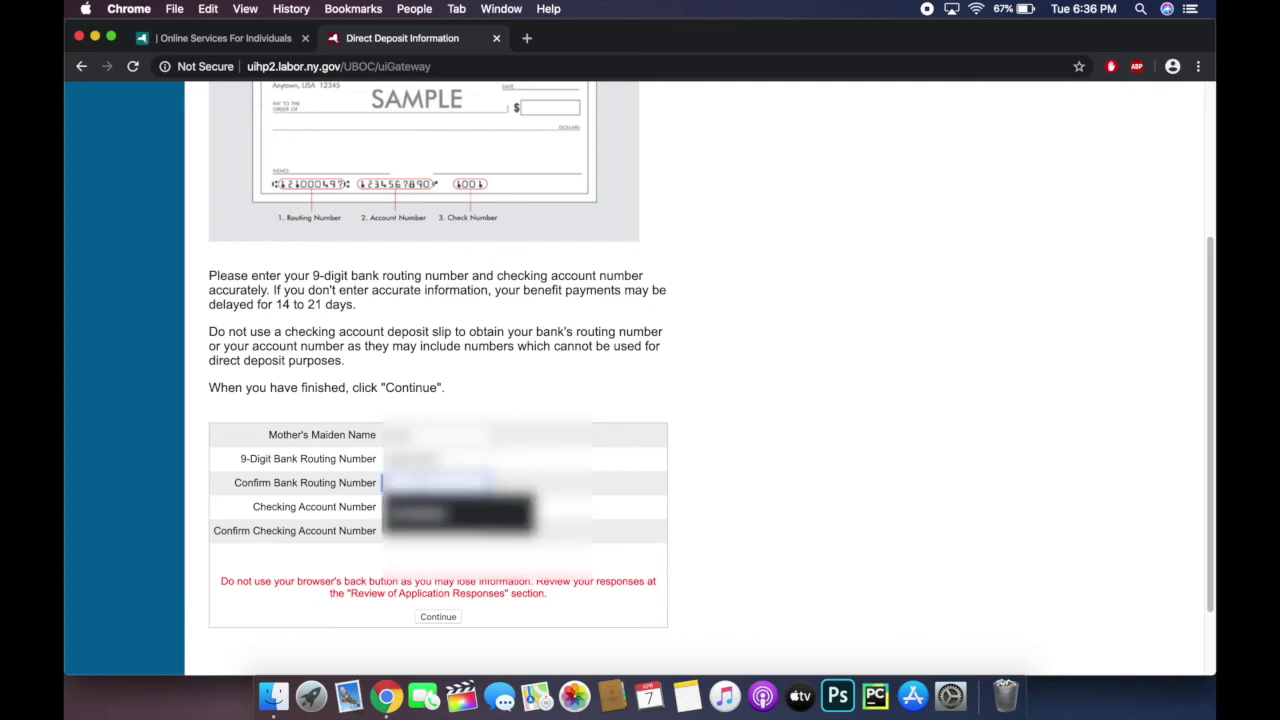
text(0000)
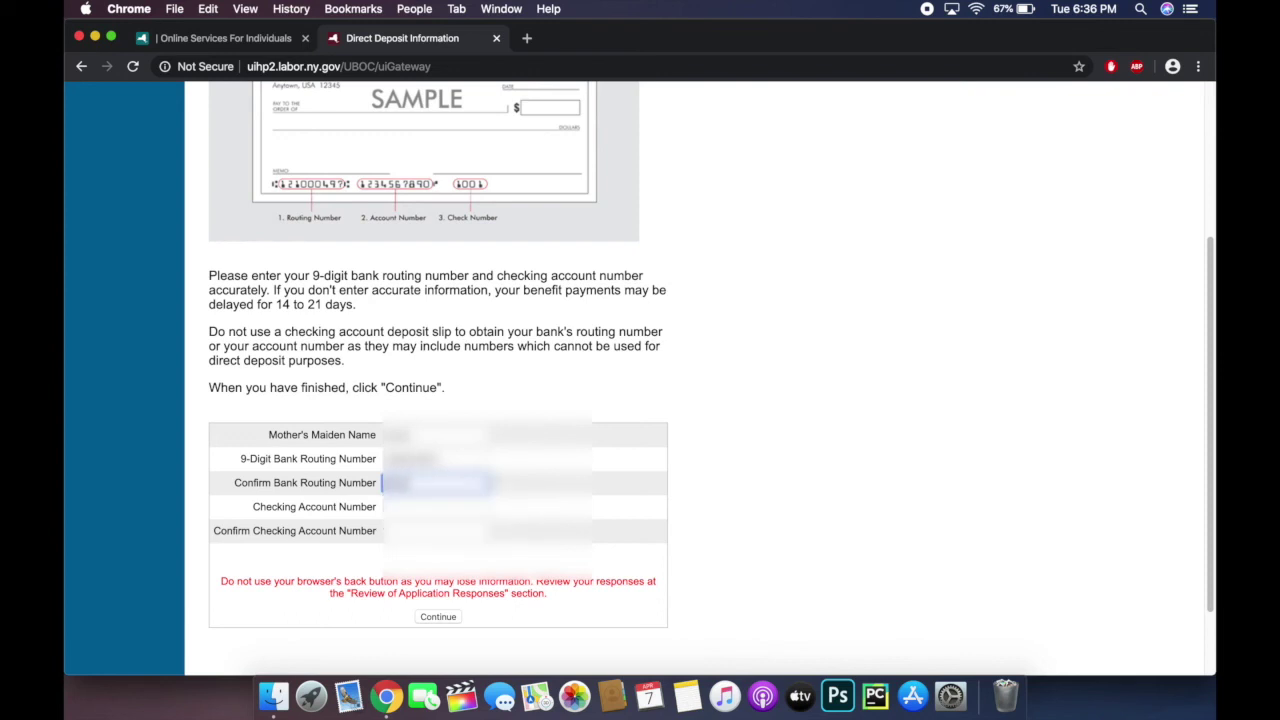
text(0000)
Step: Enter the checking account number and its confirmation, then submit the bank details for review
click(437, 506)
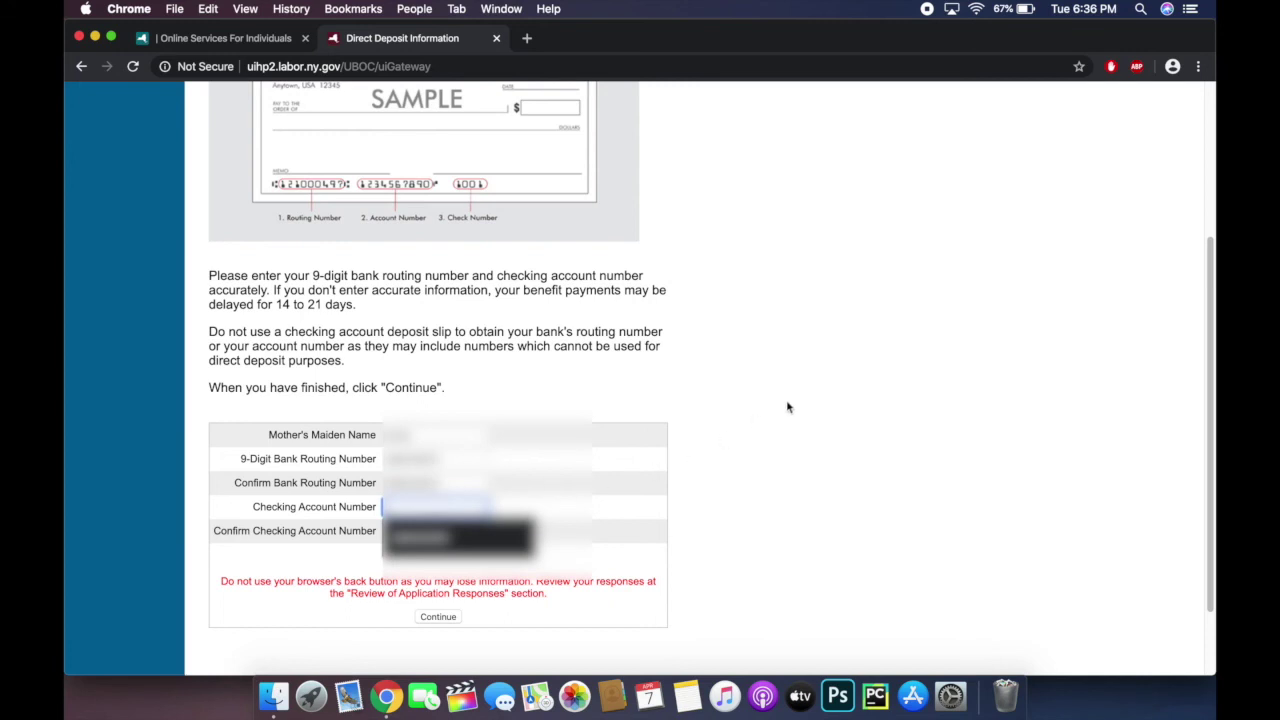
text(1)
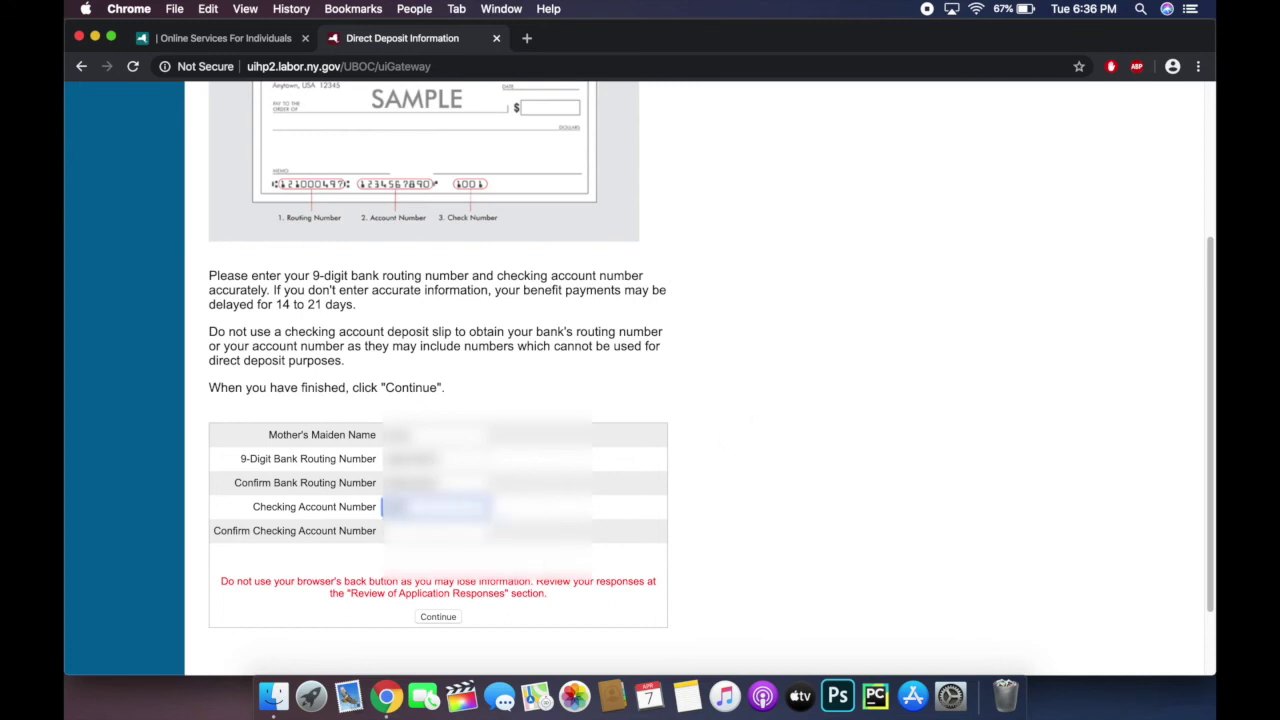
text(1)
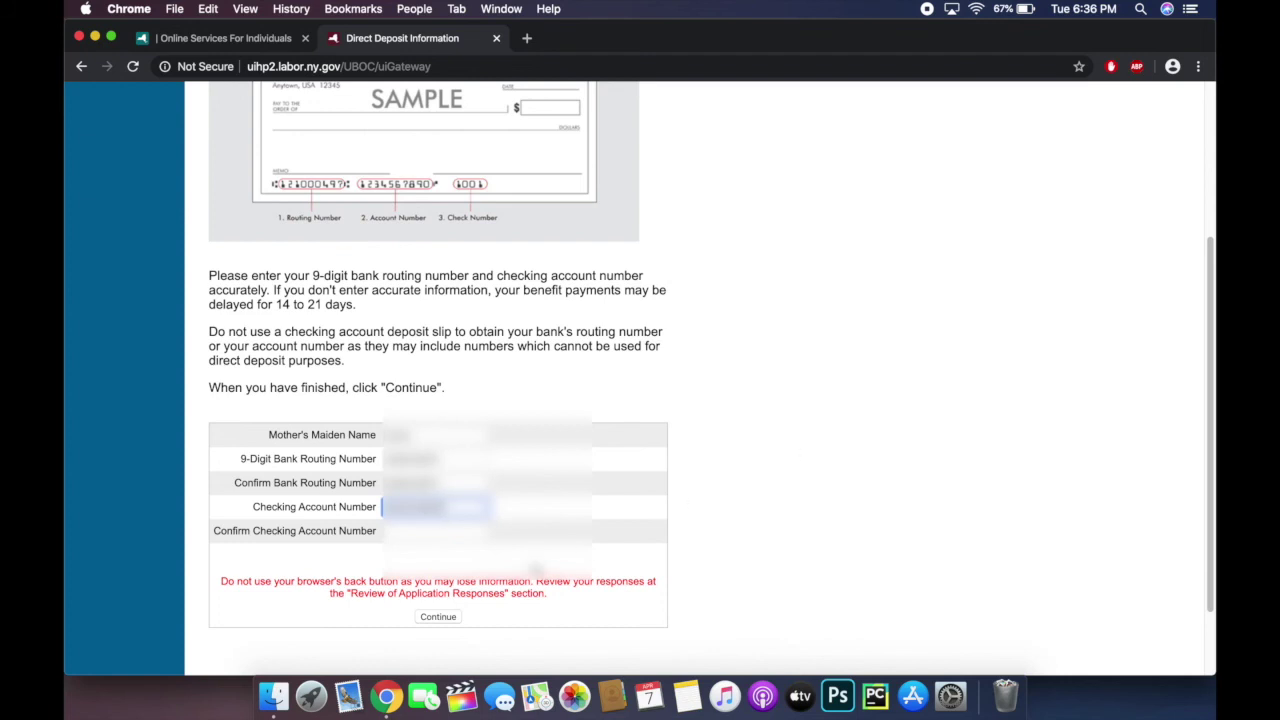
click(440, 531)
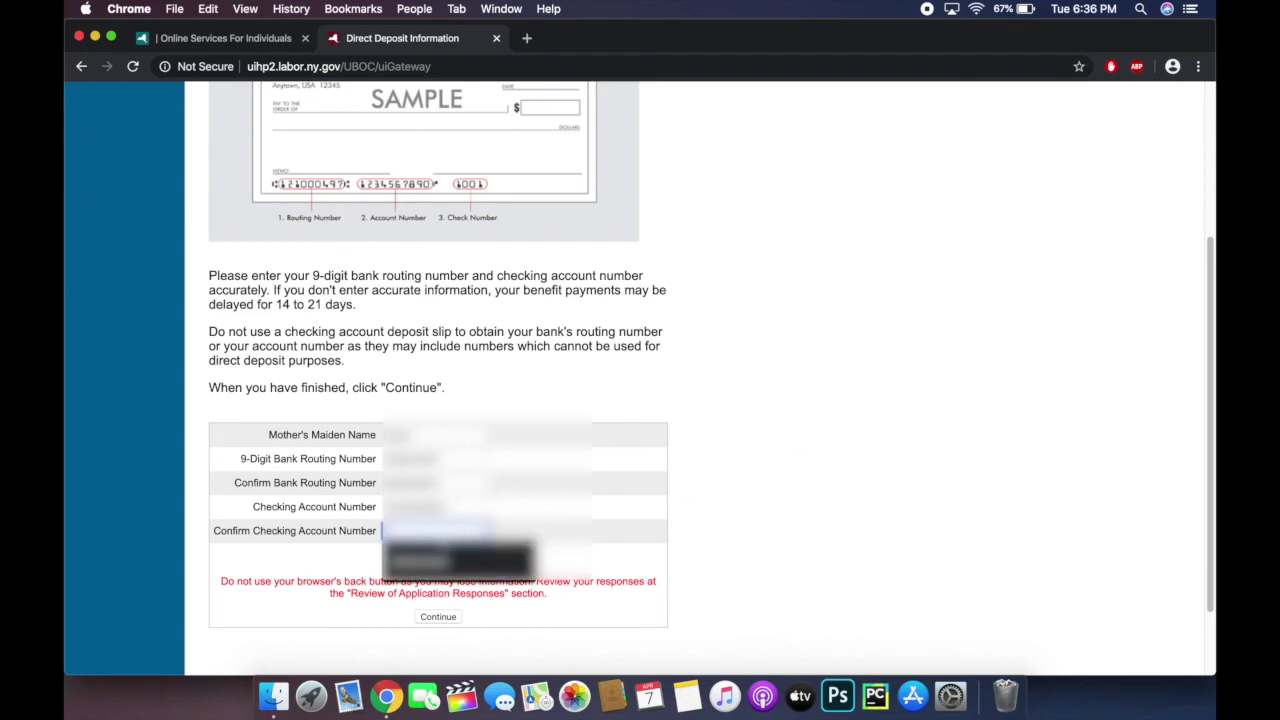
key(Return)
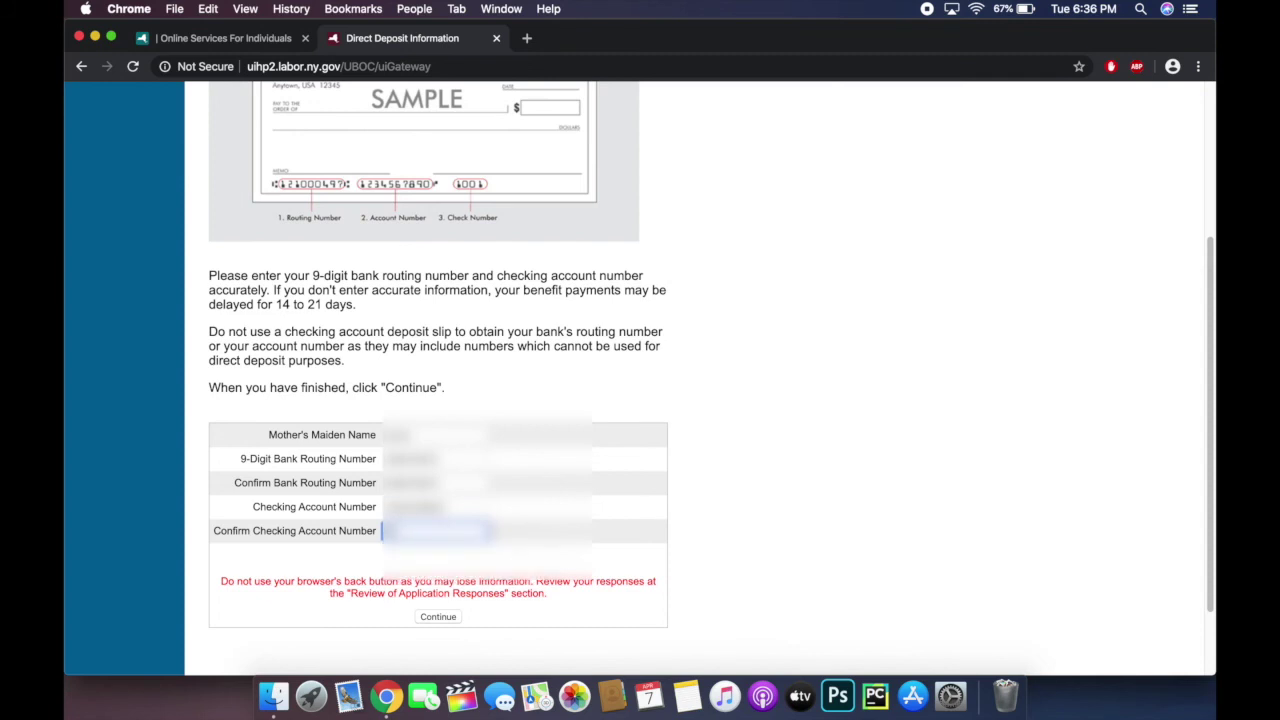
text(1234567)
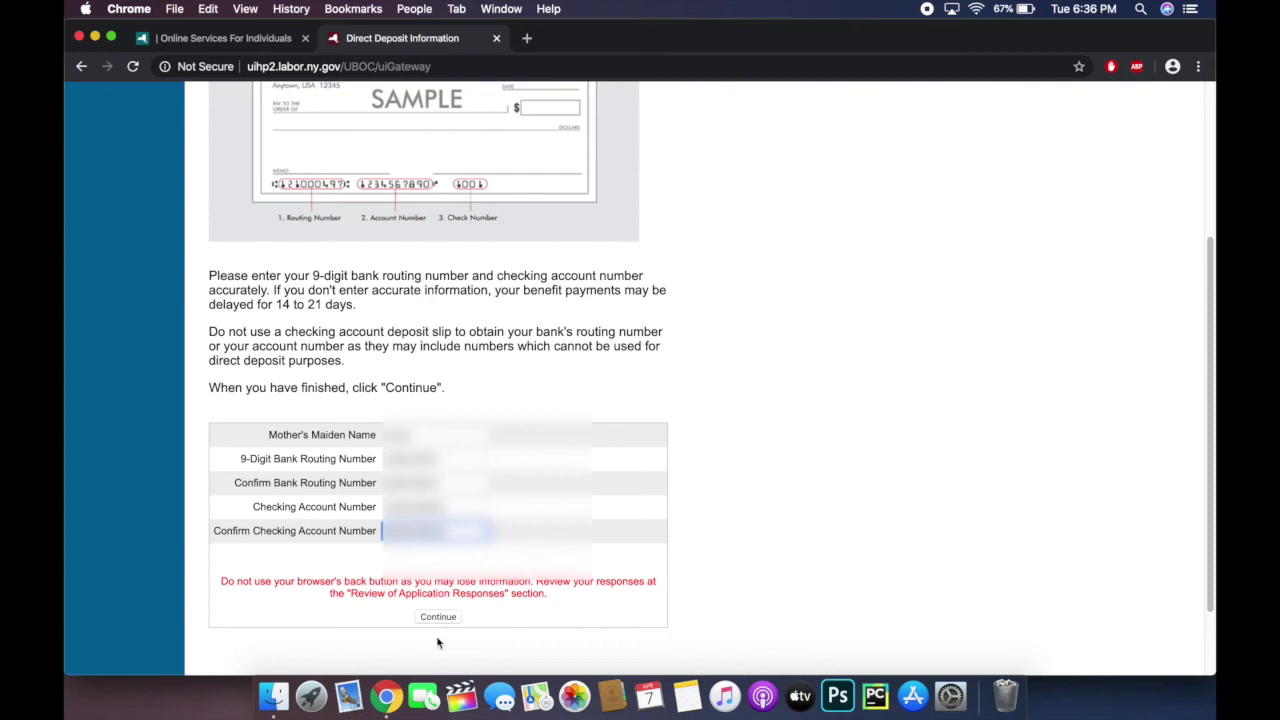
click(455, 617)
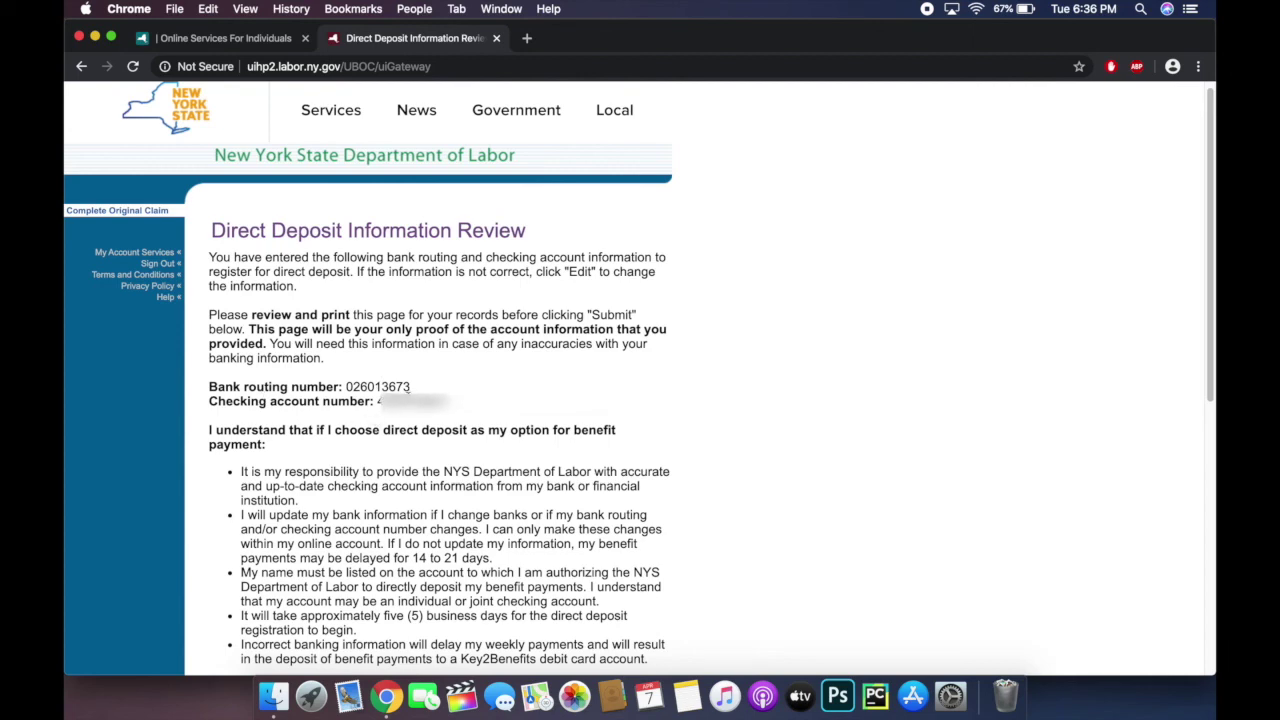
Step: Tick the direct deposit authorization checkbox and continue to the application review
scroll(786, 323, down, 5)
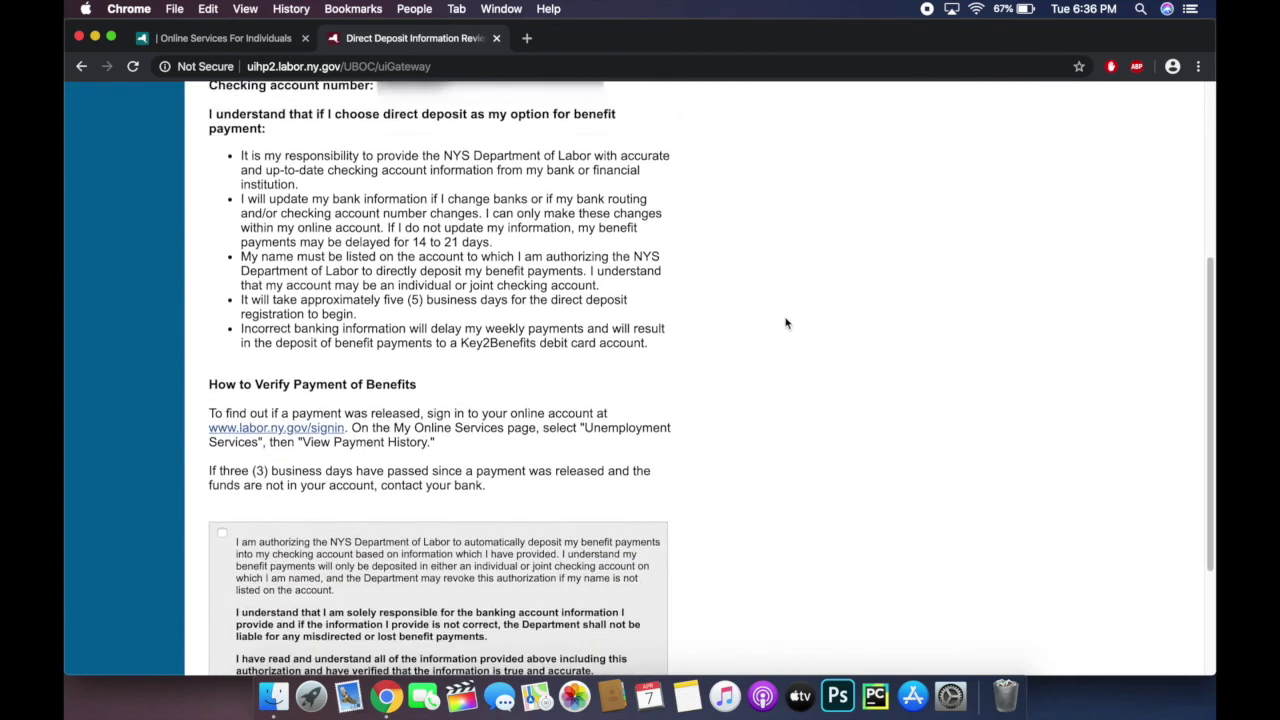
scroll(786, 323, down, 2)
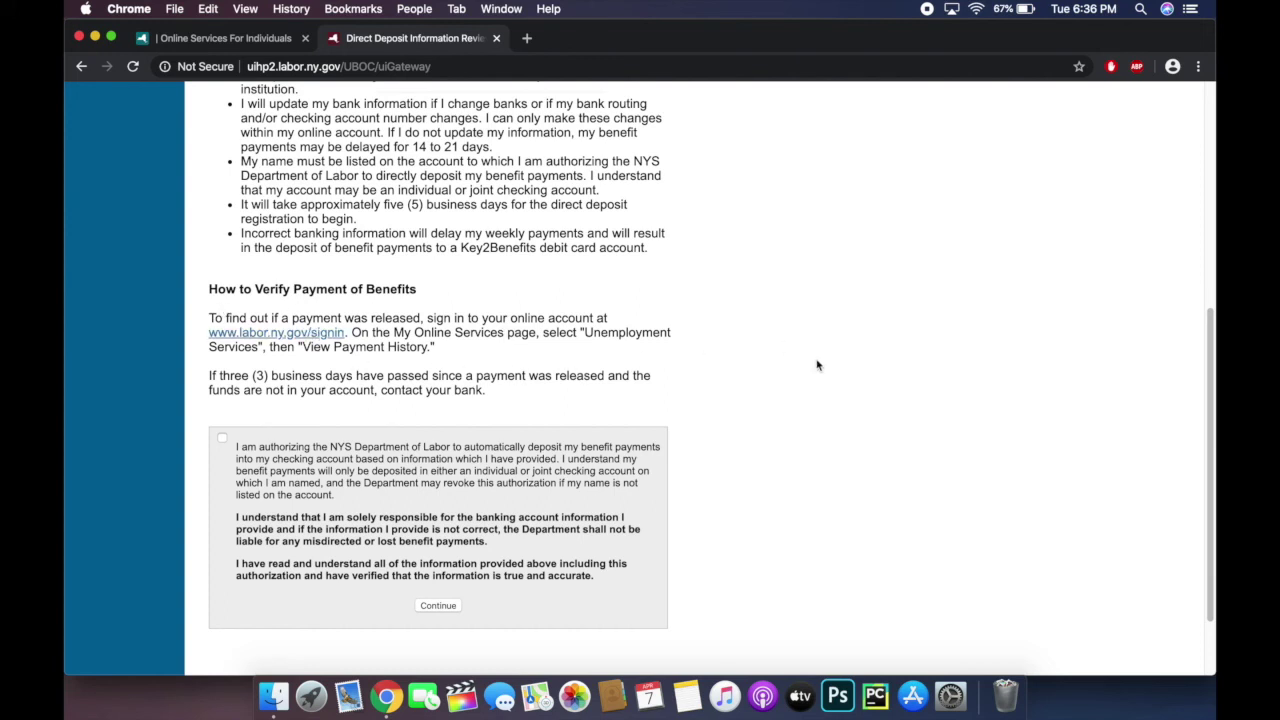
scroll(784, 448, down, 1)
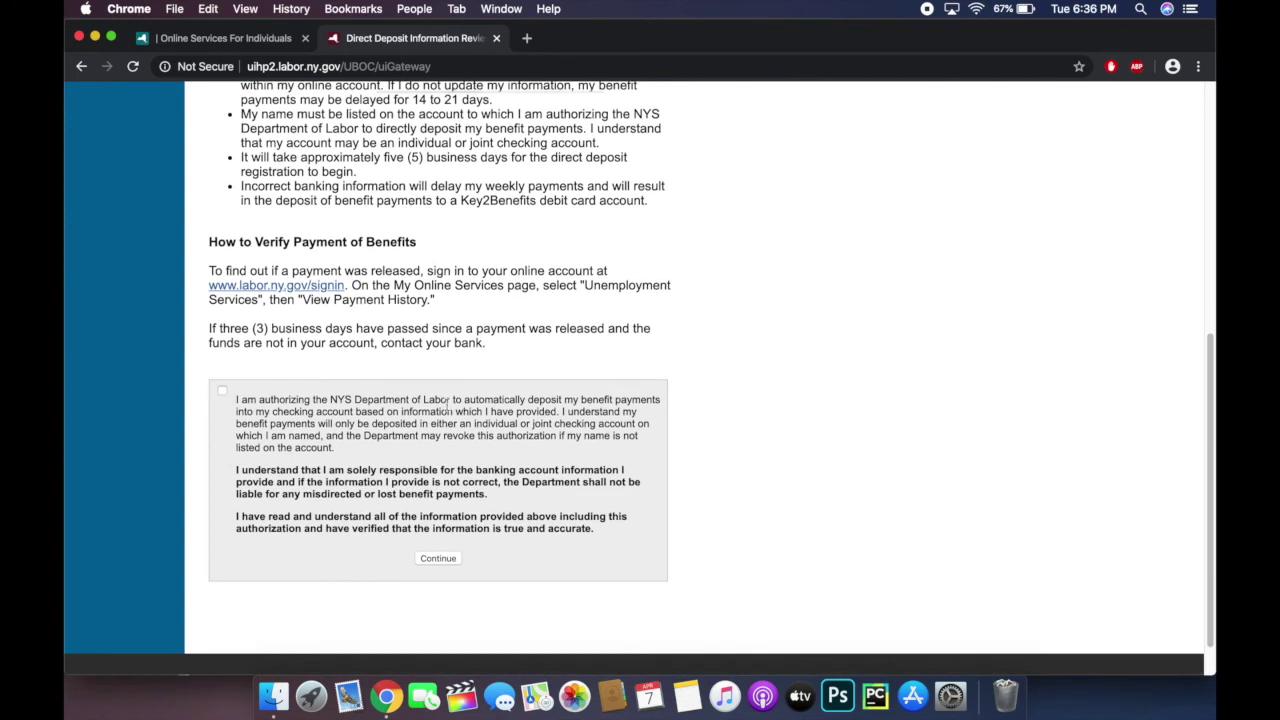
click(222, 391)
click(443, 559)
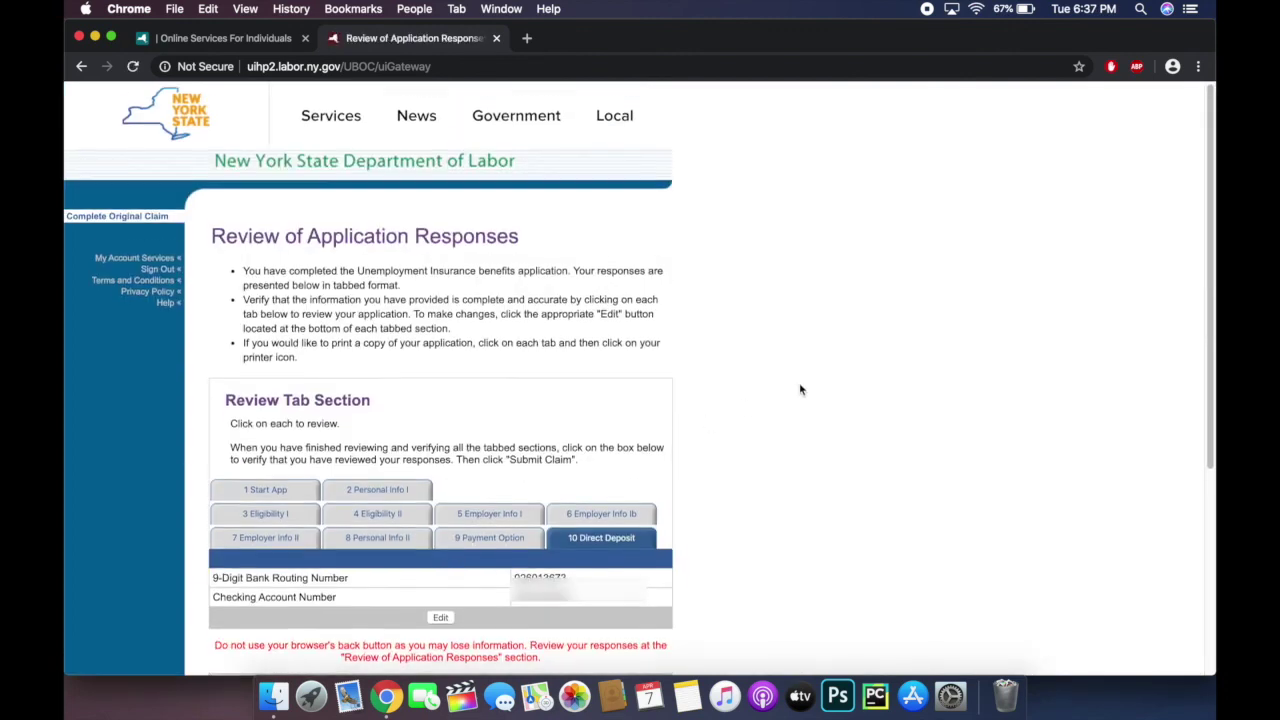
Step: Check the Employer Info I, Personal Info II and Direct Deposit tabs, certify the answers, and submit the claim
scroll(800, 389, down, 5)
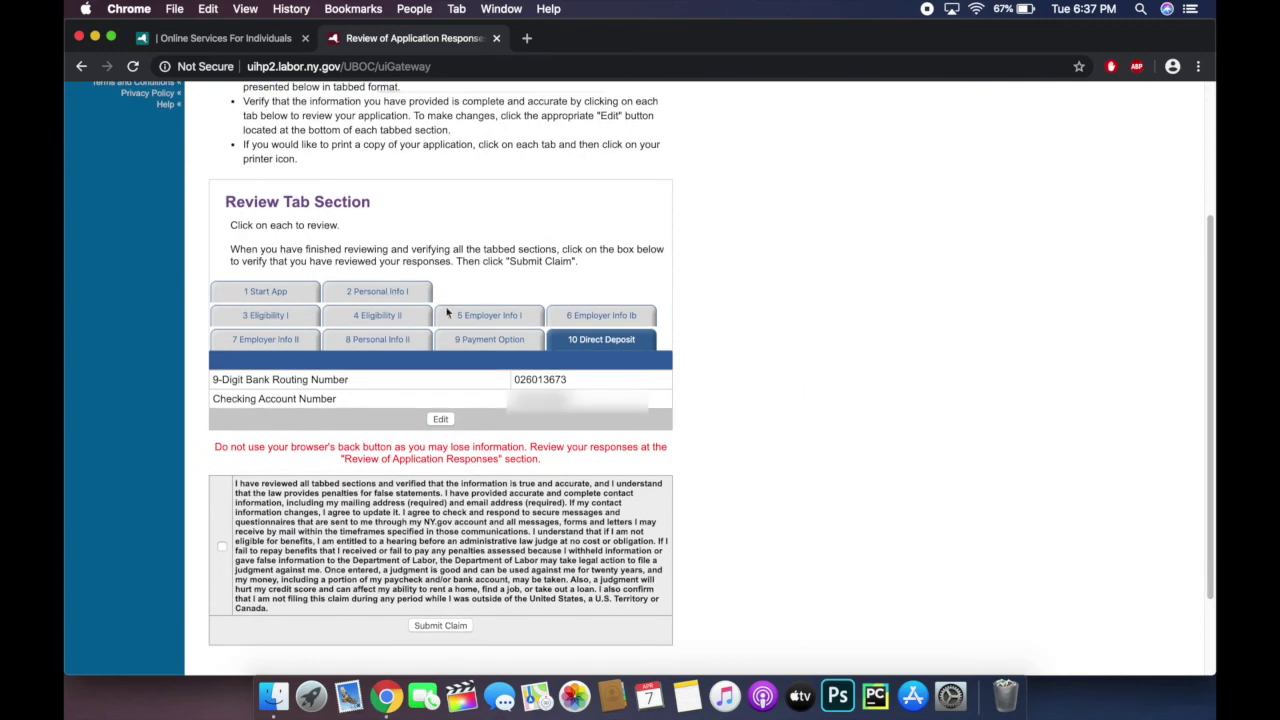
click(510, 328)
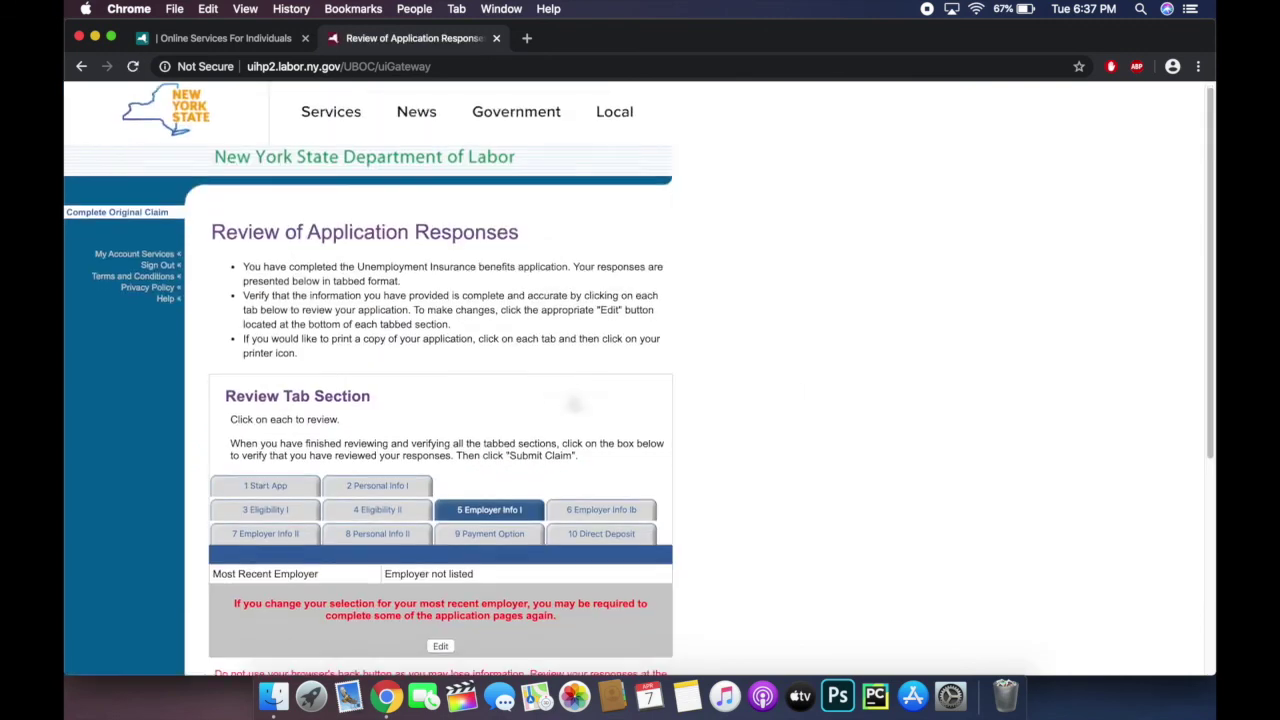
scroll(457, 291, down, 5)
click(398, 258)
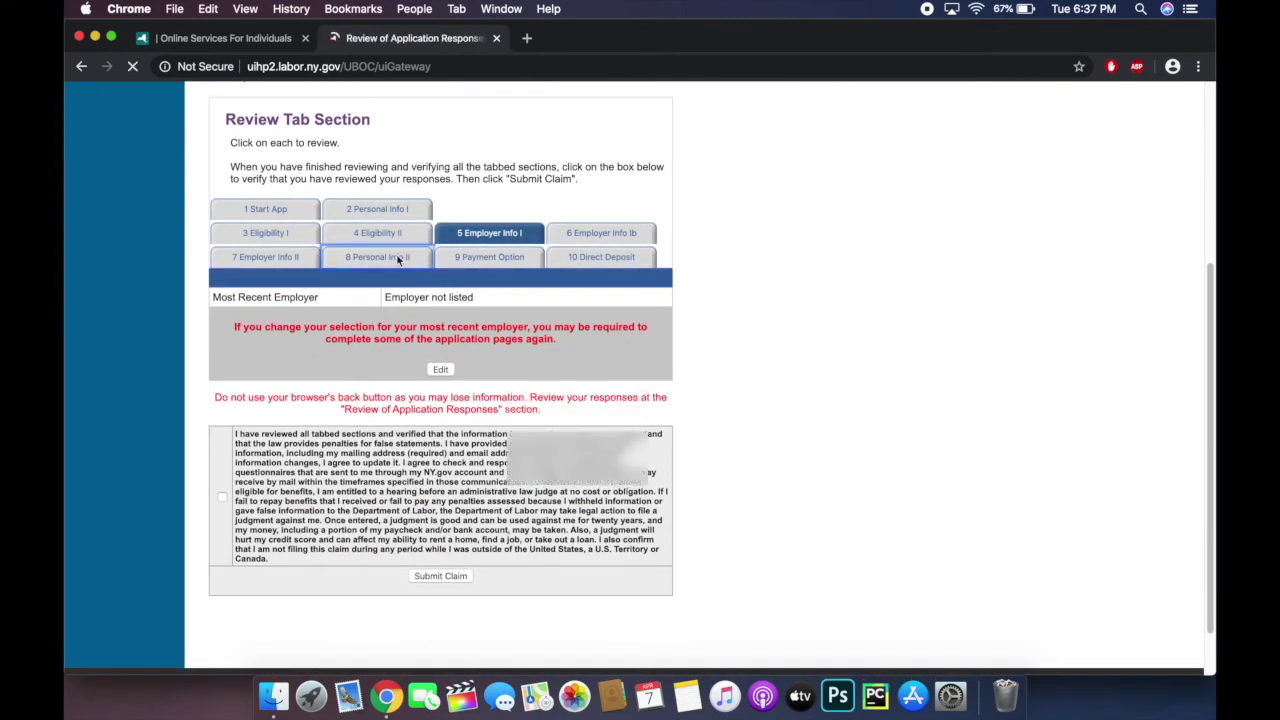
scroll(405, 363, down, 6)
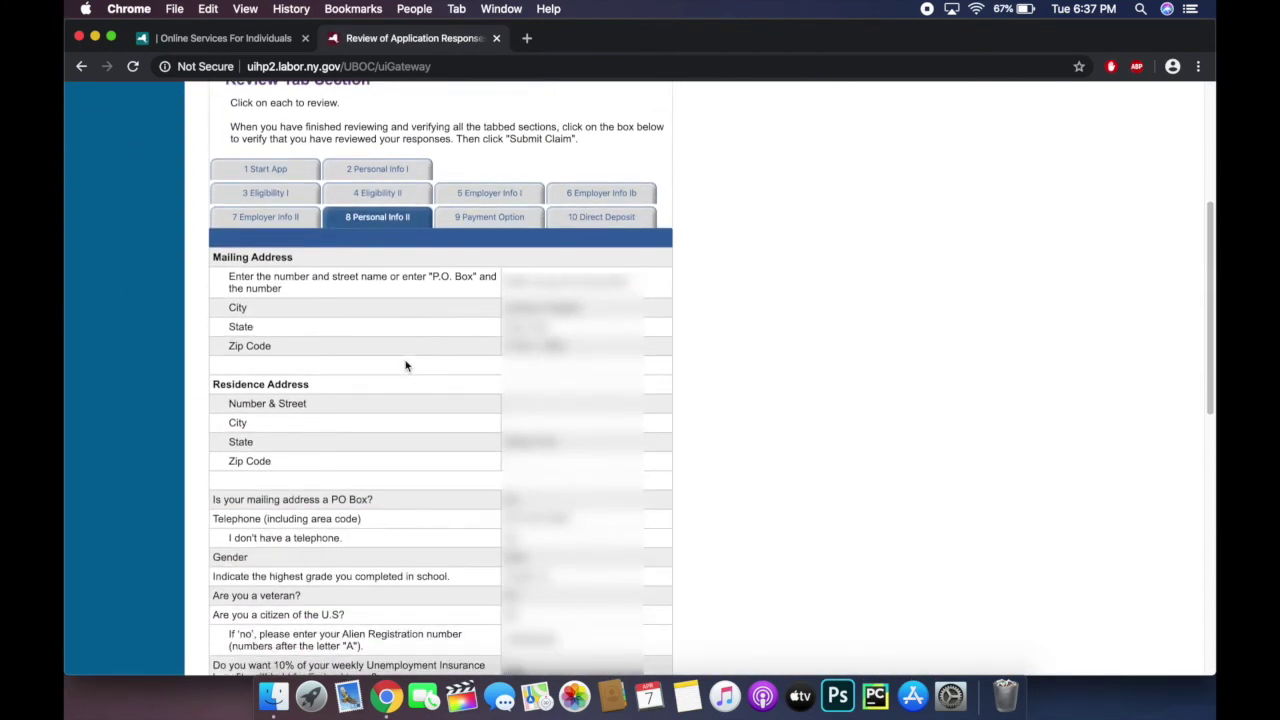
click(596, 217)
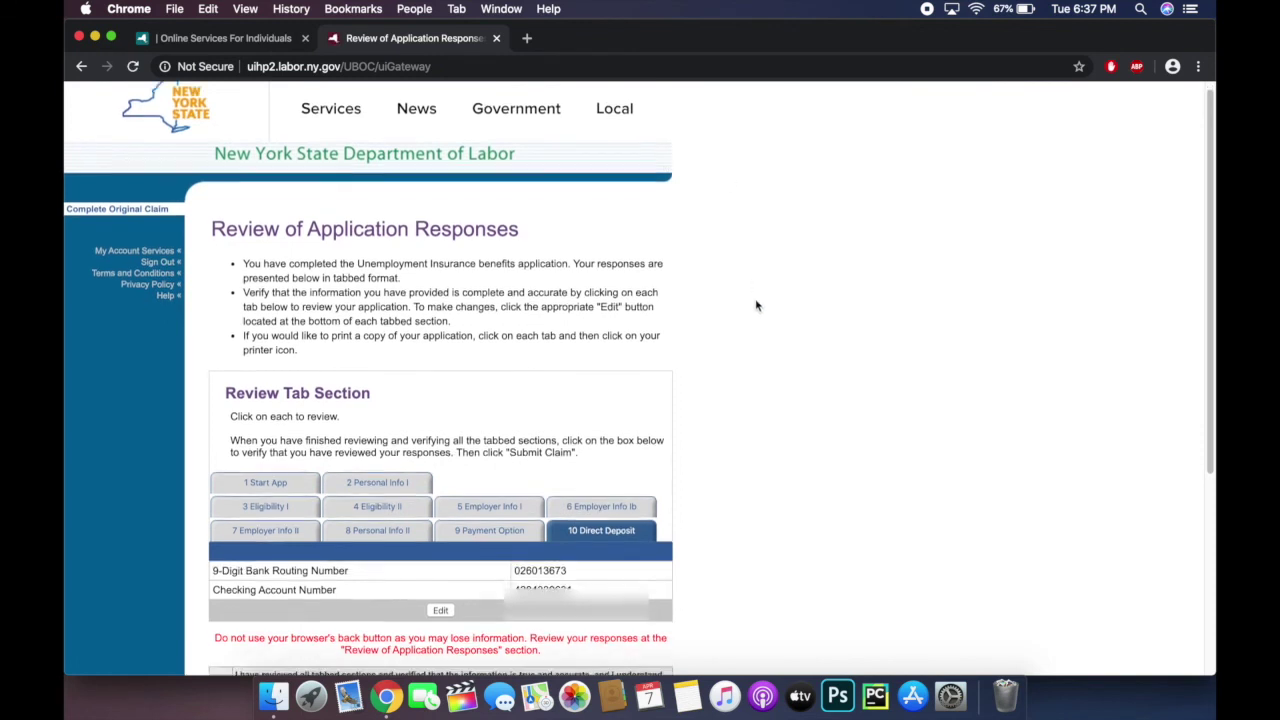
scroll(756, 306, down, 5)
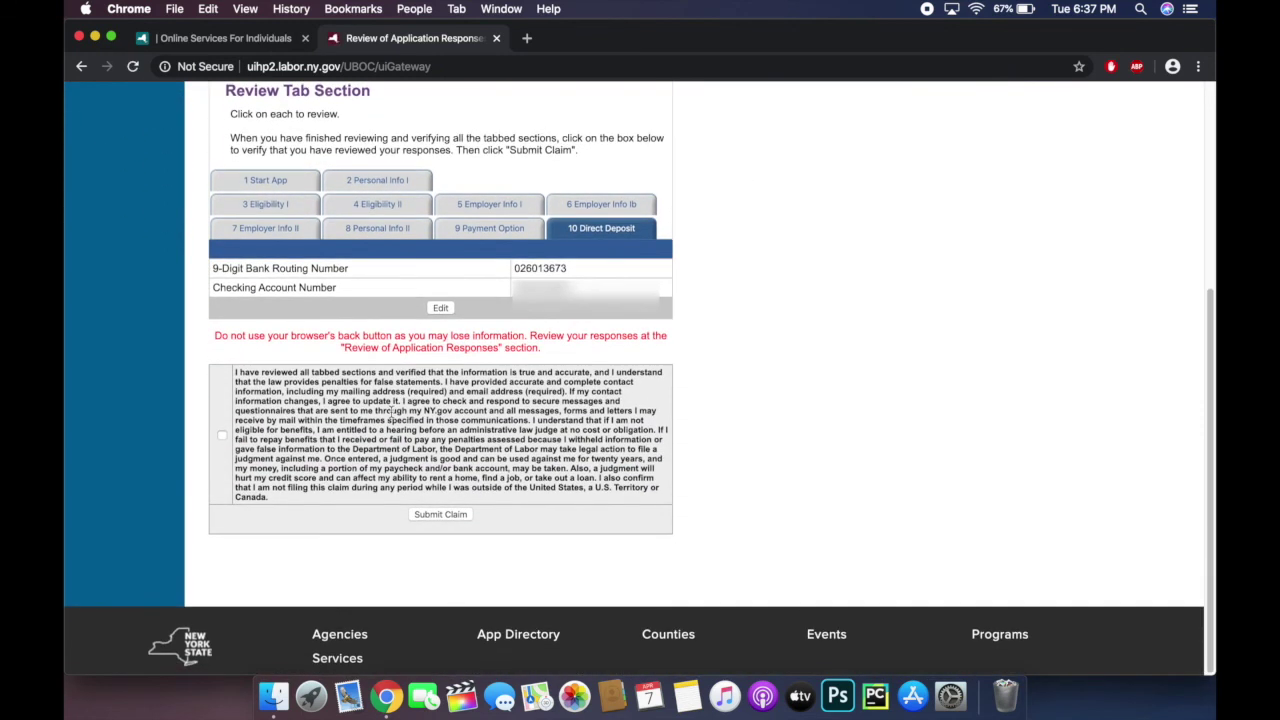
click(222, 437)
click(446, 516)
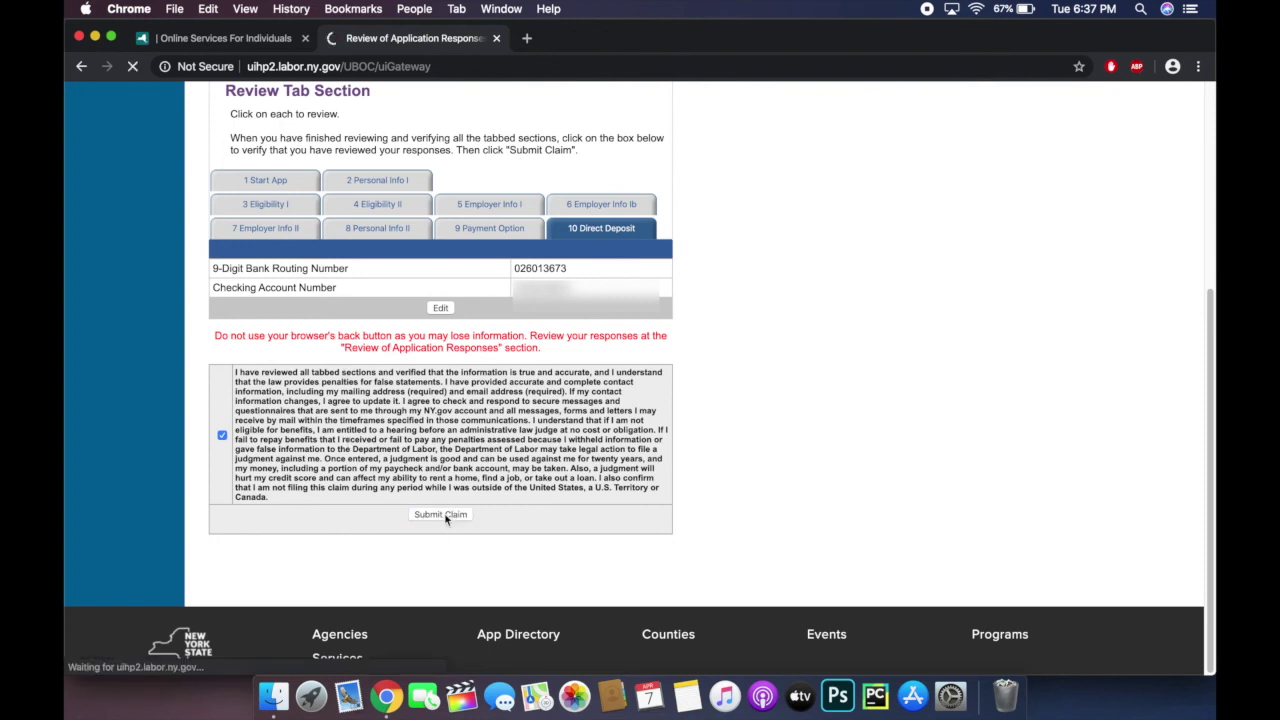
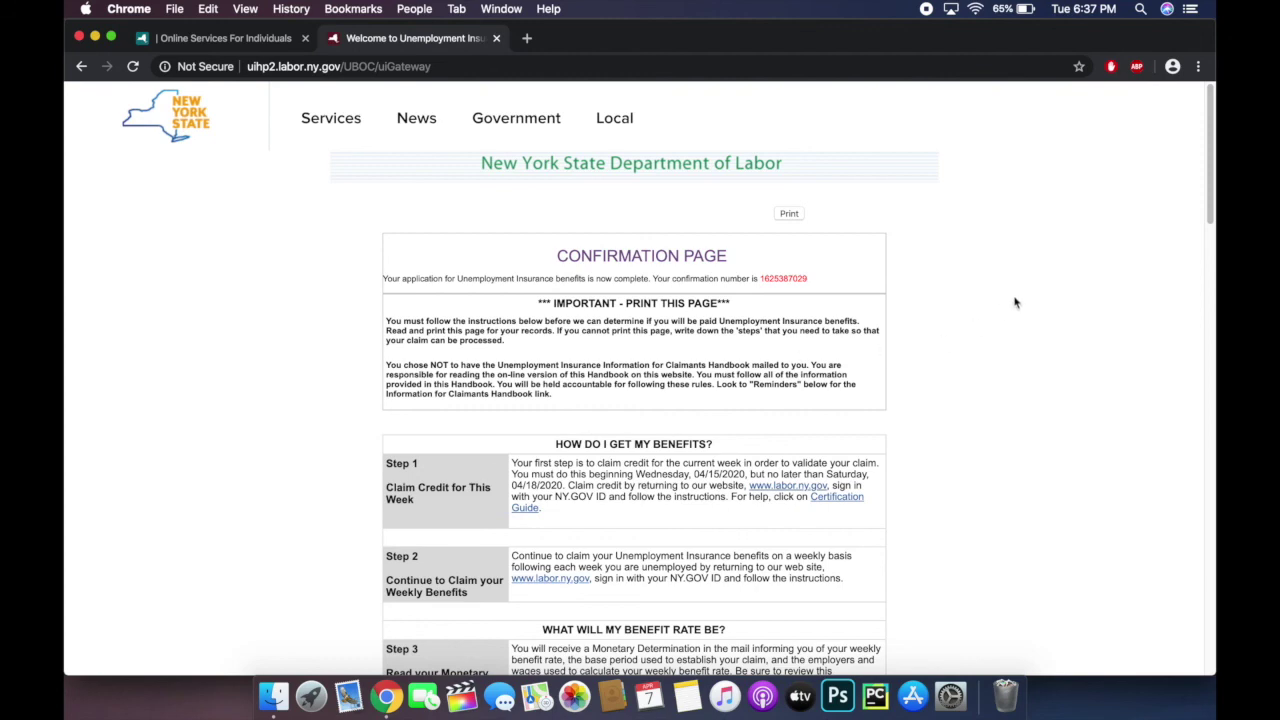
Step: Scroll down and back up through the claim confirmation page to review it
scroll(1015, 302, down, 15)
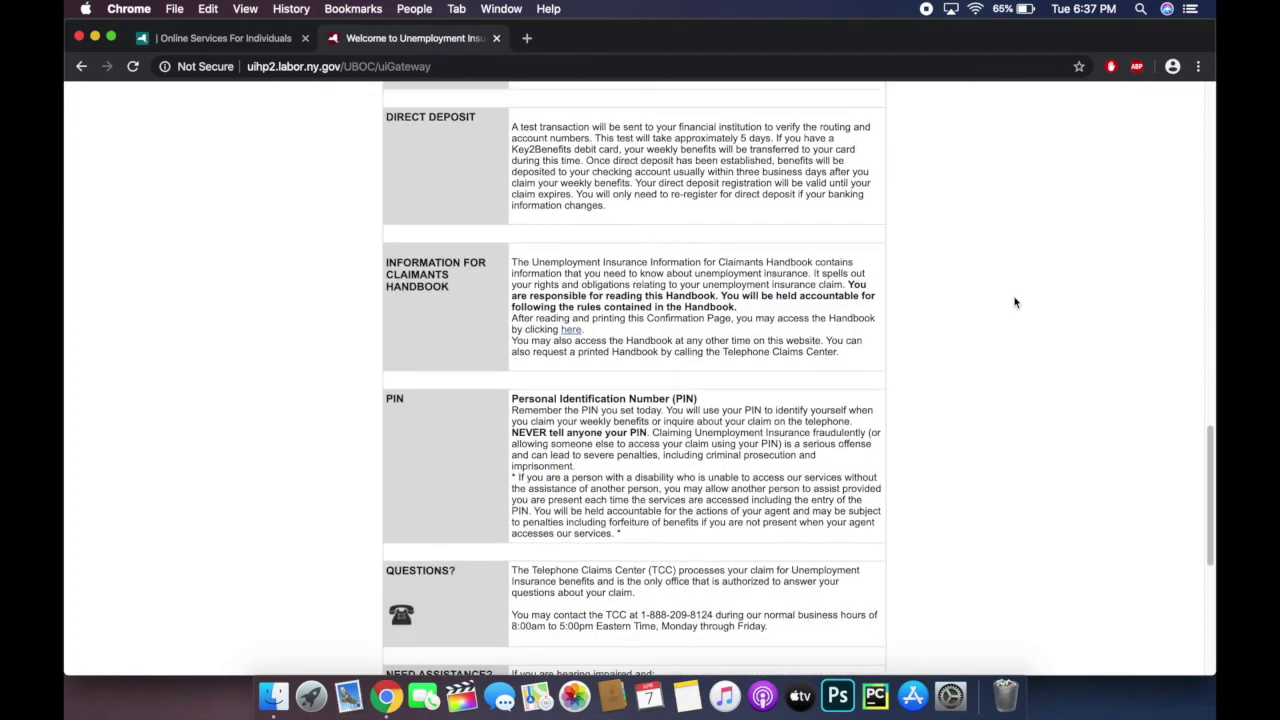
scroll(1015, 302, down, 8)
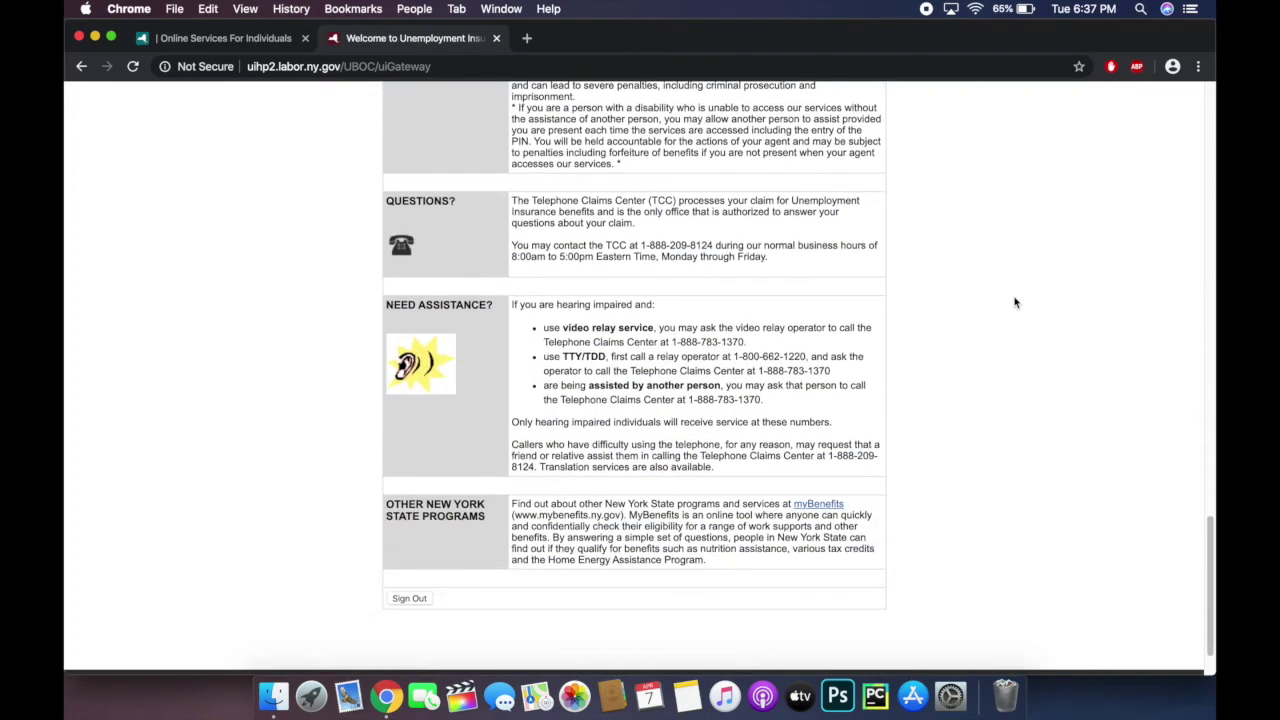
scroll(1015, 302, down, 2)
scroll(1015, 302, up, 2)
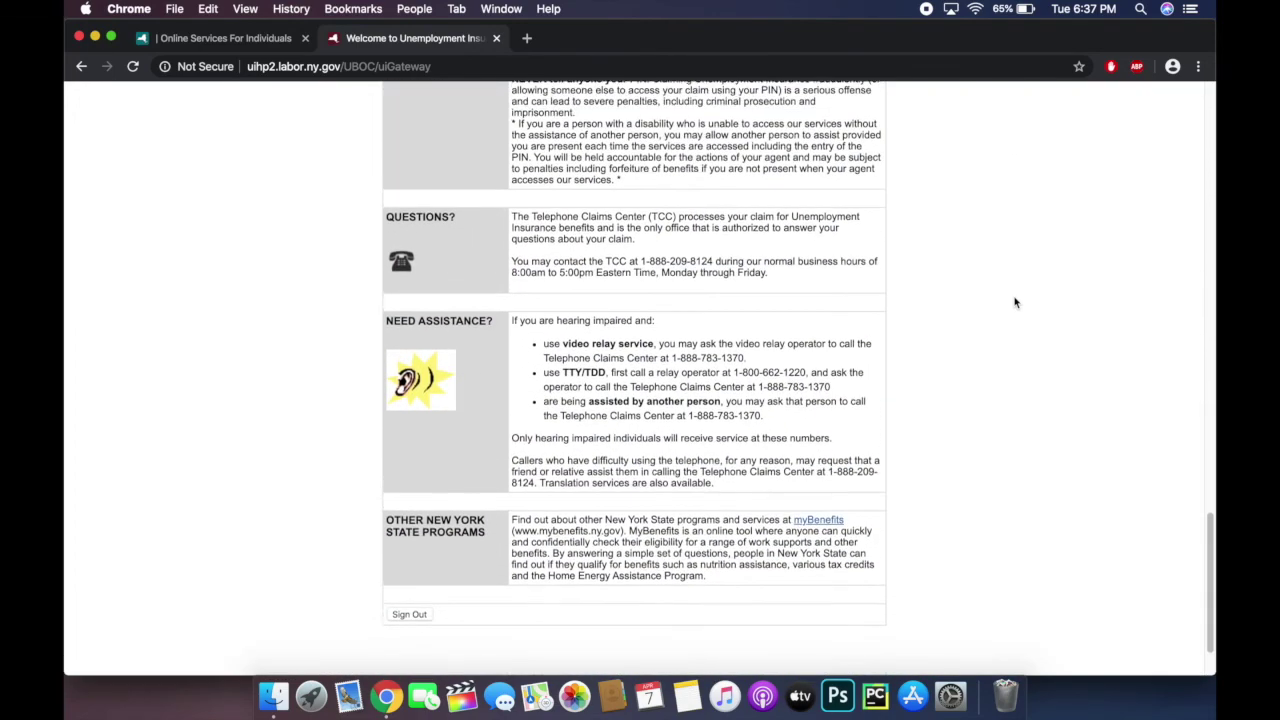
scroll(1015, 302, up, 20)
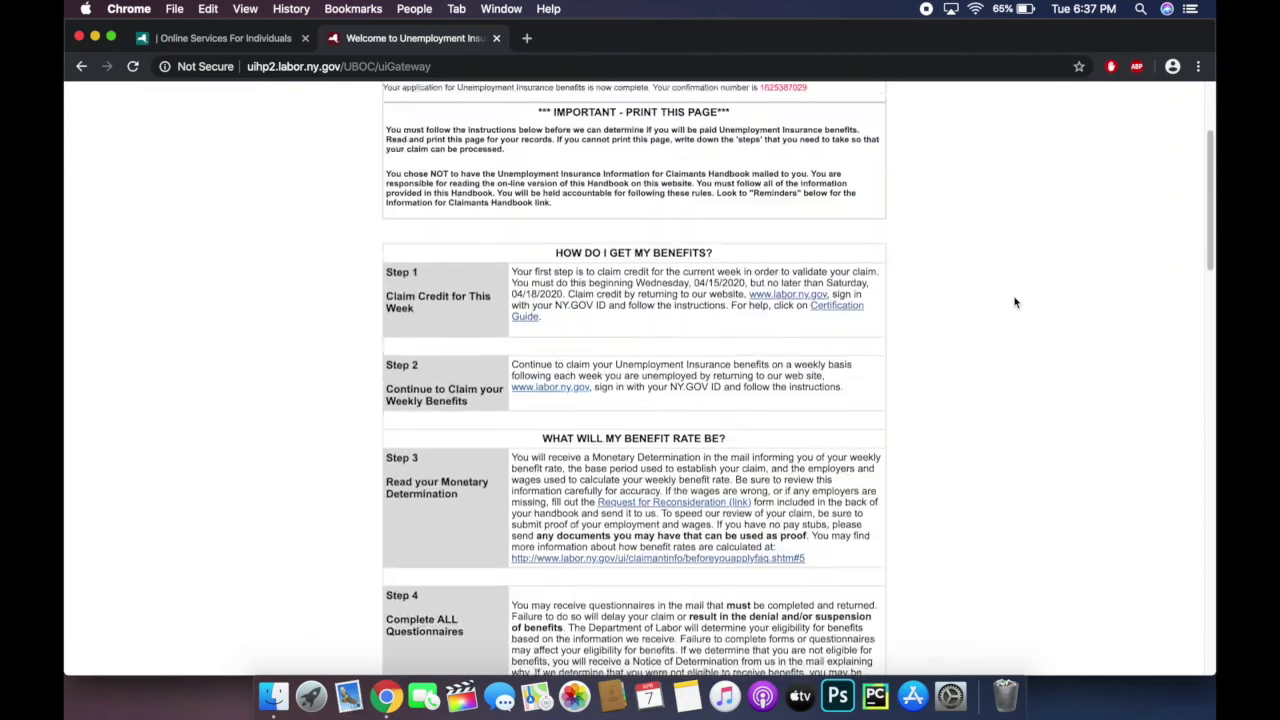
scroll(1015, 302, up, 5)
Step: Print the confirmation page with the Save as PDF destination, saving it to the Desktop
click(789, 215)
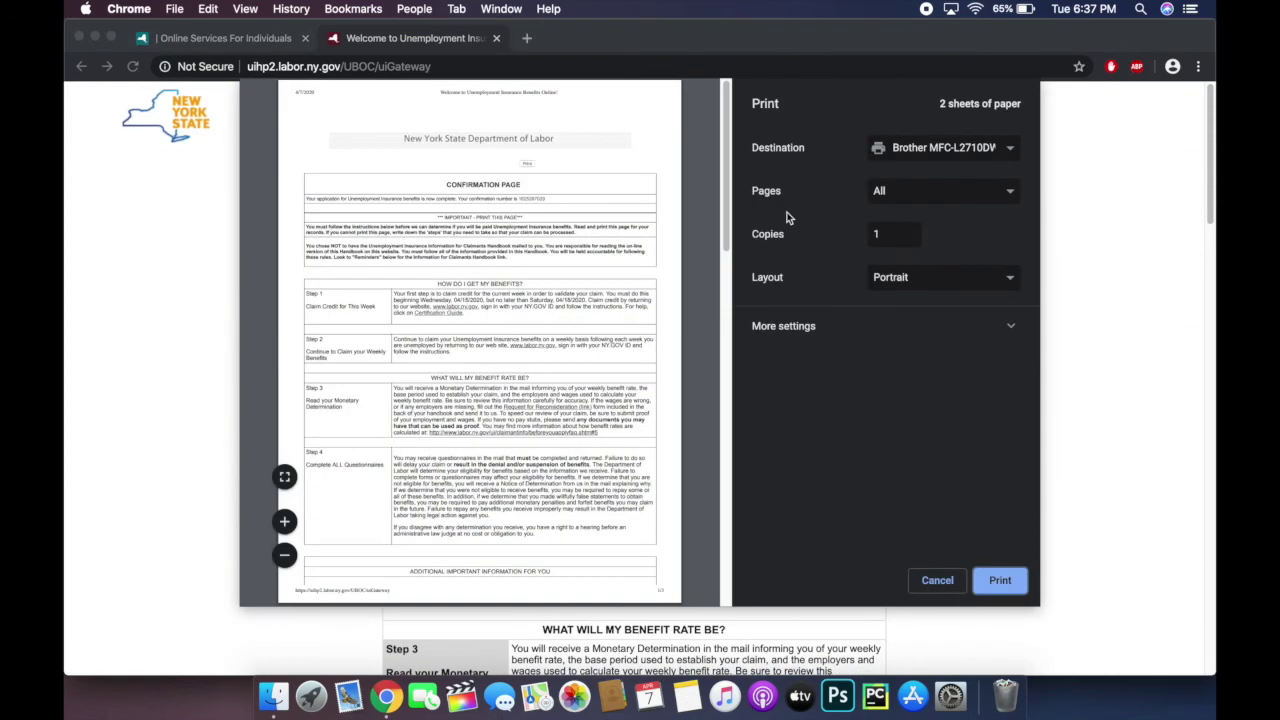
click(934, 156)
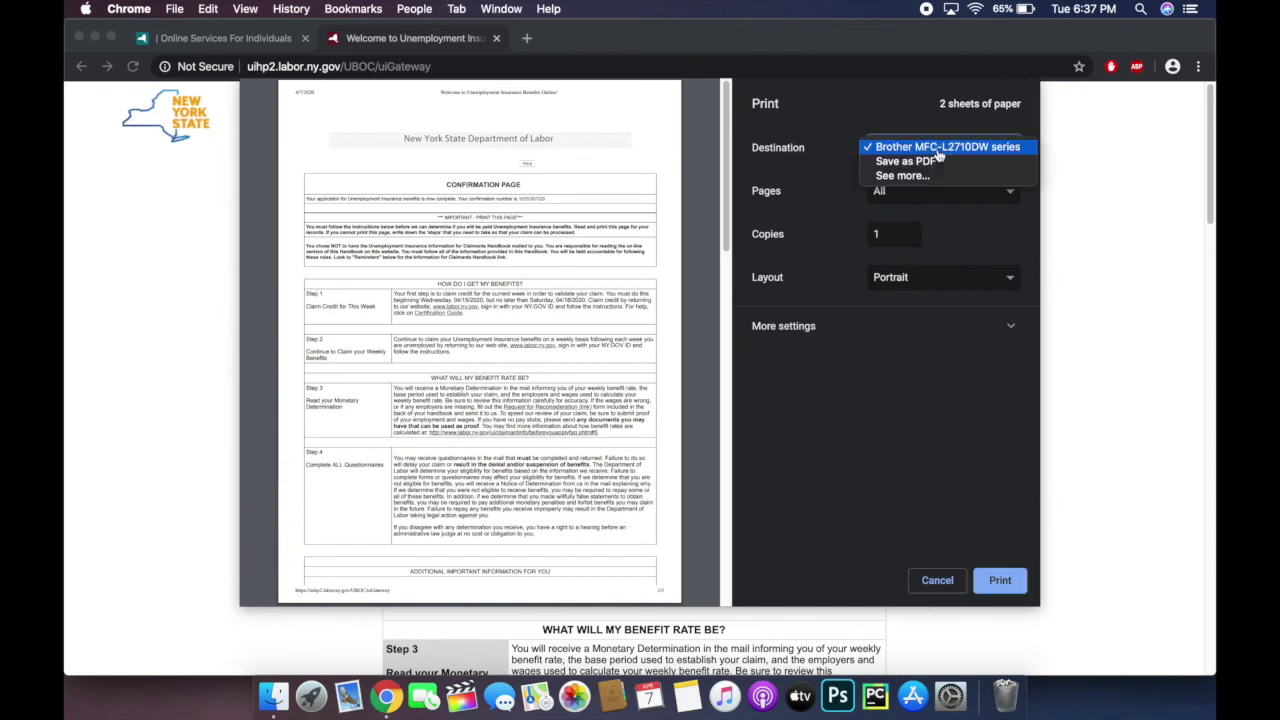
click(937, 162)
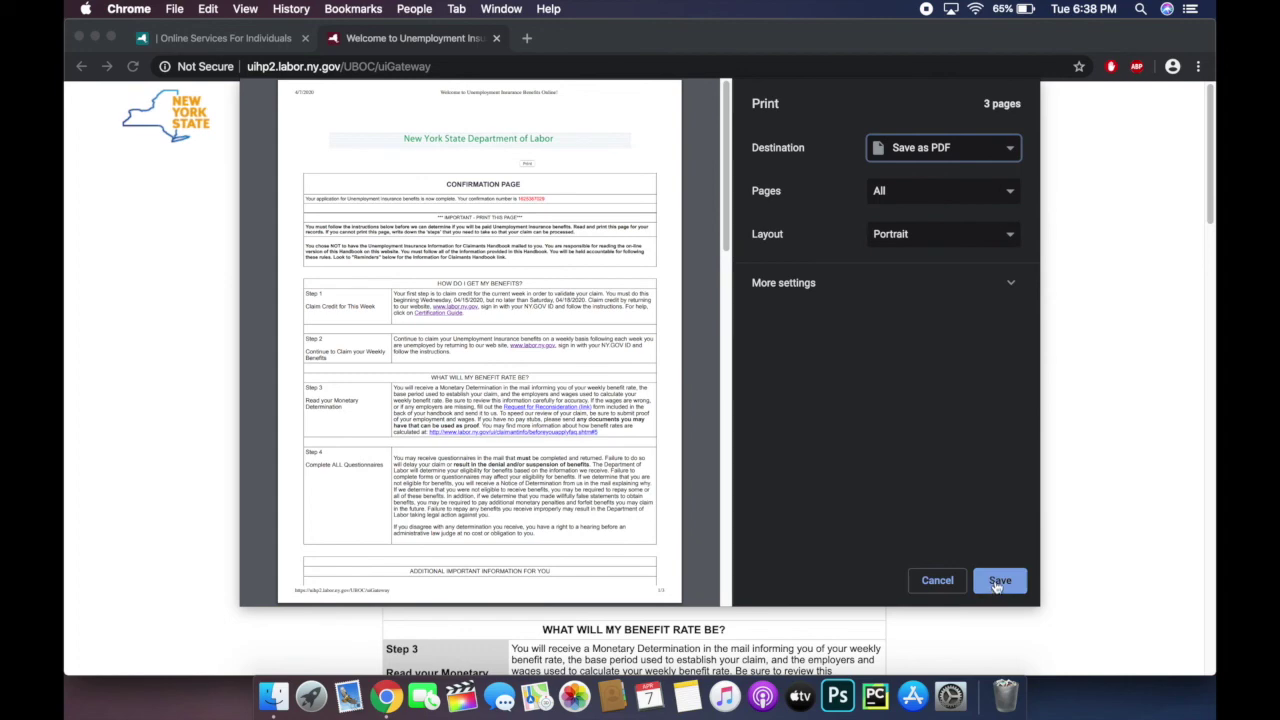
click(997, 582)
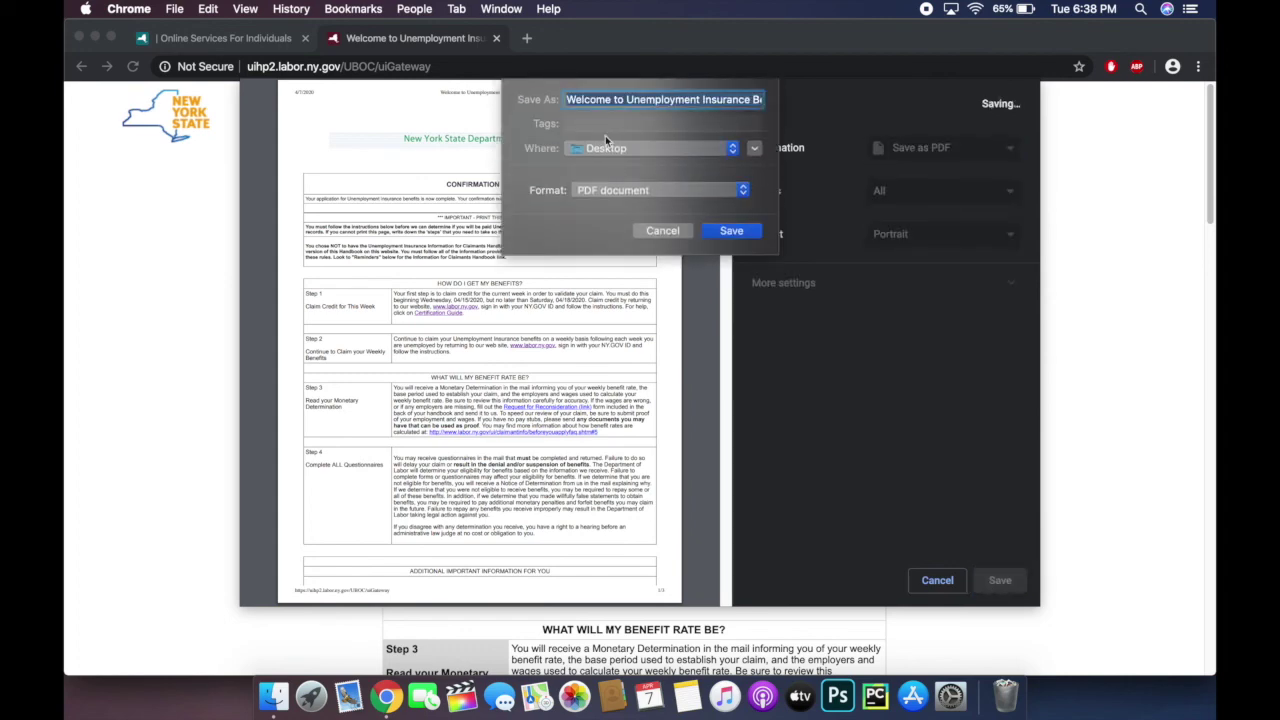
click(732, 232)
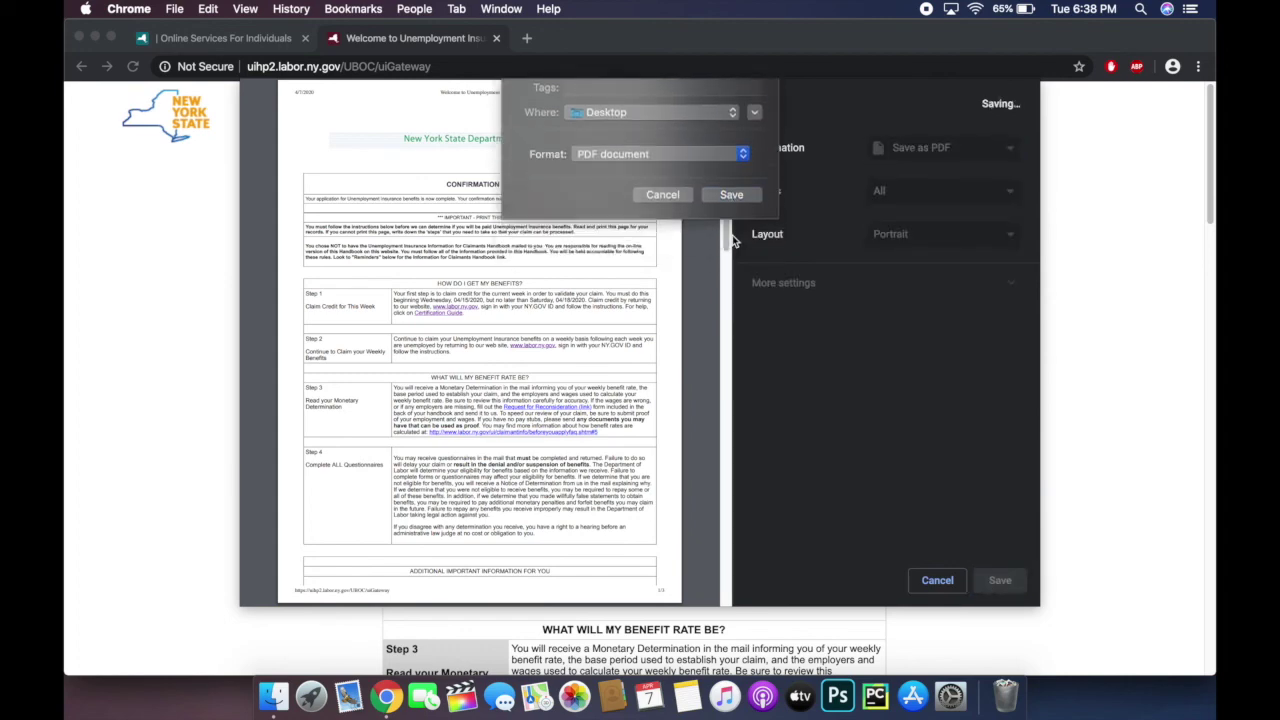
scroll(993, 321, down, 1)
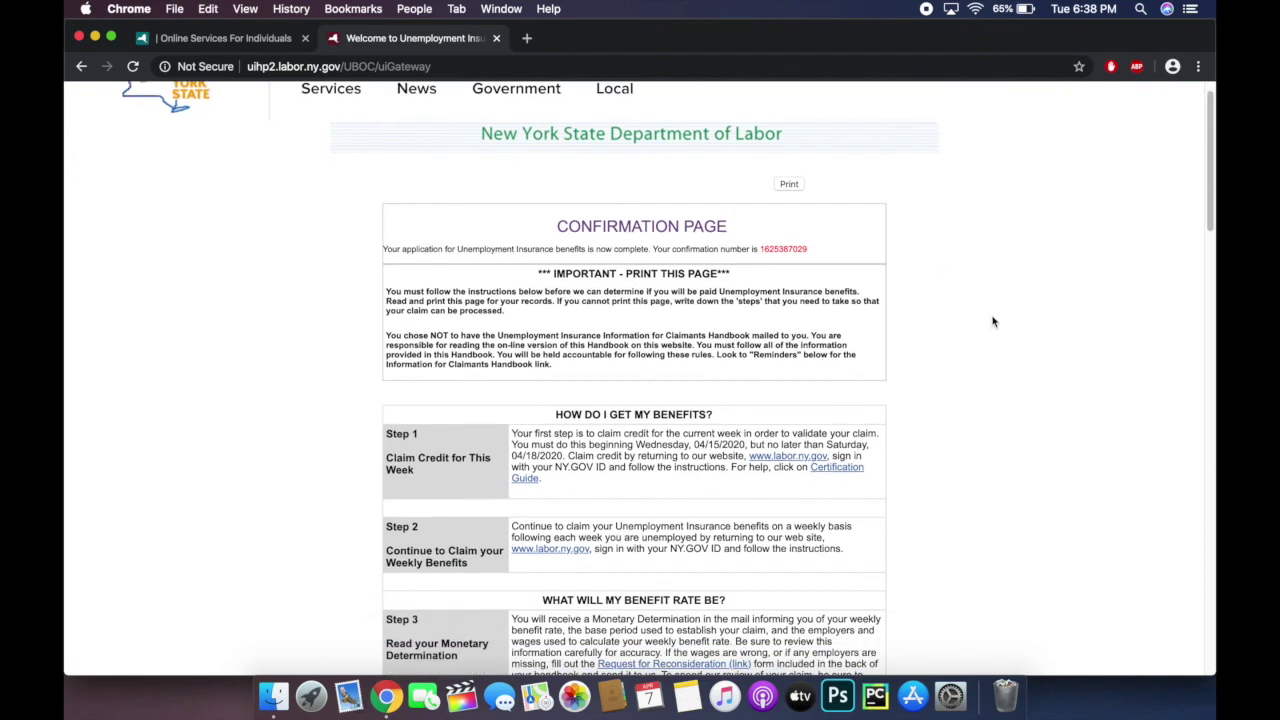